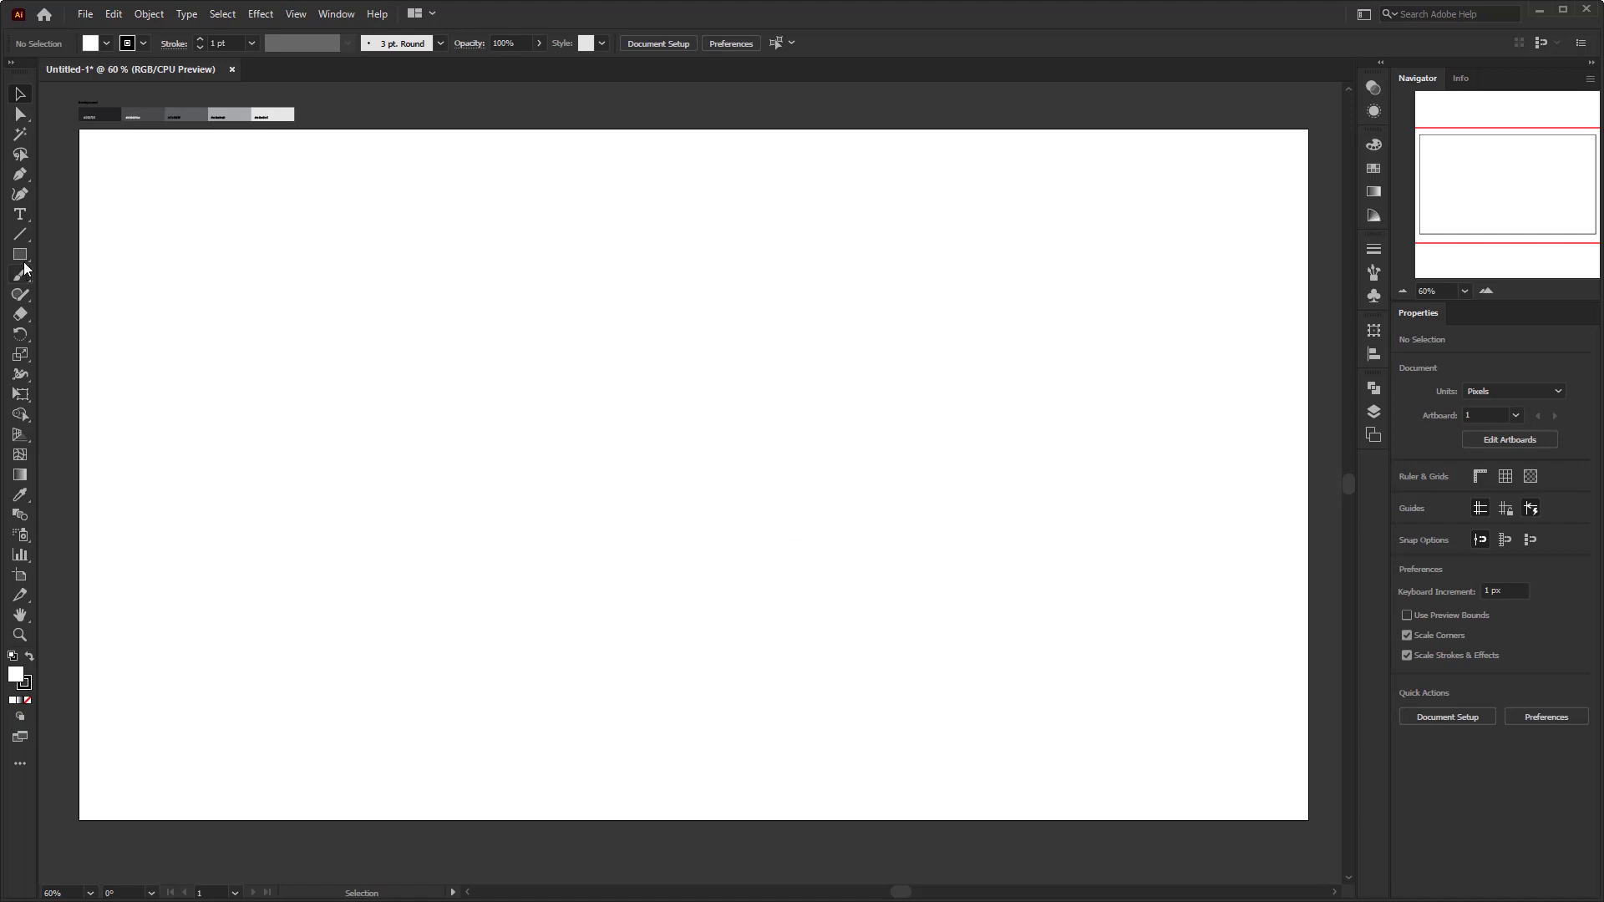
Draw a rectangle across the whole artboard and set its width to exactly 1920 px.
drag(20, 254, 61, 257)
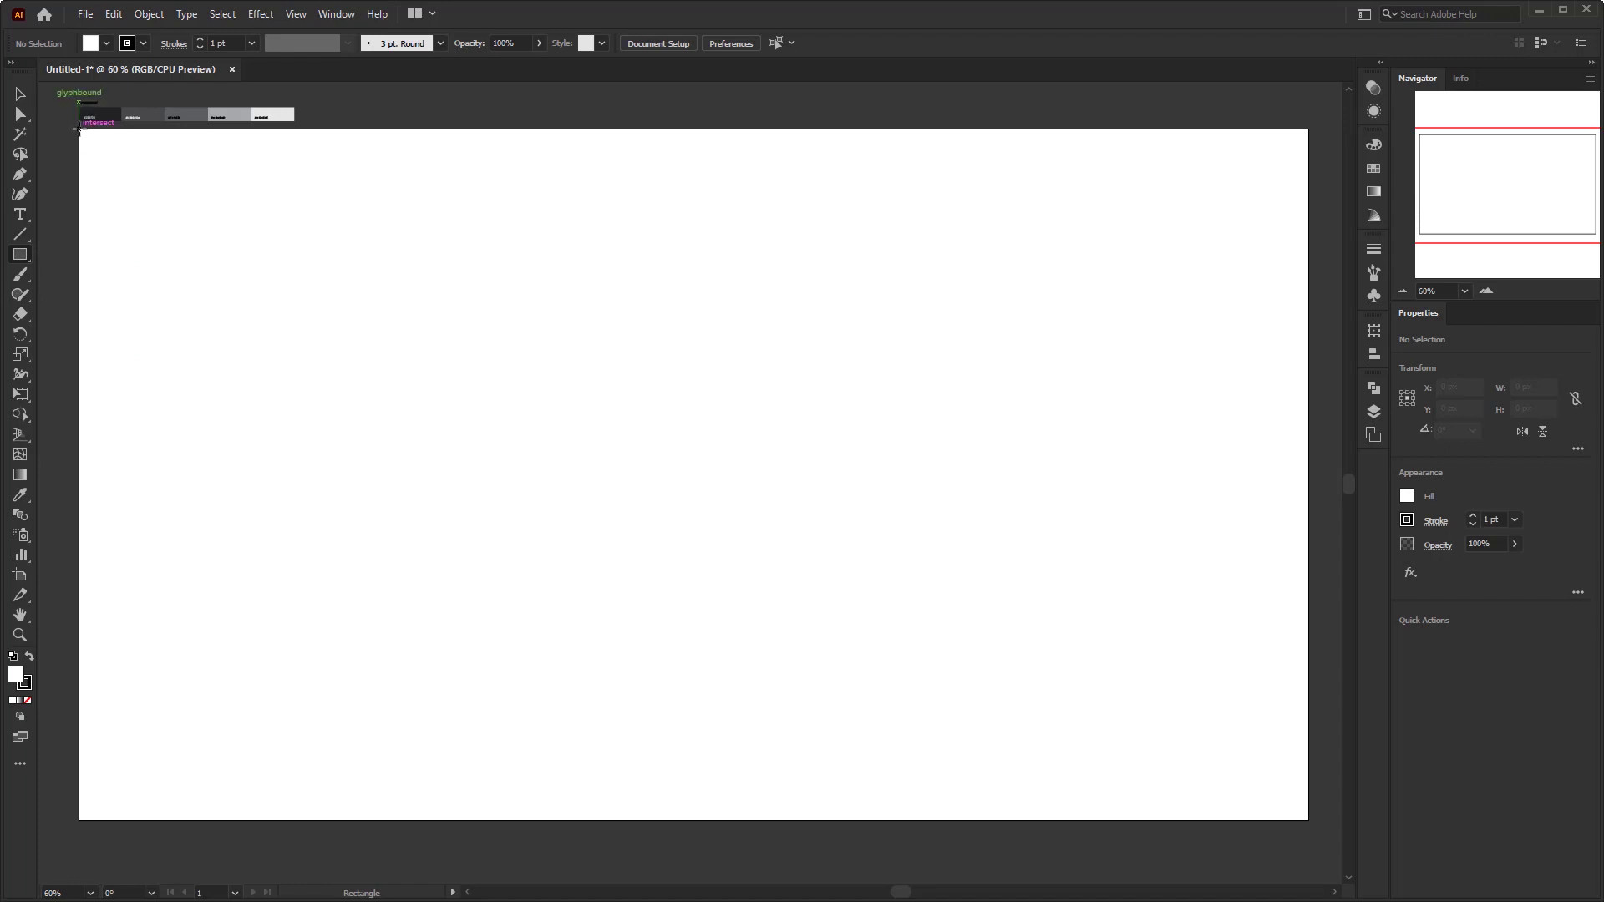
drag(80, 130, 1309, 820)
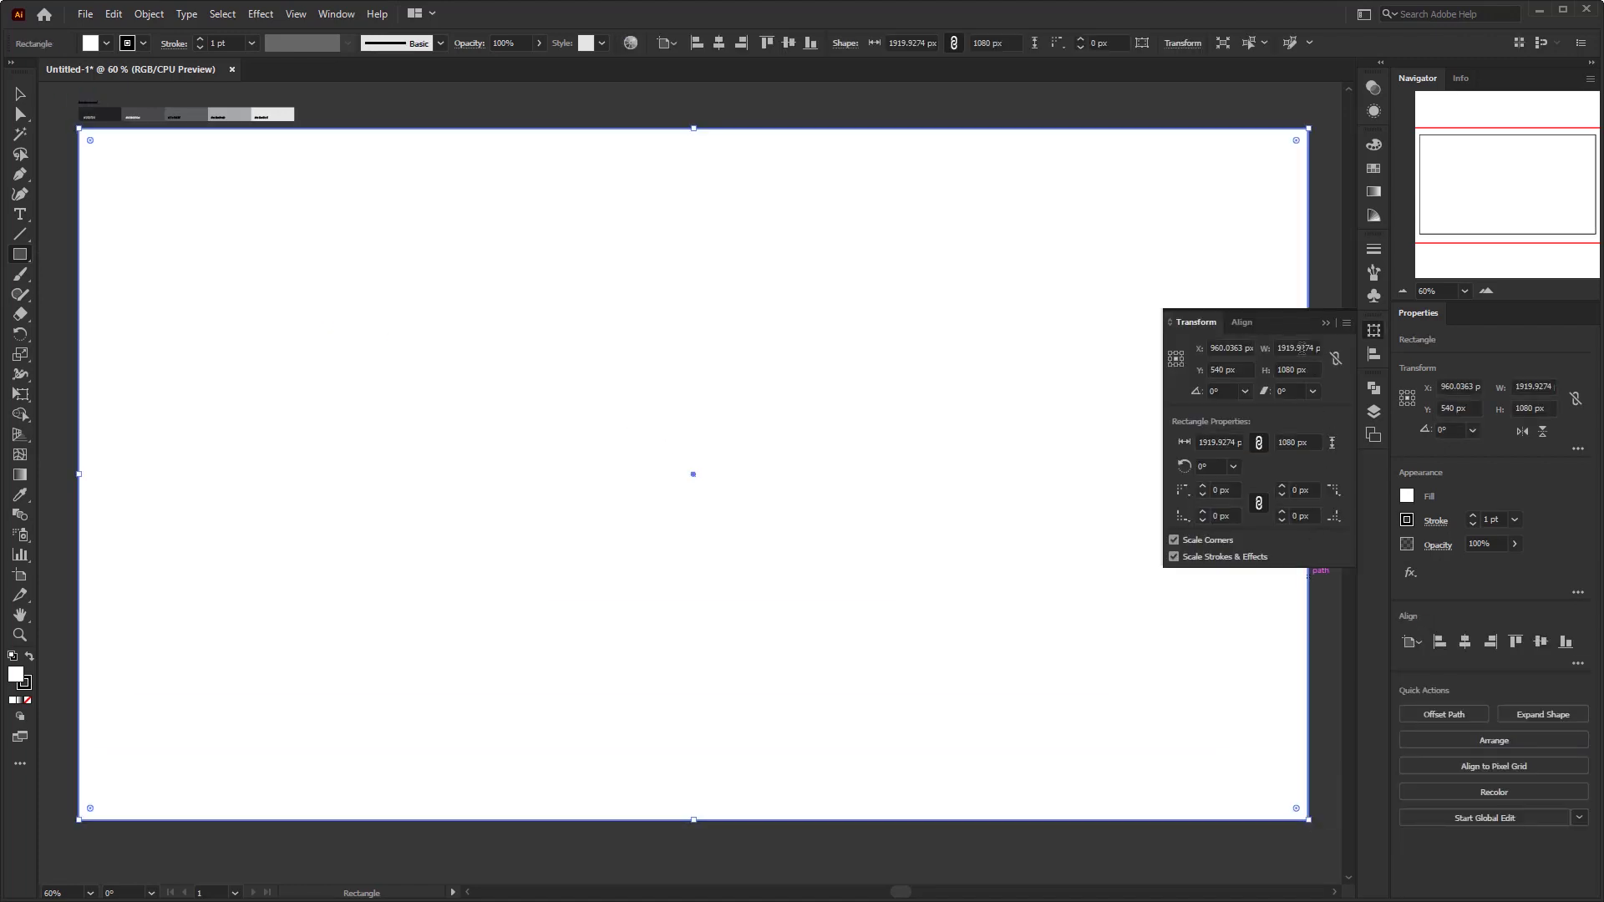
click(1301, 349)
text(1920)
key(Return)
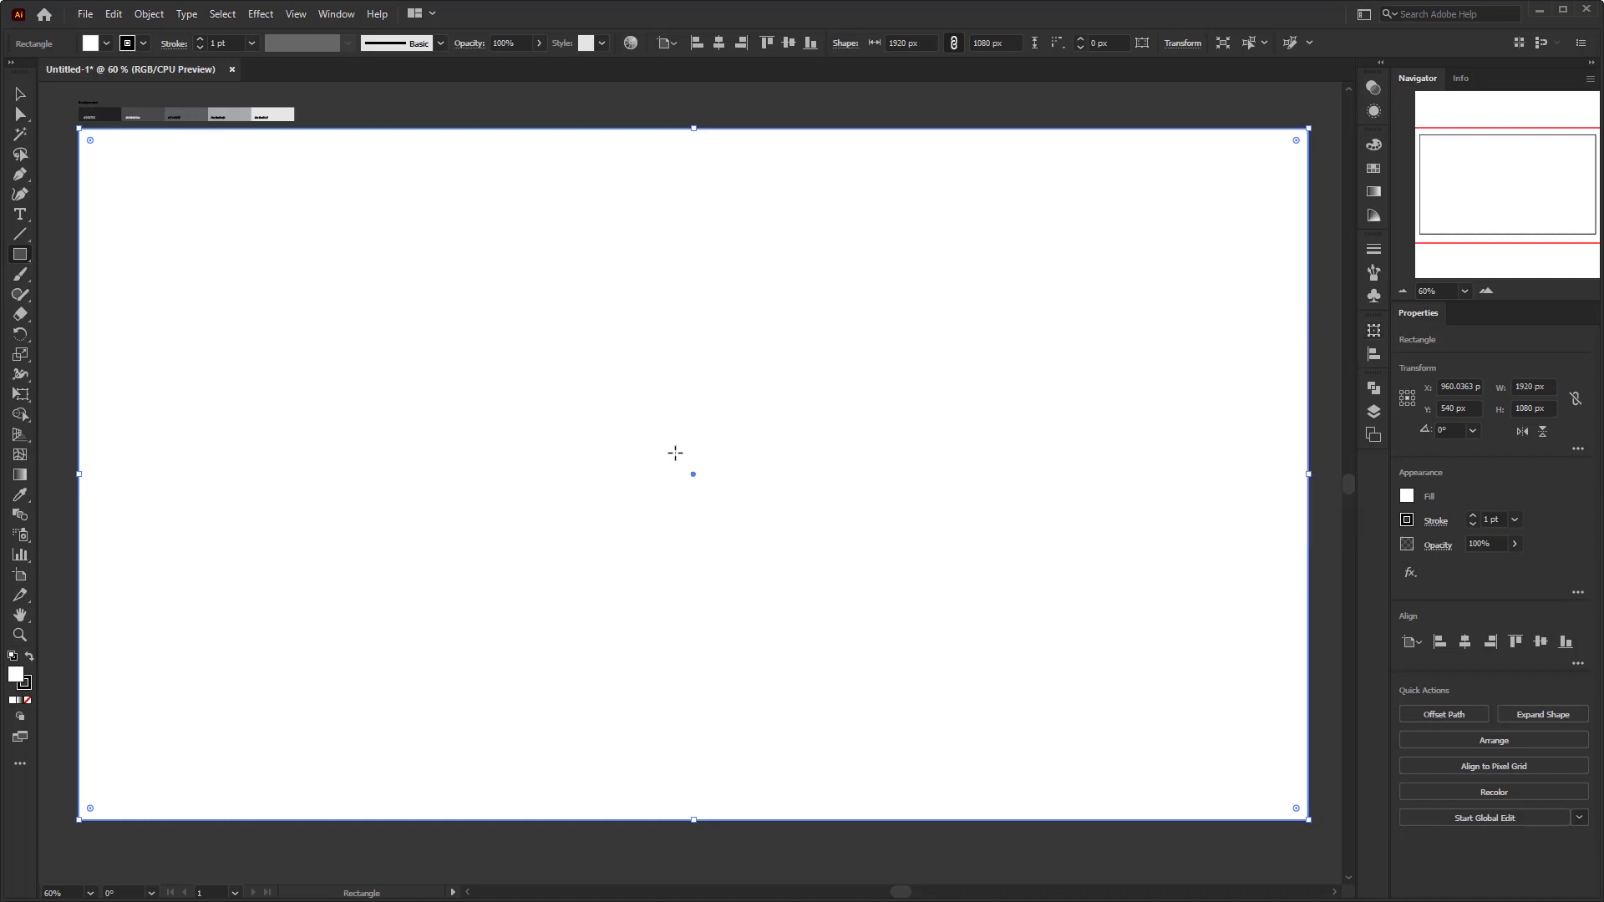
Give the background rectangle a 90° linear gradient from grey to light grey.
click(340, 15)
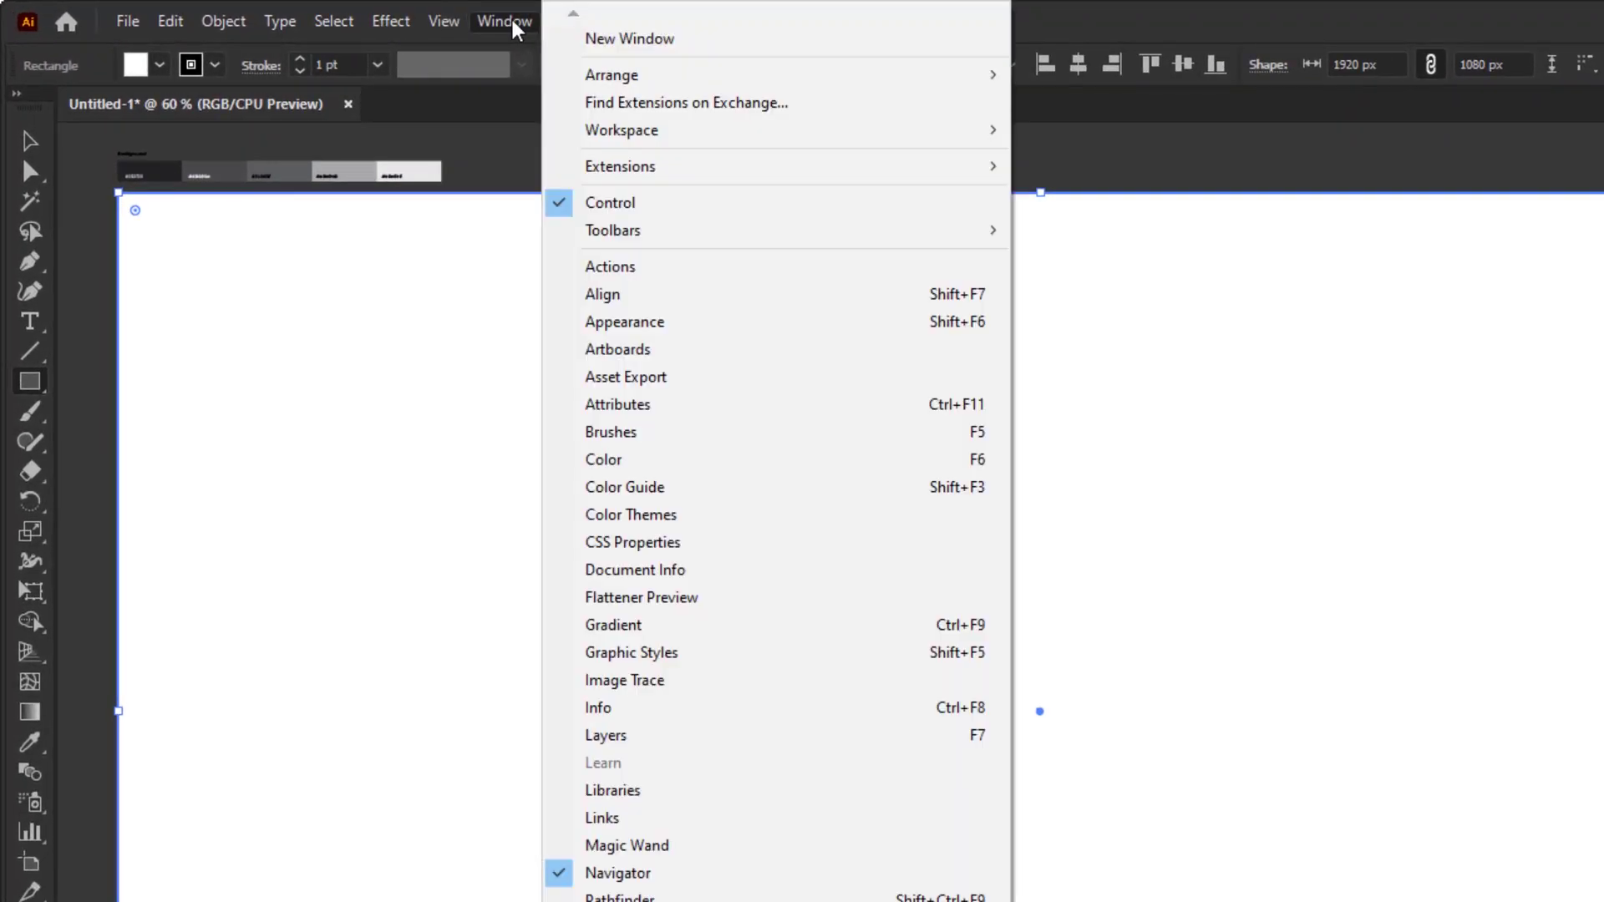
click(725, 628)
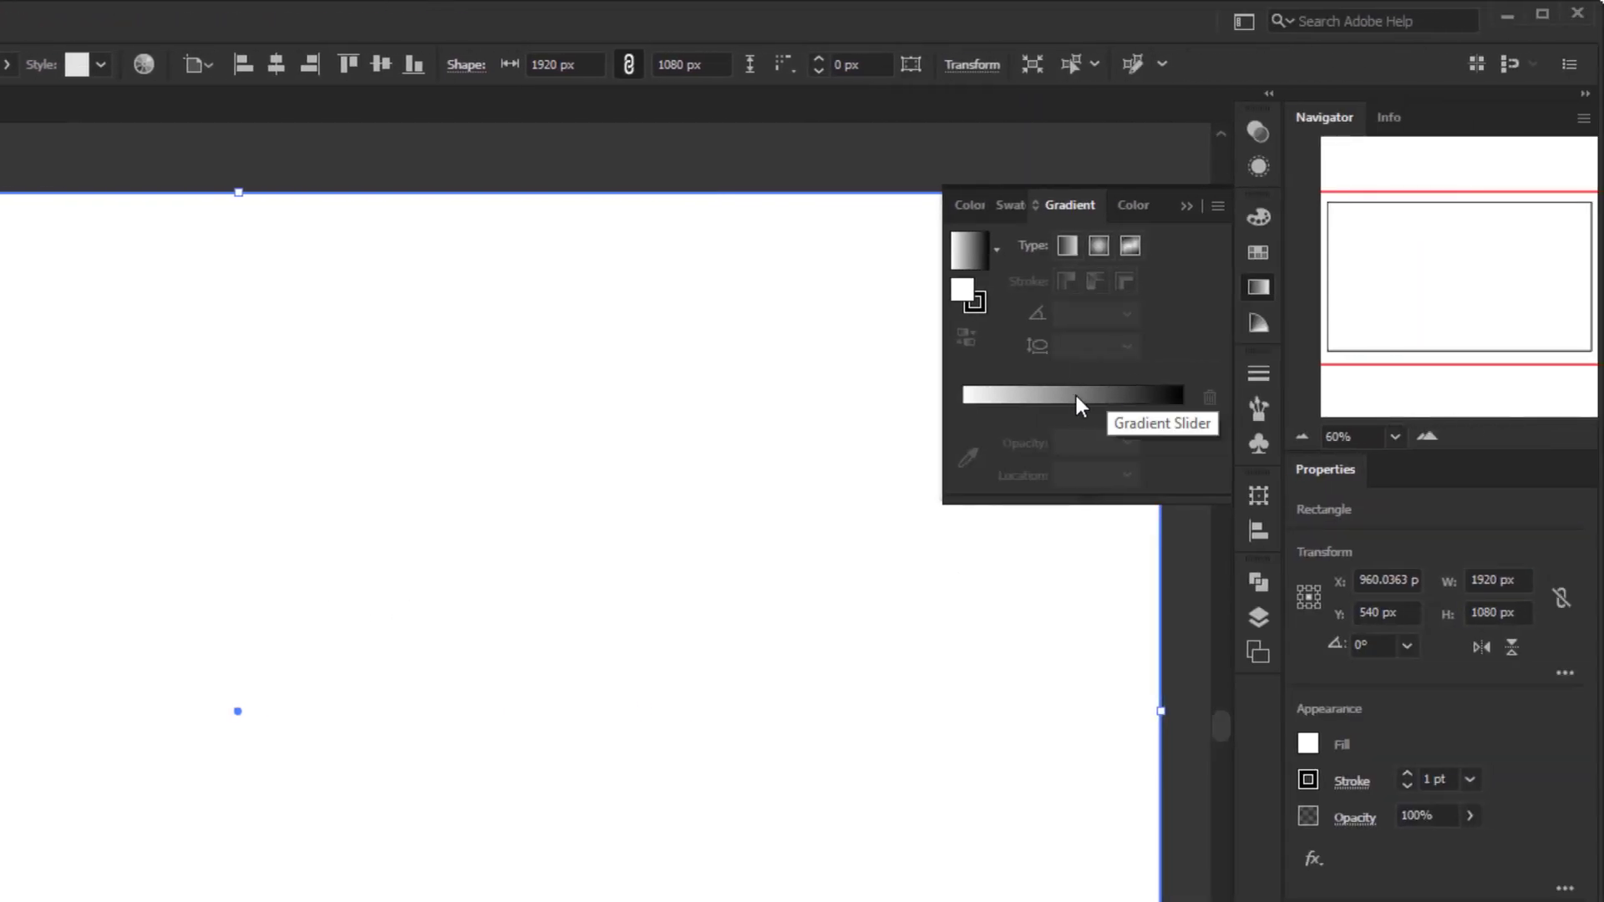
click(1121, 398)
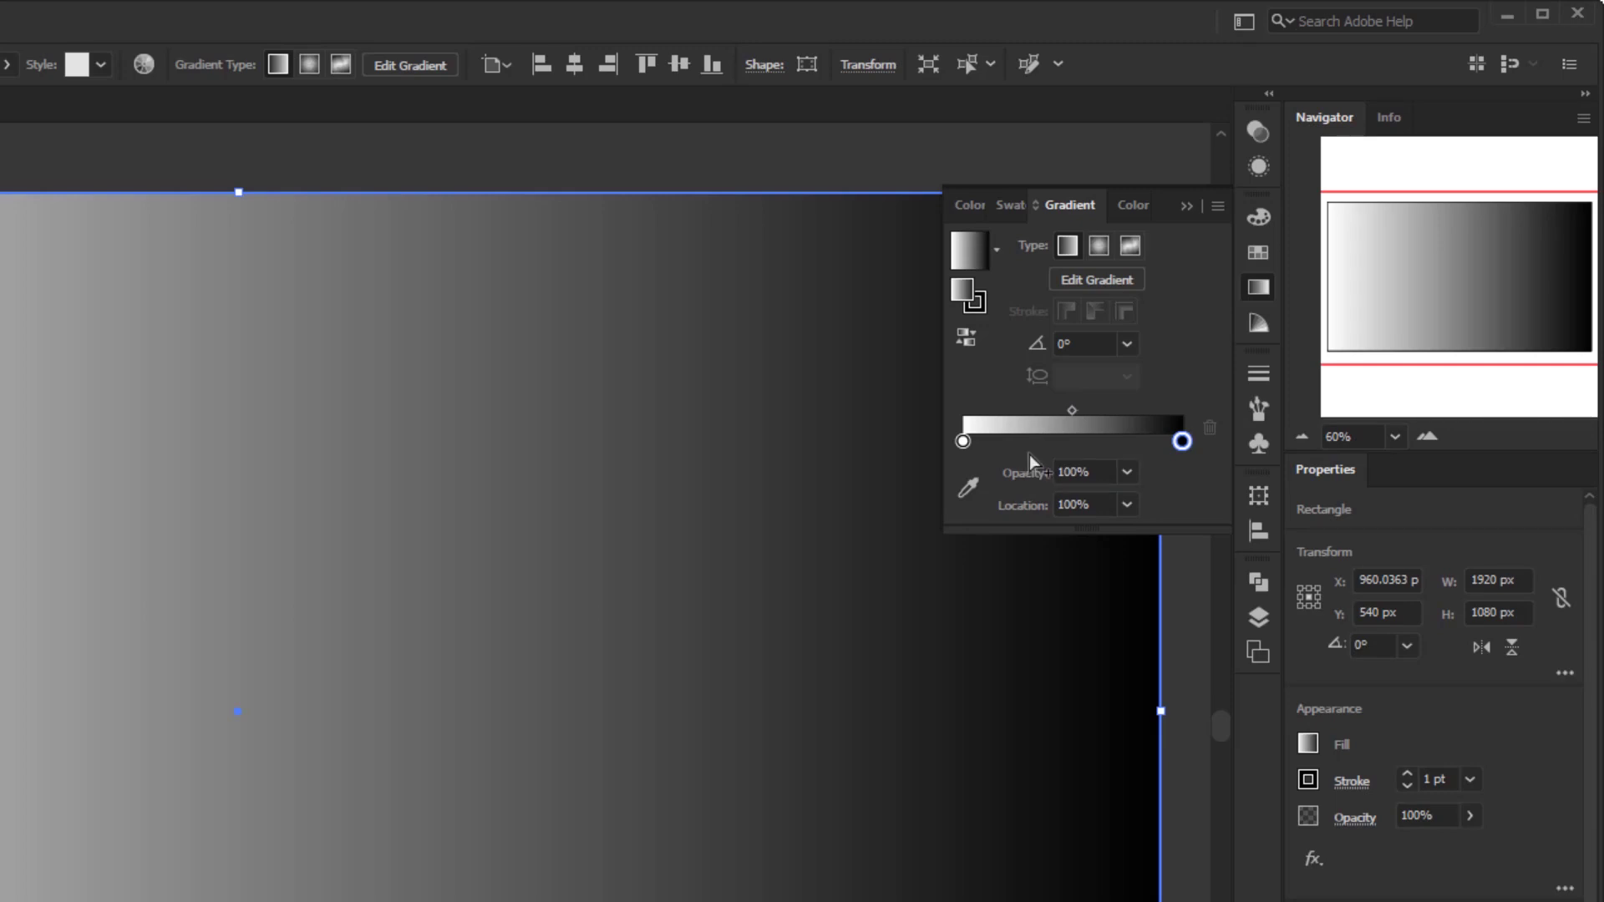
click(1127, 344)
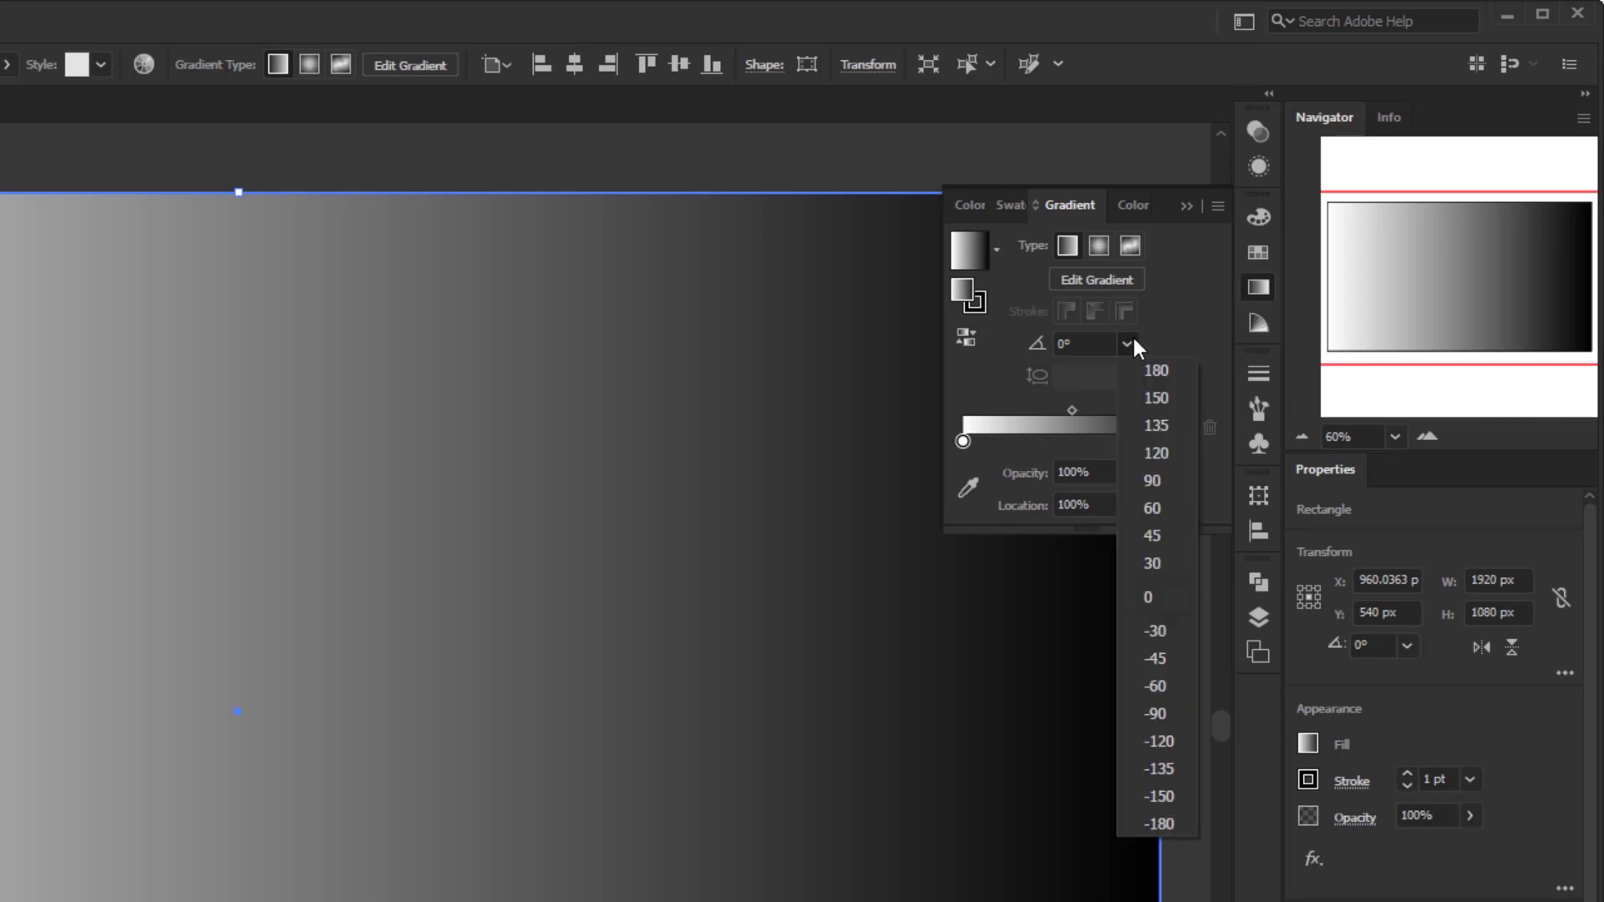
click(1152, 480)
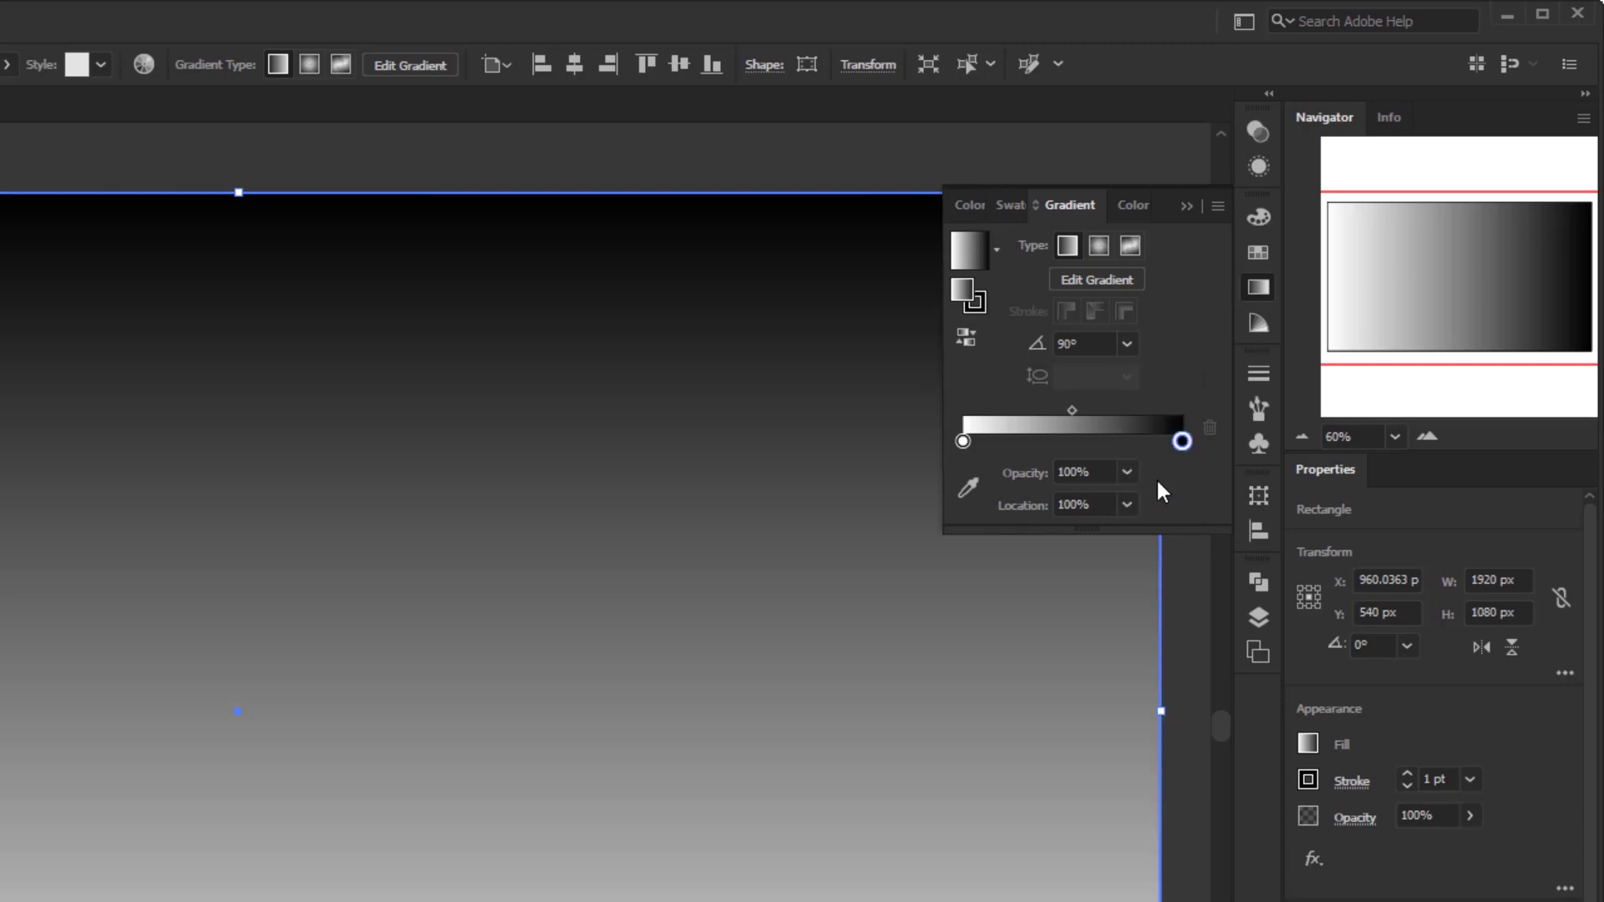
click(963, 442)
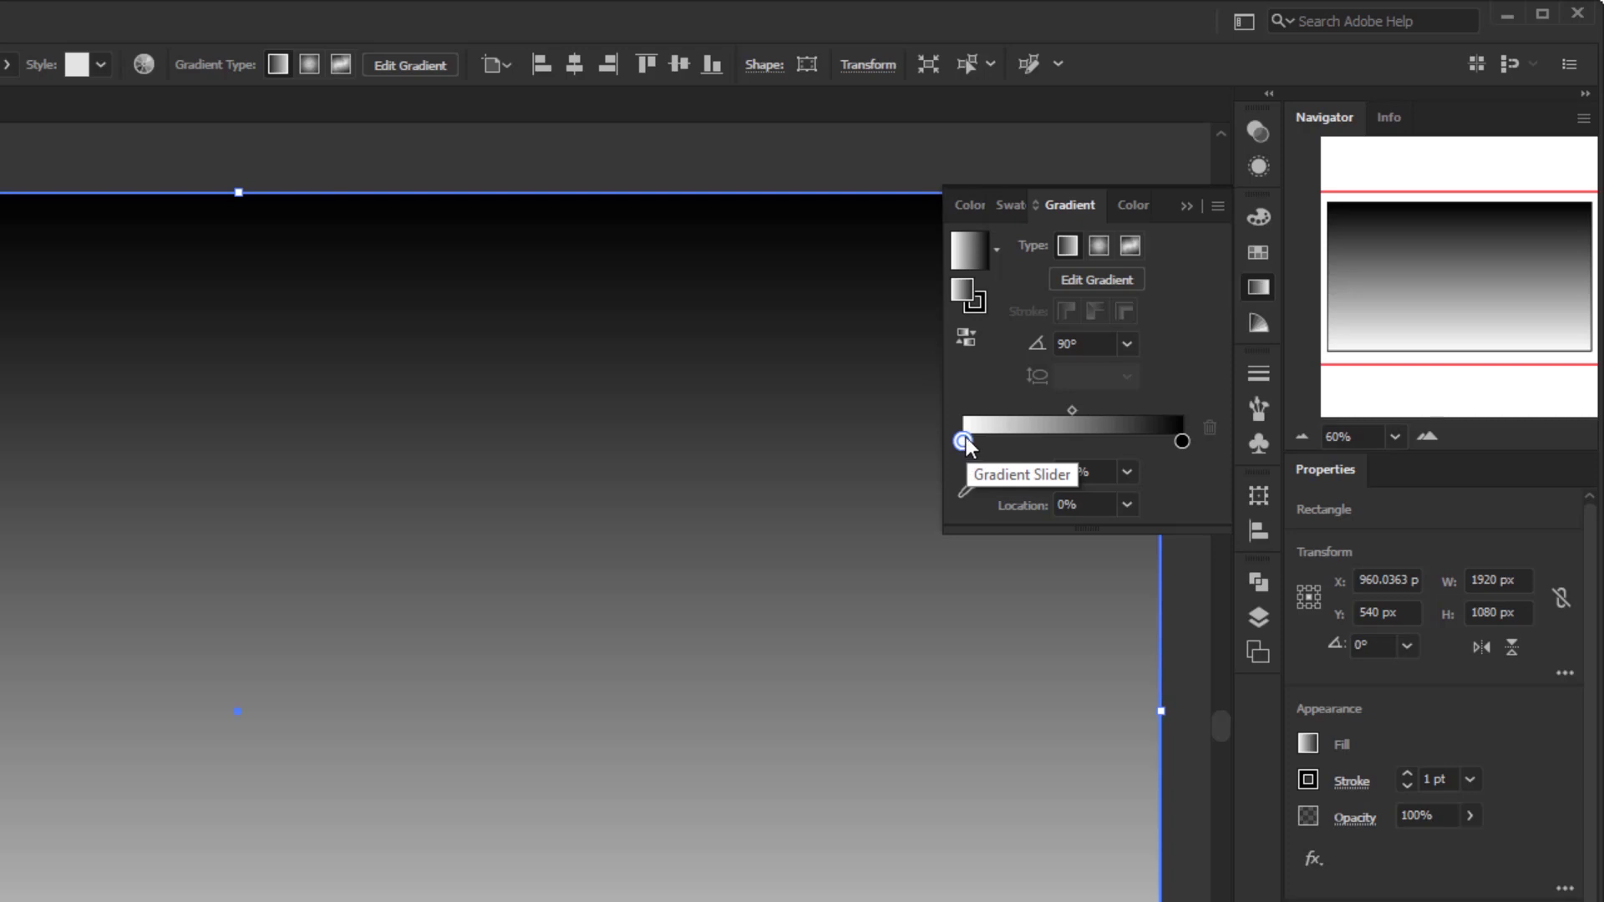
click(965, 491)
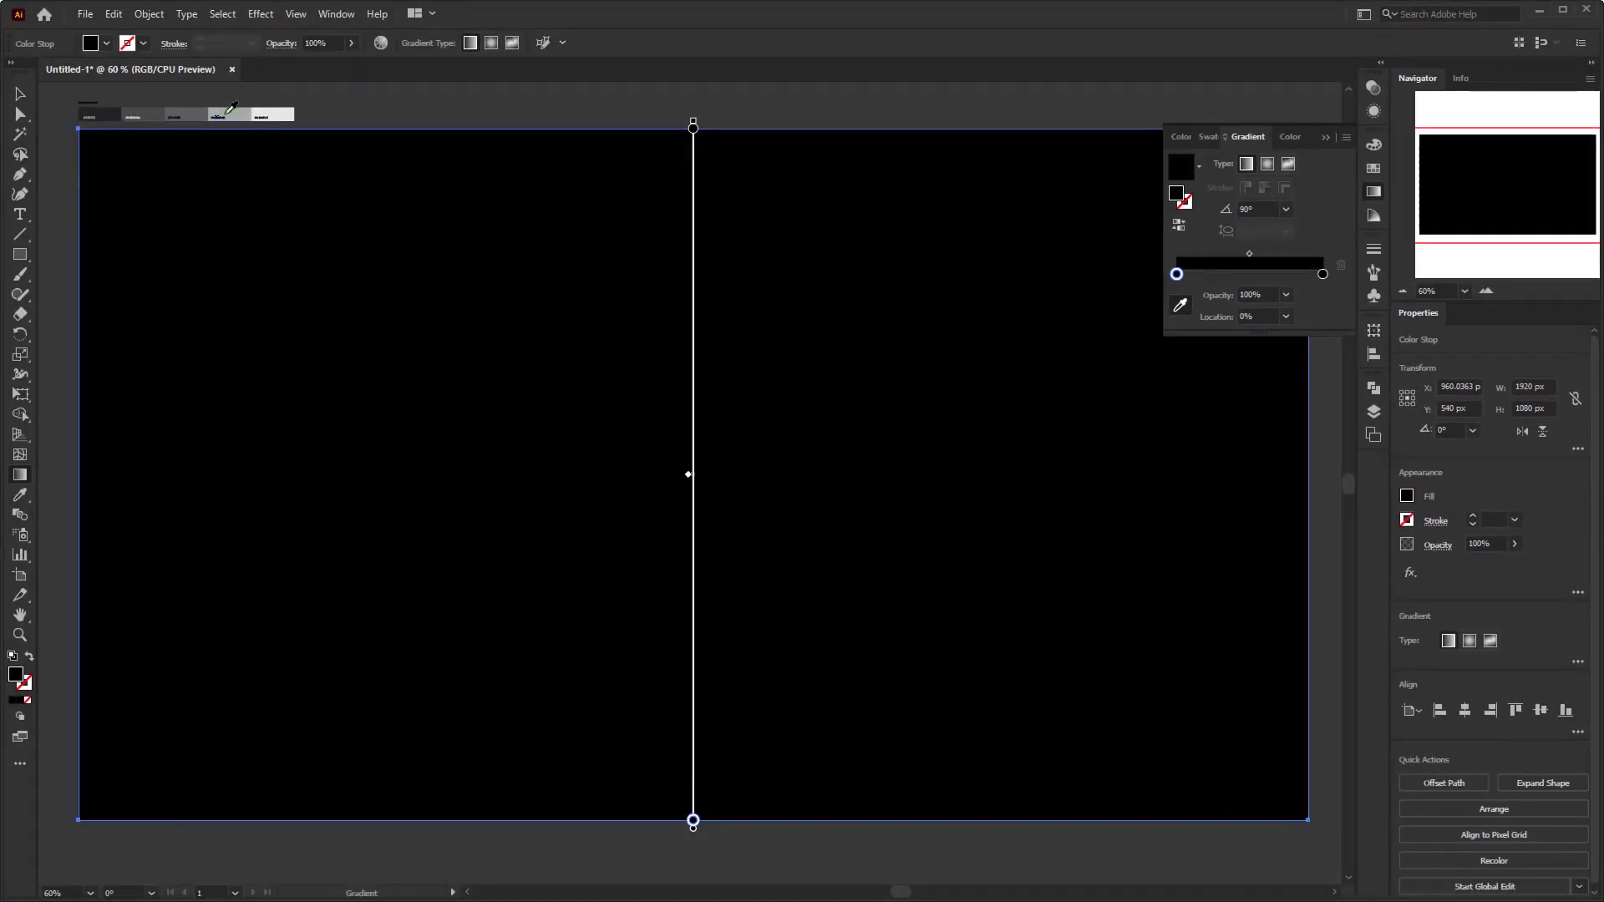
click(226, 114)
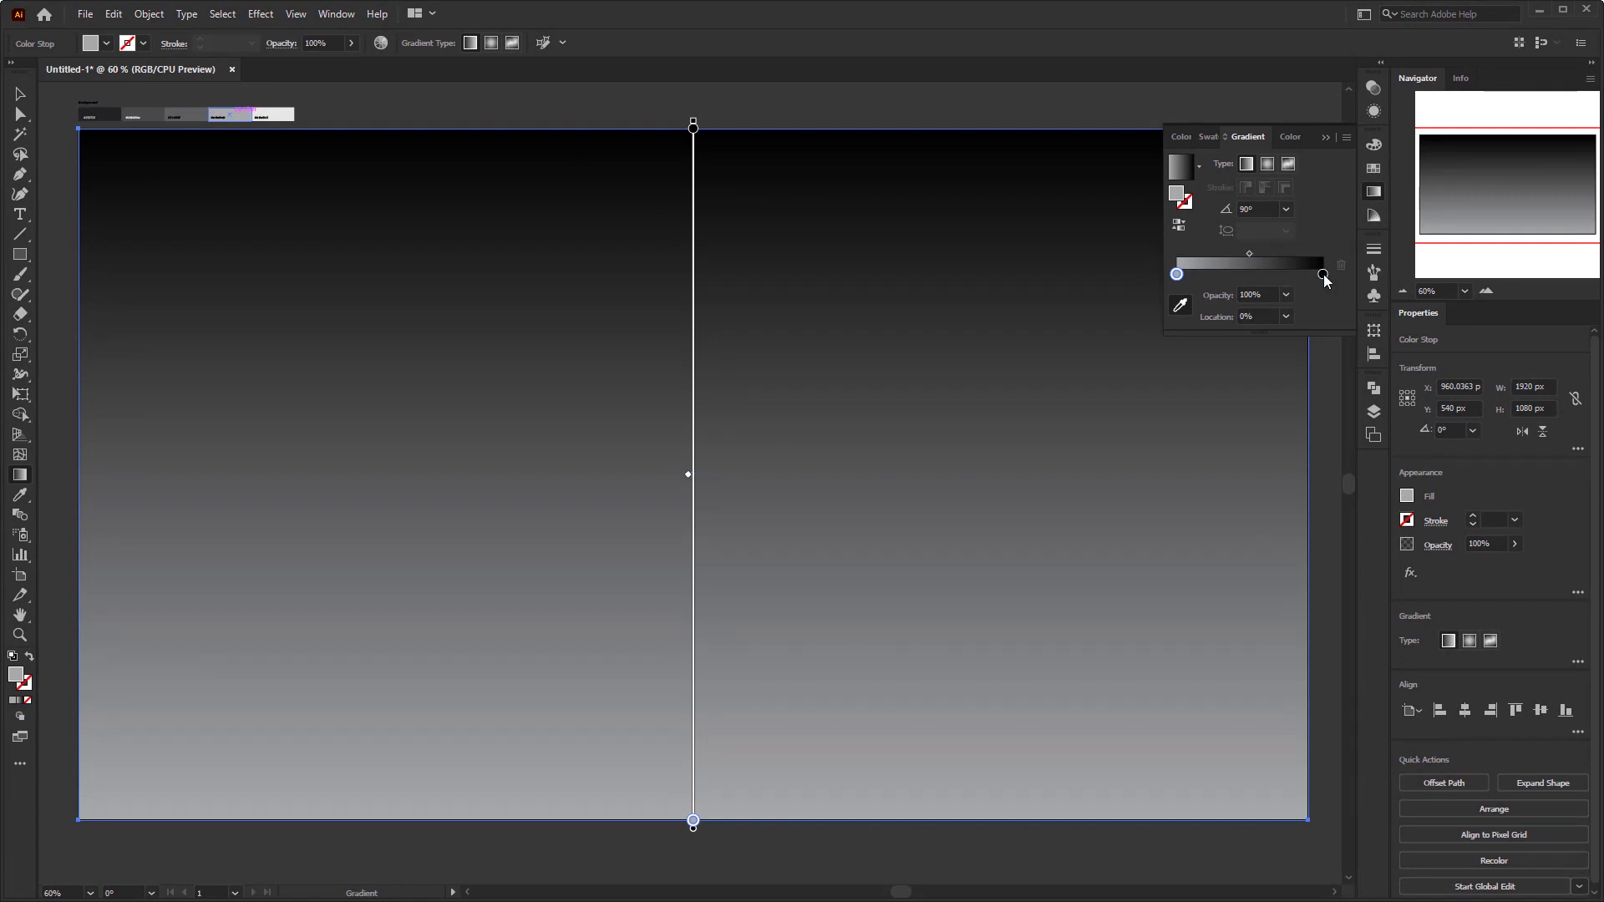
click(1324, 275)
click(290, 115)
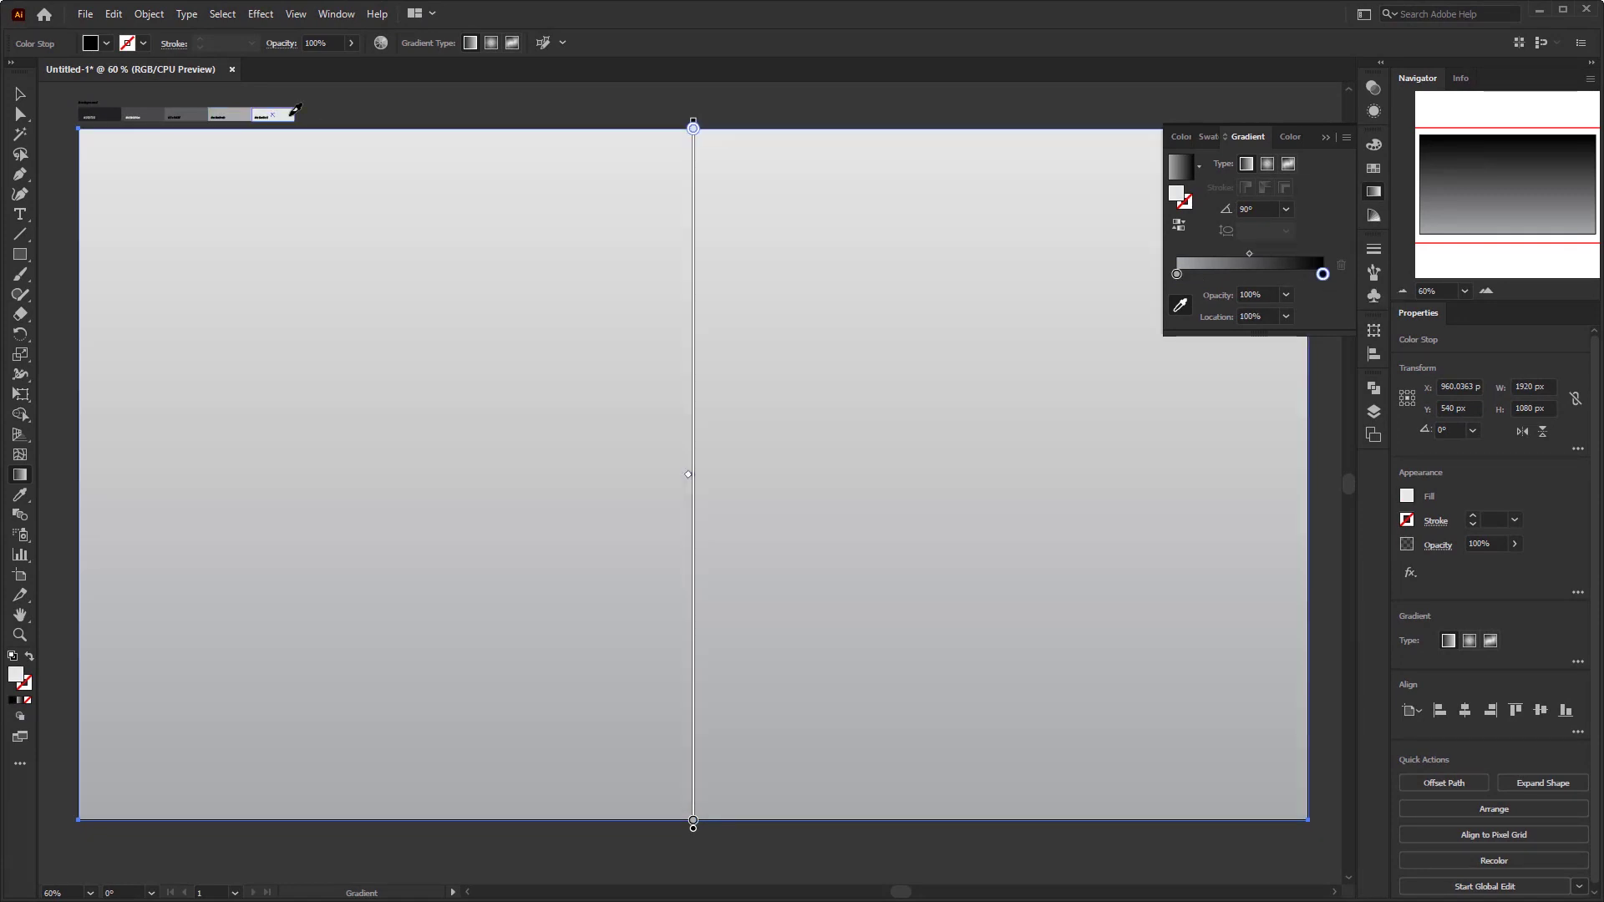
Lock the background rectangle and confirm it can no longer be selected.
click(149, 15)
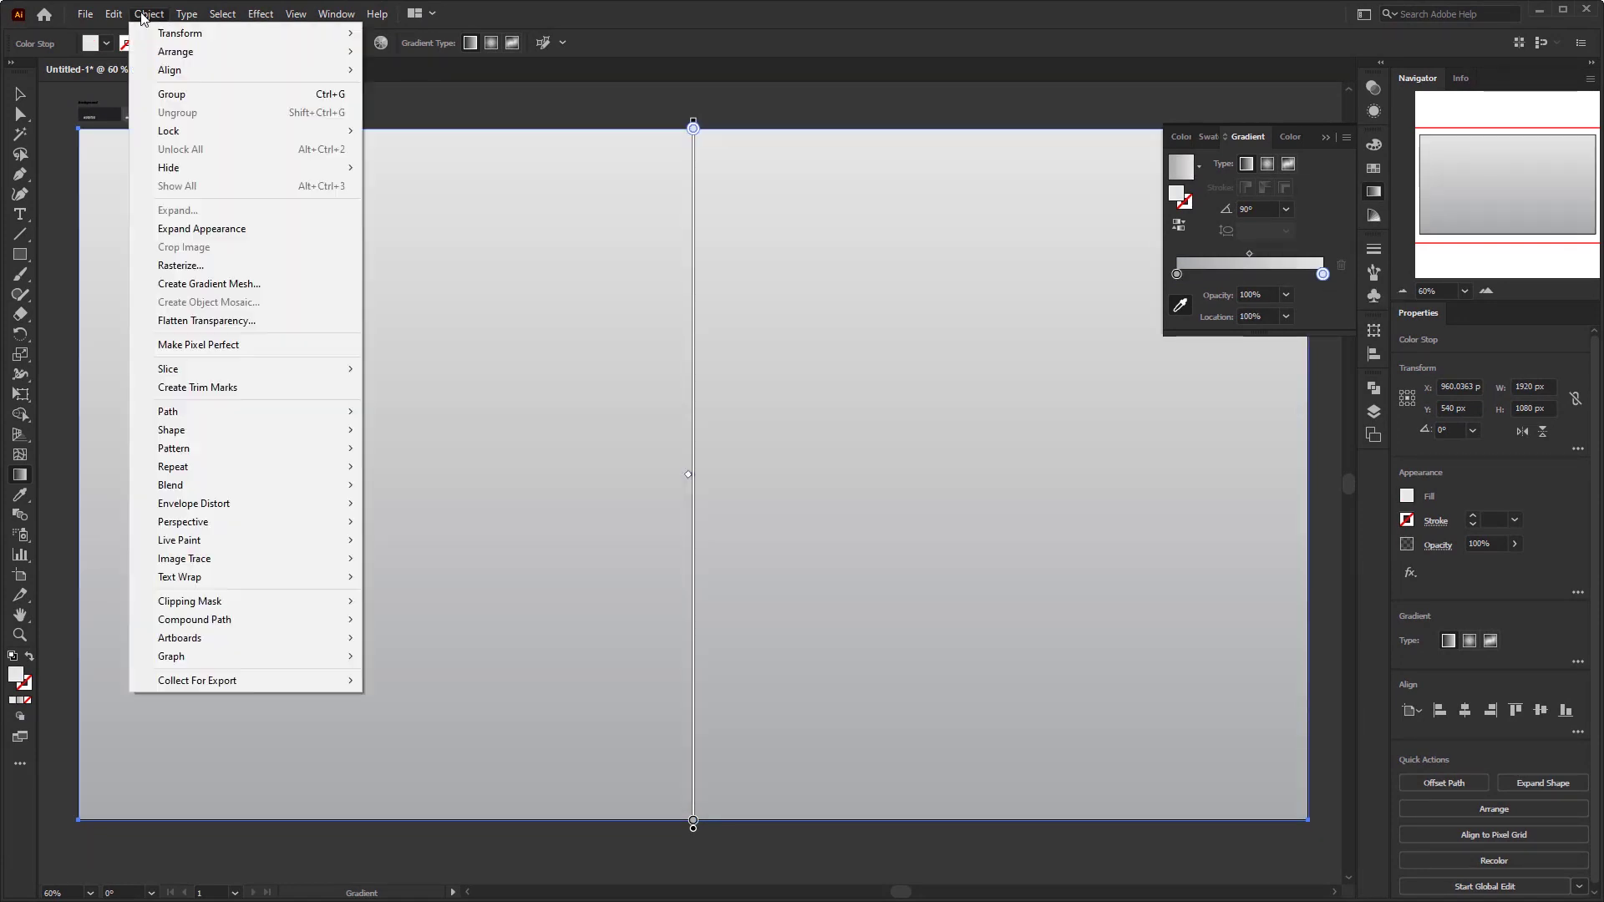
mouse_move(206, 132)
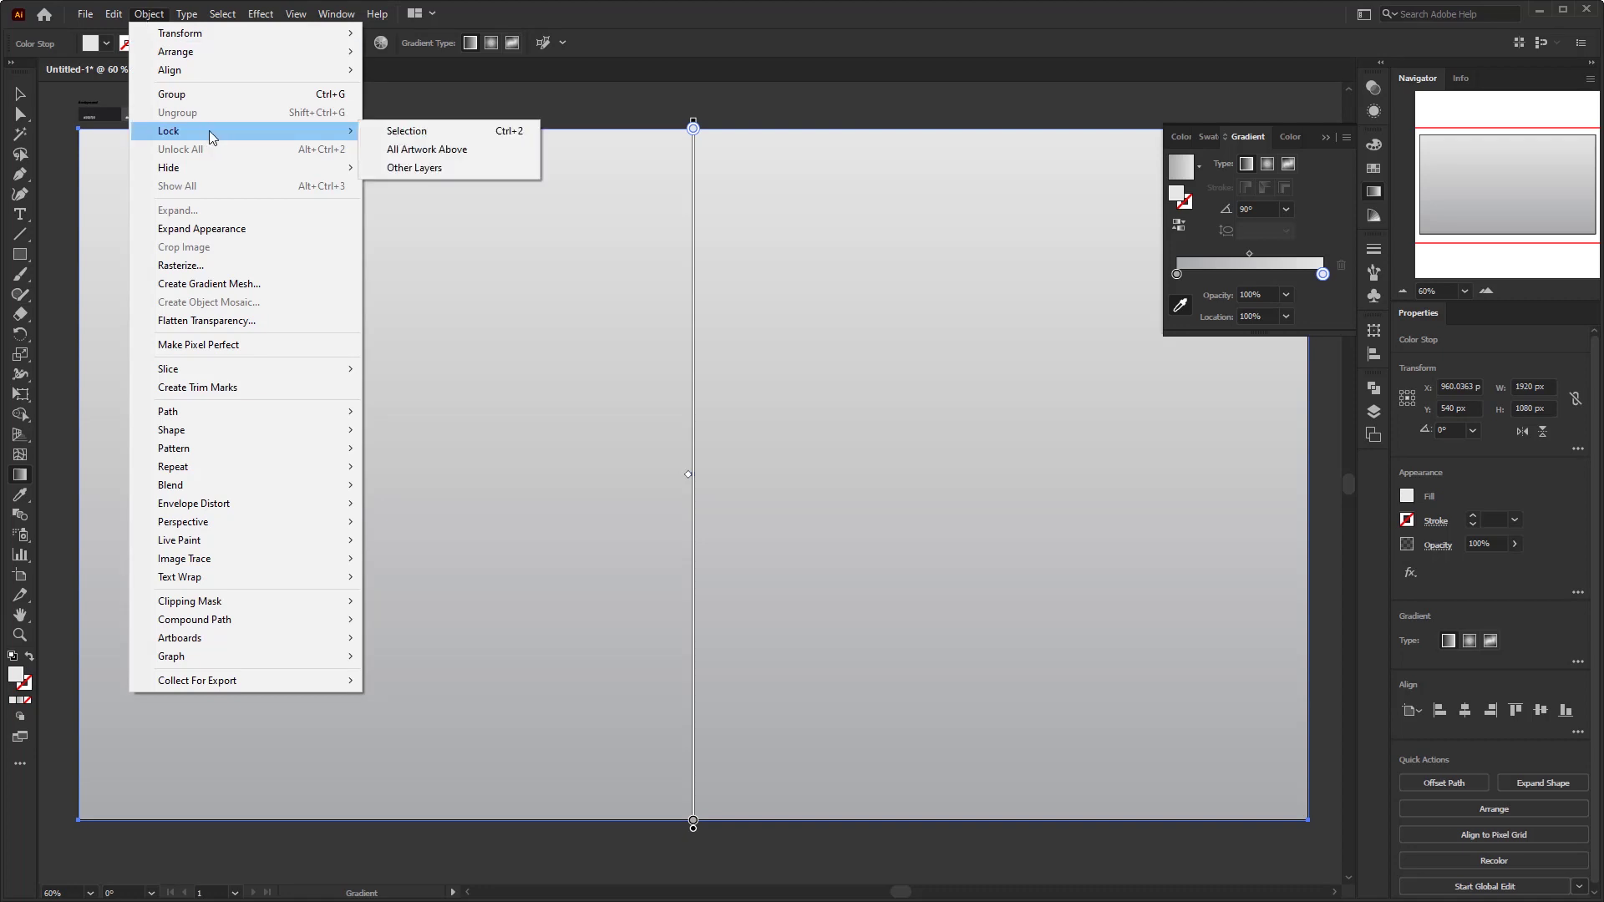
click(468, 132)
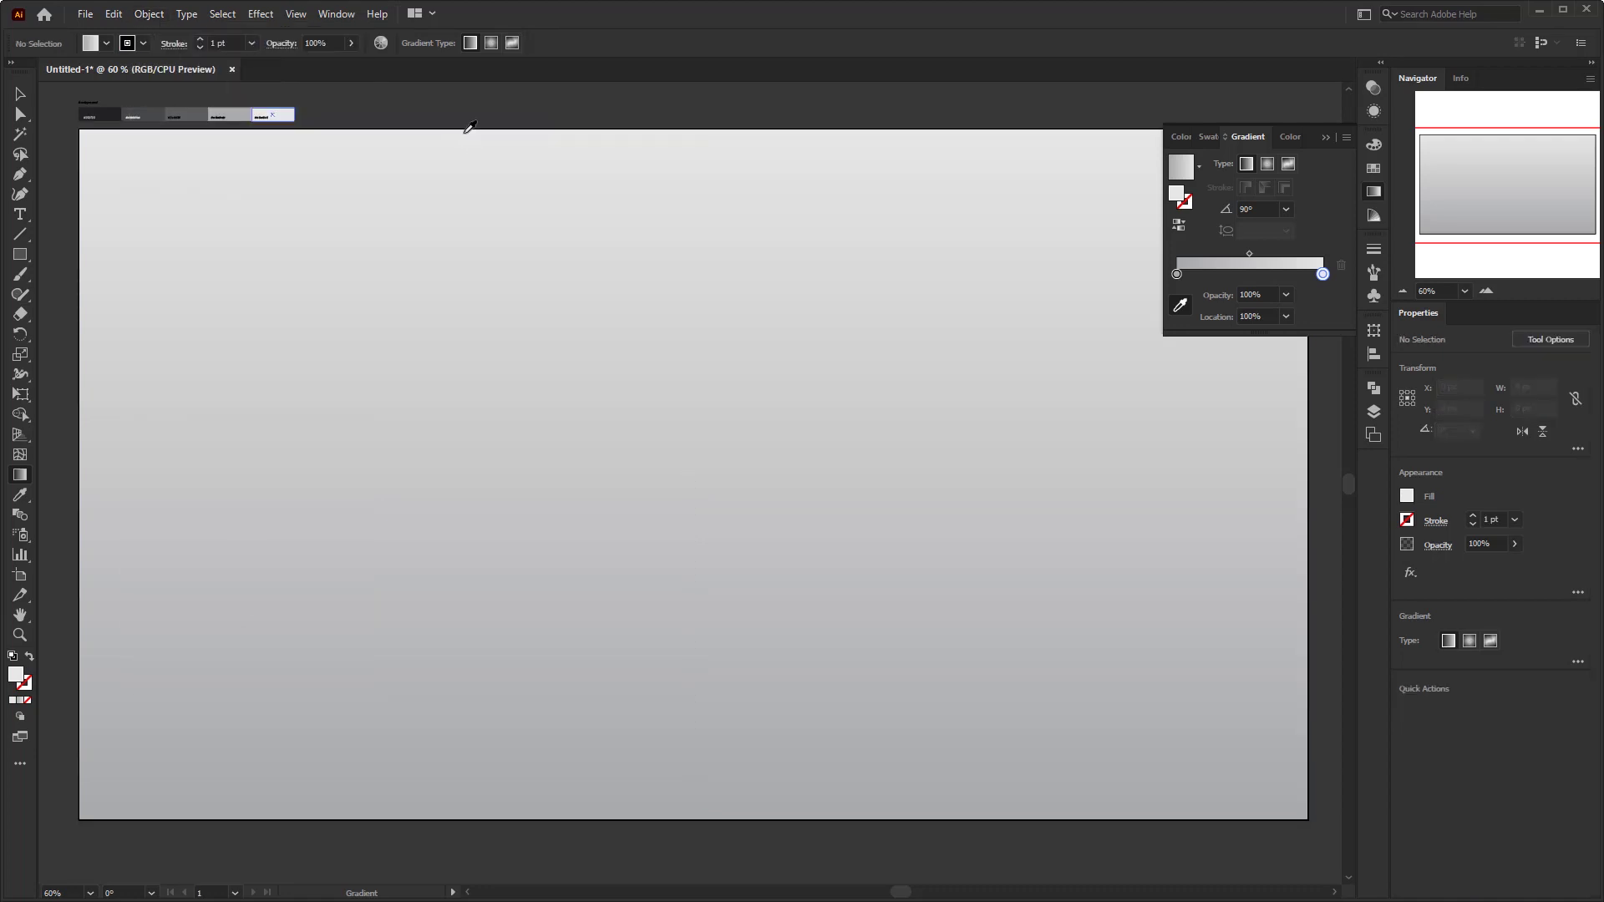
key(v)
drag(529, 251, 454, 333)
drag(388, 245, 852, 545)
drag(850, 552, 759, 491)
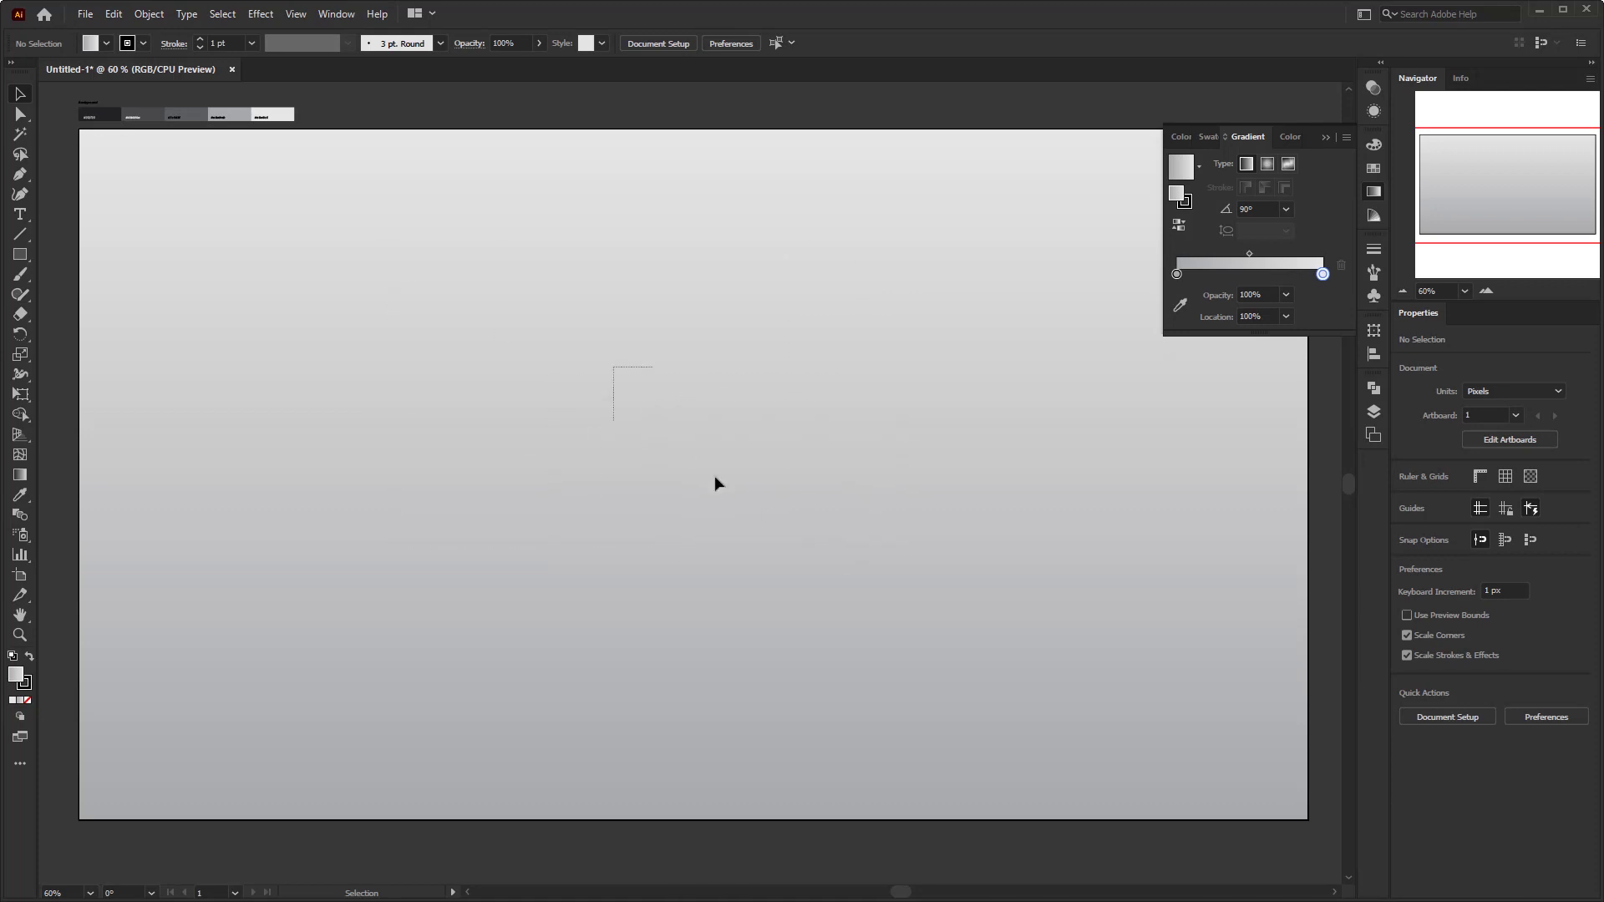
Draw a 380 × 380 px circle on the artboard.
key(Escape)
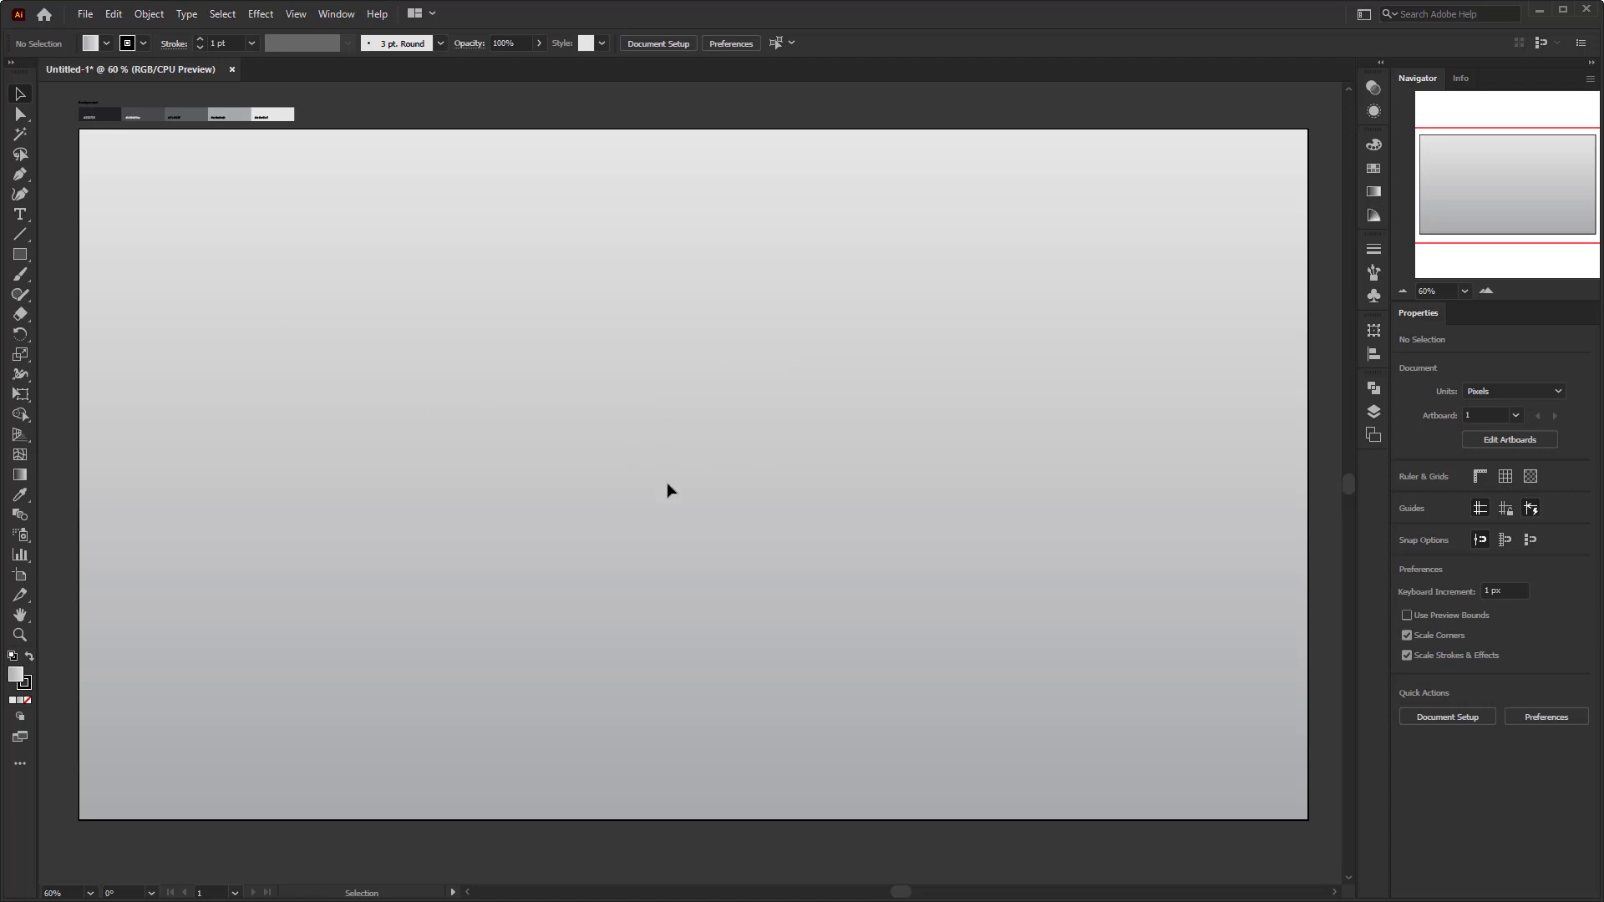
drag(20, 254, 73, 296)
click(516, 375)
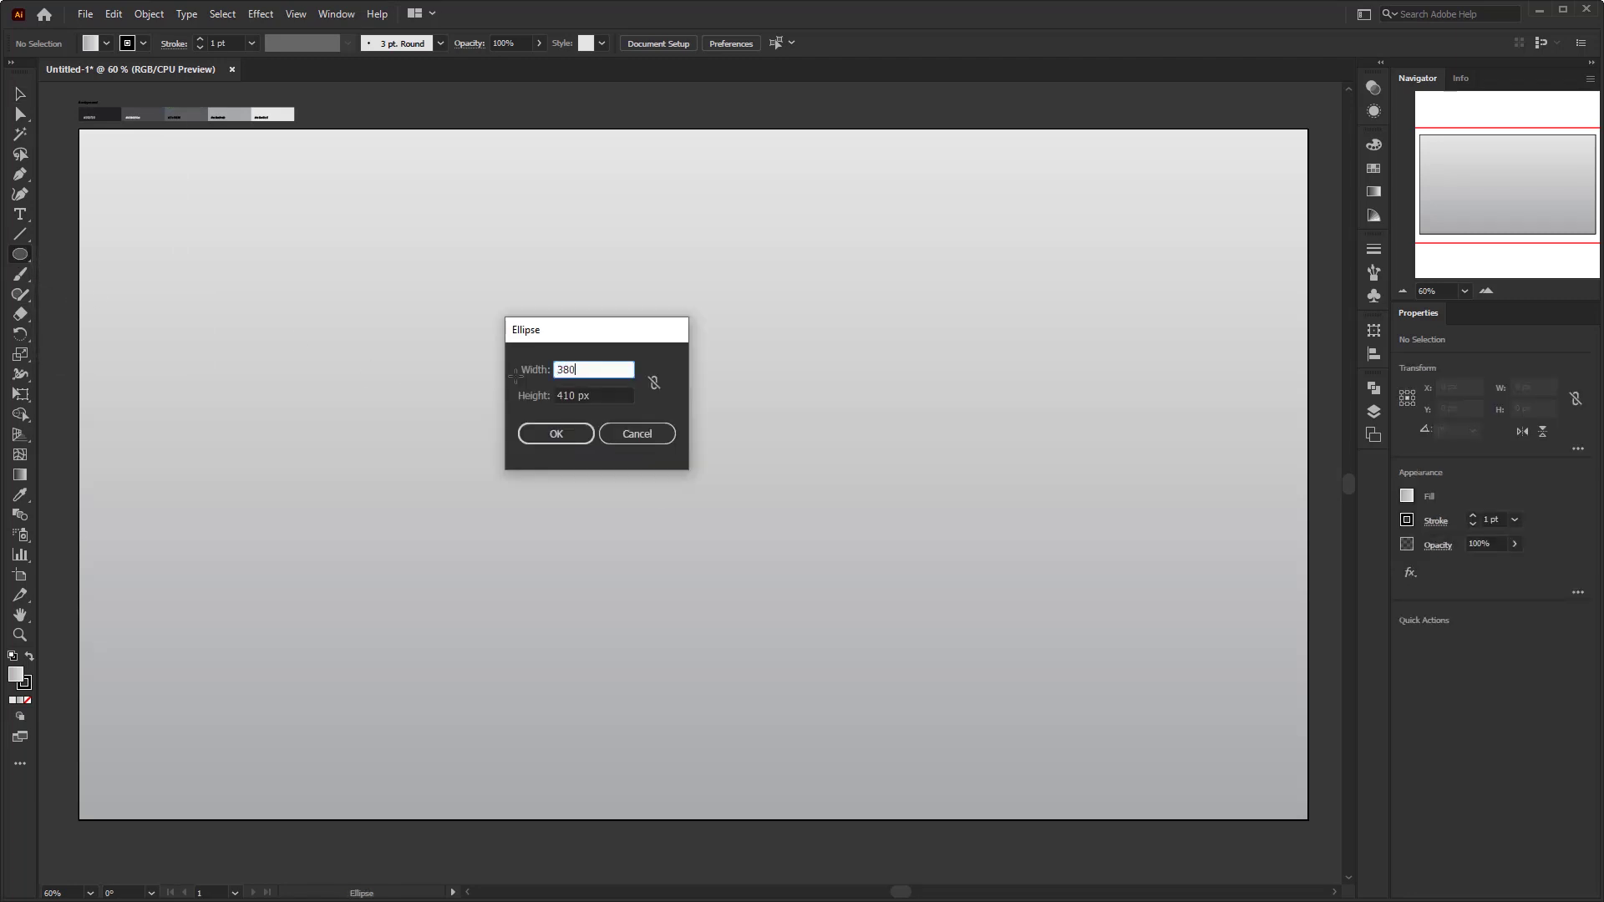
key(Tab)
text(380)
key(Return)
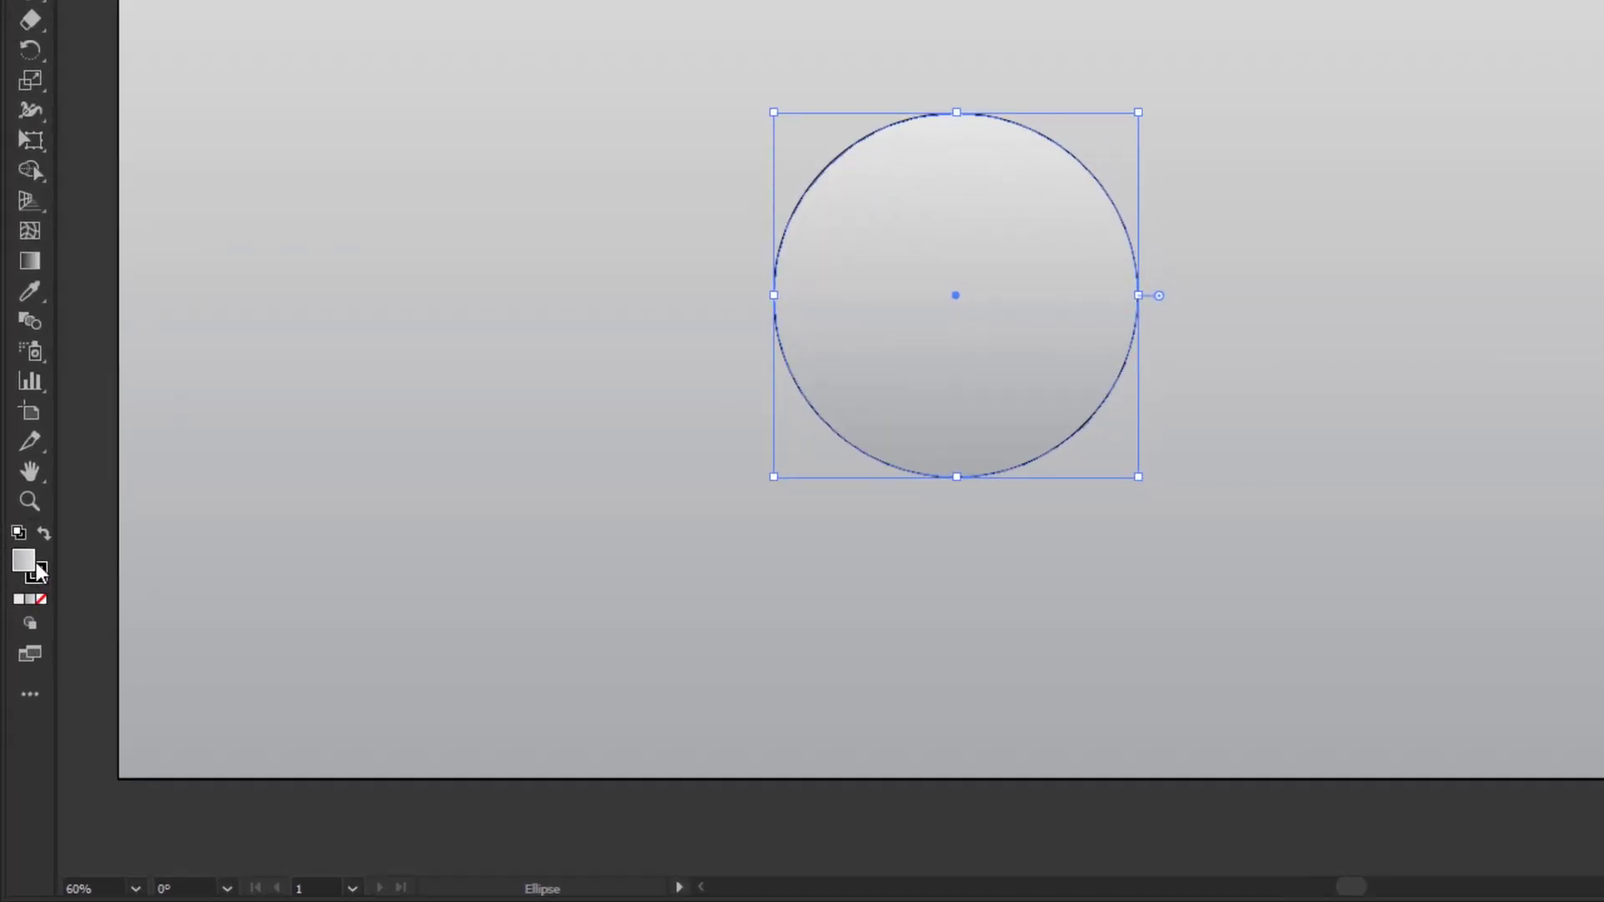
Set the circle's stroke to None and make the fill active again.
click(41, 583)
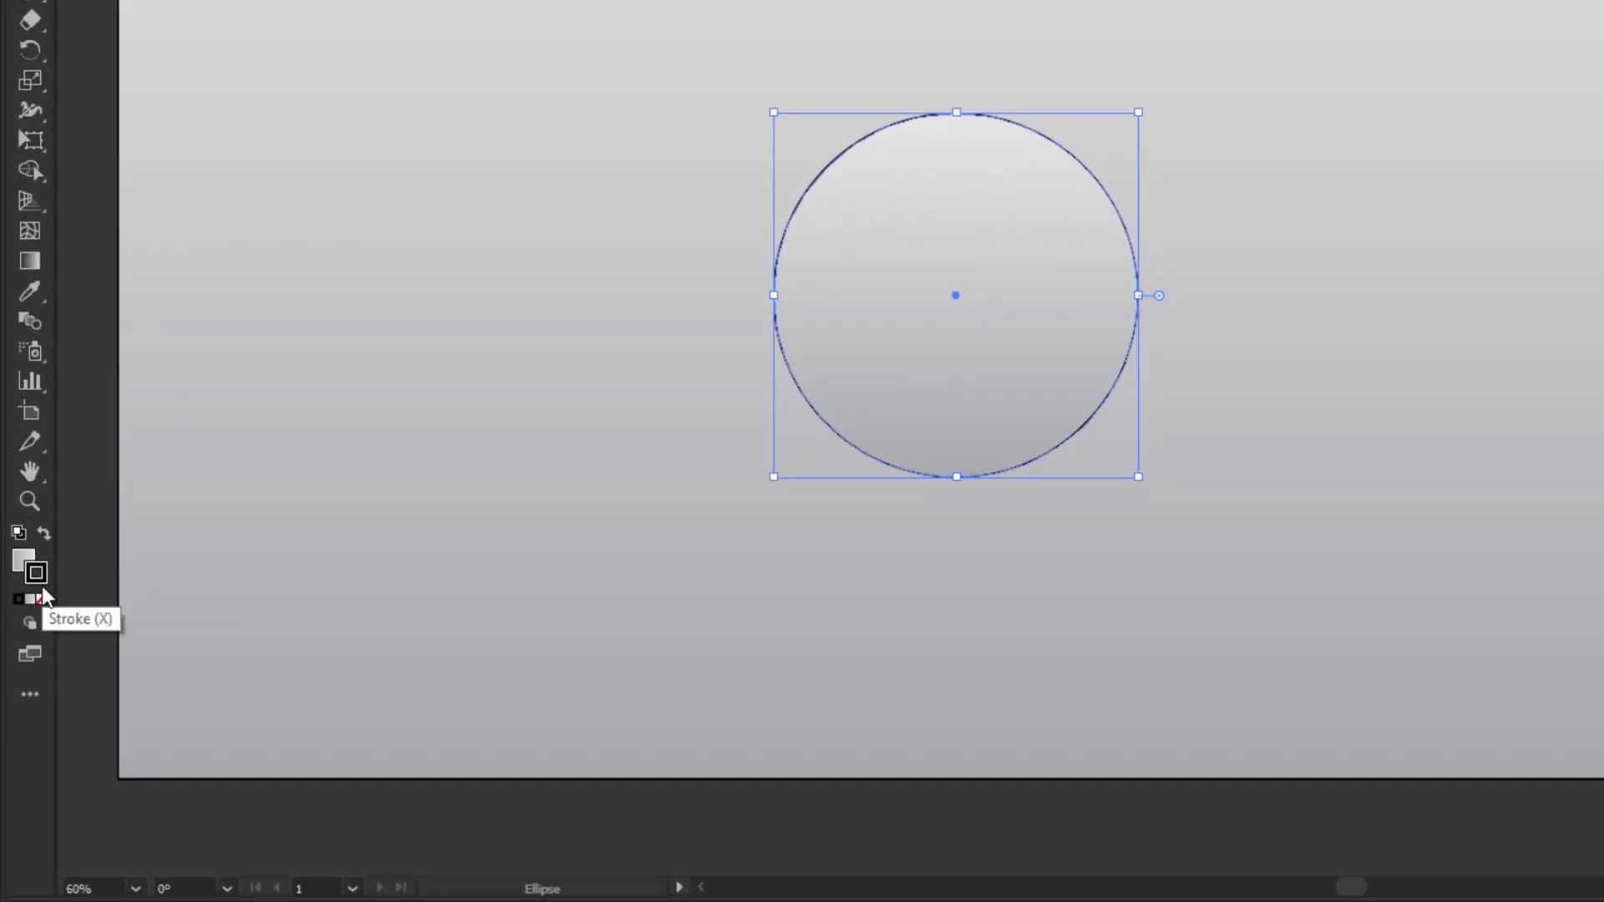
click(41, 599)
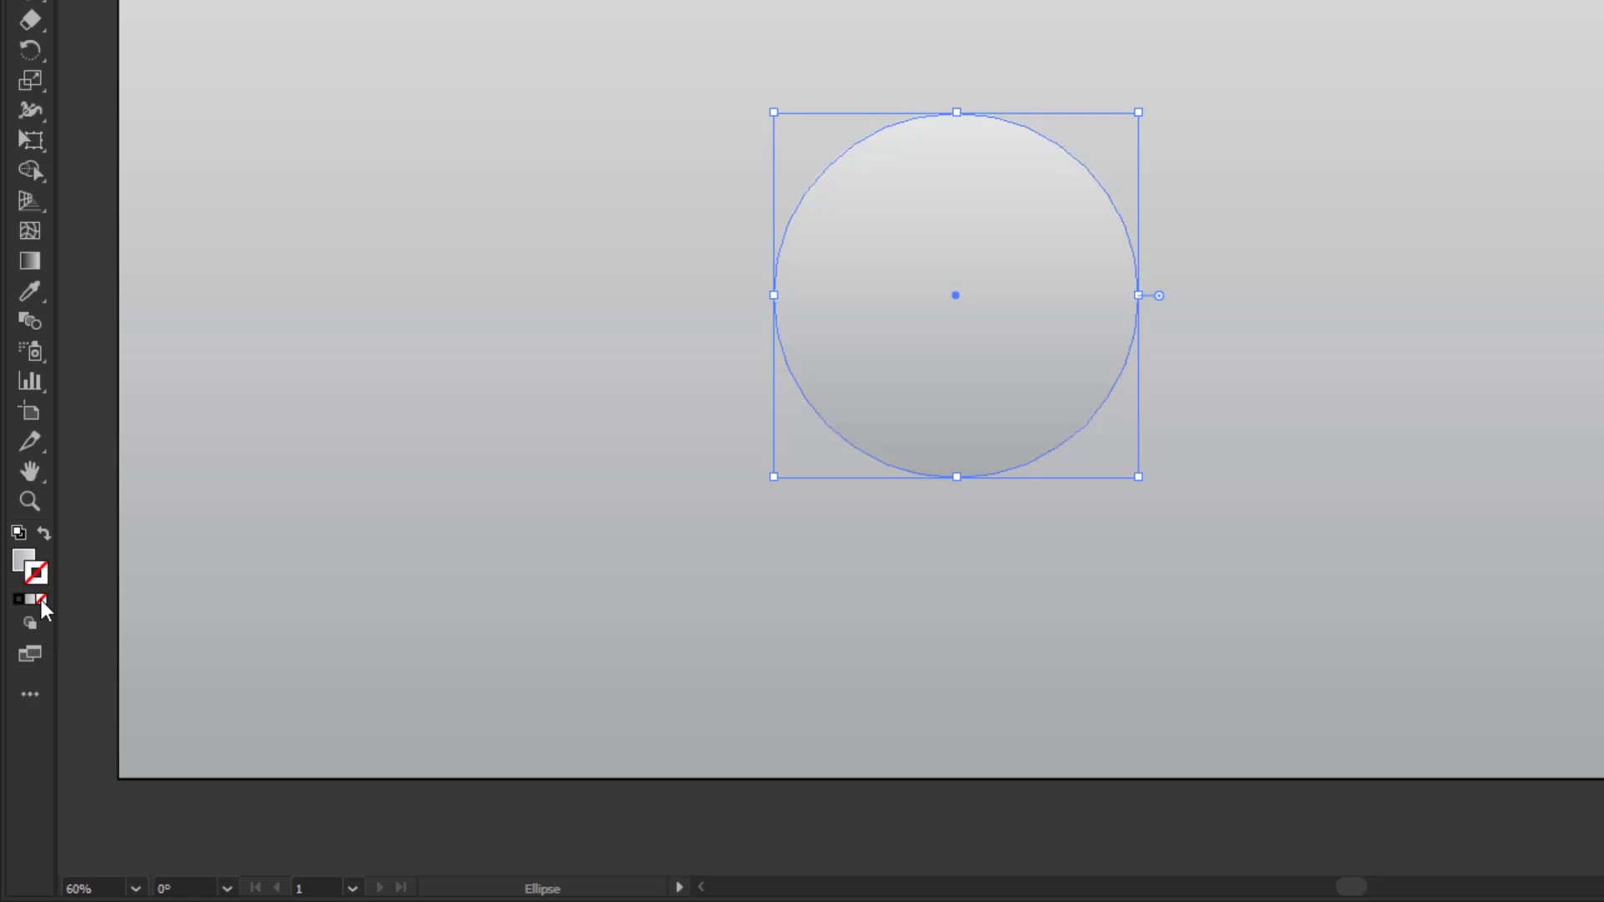
click(25, 565)
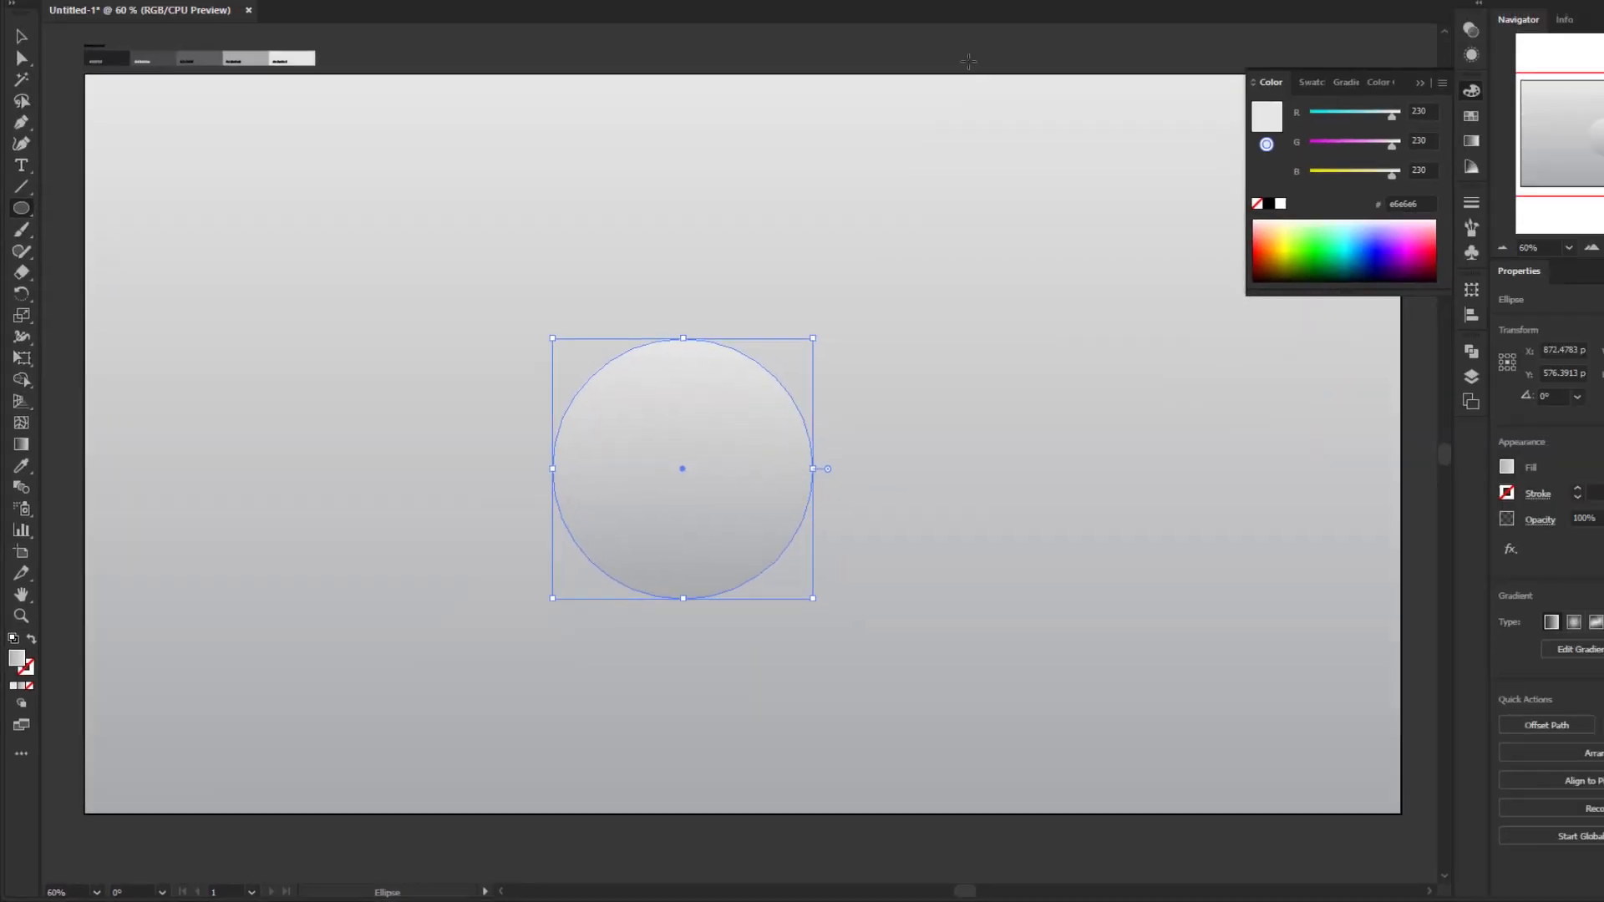
Apply Horizontal Align Center and Vertical Align Center to the 380 px circle.
click(919, 45)
click(989, 45)
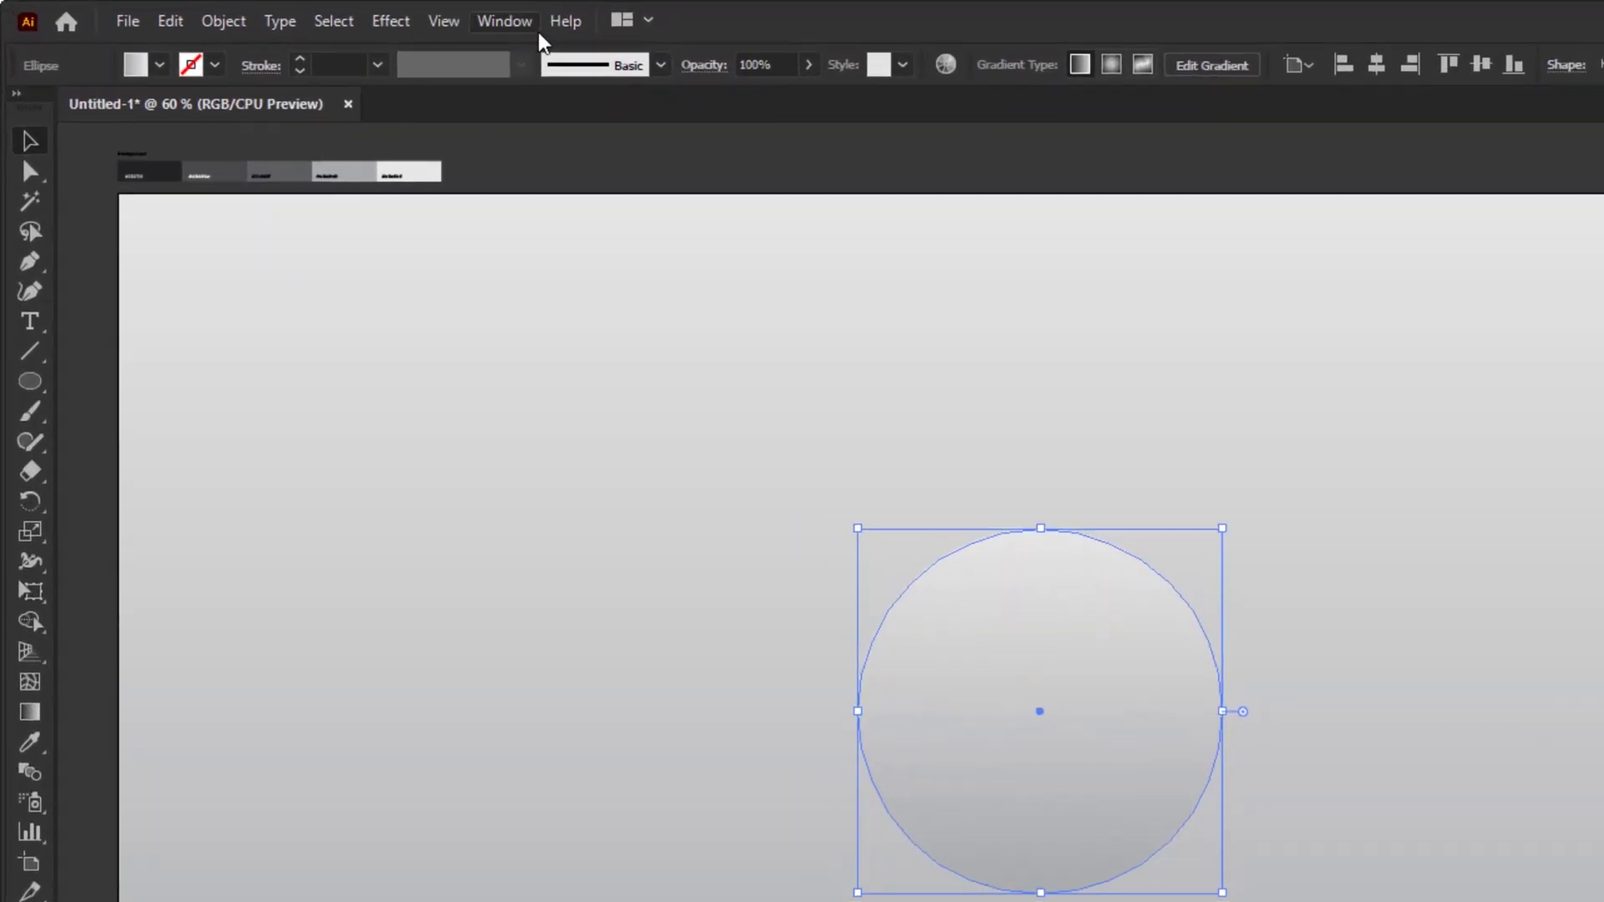
Apply the White, Black gradient swatch to the circle and switch its type to Radial.
click(478, 20)
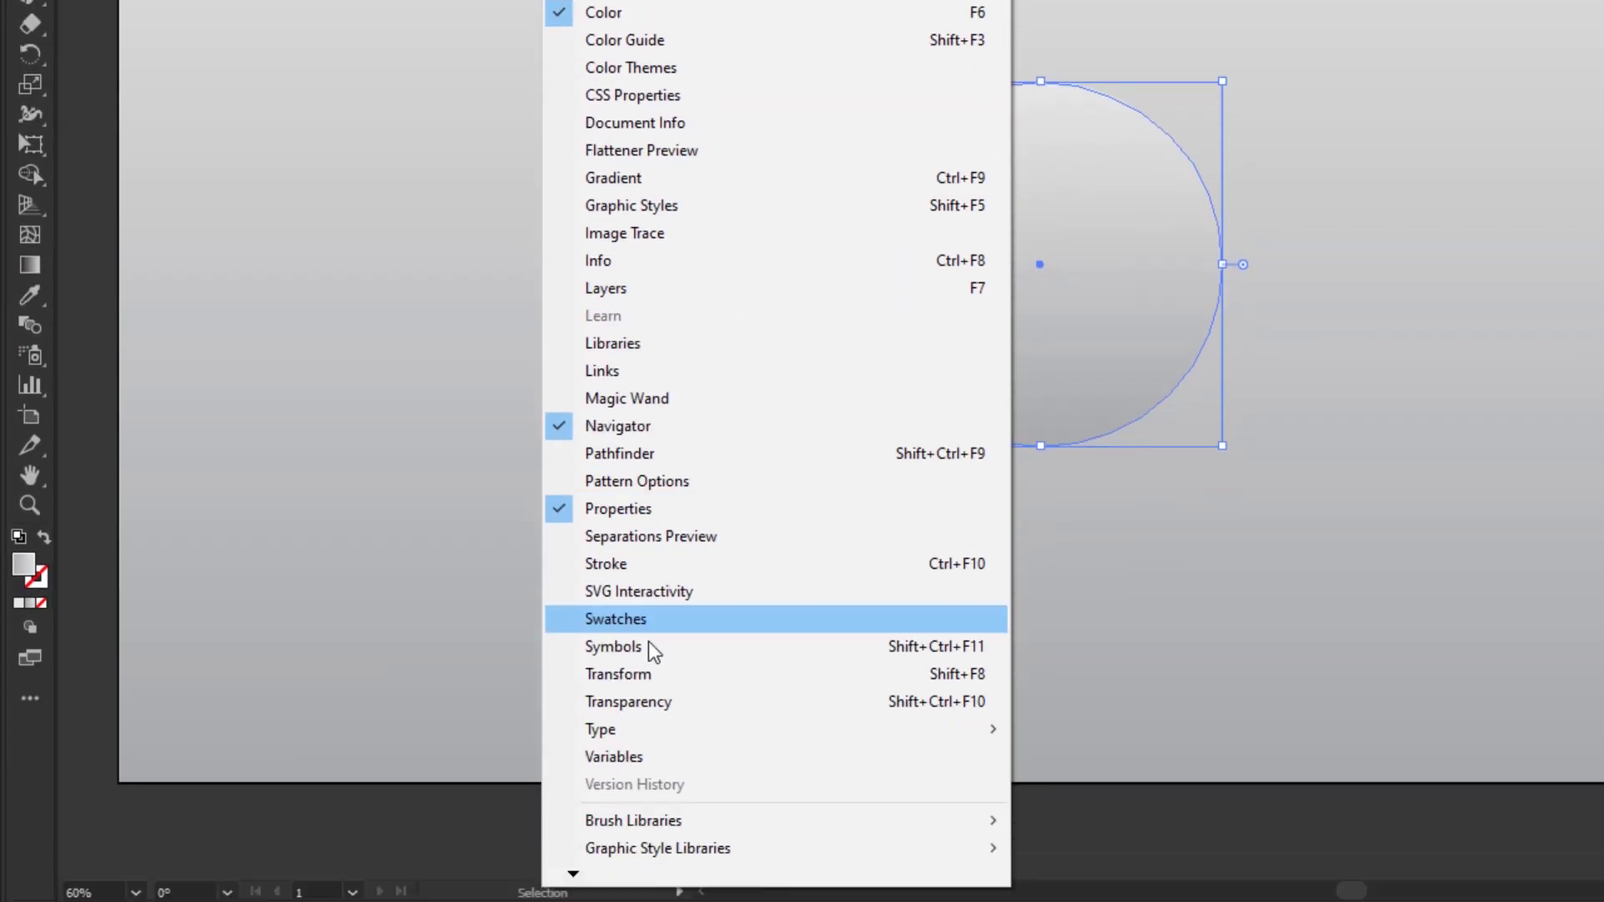
click(684, 620)
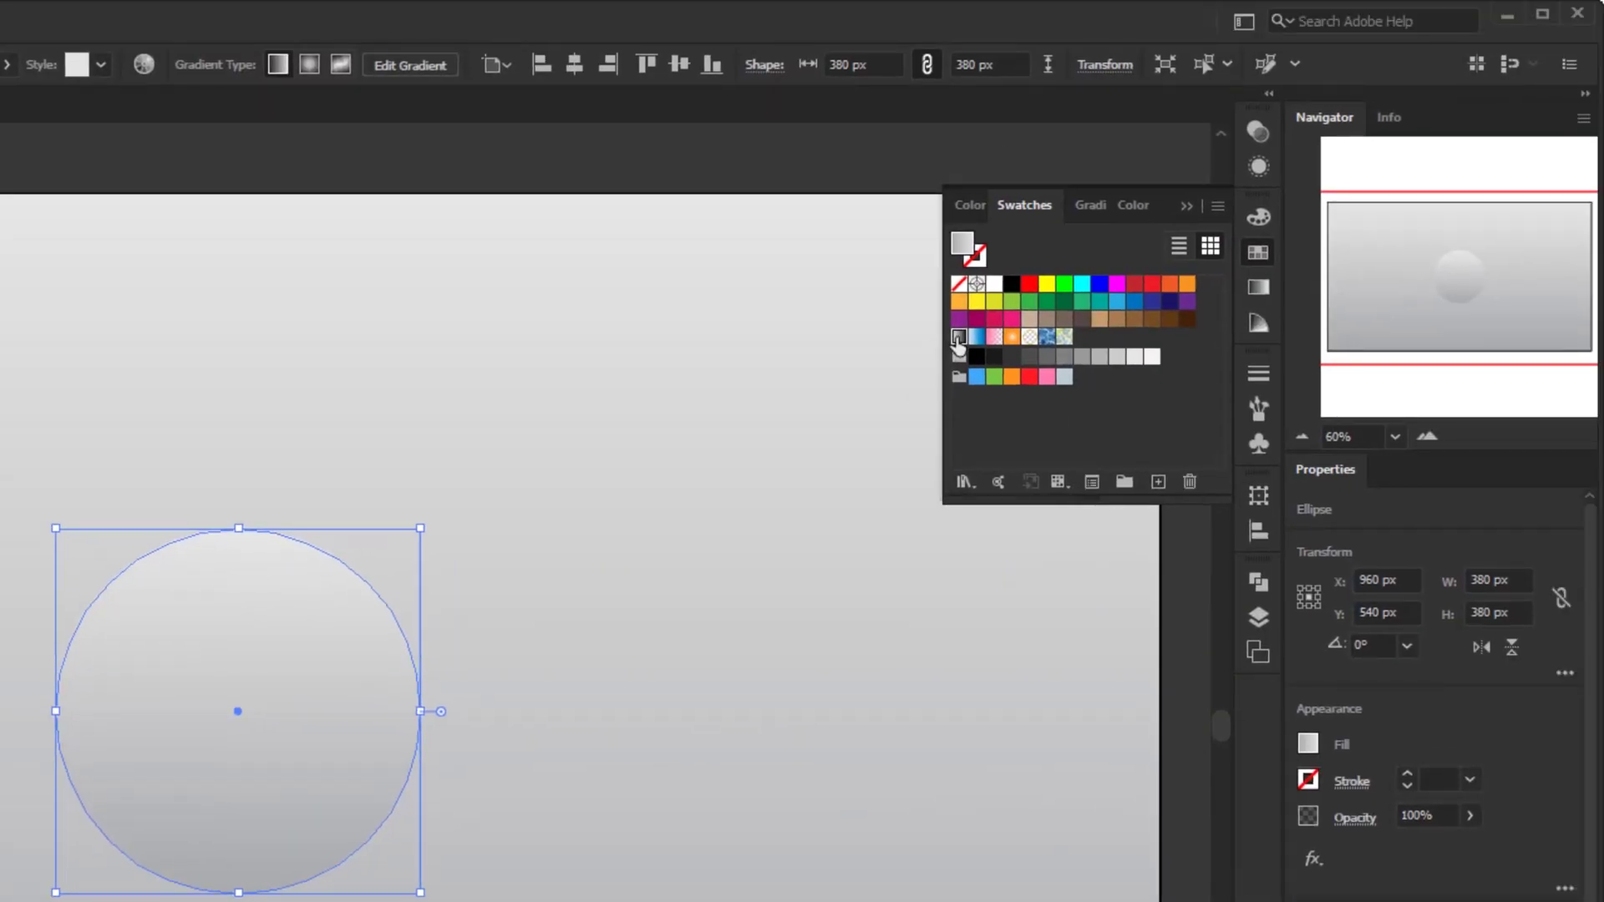
click(959, 337)
click(1258, 287)
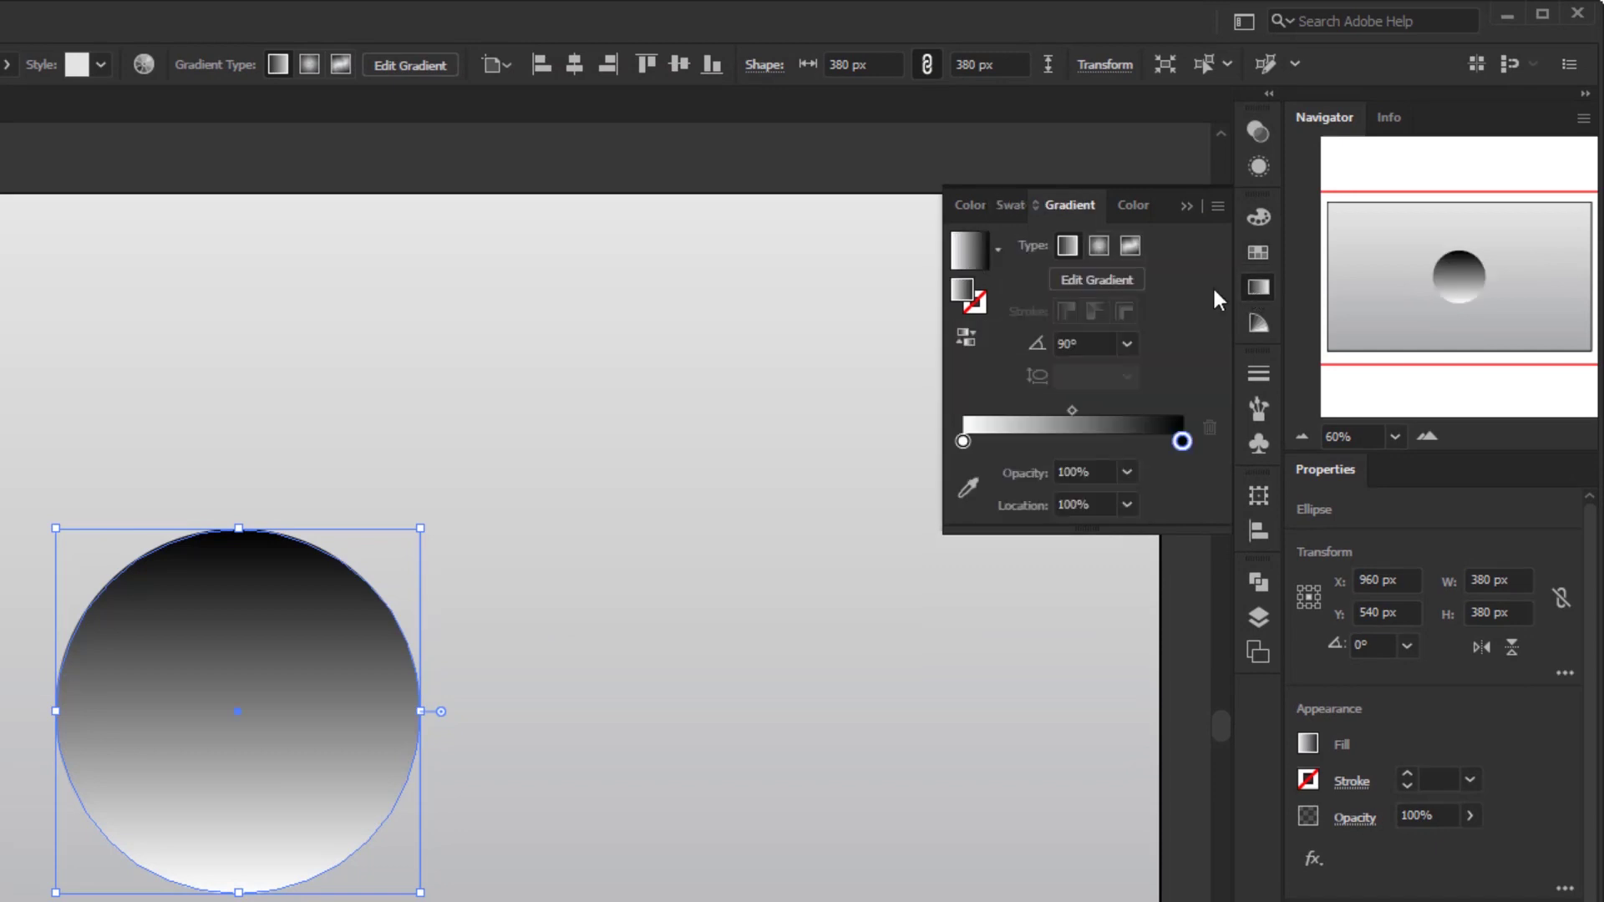
click(1103, 248)
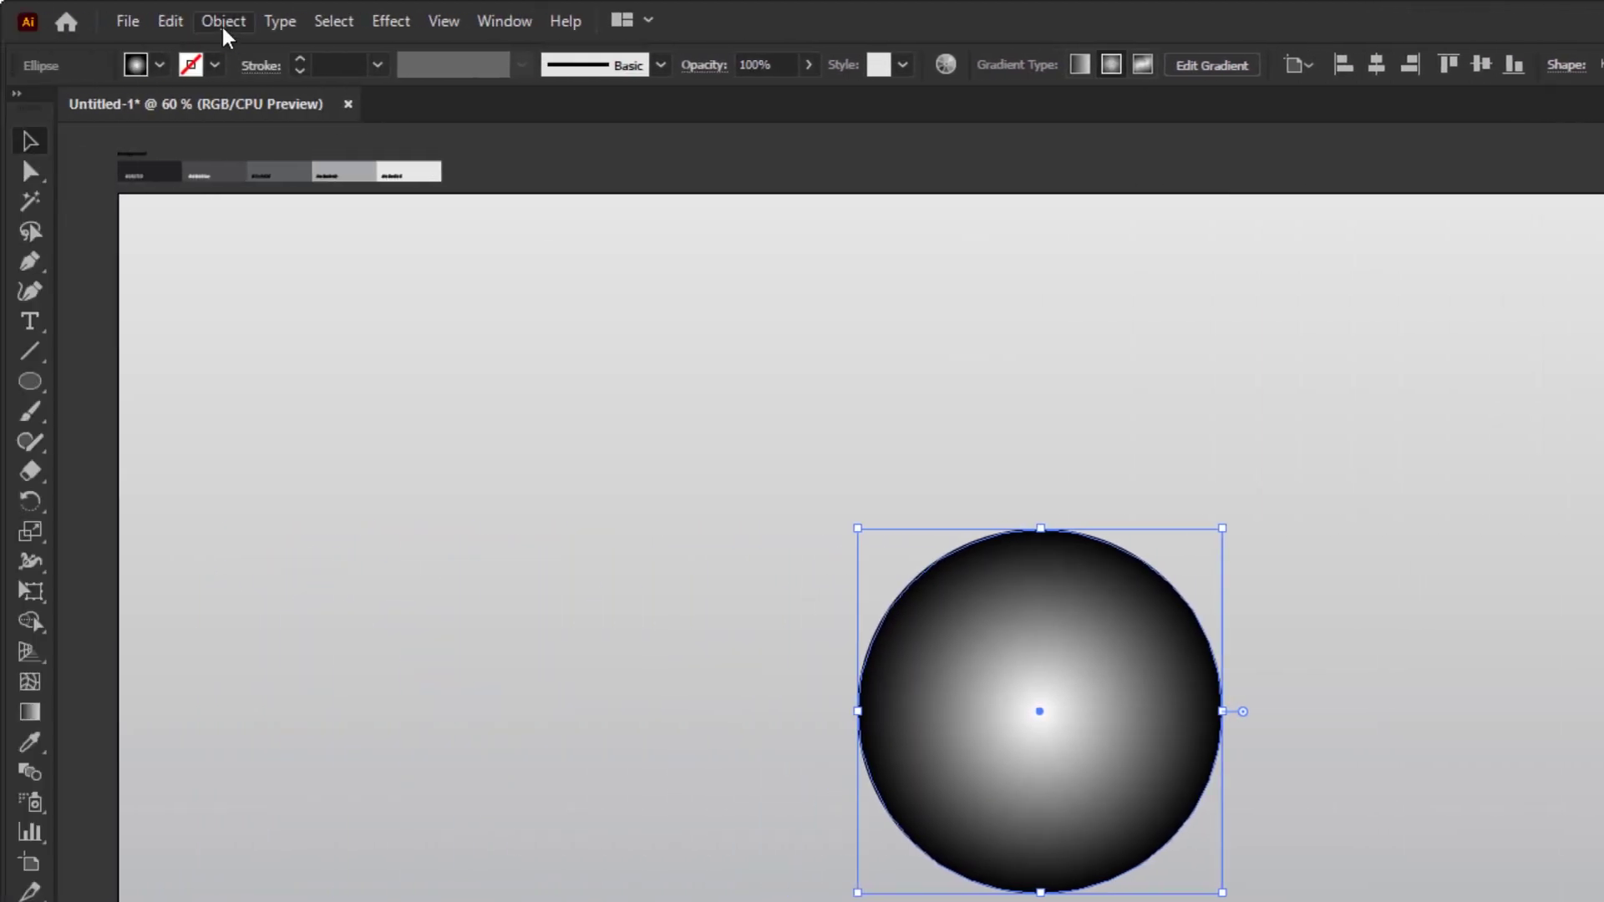
Expand the circle's radial gradient fill as a Gradient Mesh via Object > Expand.
click(223, 22)
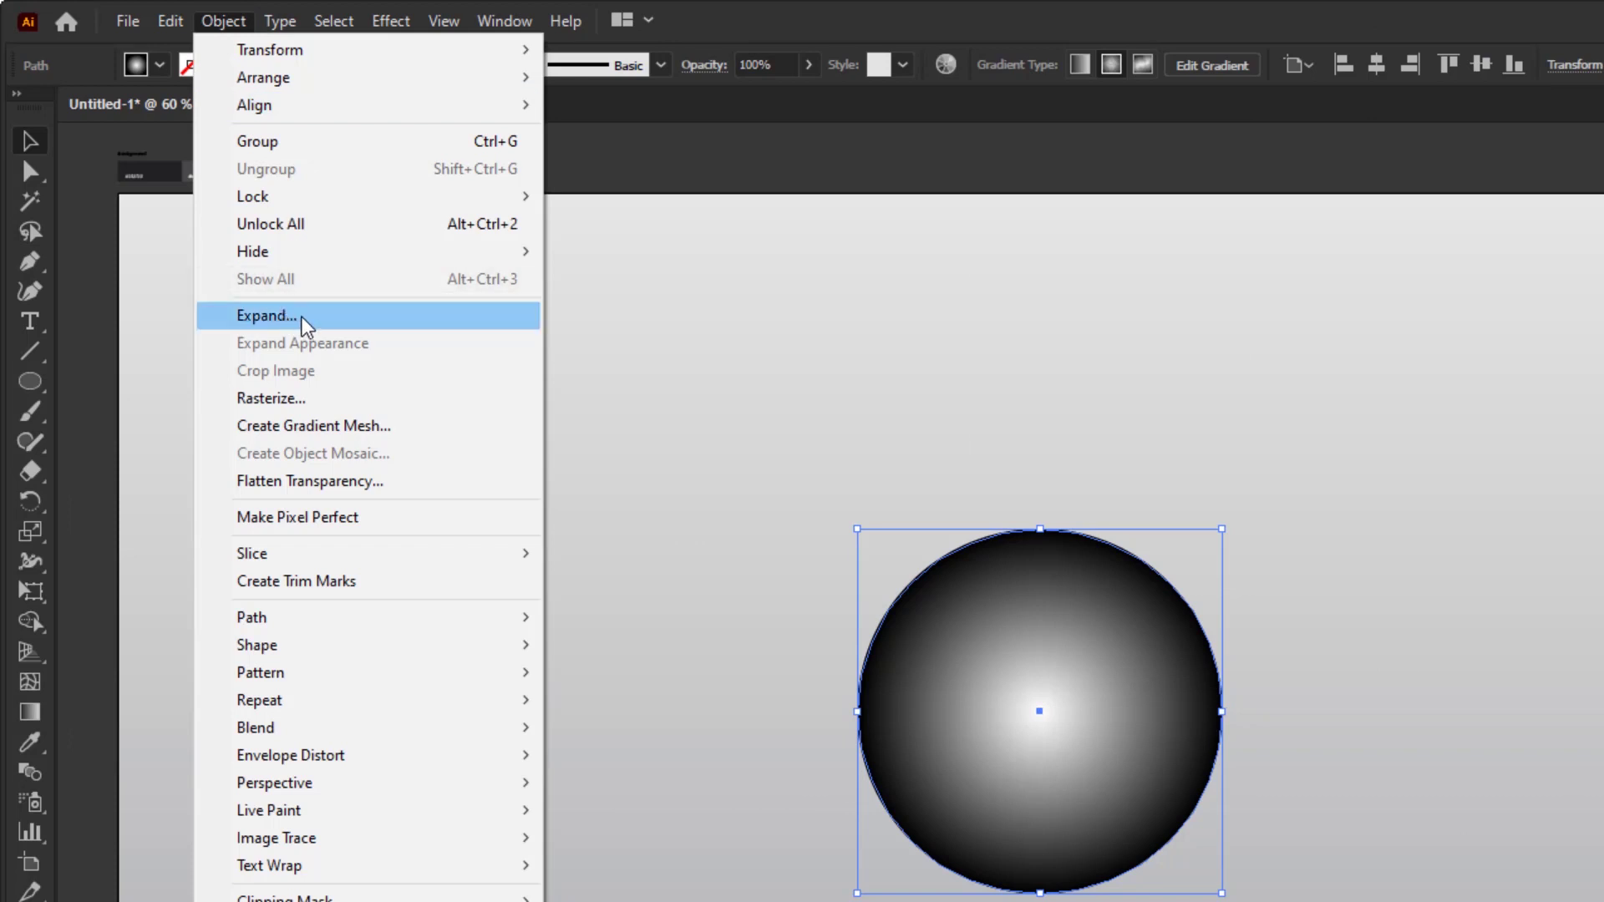
click(266, 316)
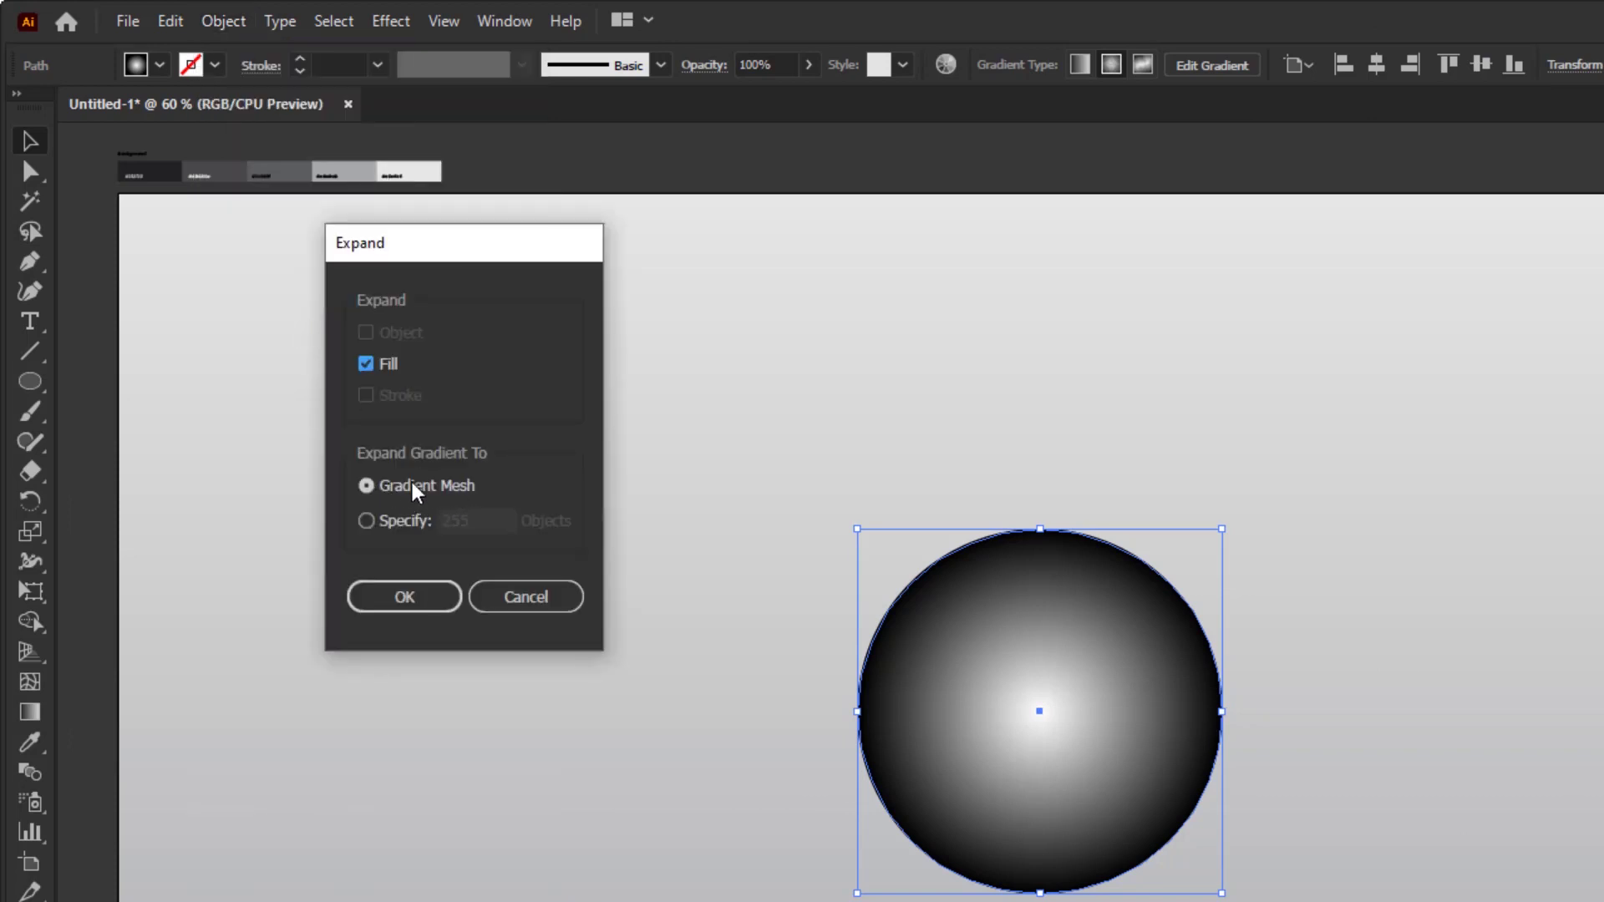
click(402, 598)
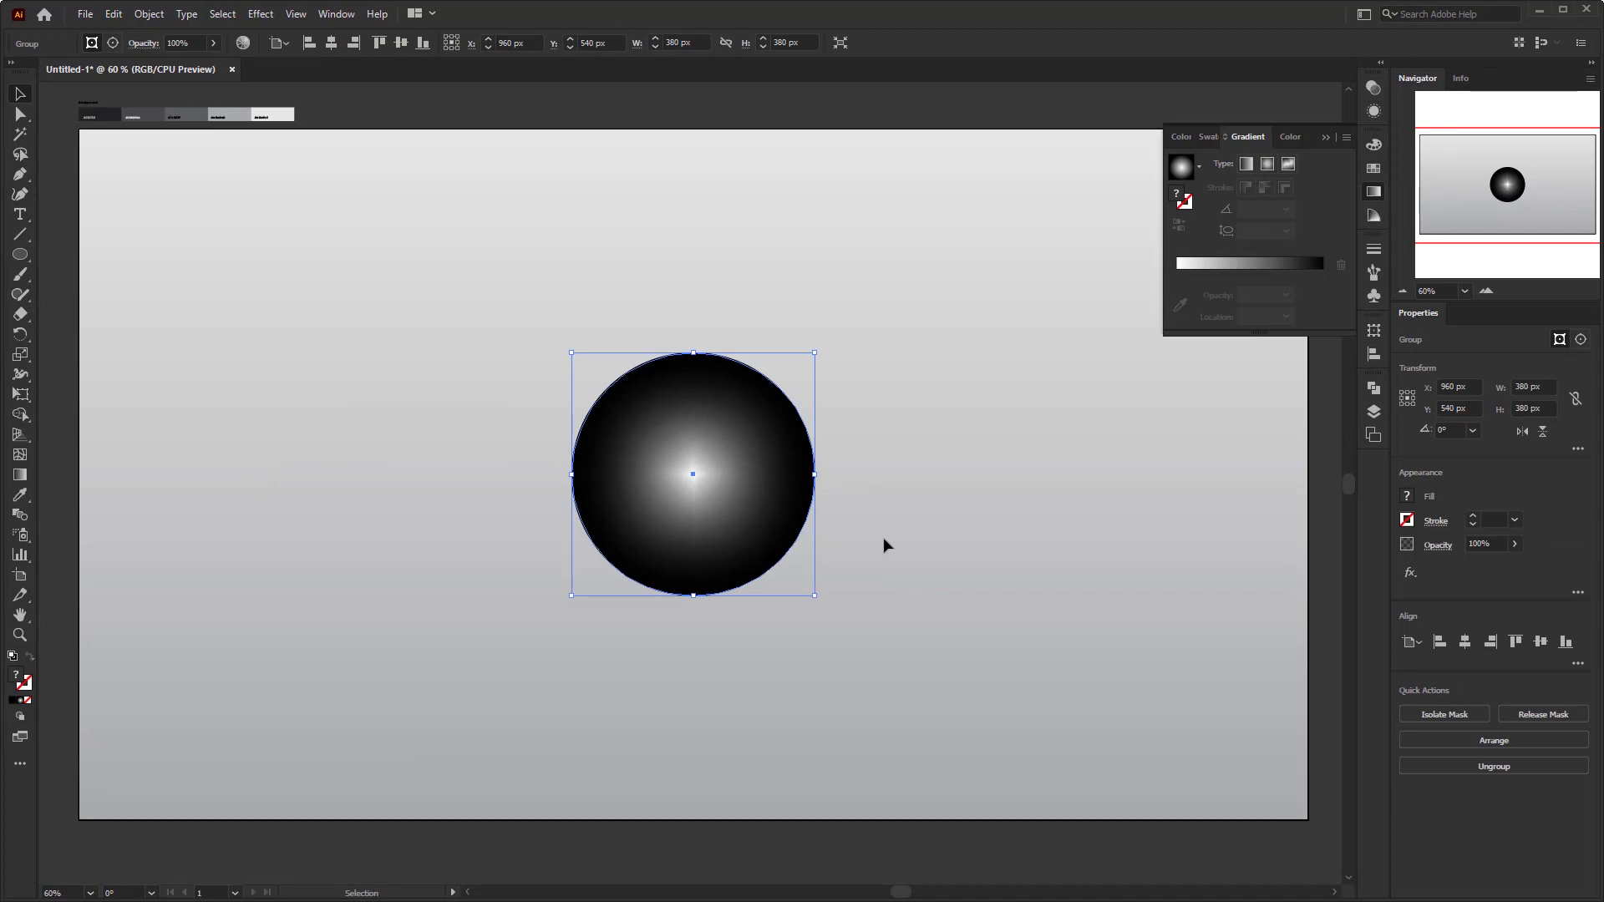
right_click(637, 412)
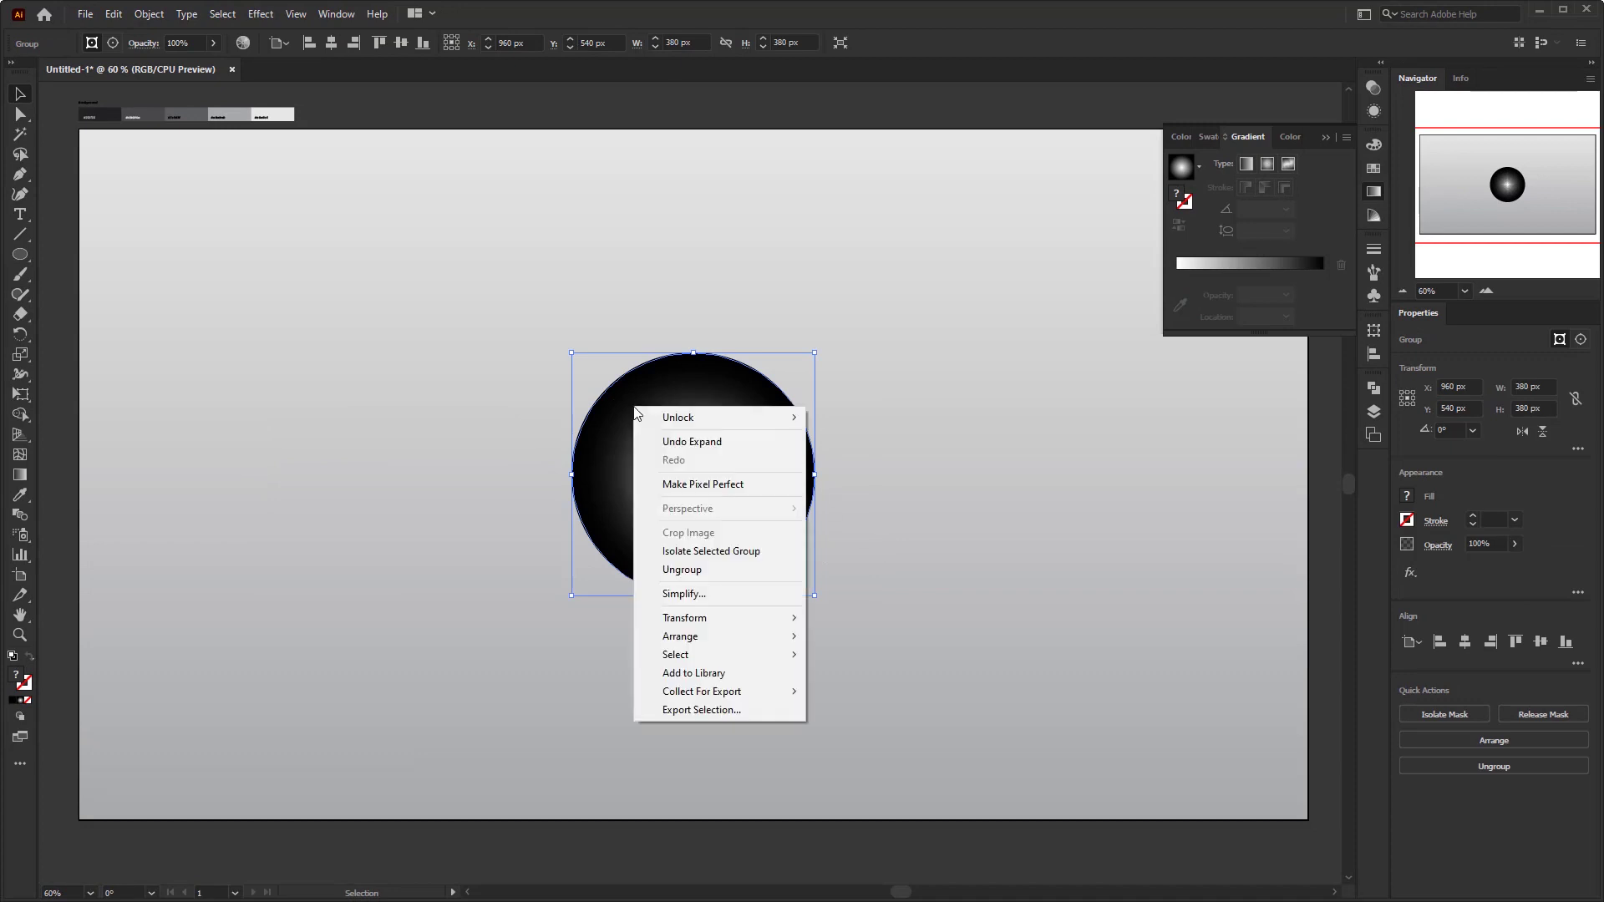
Ungroup the circle and release its clipping mask.
click(676, 570)
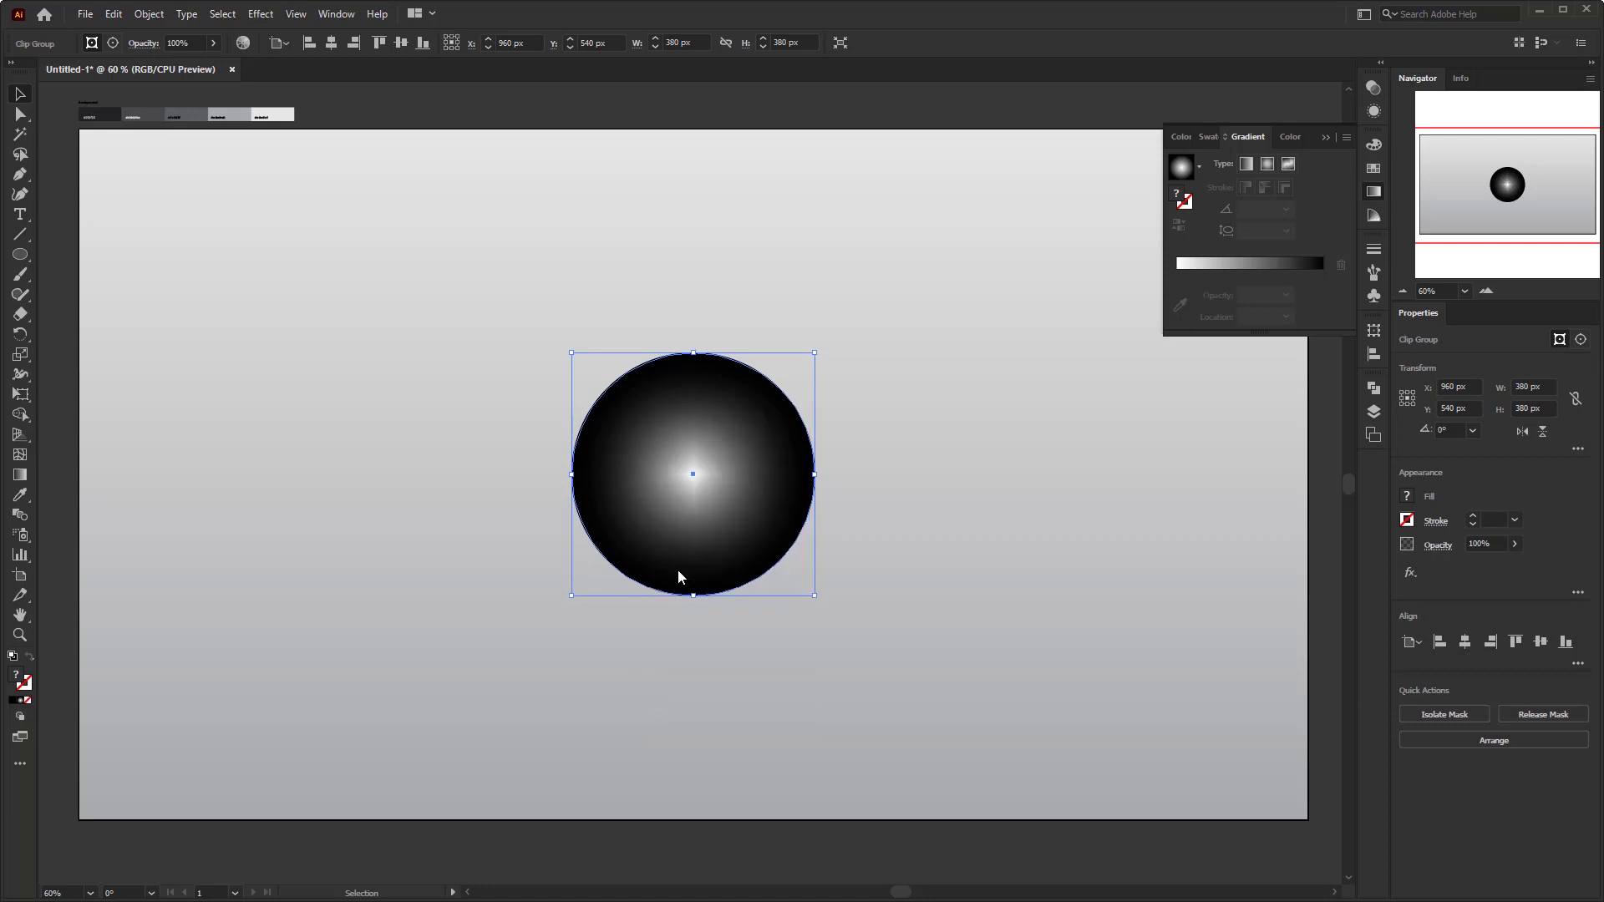
right_click(628, 433)
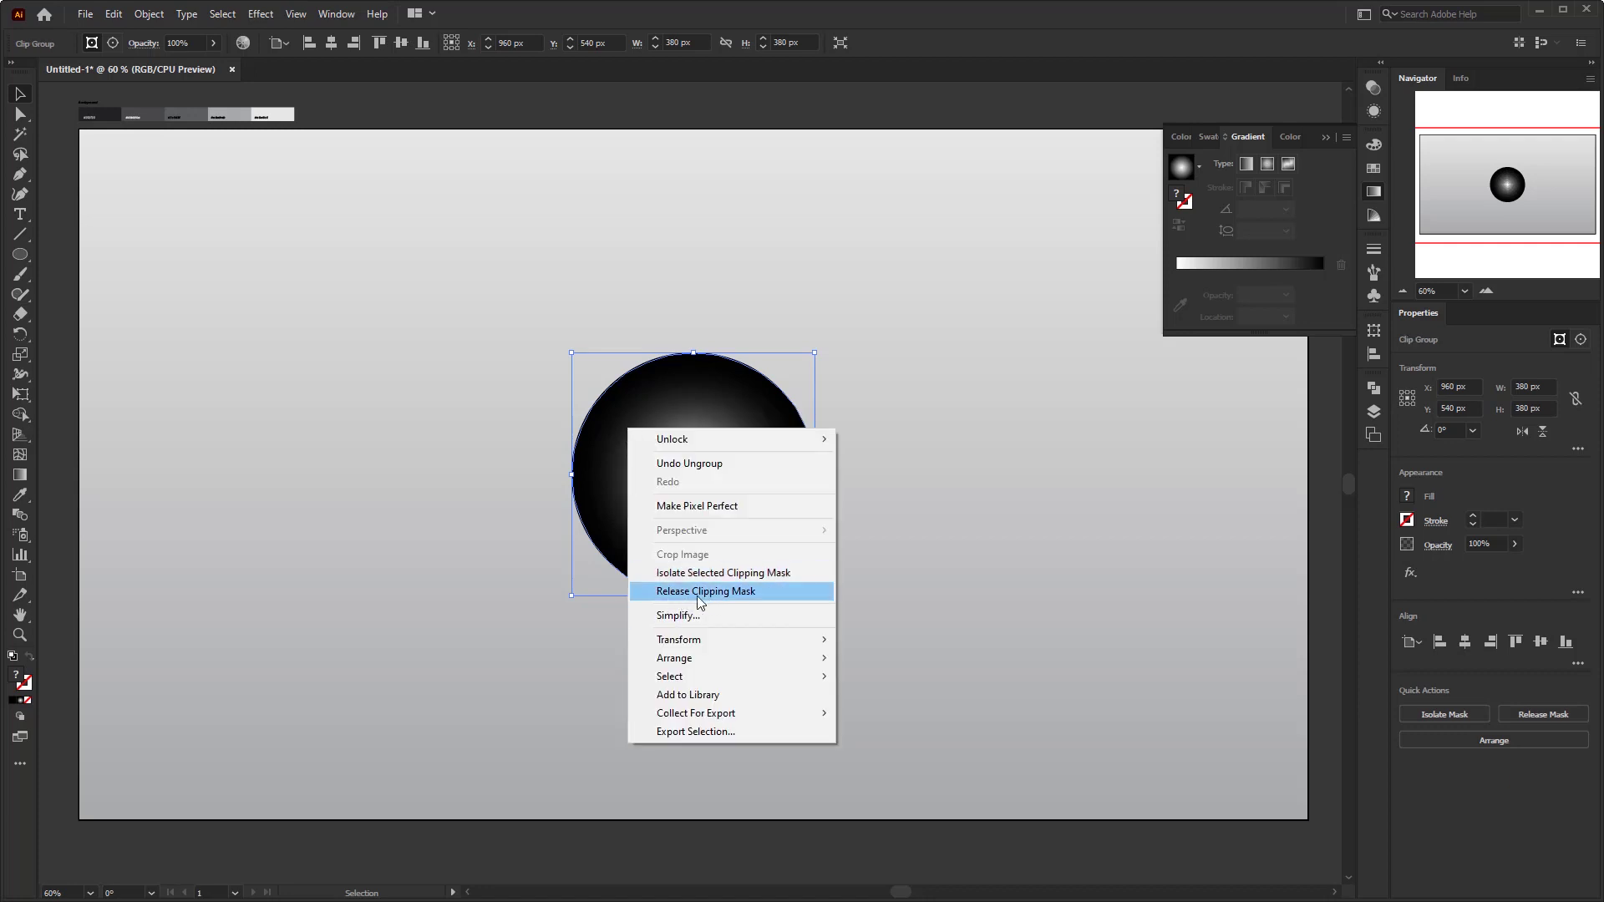
click(776, 598)
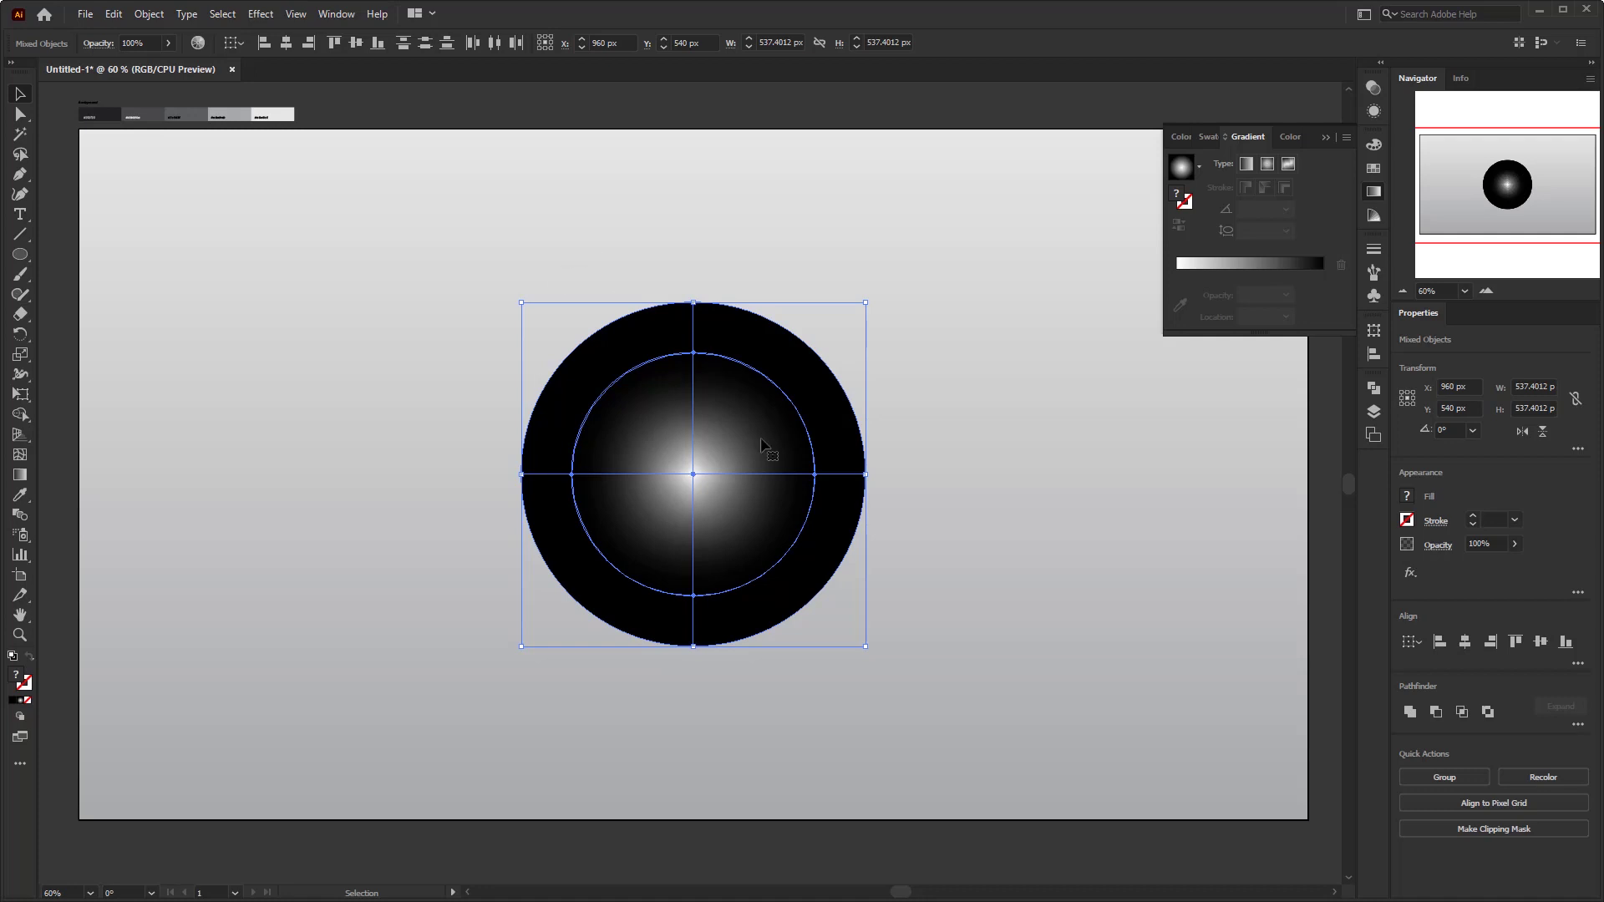
Move the inner mask path aside to the left and select the black mesh circle.
click(700, 259)
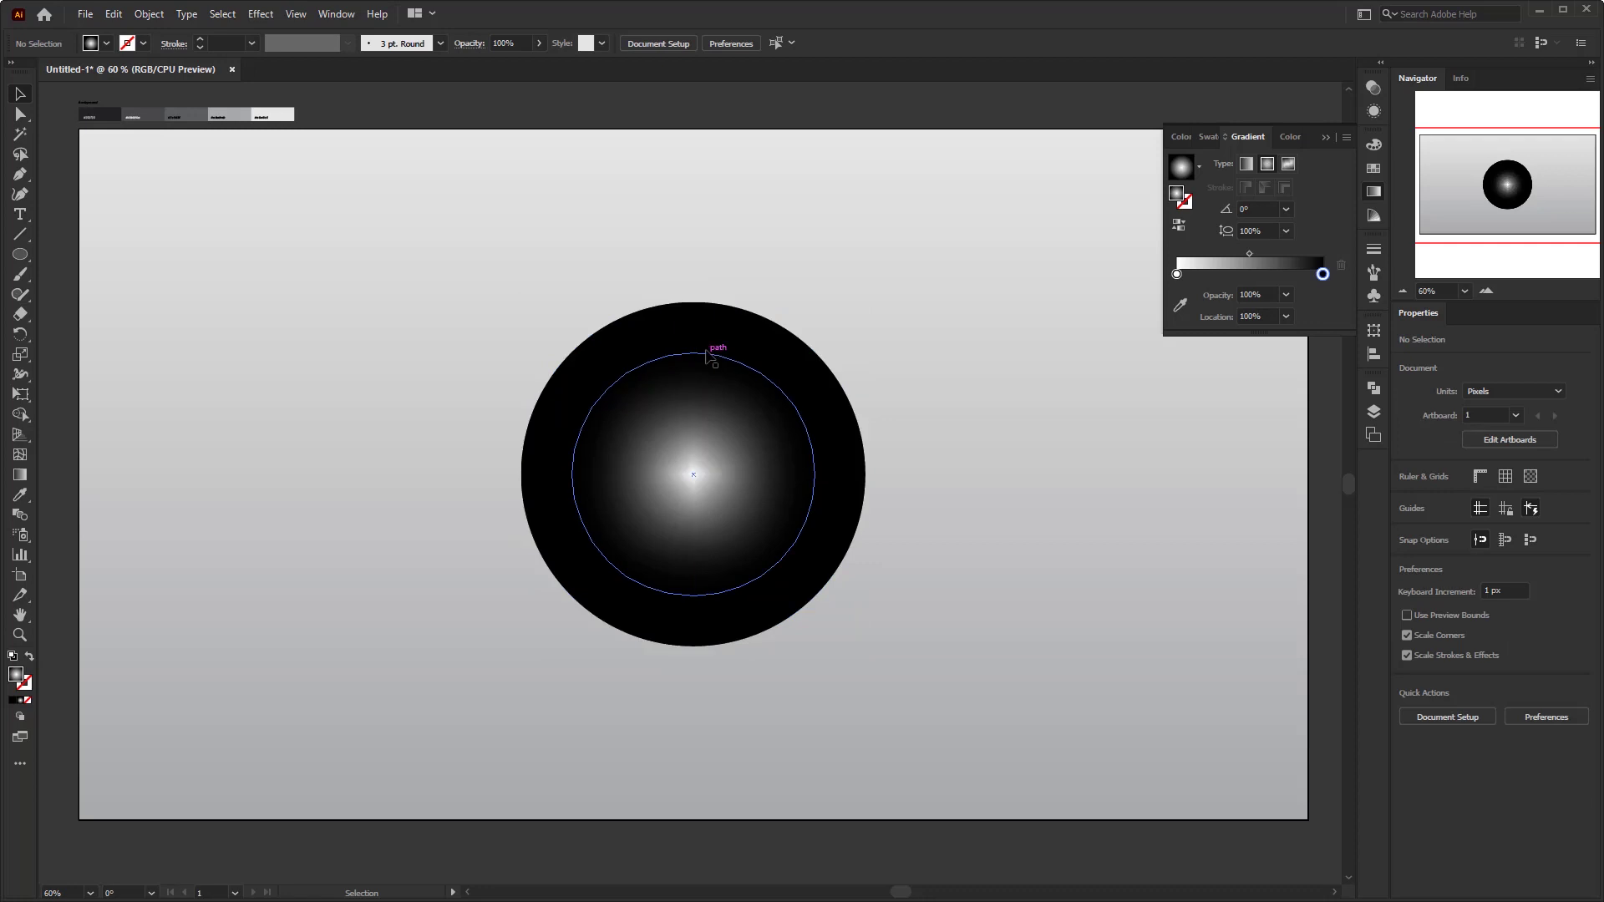
click(712, 352)
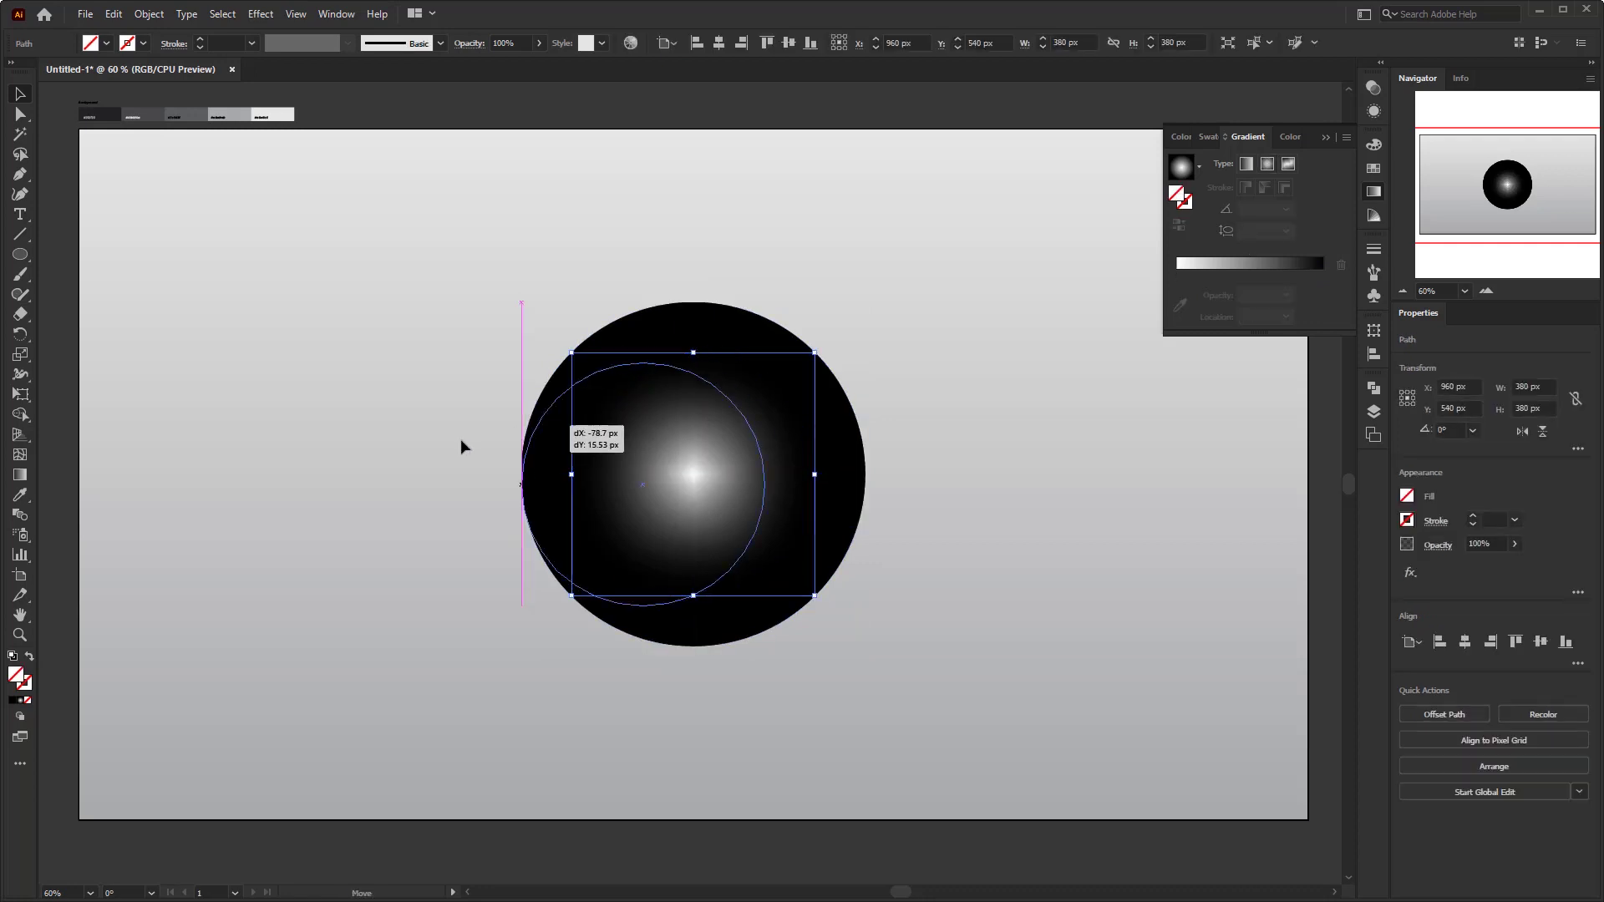
drag(461, 447, 382, 457)
click(886, 620)
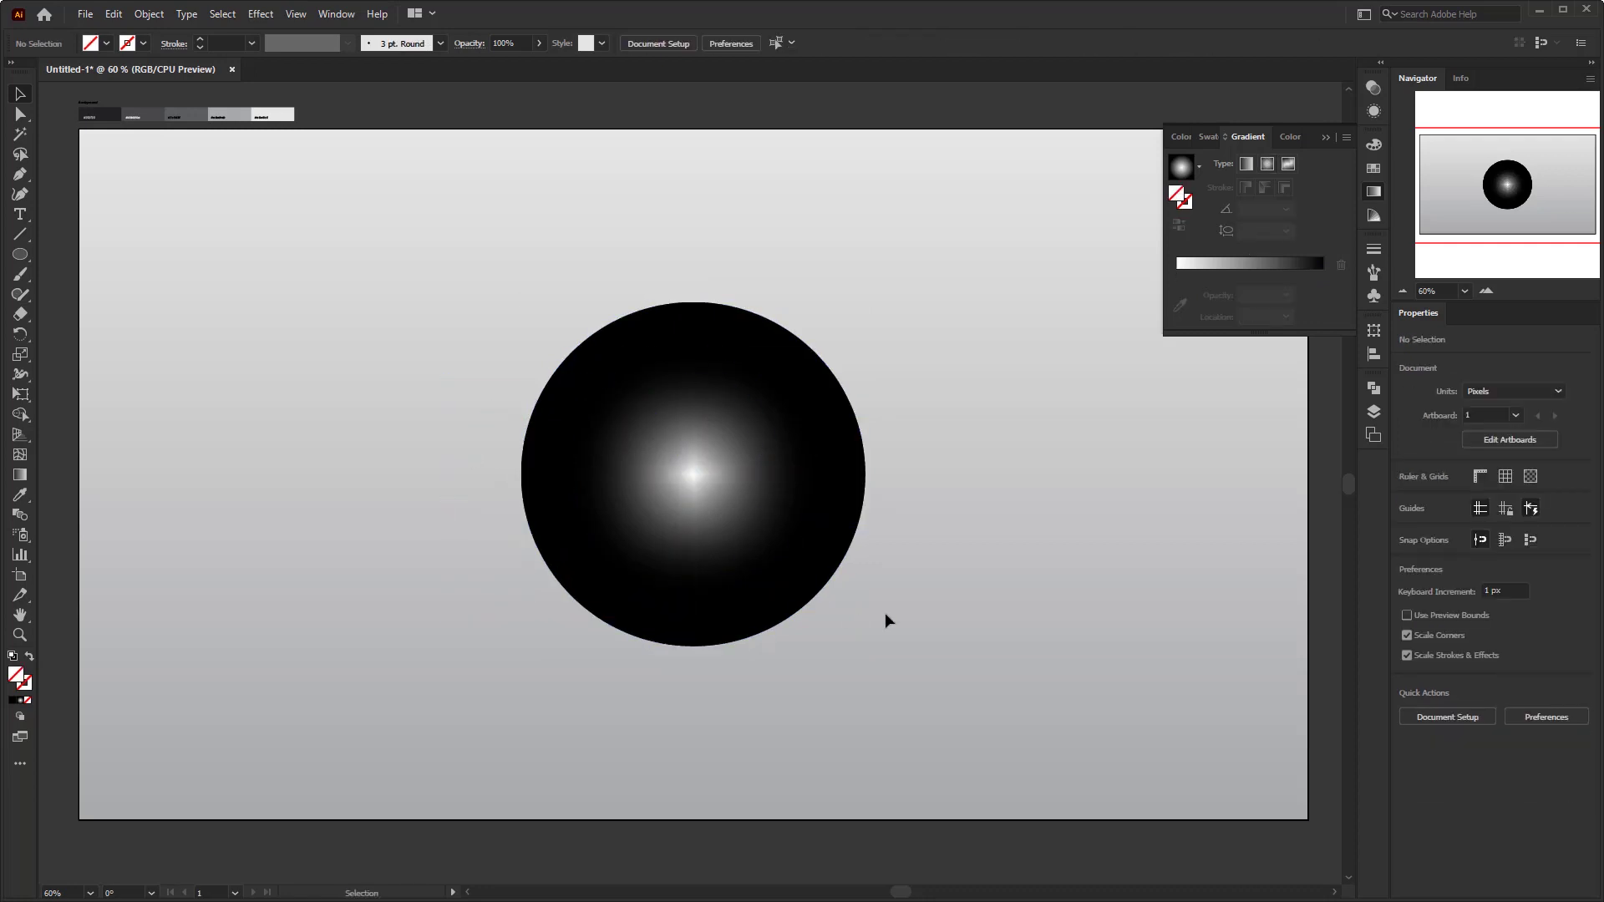
click(614, 361)
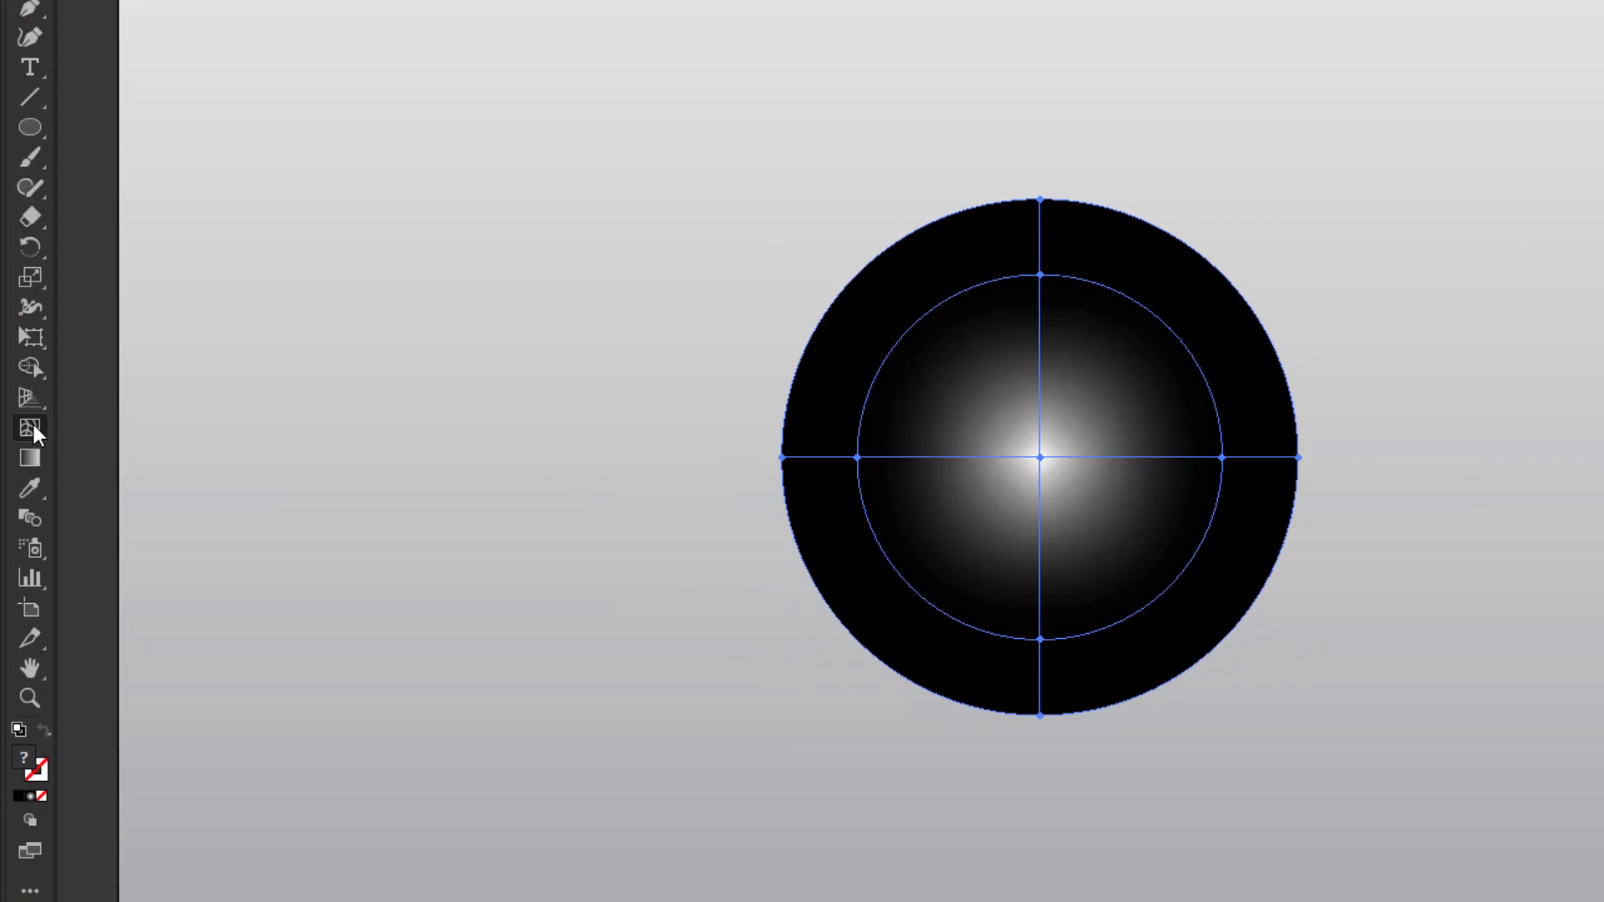
Add mesh points at the inner circle's upper-left, upper-right, lower-right and lower-left positions.
click(32, 426)
click(909, 330)
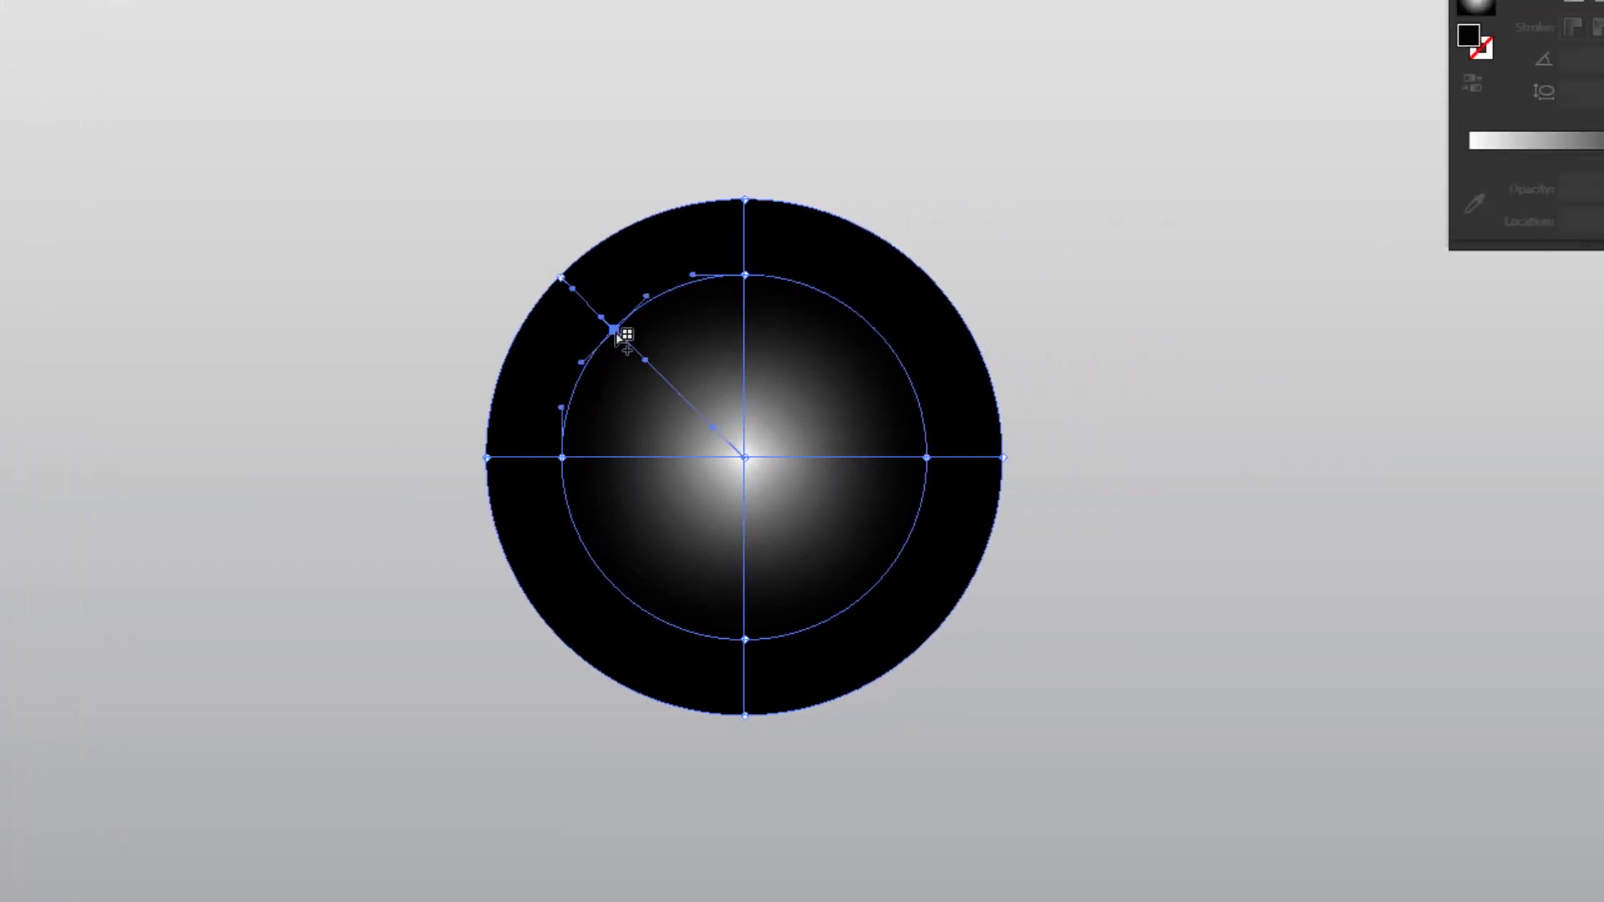
click(866, 322)
click(874, 587)
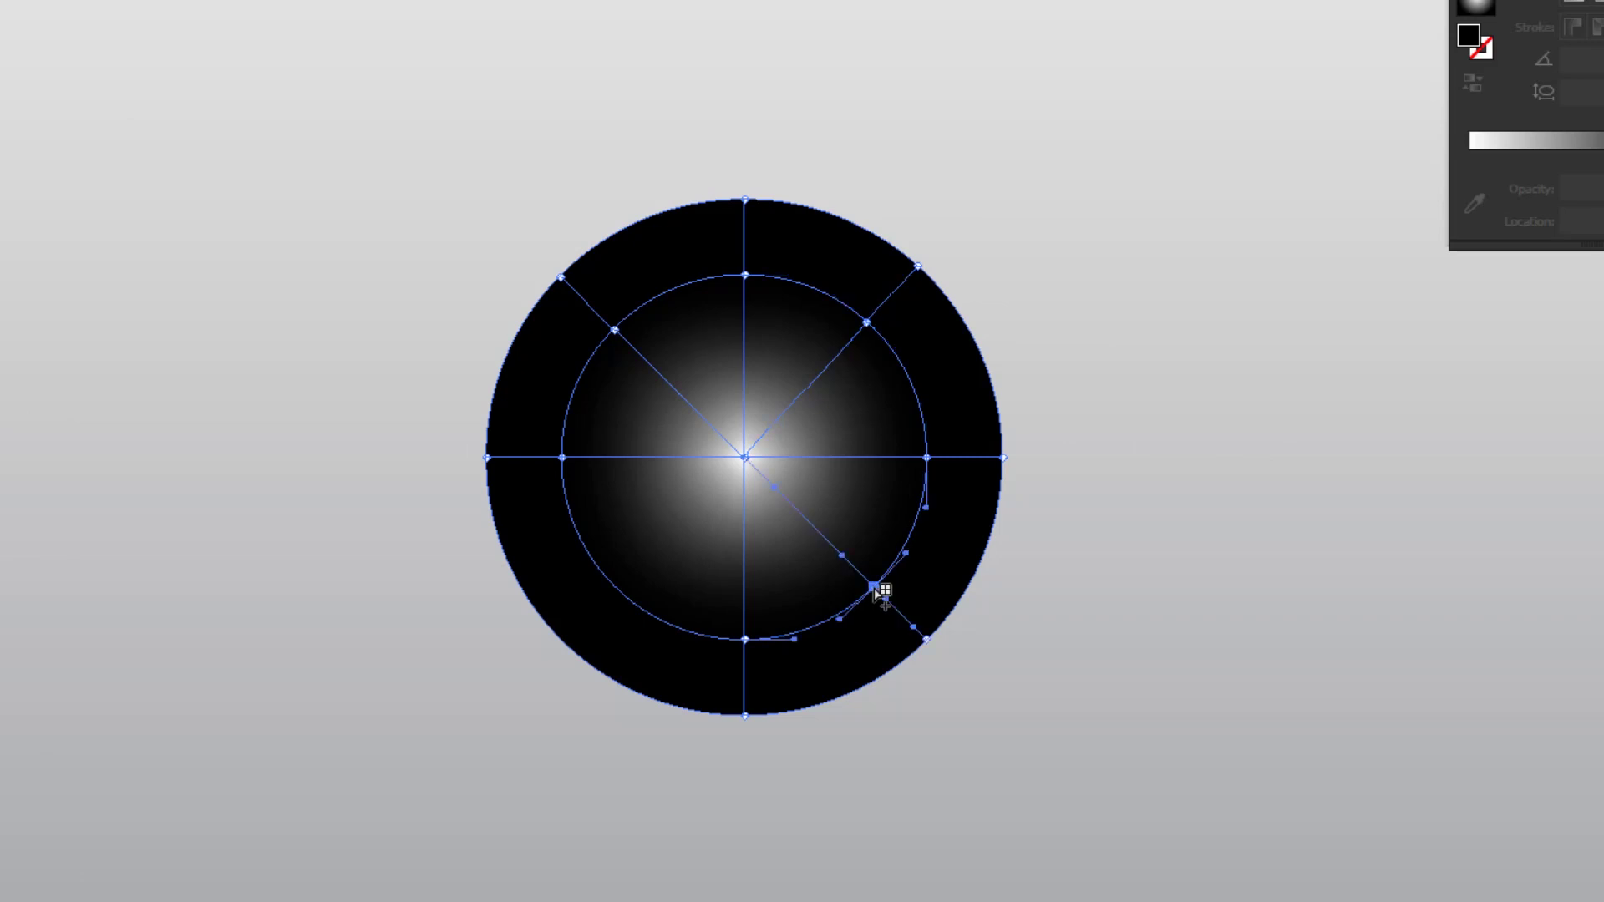
click(617, 588)
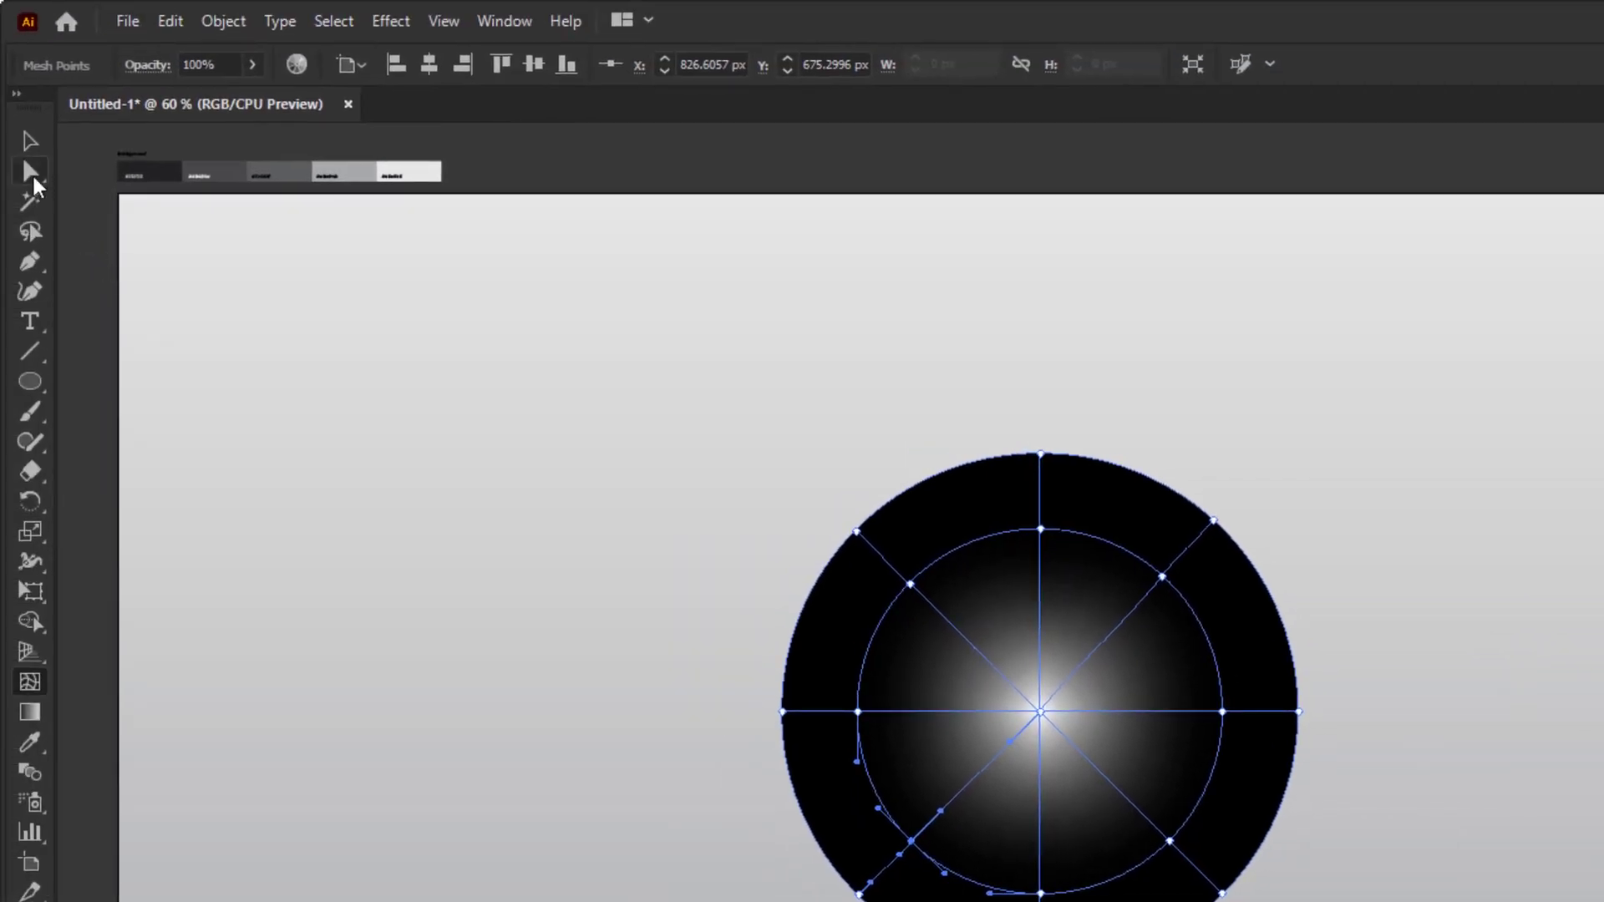
Colour the top mesh points mid grey and the upper-right points light grey.
drag(33, 177, 69, 172)
drag(973, 393, 1078, 585)
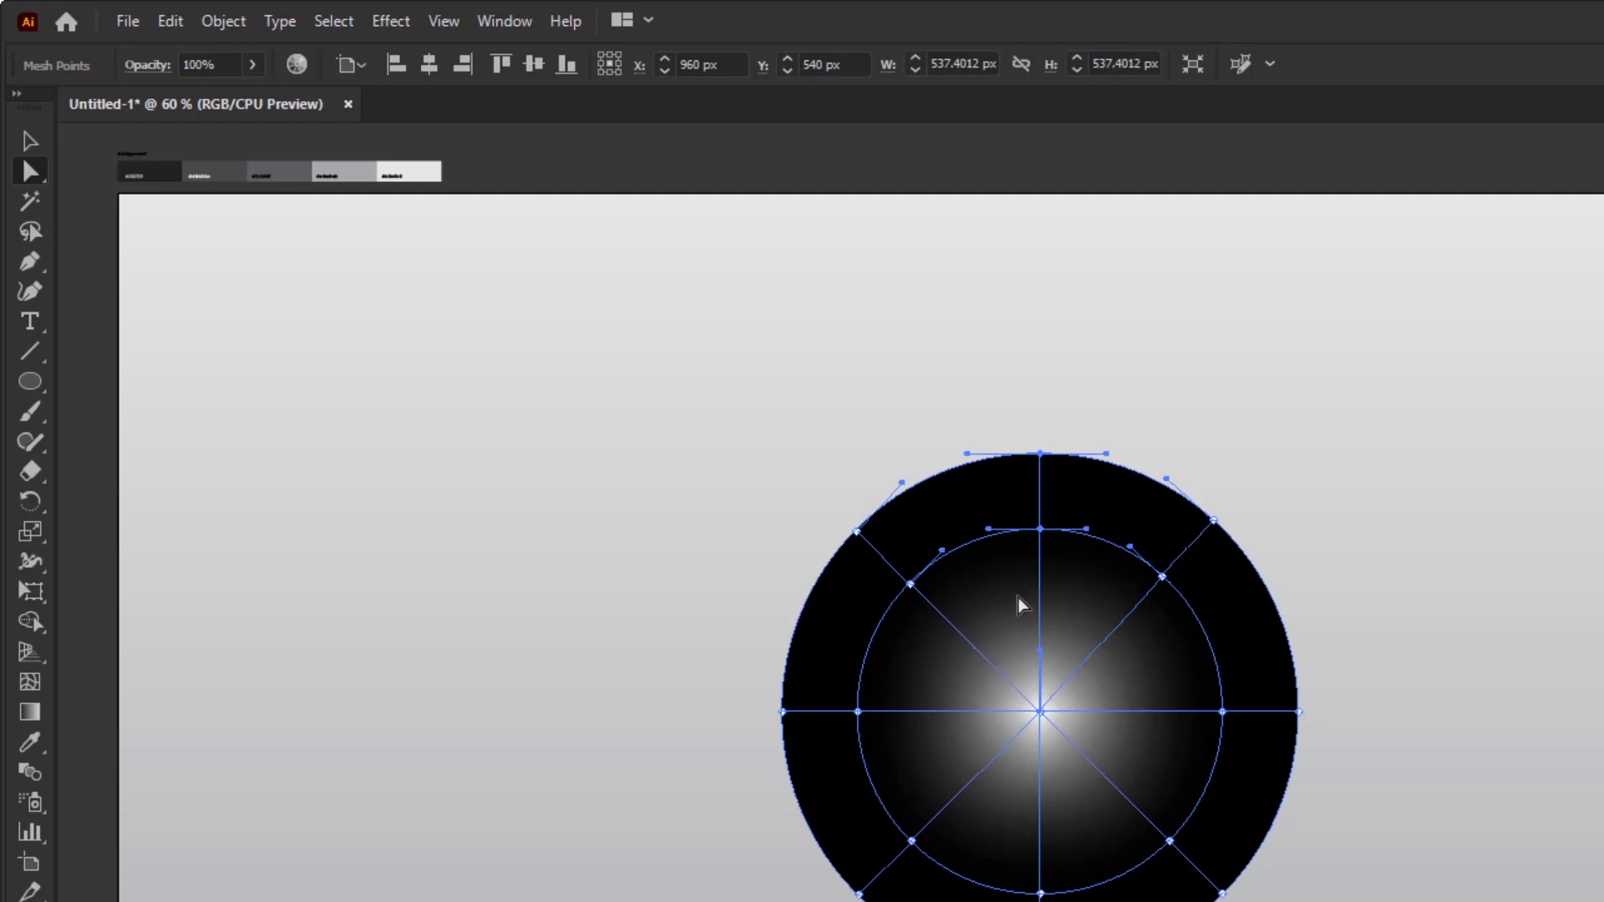
drag(995, 401, 1078, 587)
drag(25, 742, 163, 750)
click(285, 168)
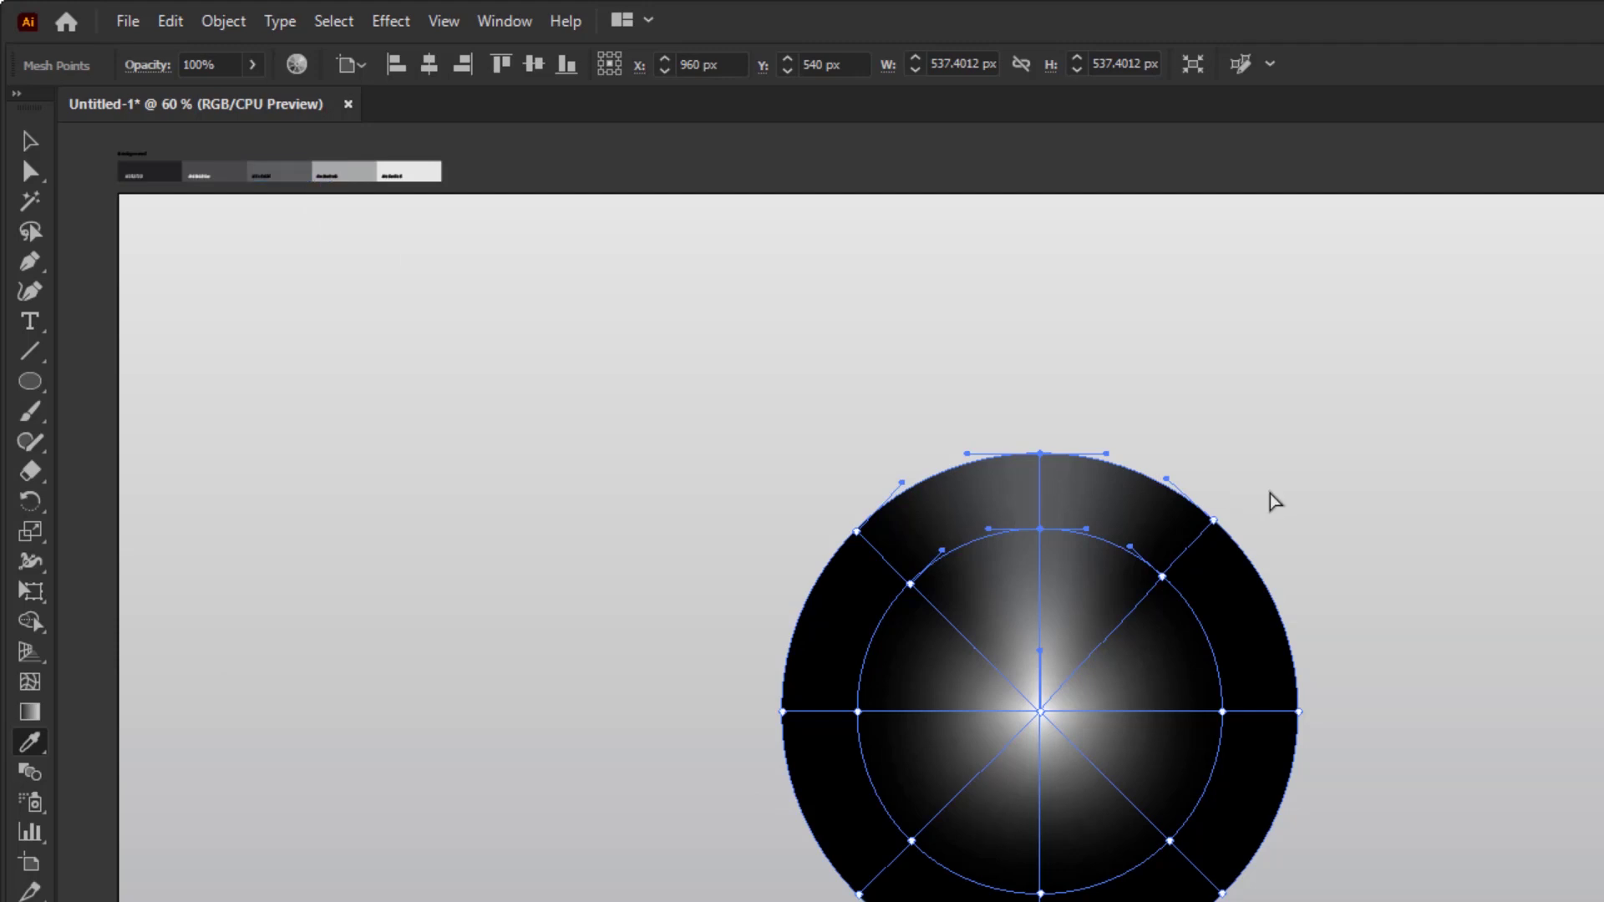
drag(1268, 478, 1146, 623)
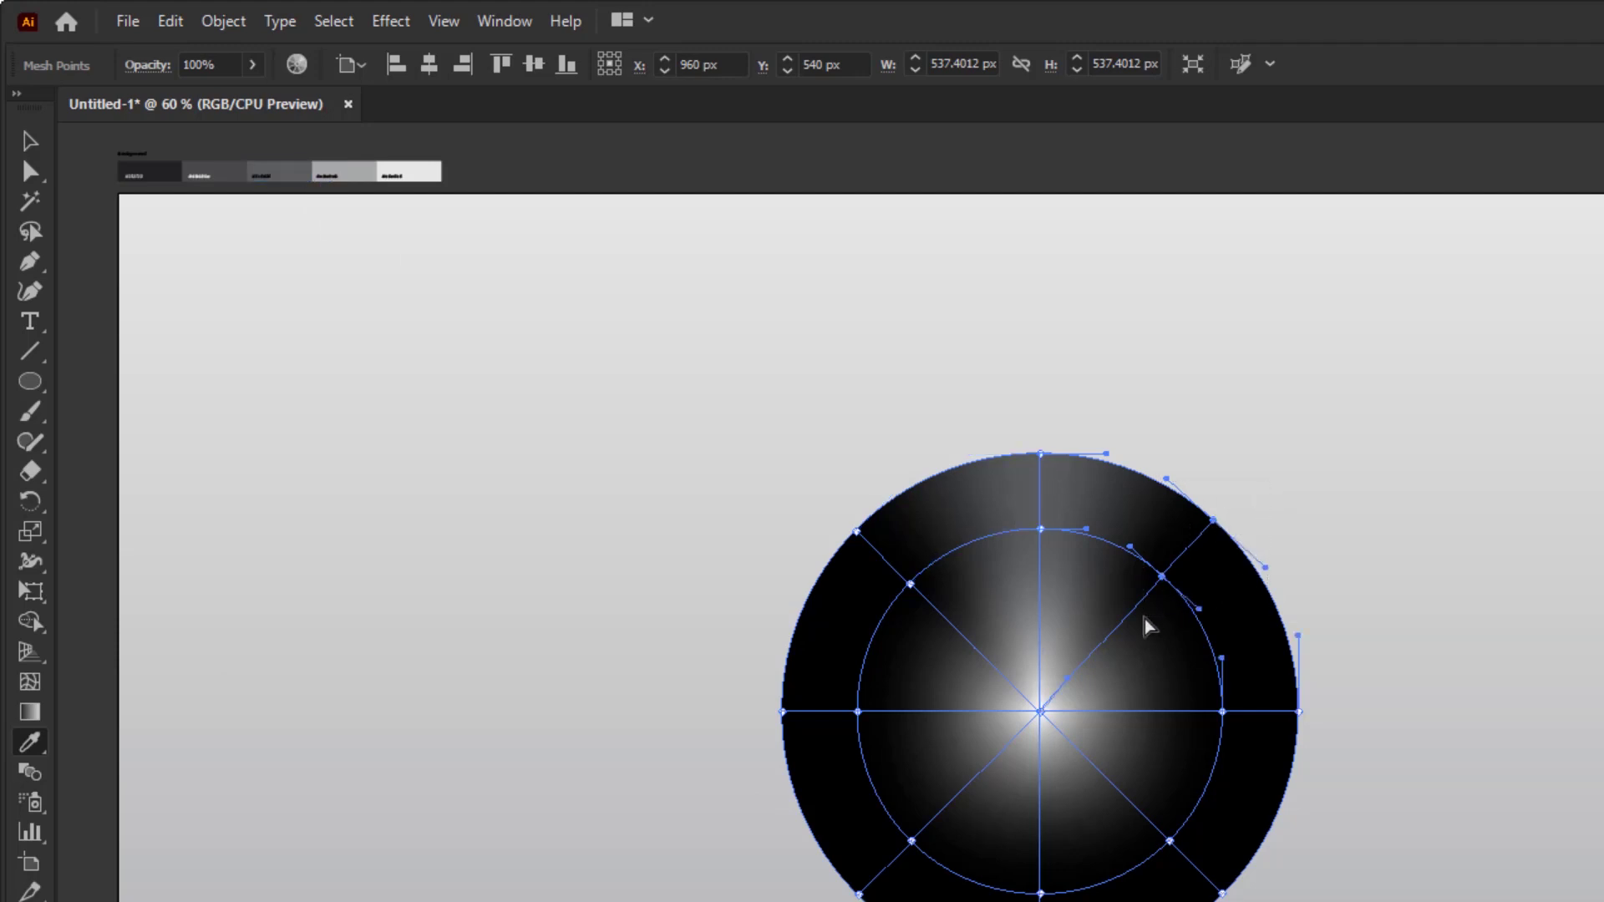
click(411, 170)
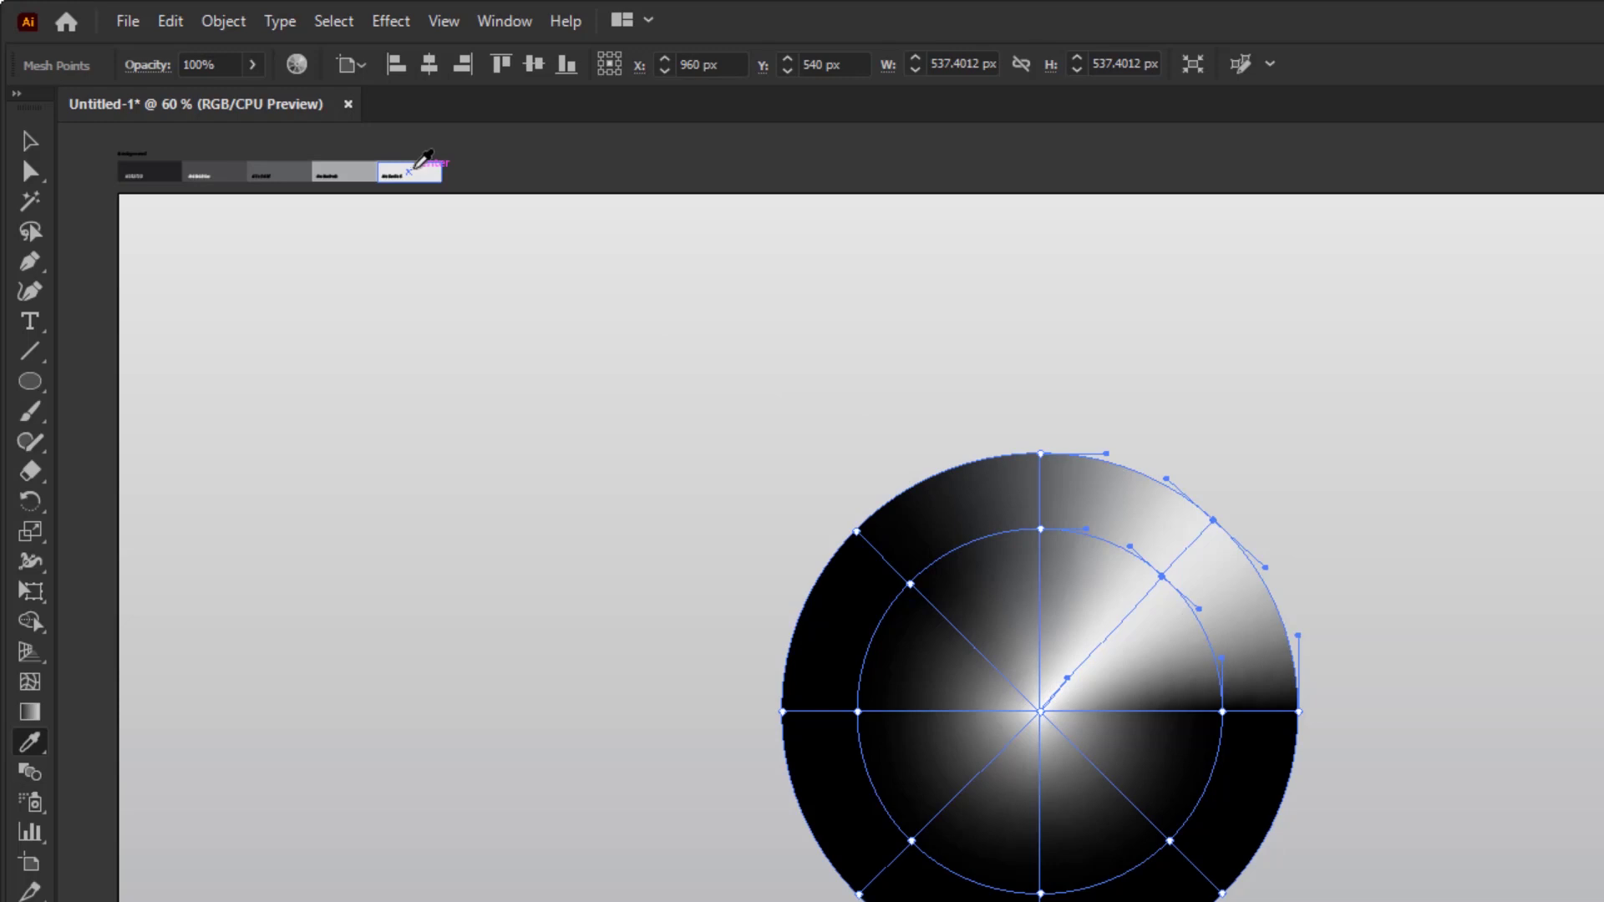
Colour the right mesh points dark grey and the lower-right points white.
drag(1390, 690, 1203, 732)
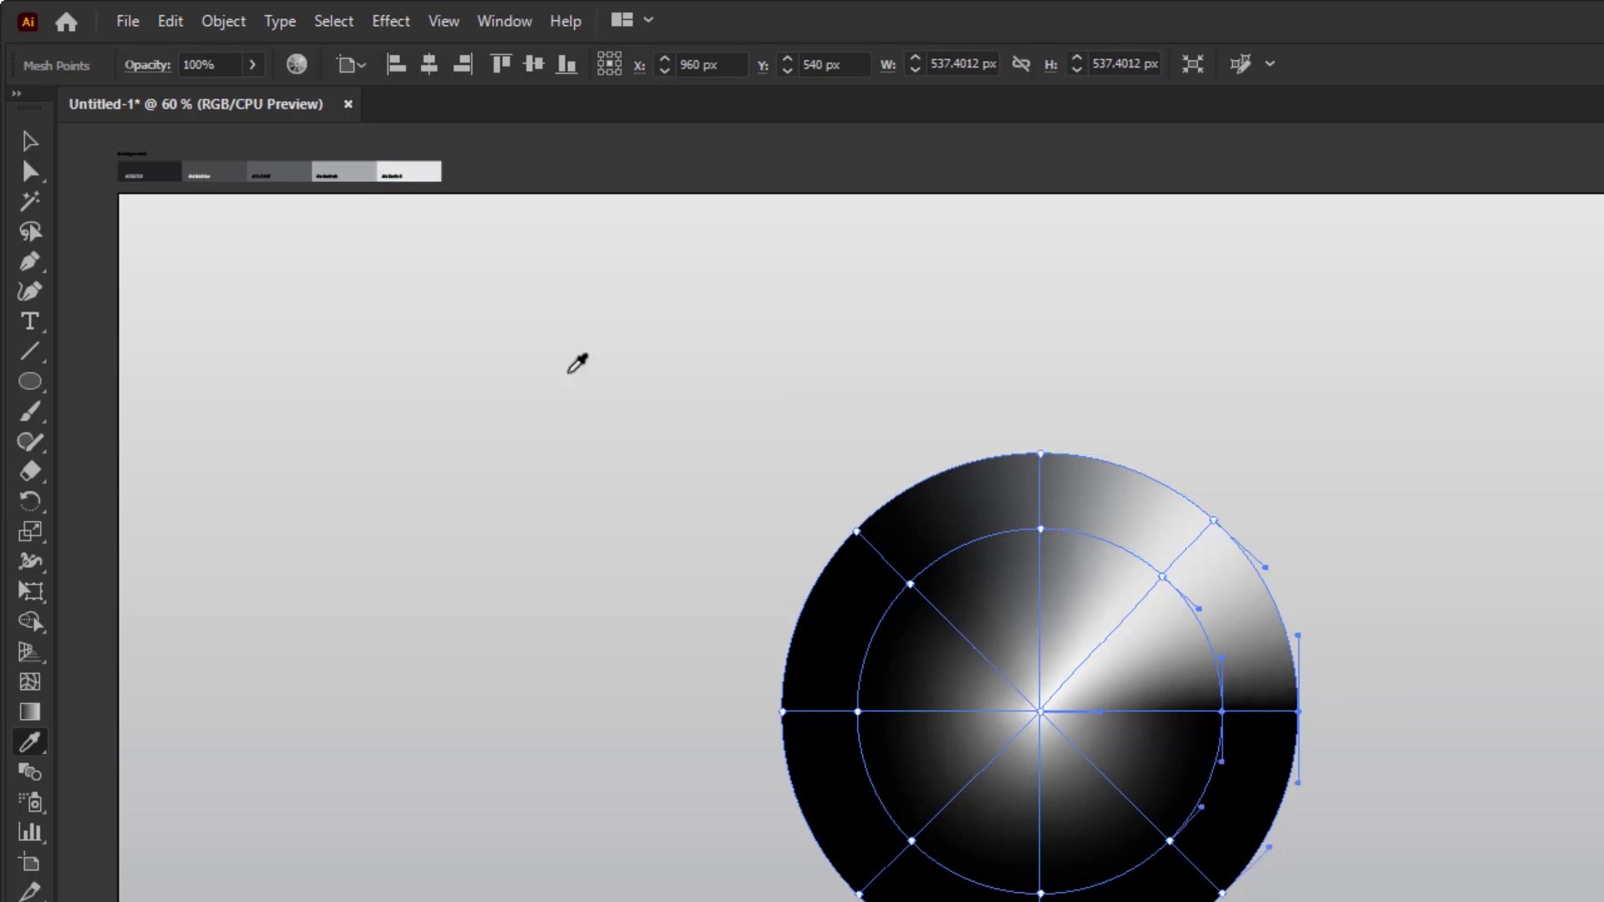
click(298, 172)
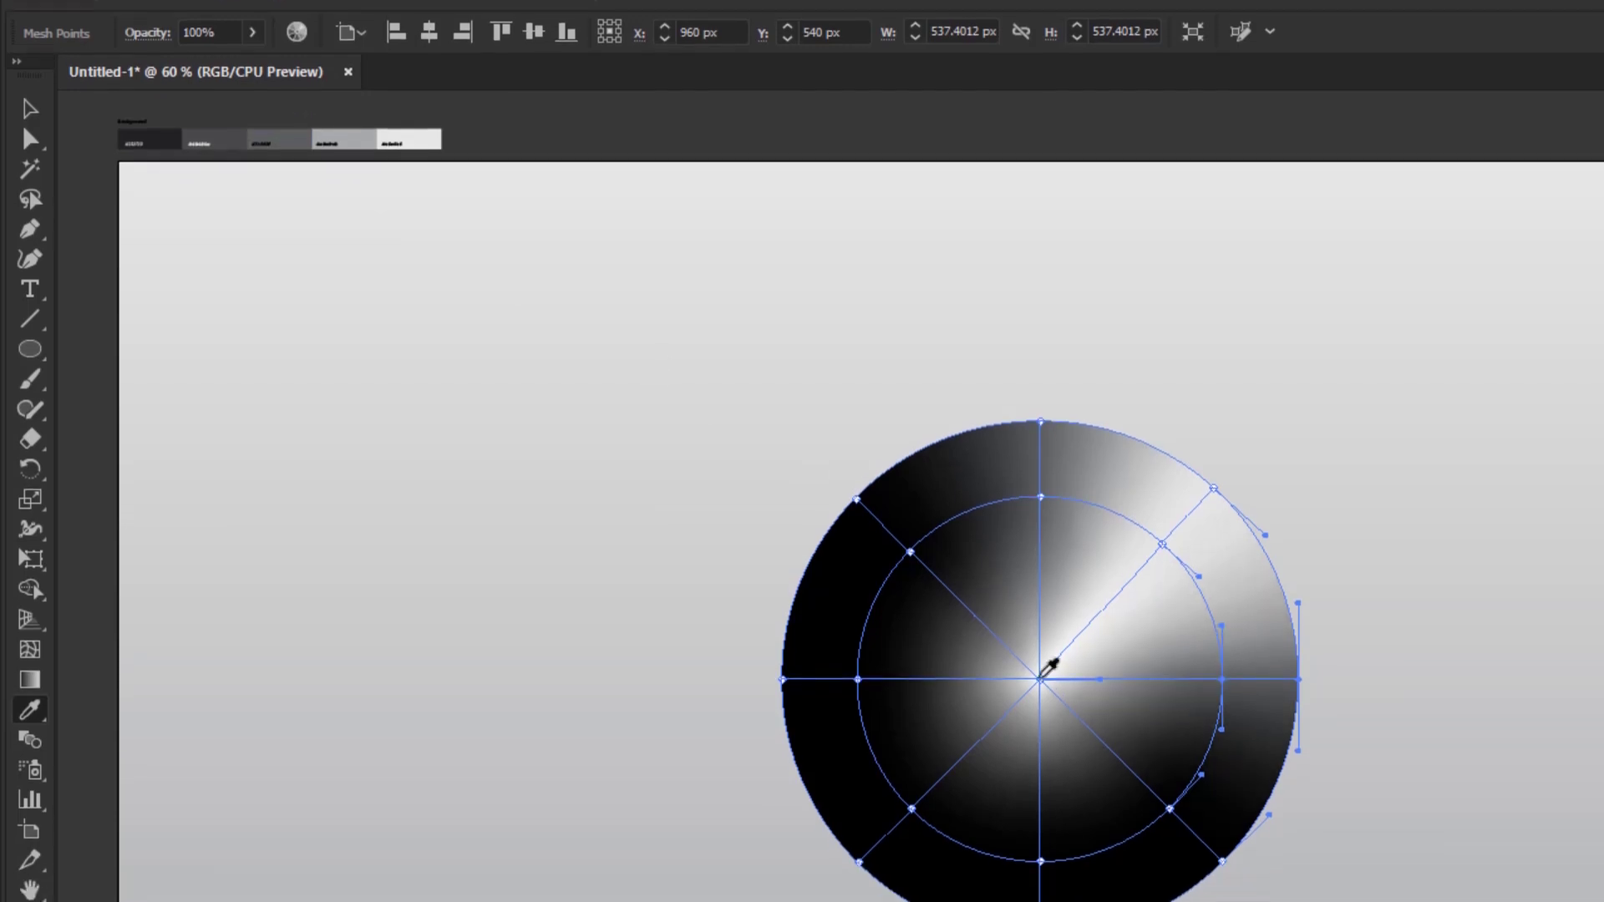
drag(1296, 877, 1113, 772)
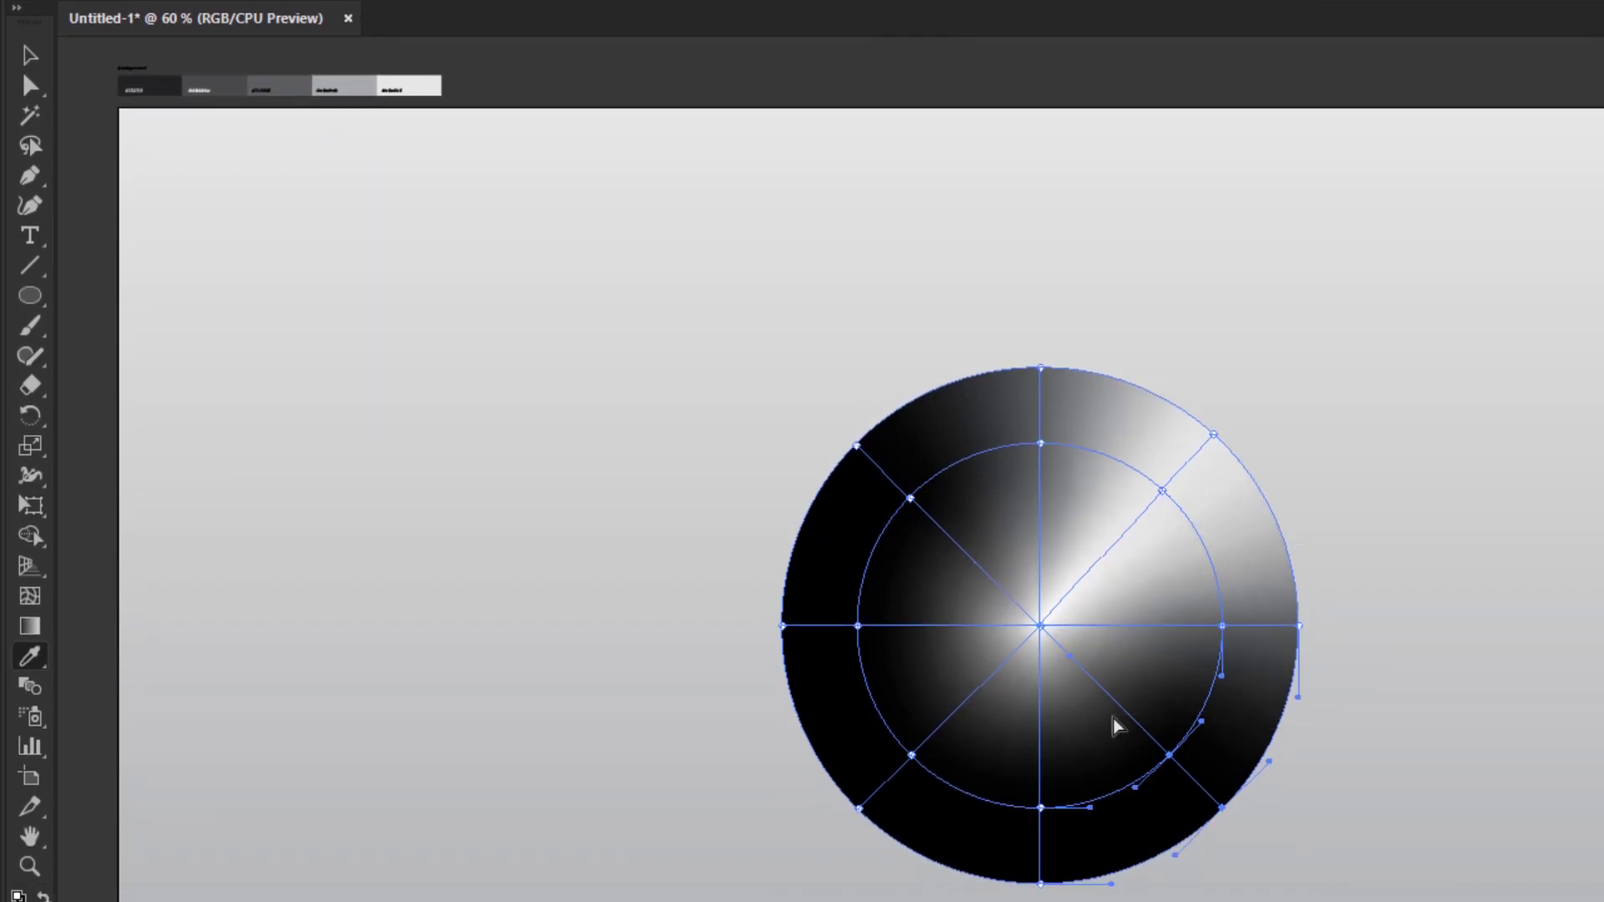
click(409, 87)
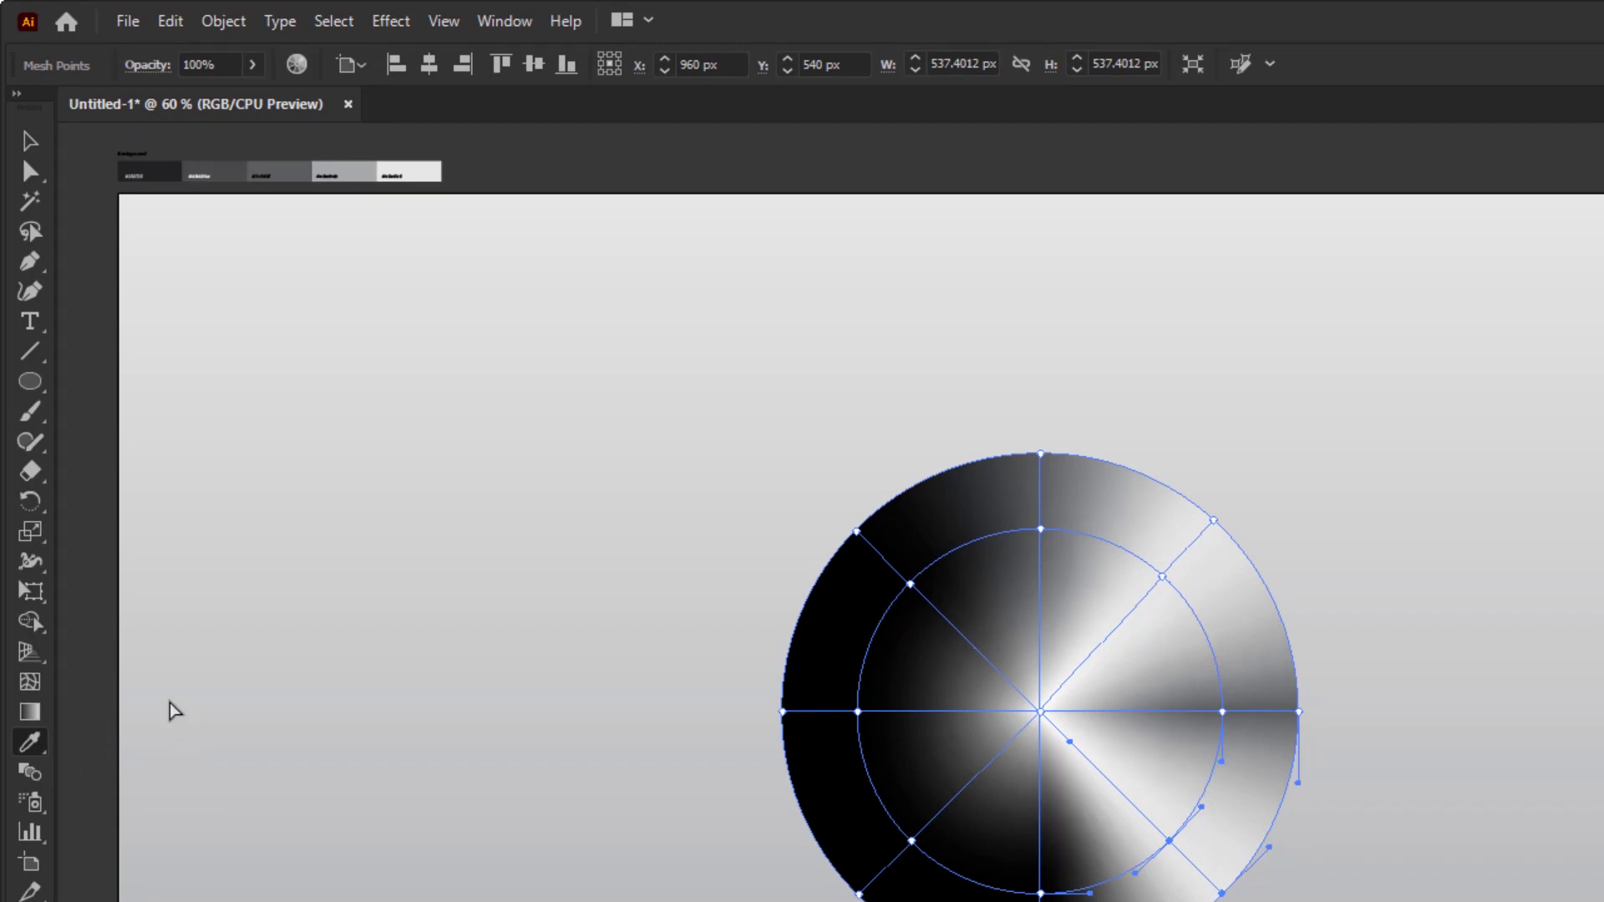
ctrl+click(186, 745)
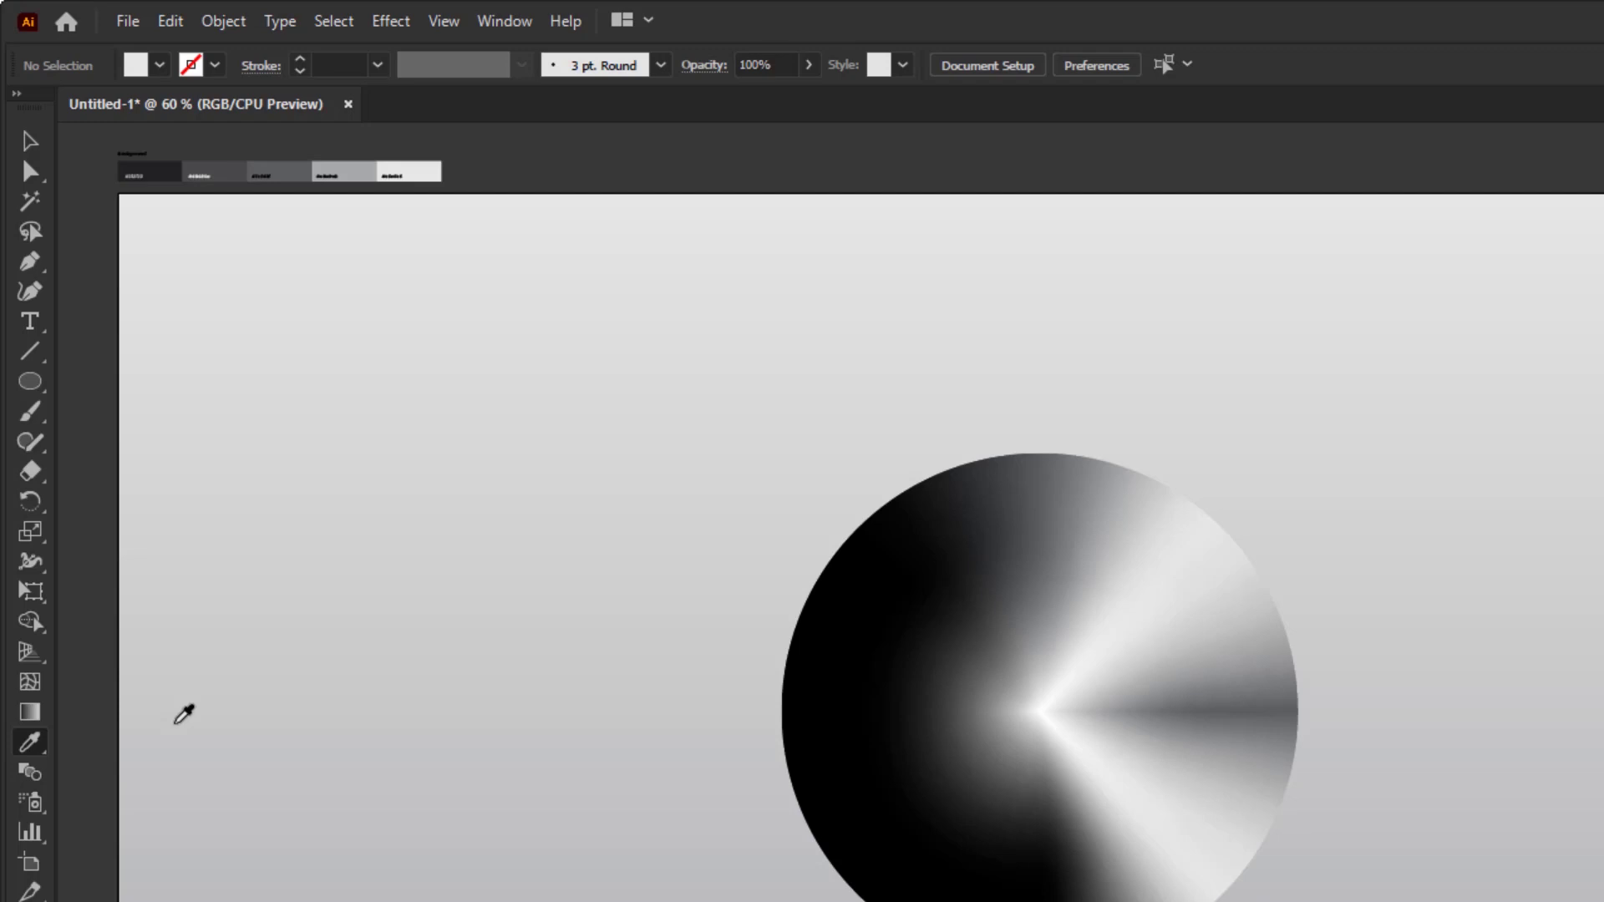
Colour the circle's bottom mesh points grey and the lower-left points white.
key(v)
click(833, 755)
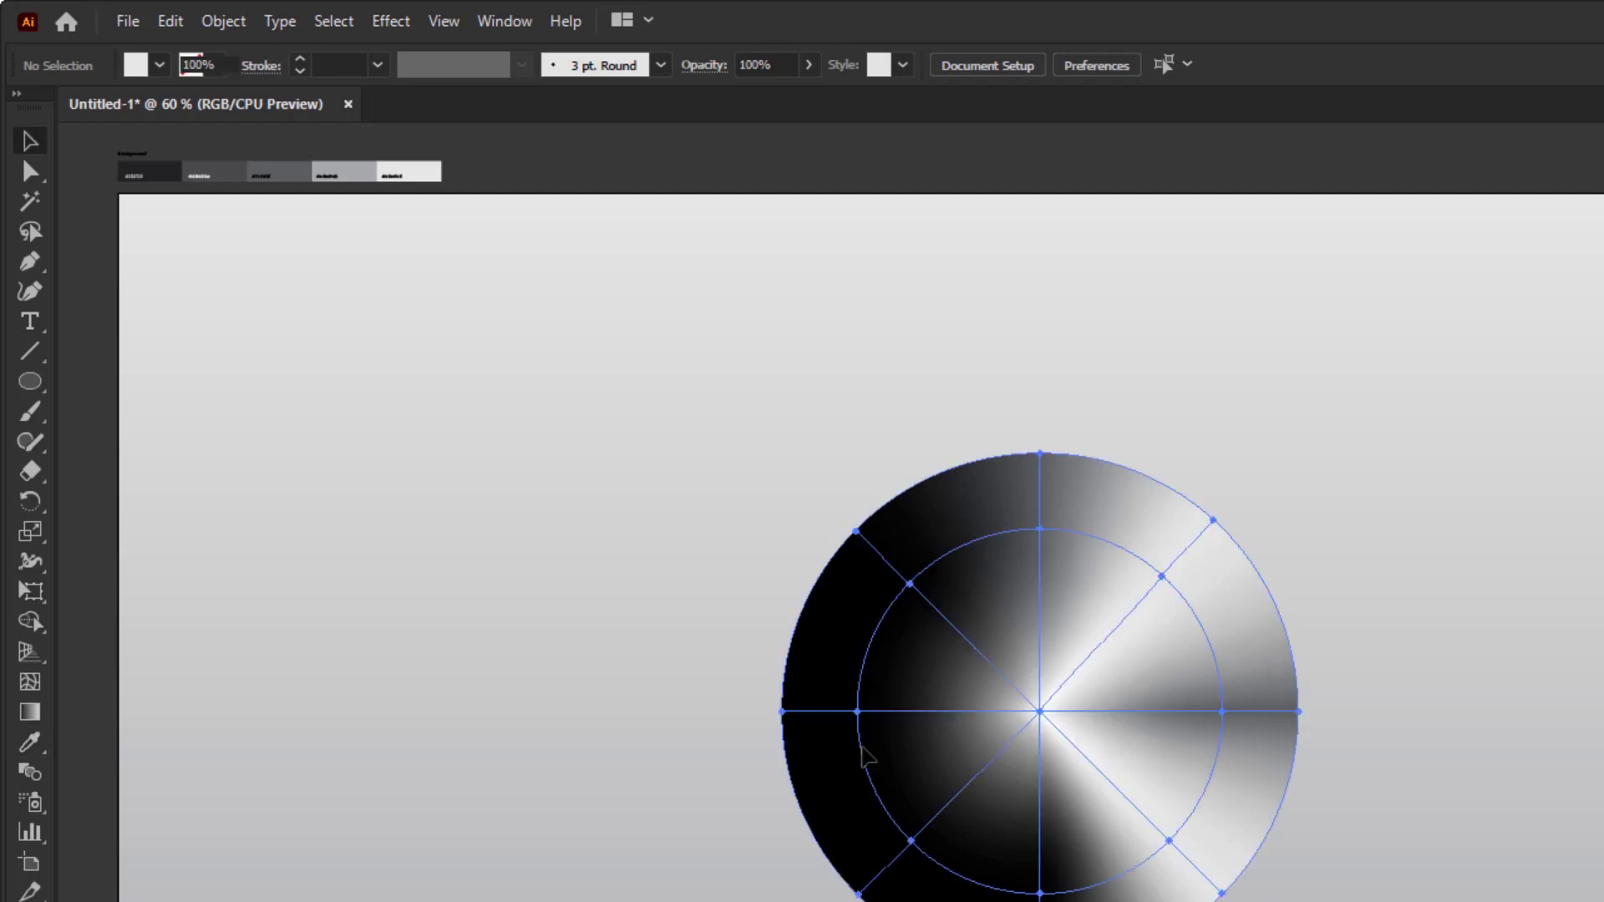
key(i)
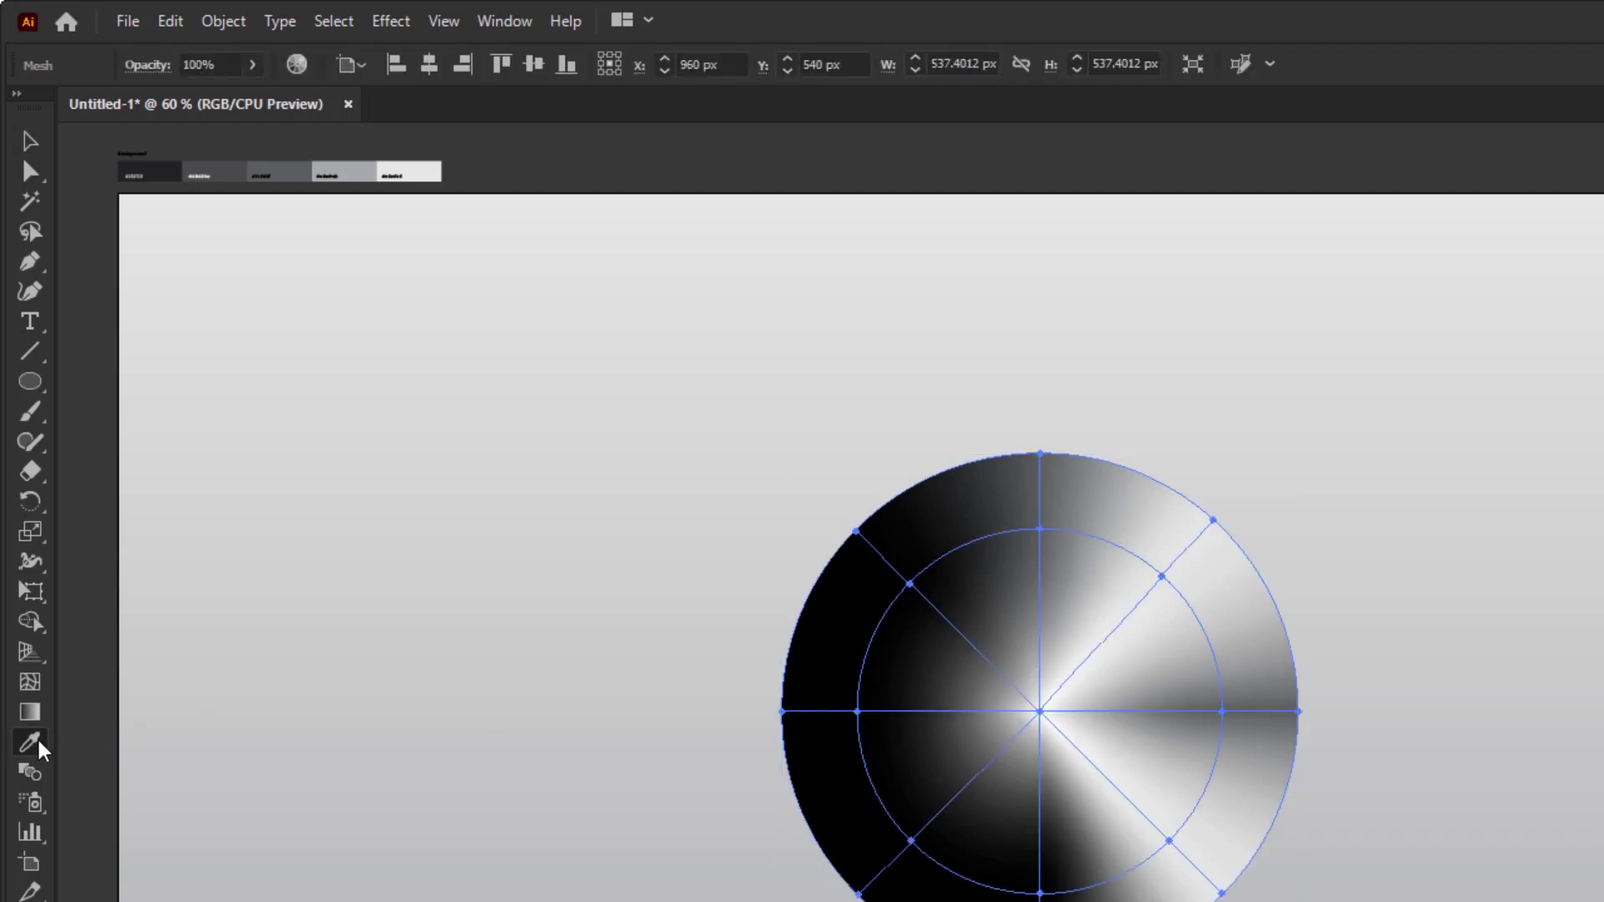
key(ctrl)
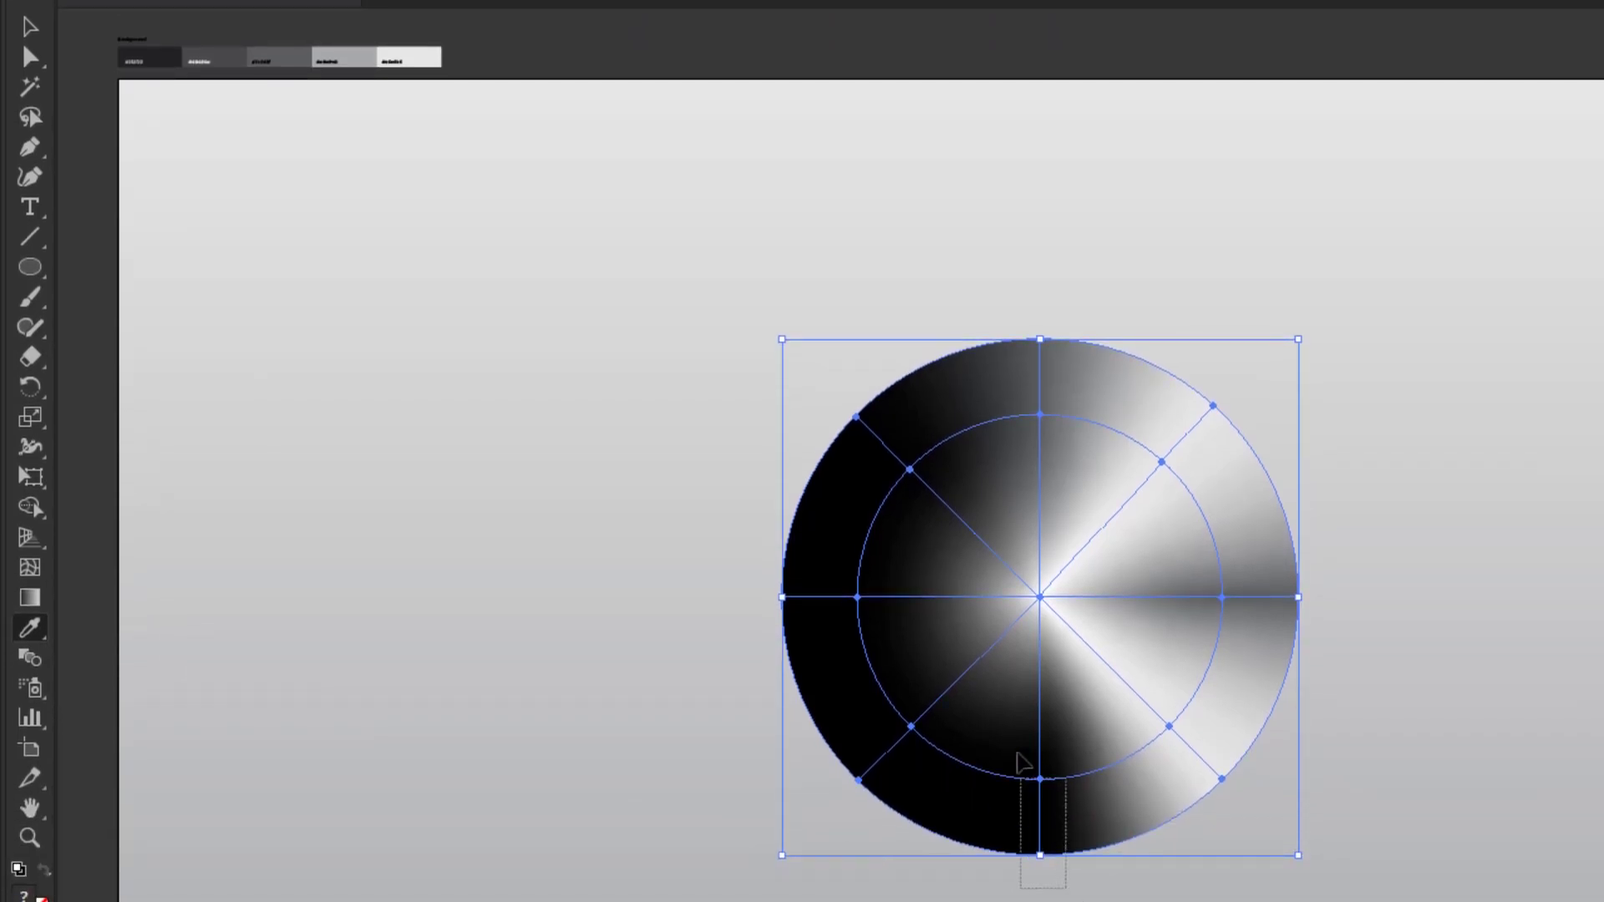
ctrl+click(1015, 746)
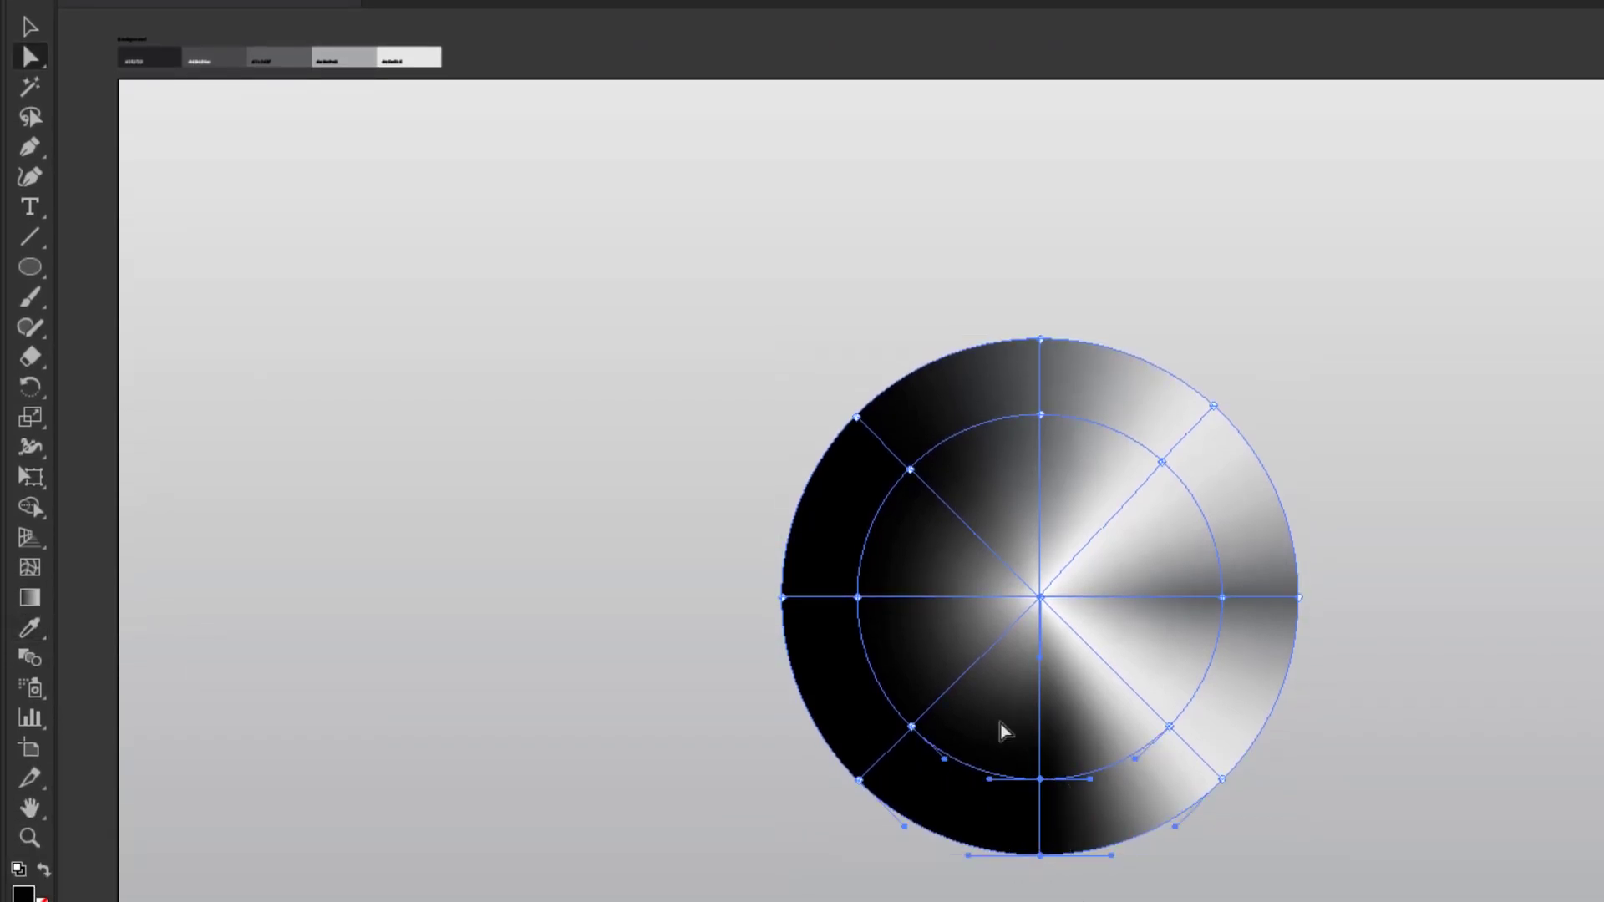
click(30, 628)
click(302, 55)
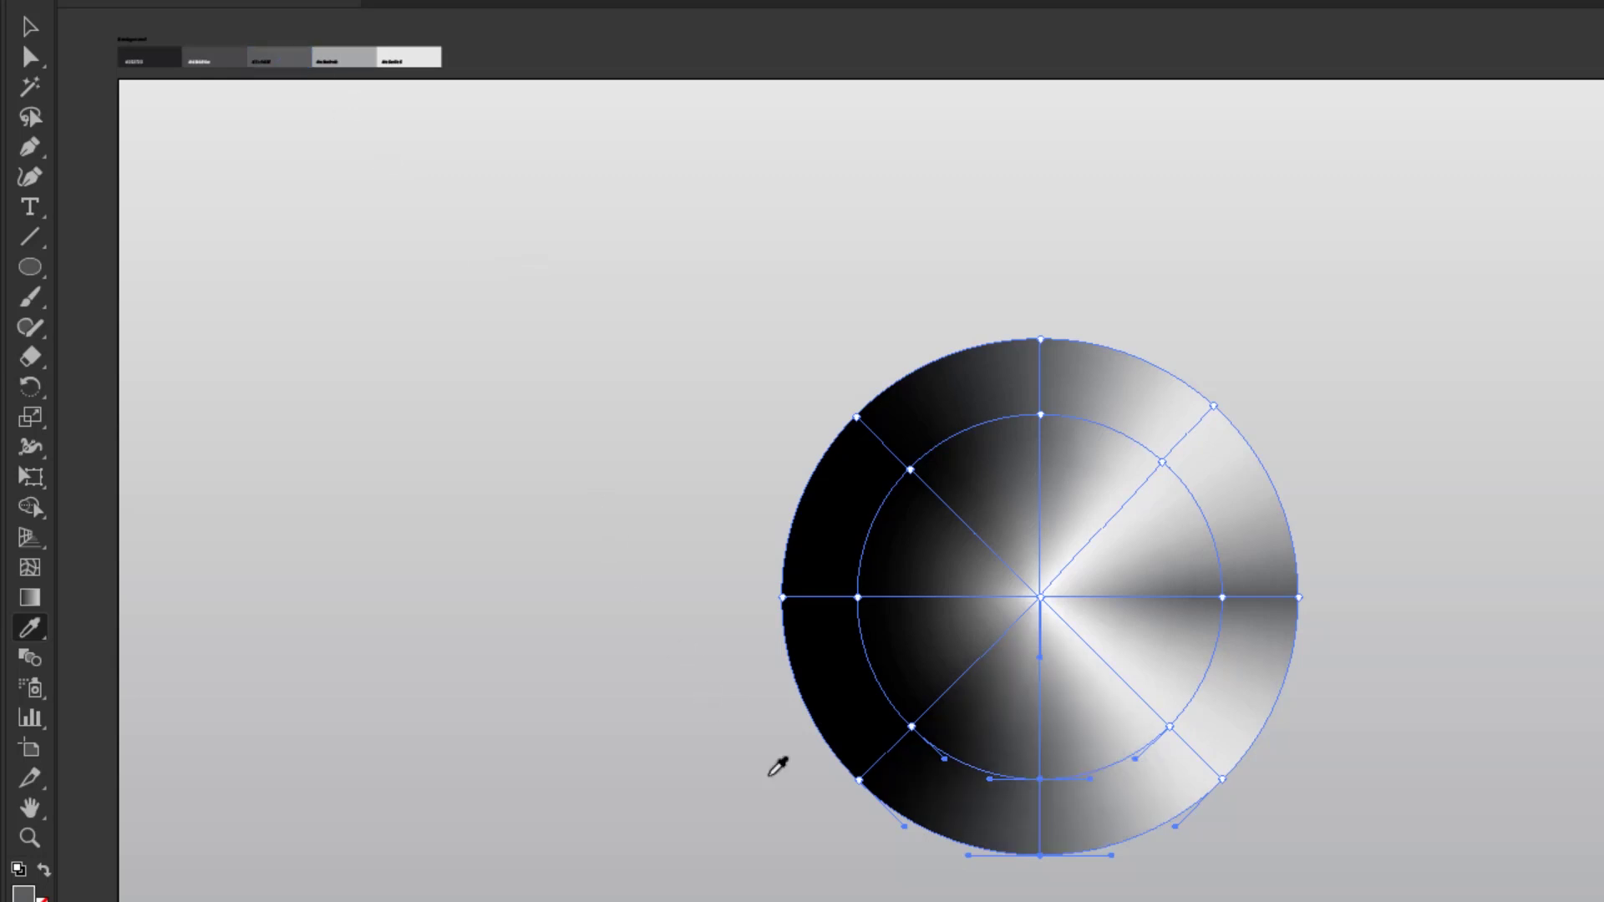
drag(794, 831, 961, 673)
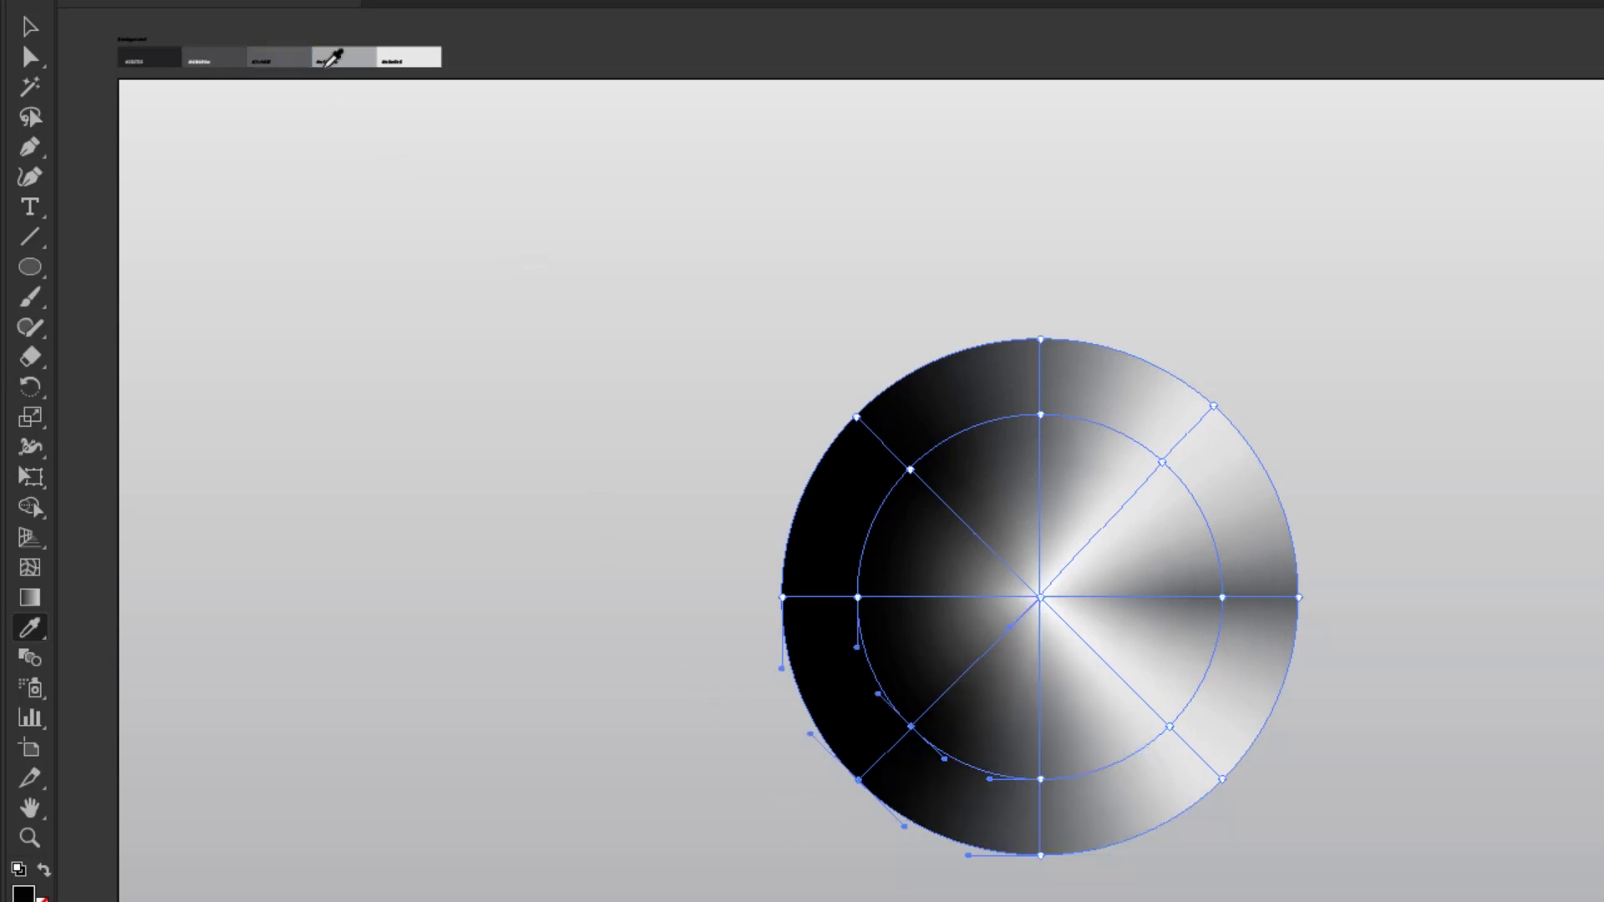
click(409, 59)
Colour the left mesh points grey and the upper-left points white, then deselect the circle.
drag(687, 552, 894, 634)
click(300, 55)
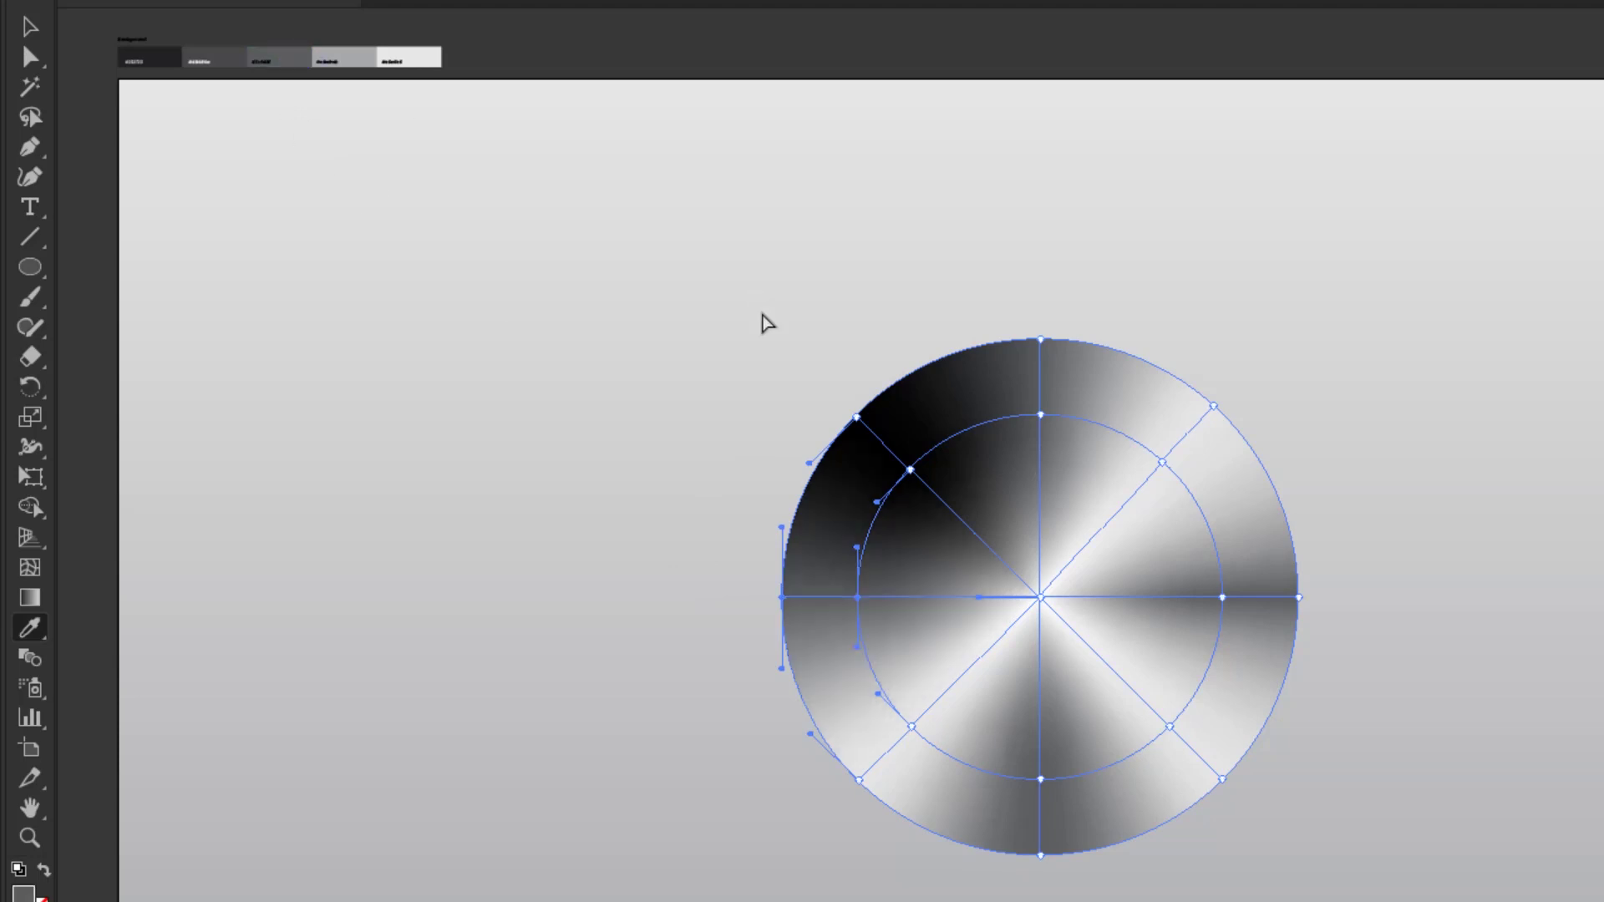
drag(758, 305, 933, 522)
click(422, 54)
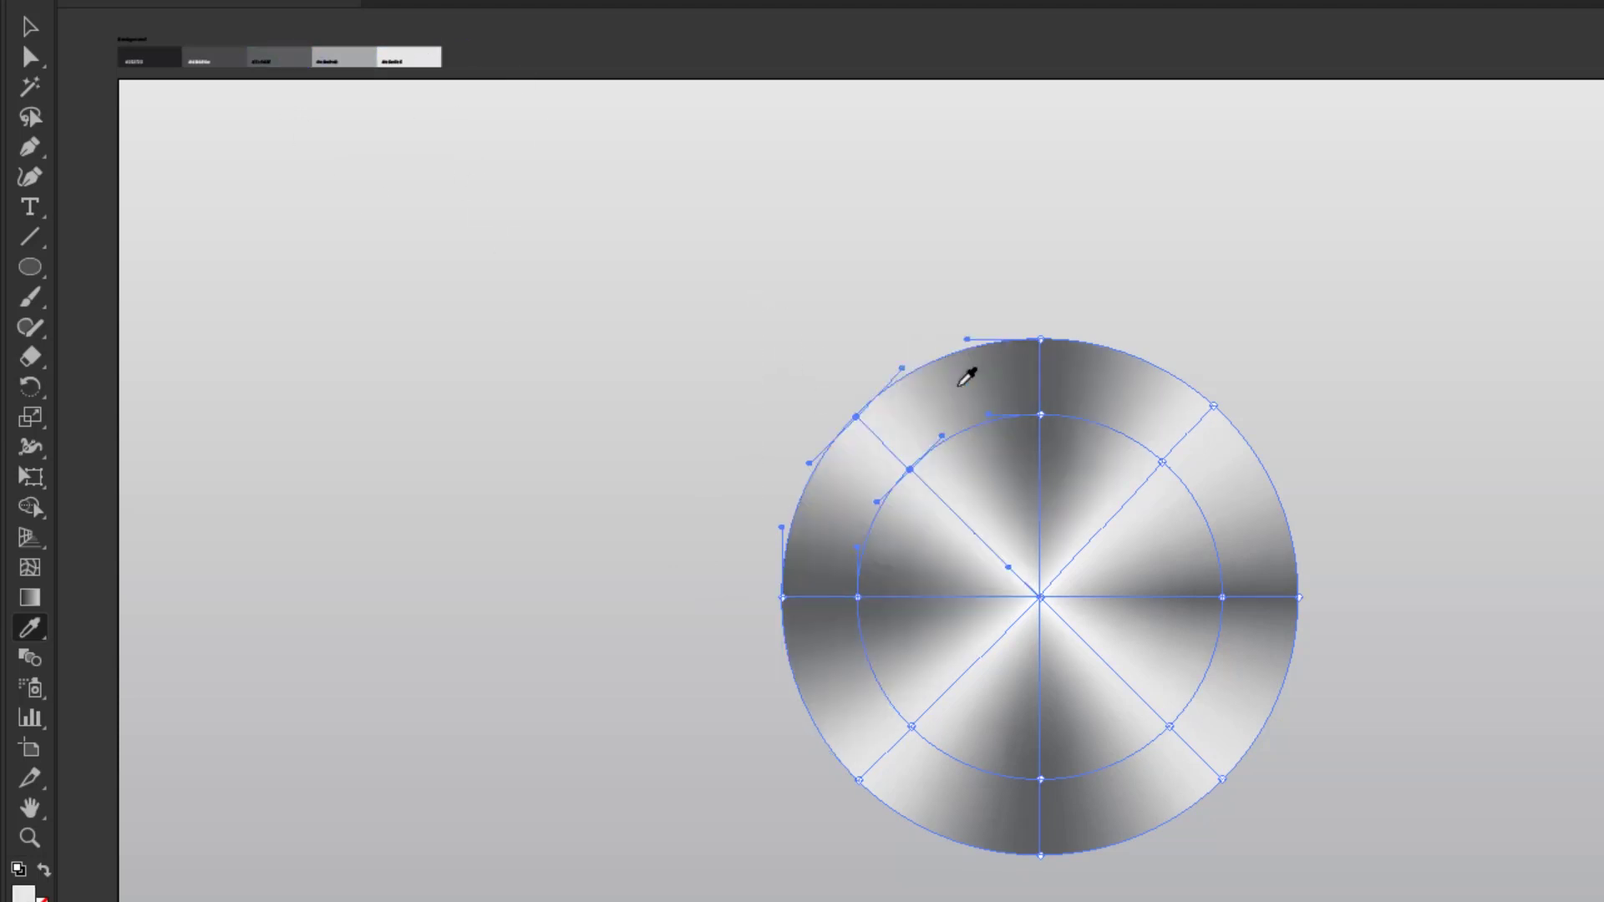
key(v)
click(1037, 287)
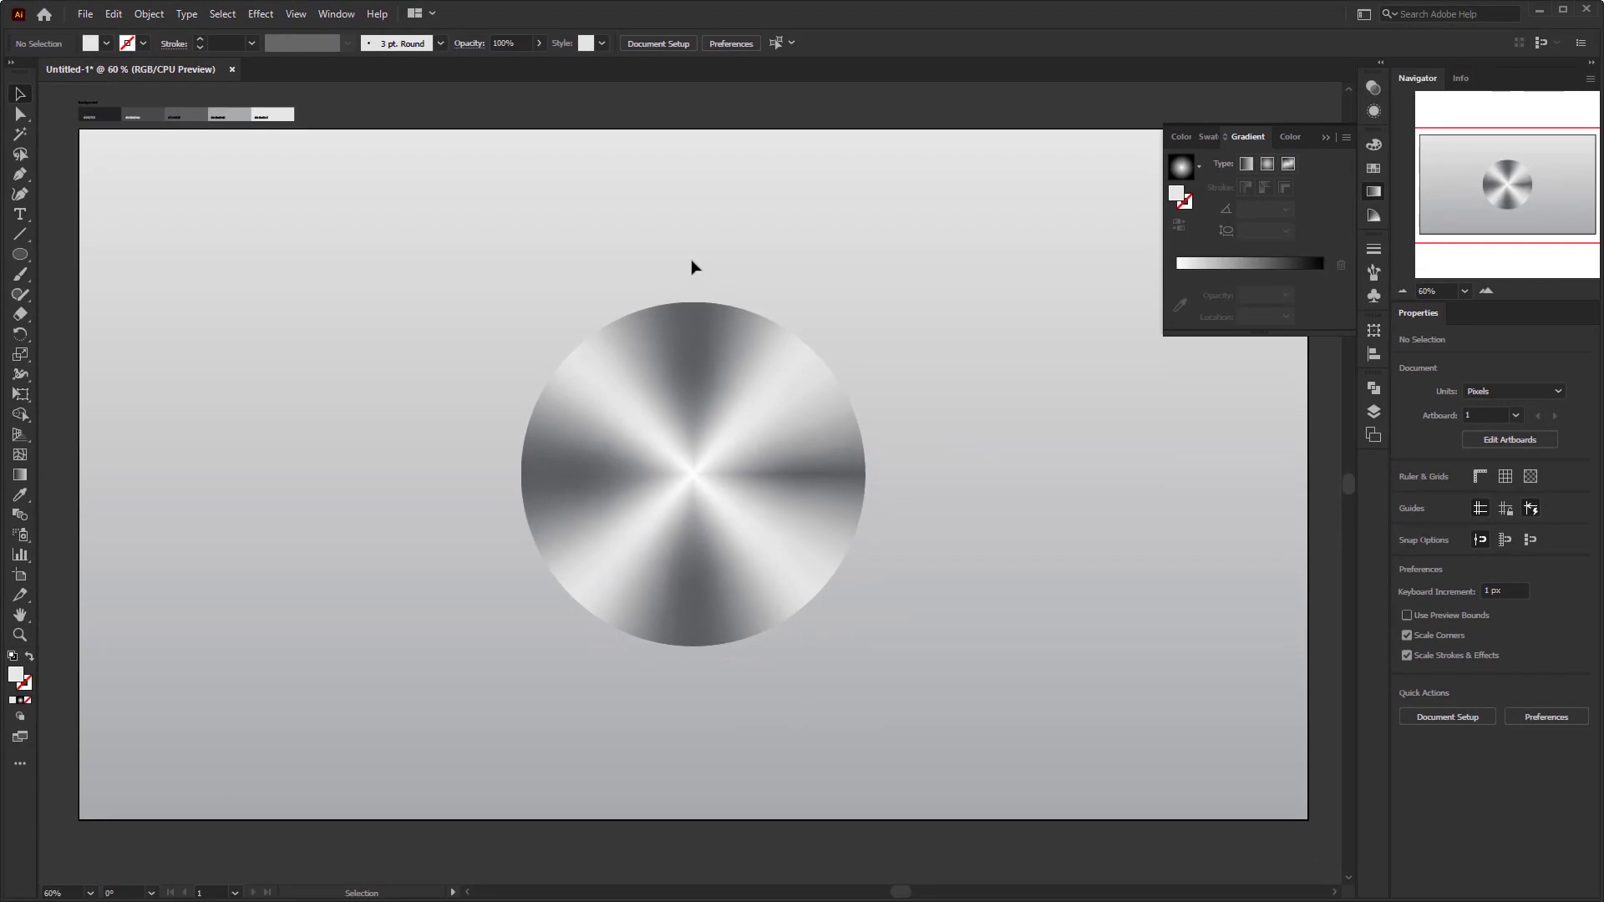
Resize the brushed-metal mesh circle to 380 × 380 px, then deselect it.
click(1324, 139)
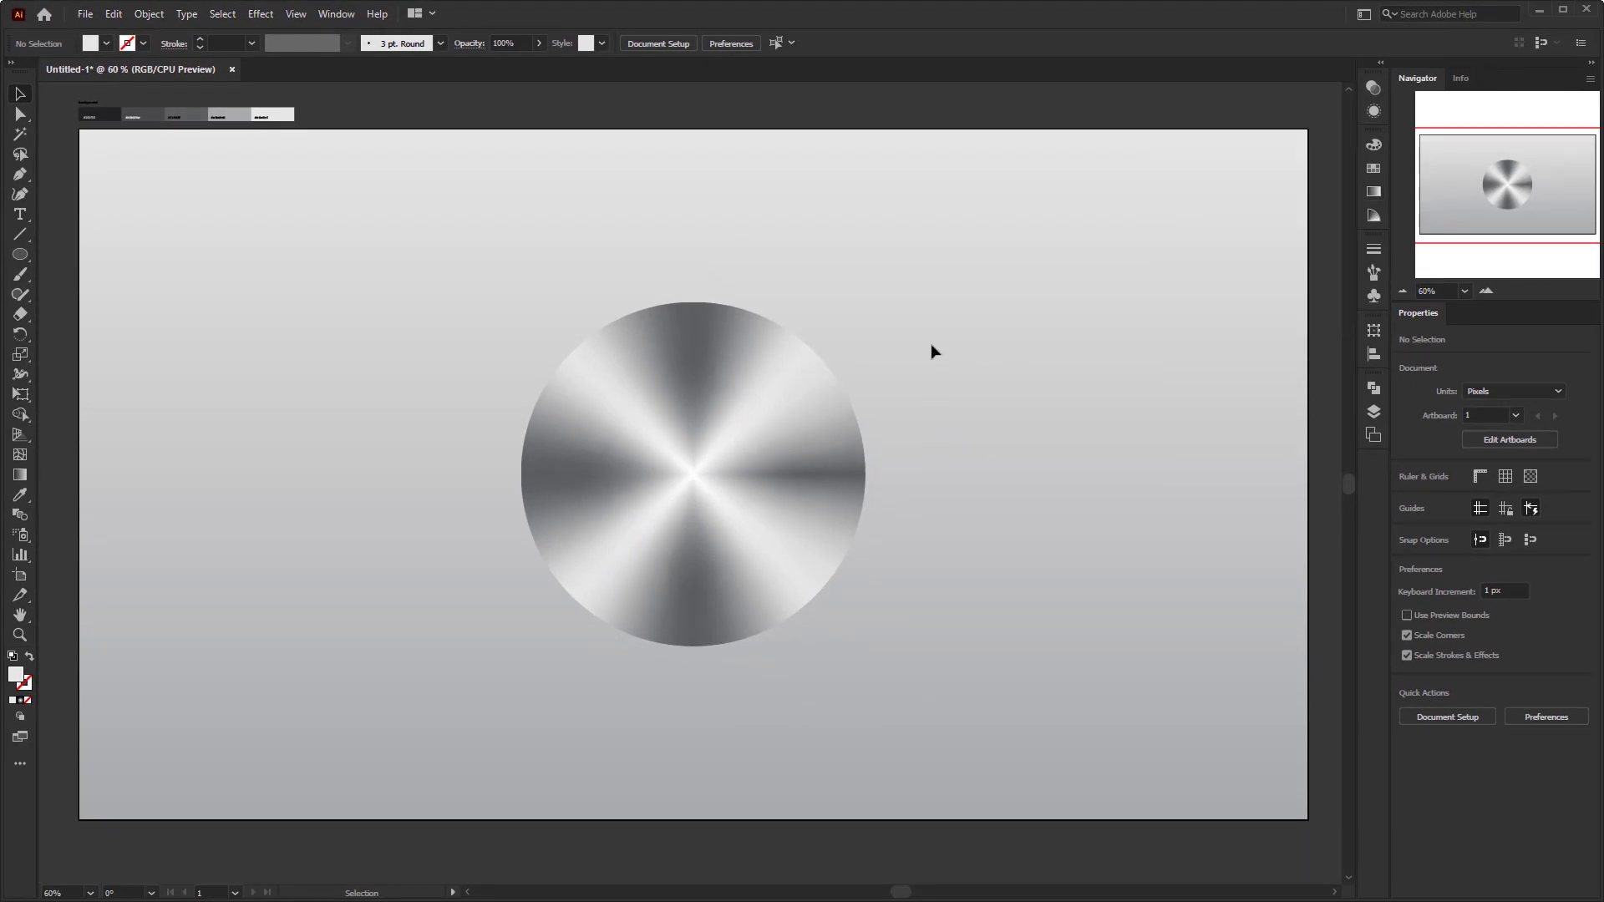
click(727, 361)
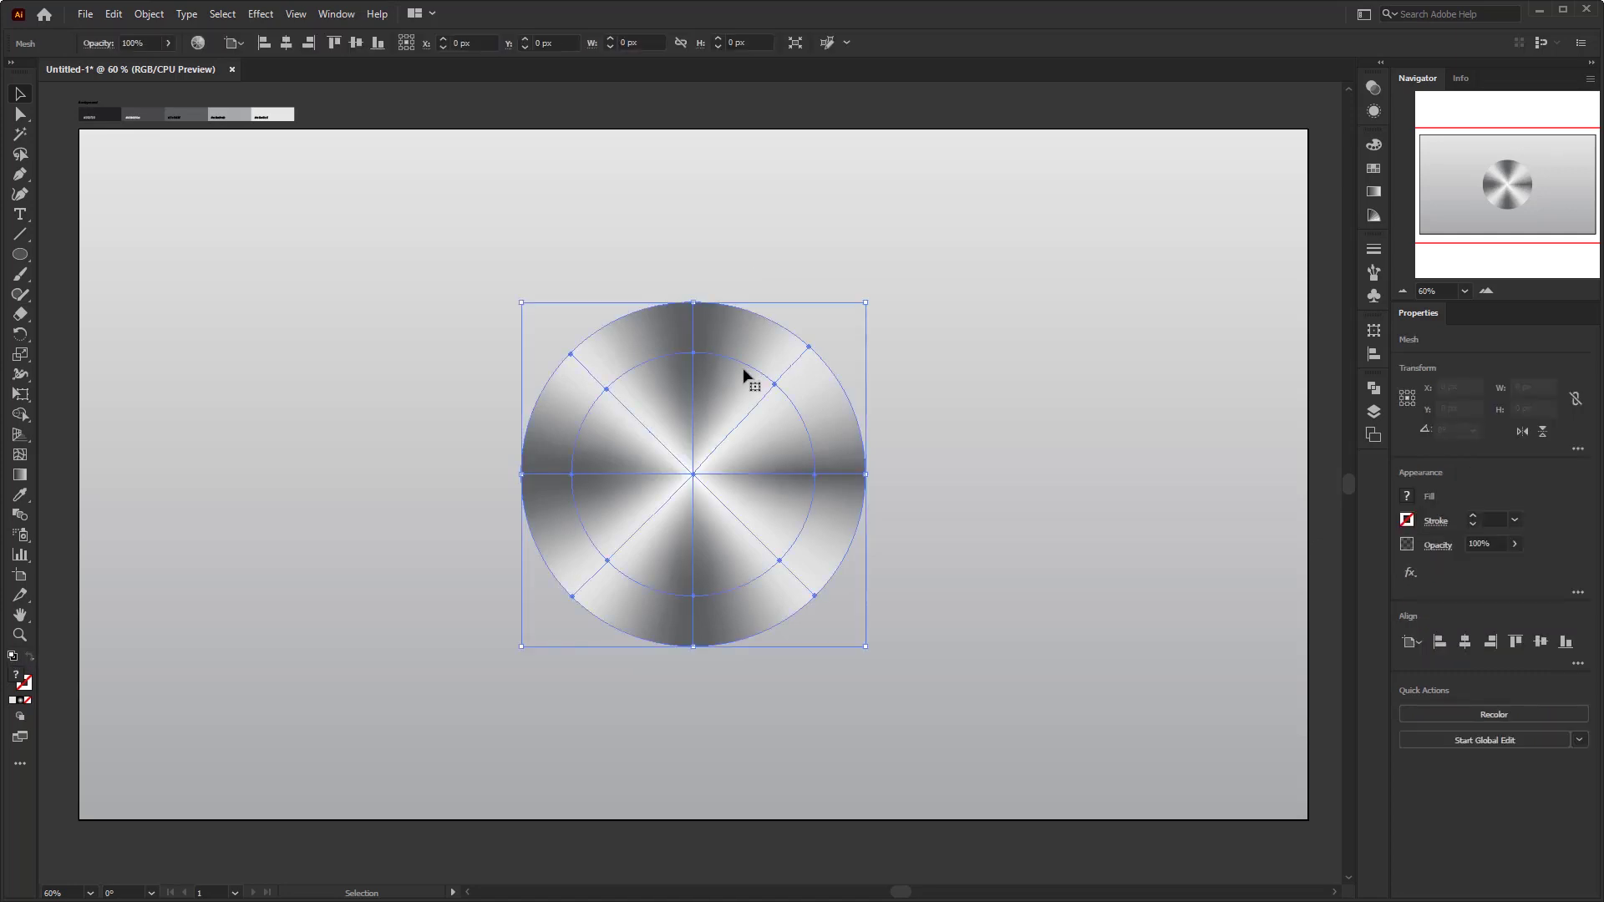
click(1528, 387)
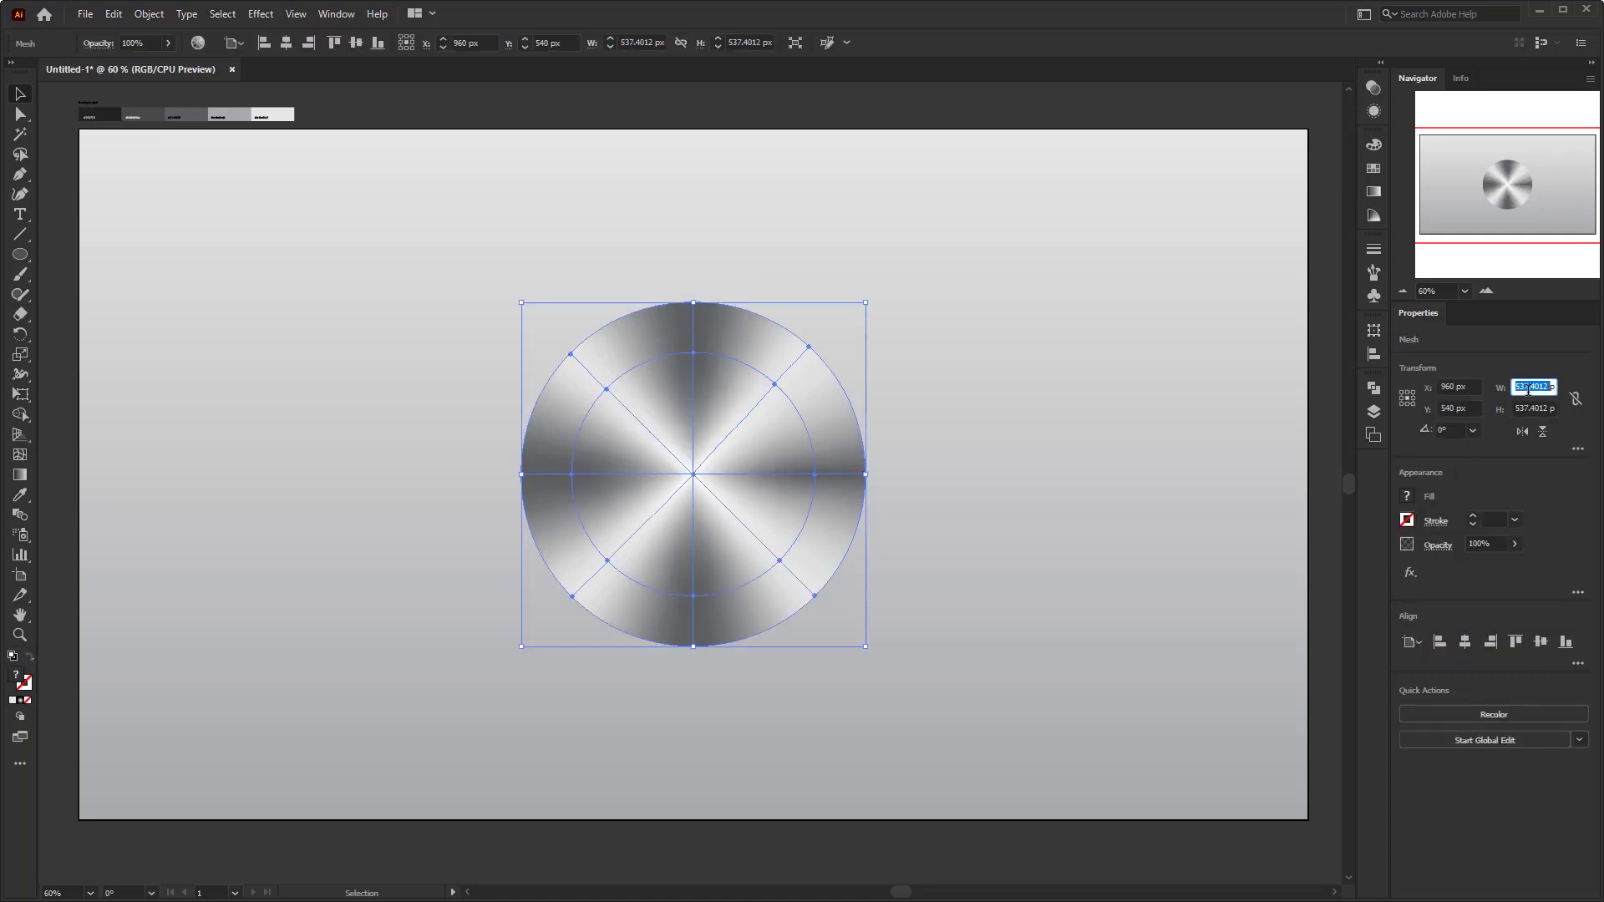
text(380)
key(Tab)
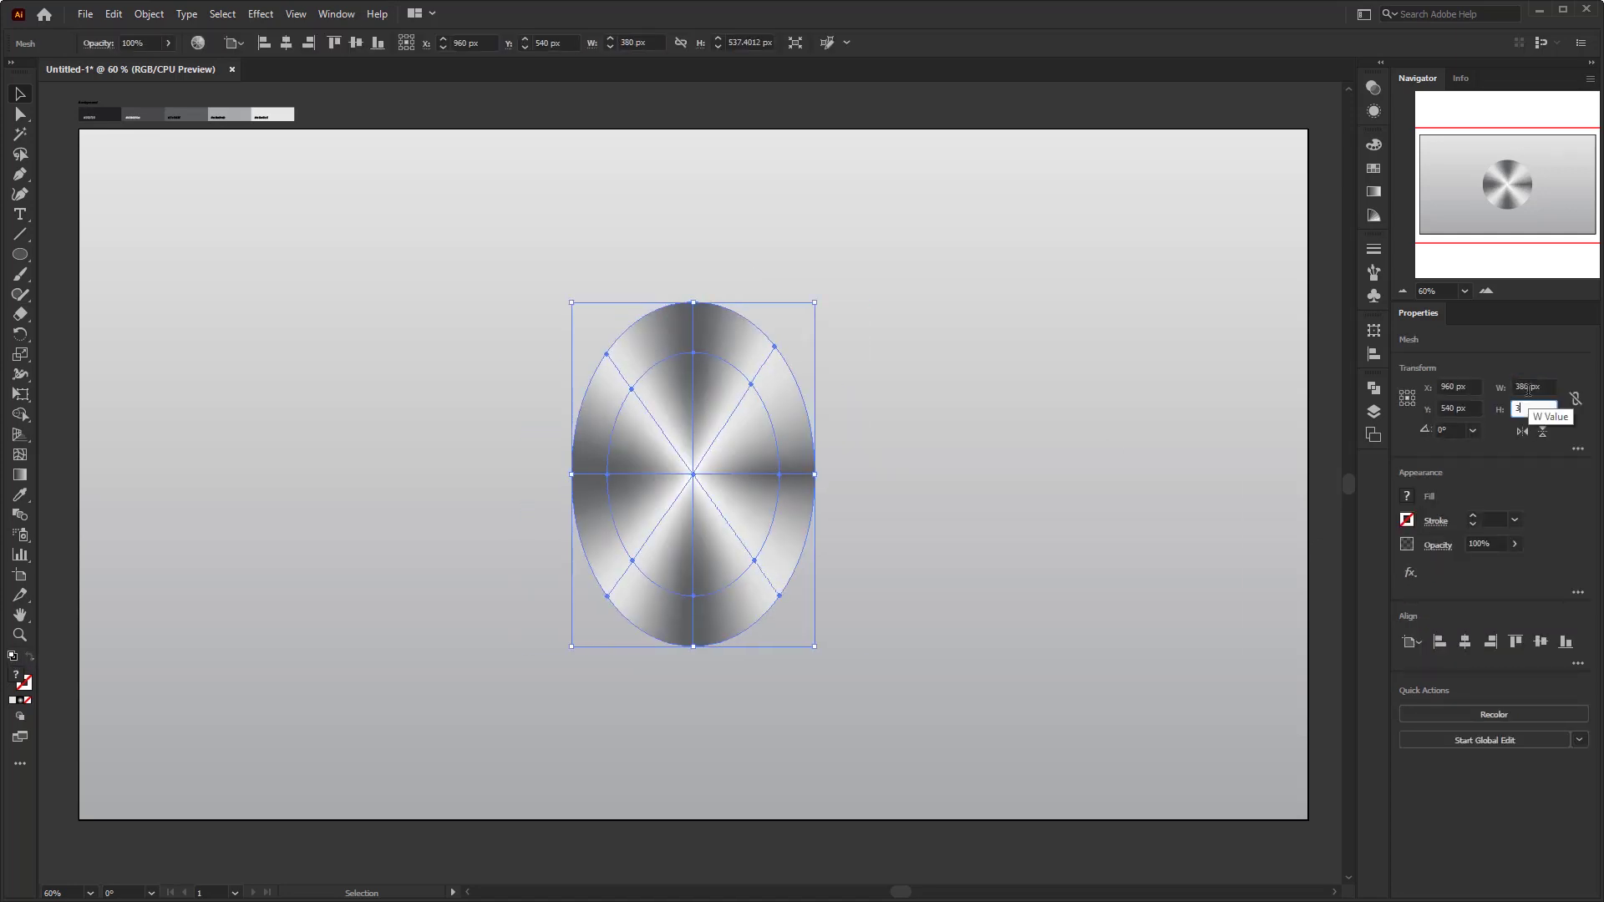
text(380)
key(Return)
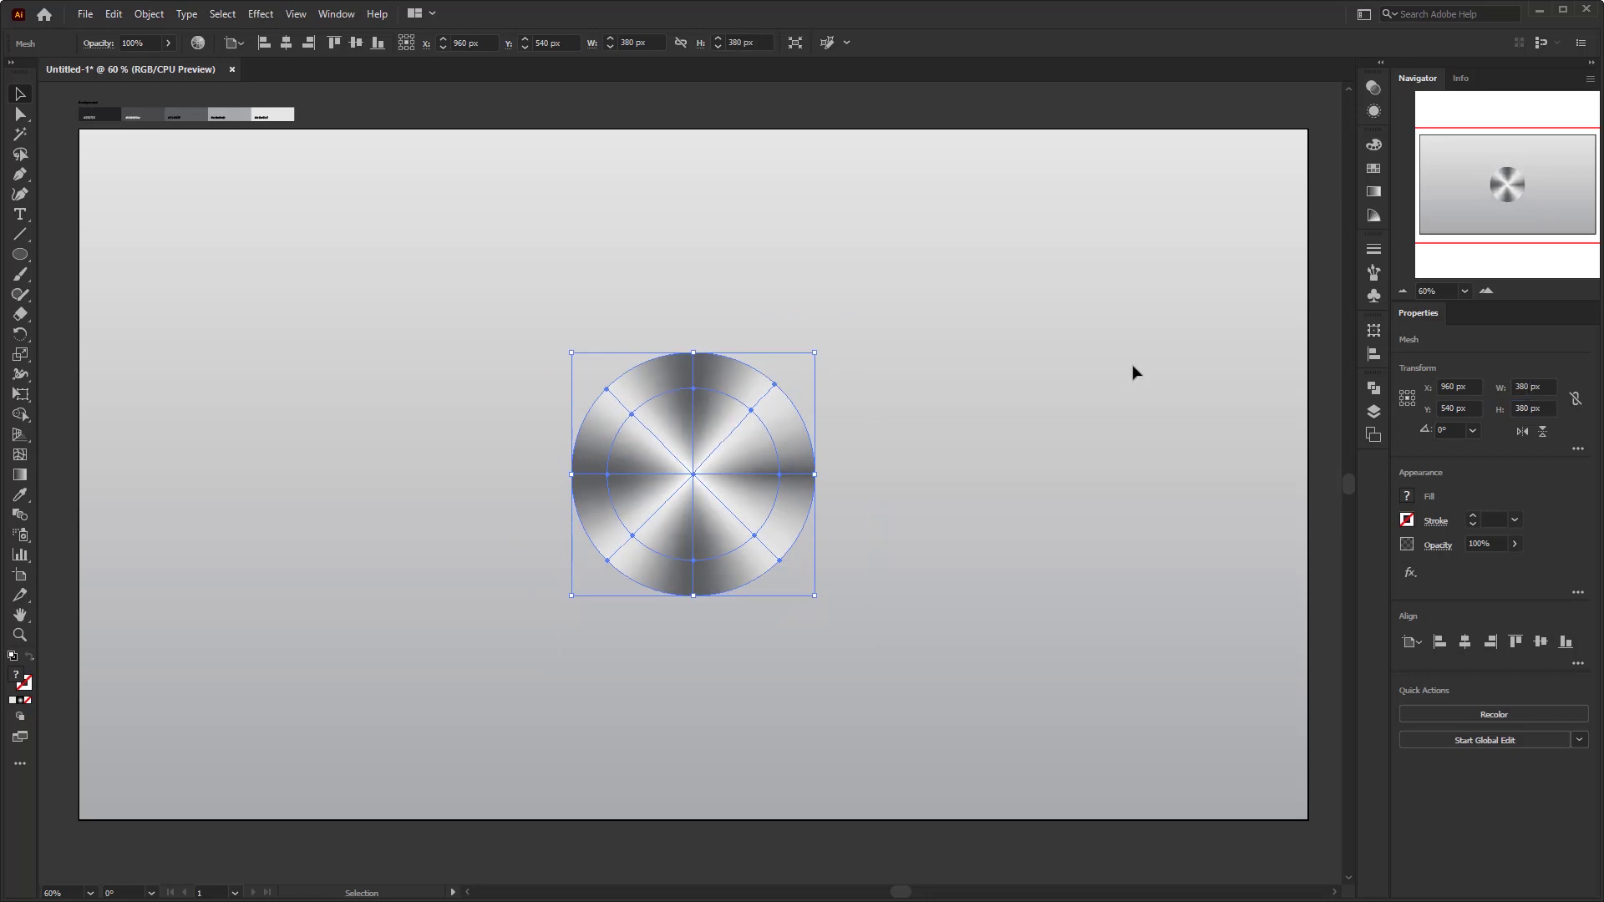
click(506, 425)
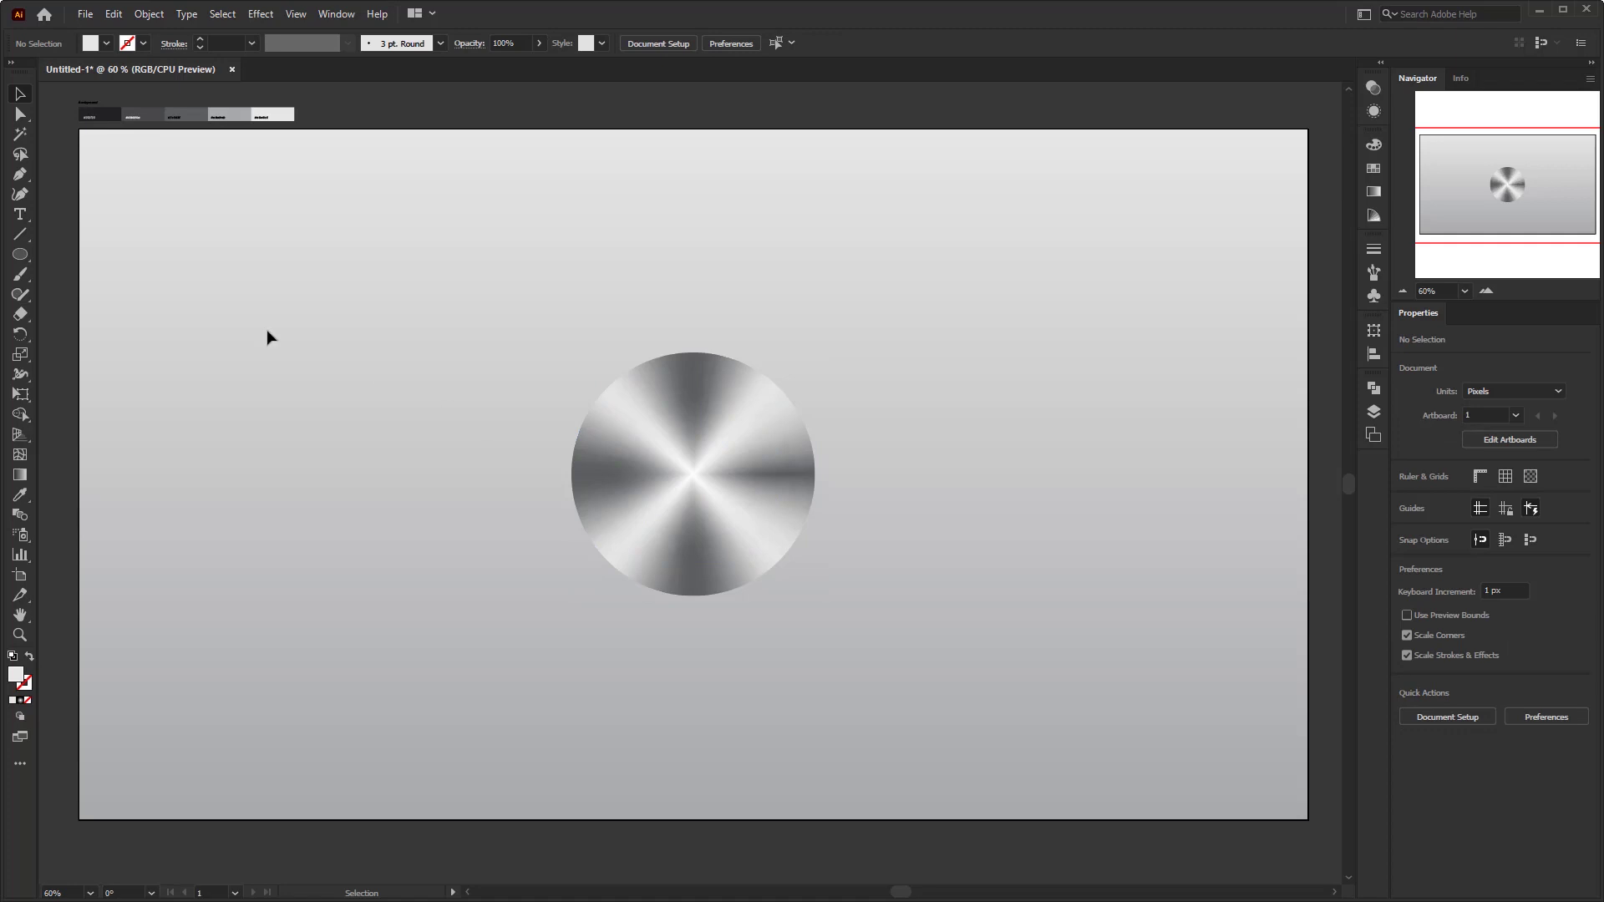
Draw a 300 × 300 px circle with the Ellipse tool.
click(20, 254)
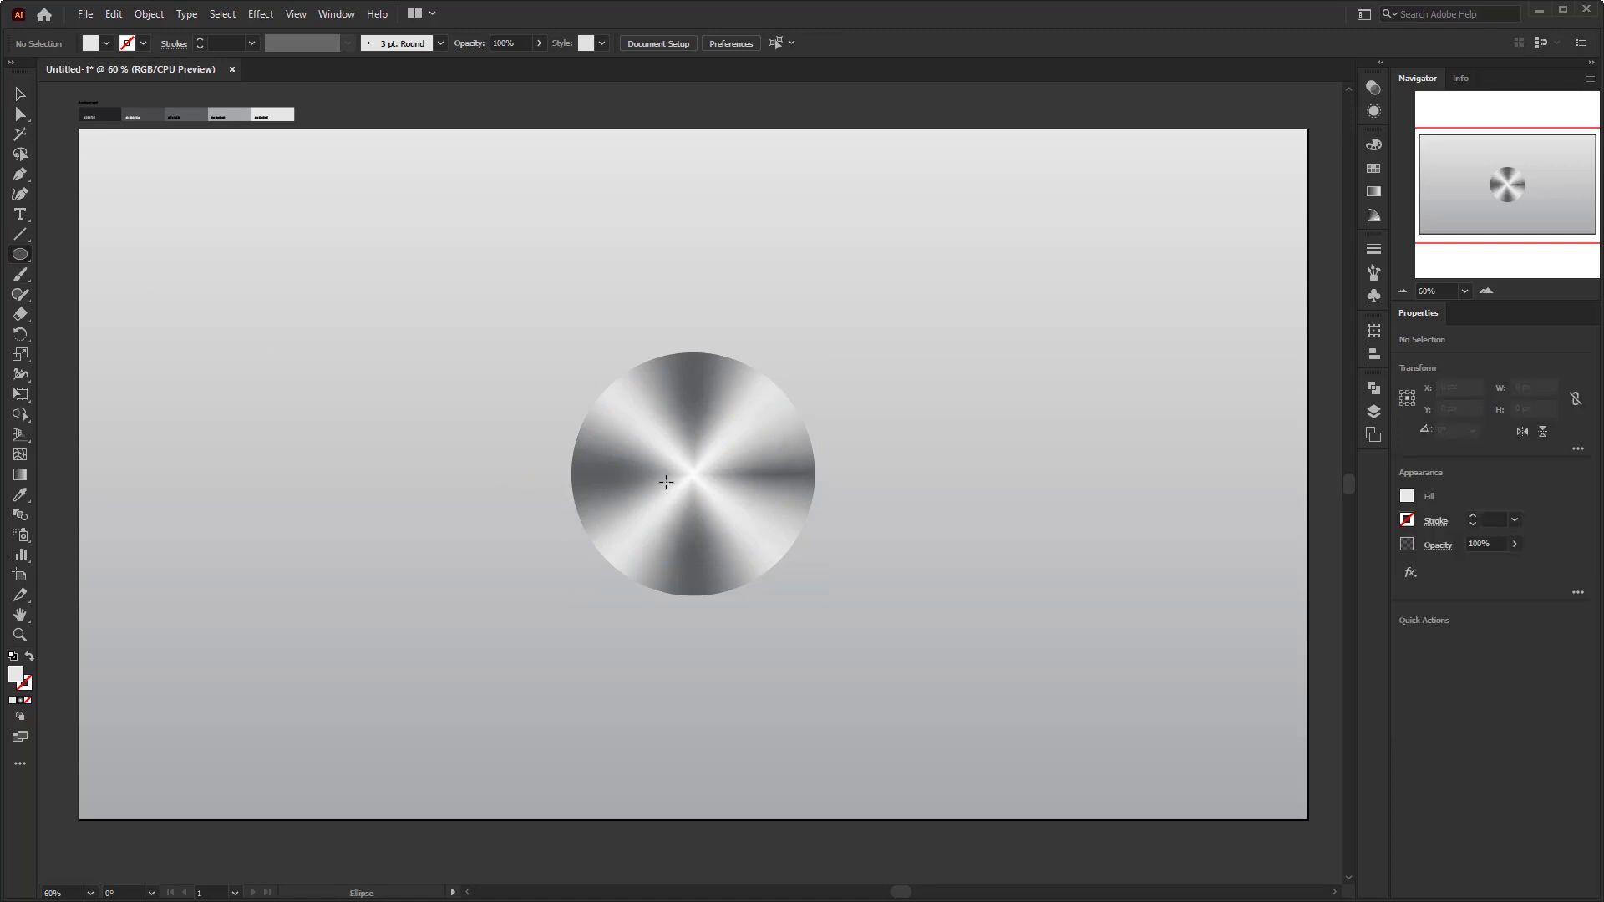
click(622, 423)
text(300)
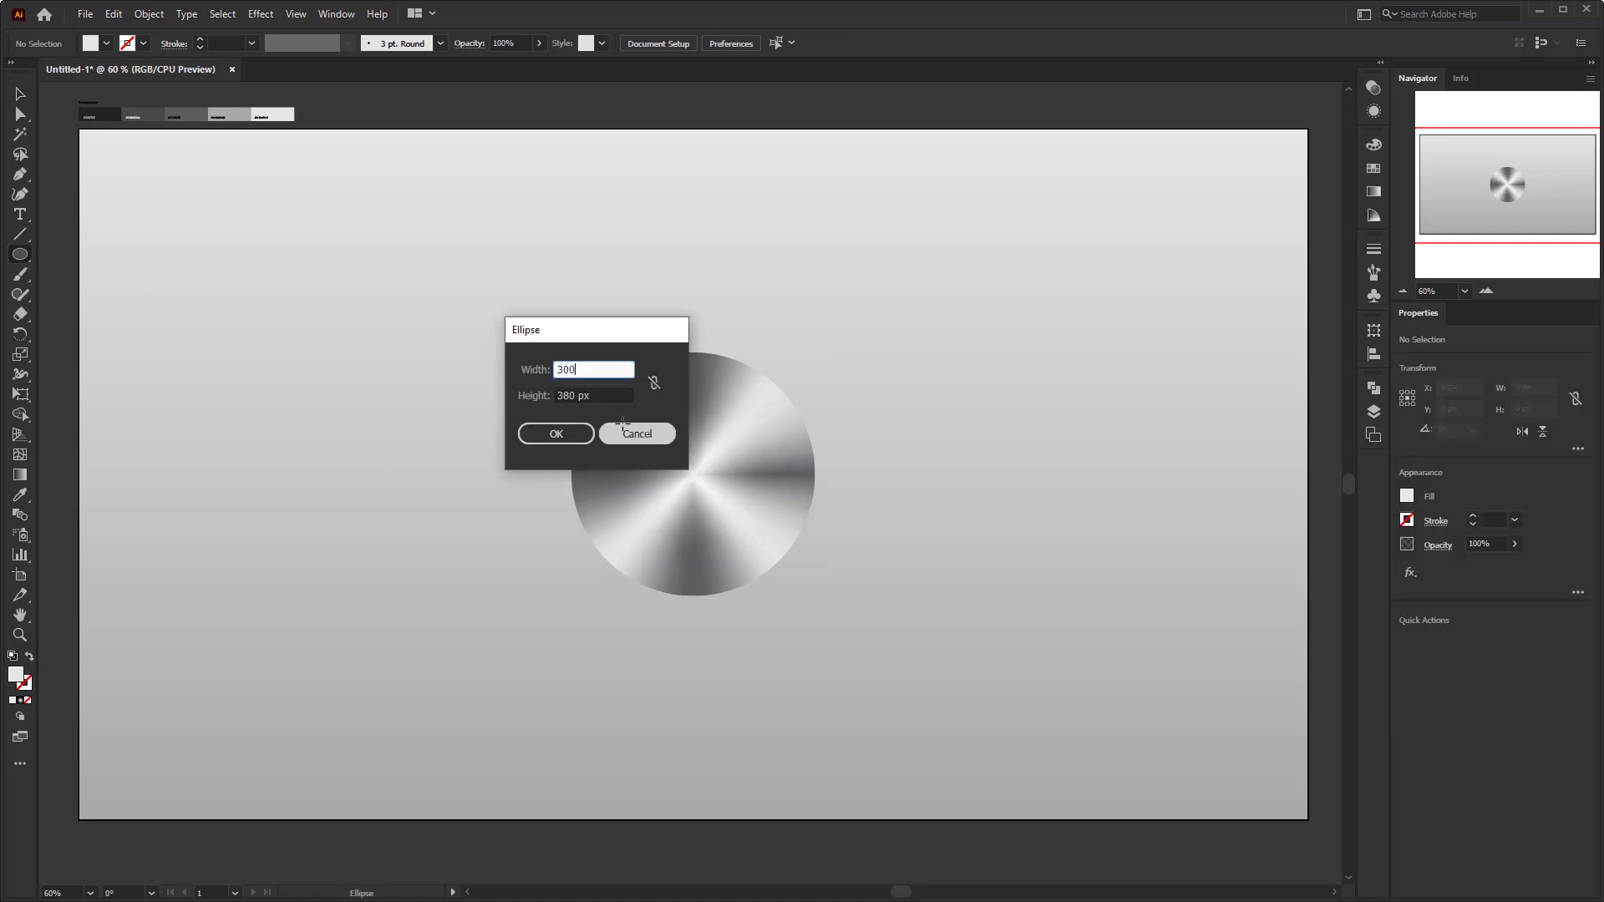
key(Tab)
text(30)
key(Return)
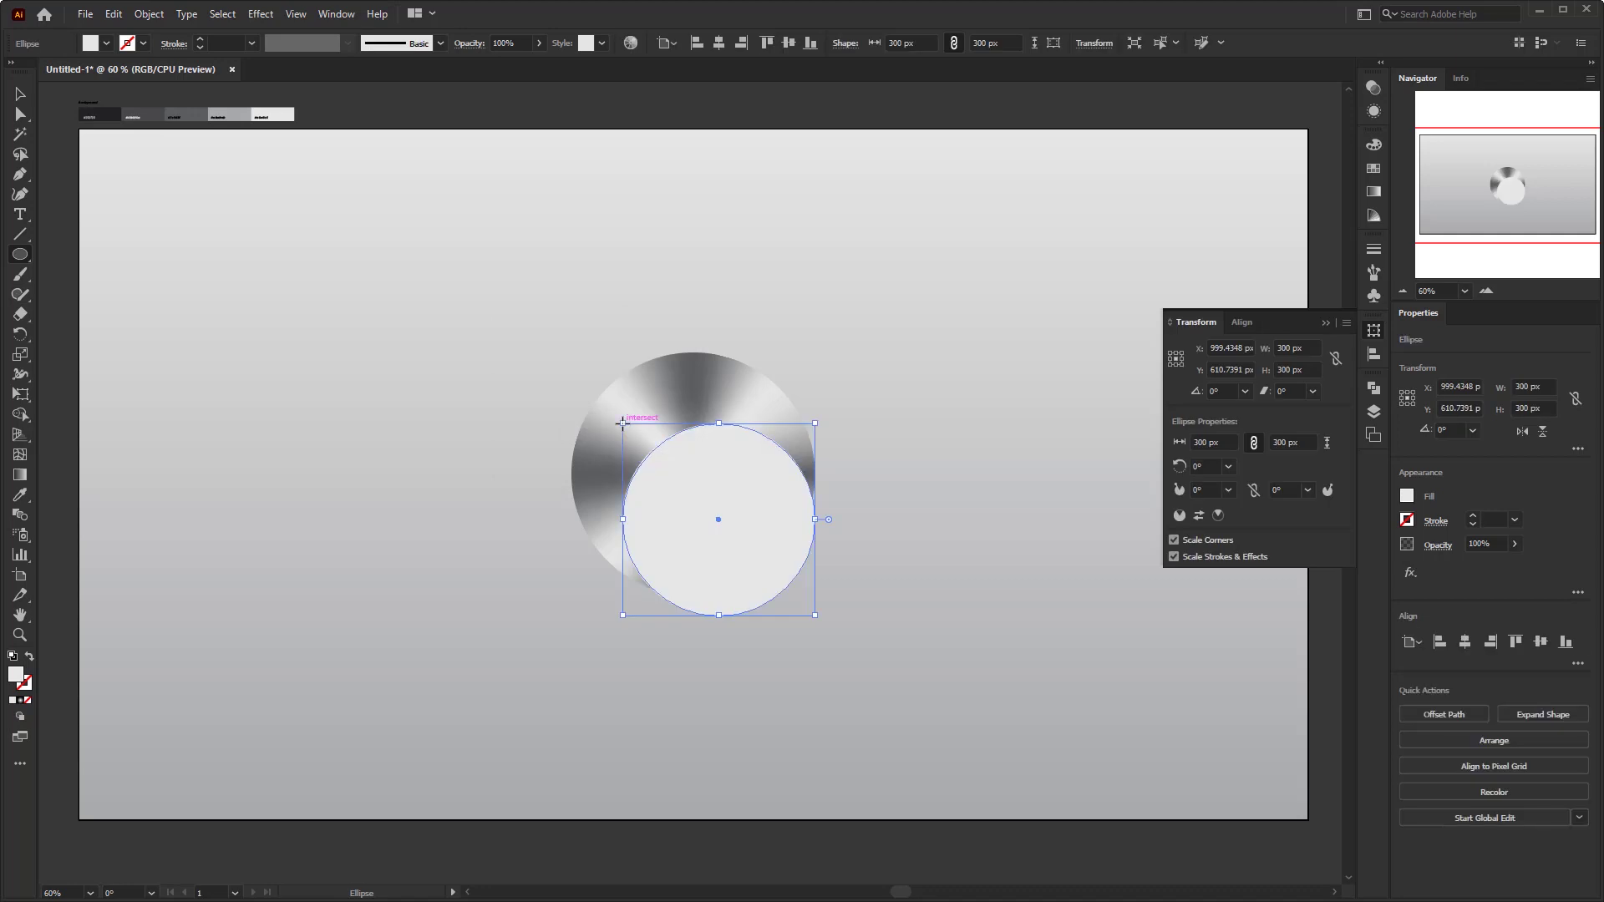
Centre the circle on the artboard and swap its fill to a stroke-only outline.
click(719, 44)
click(787, 45)
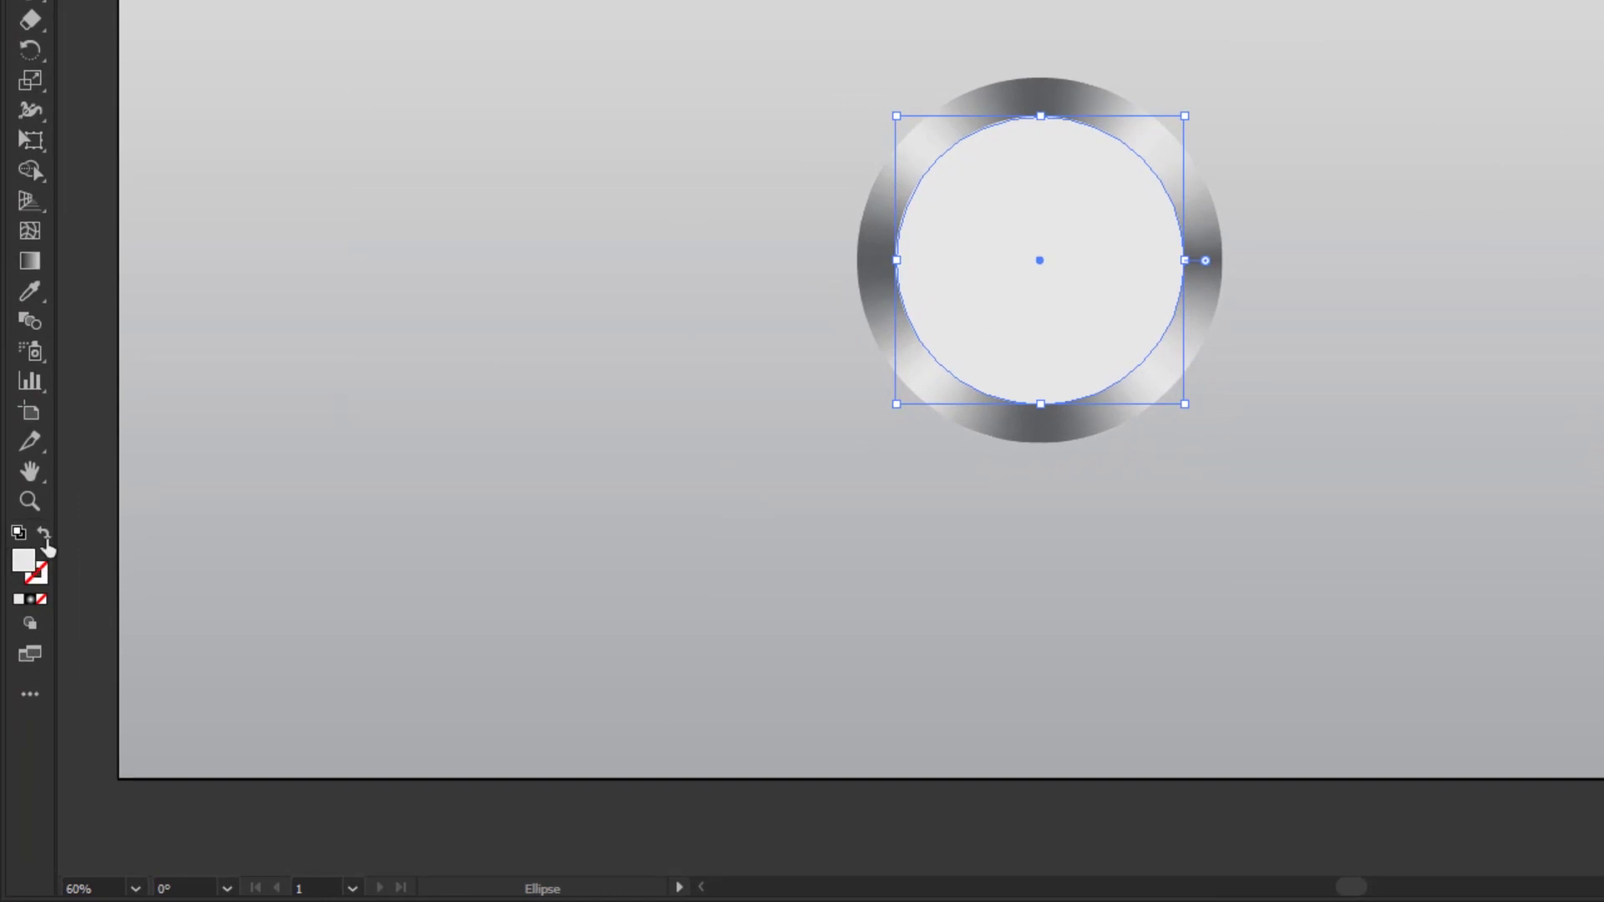
click(44, 535)
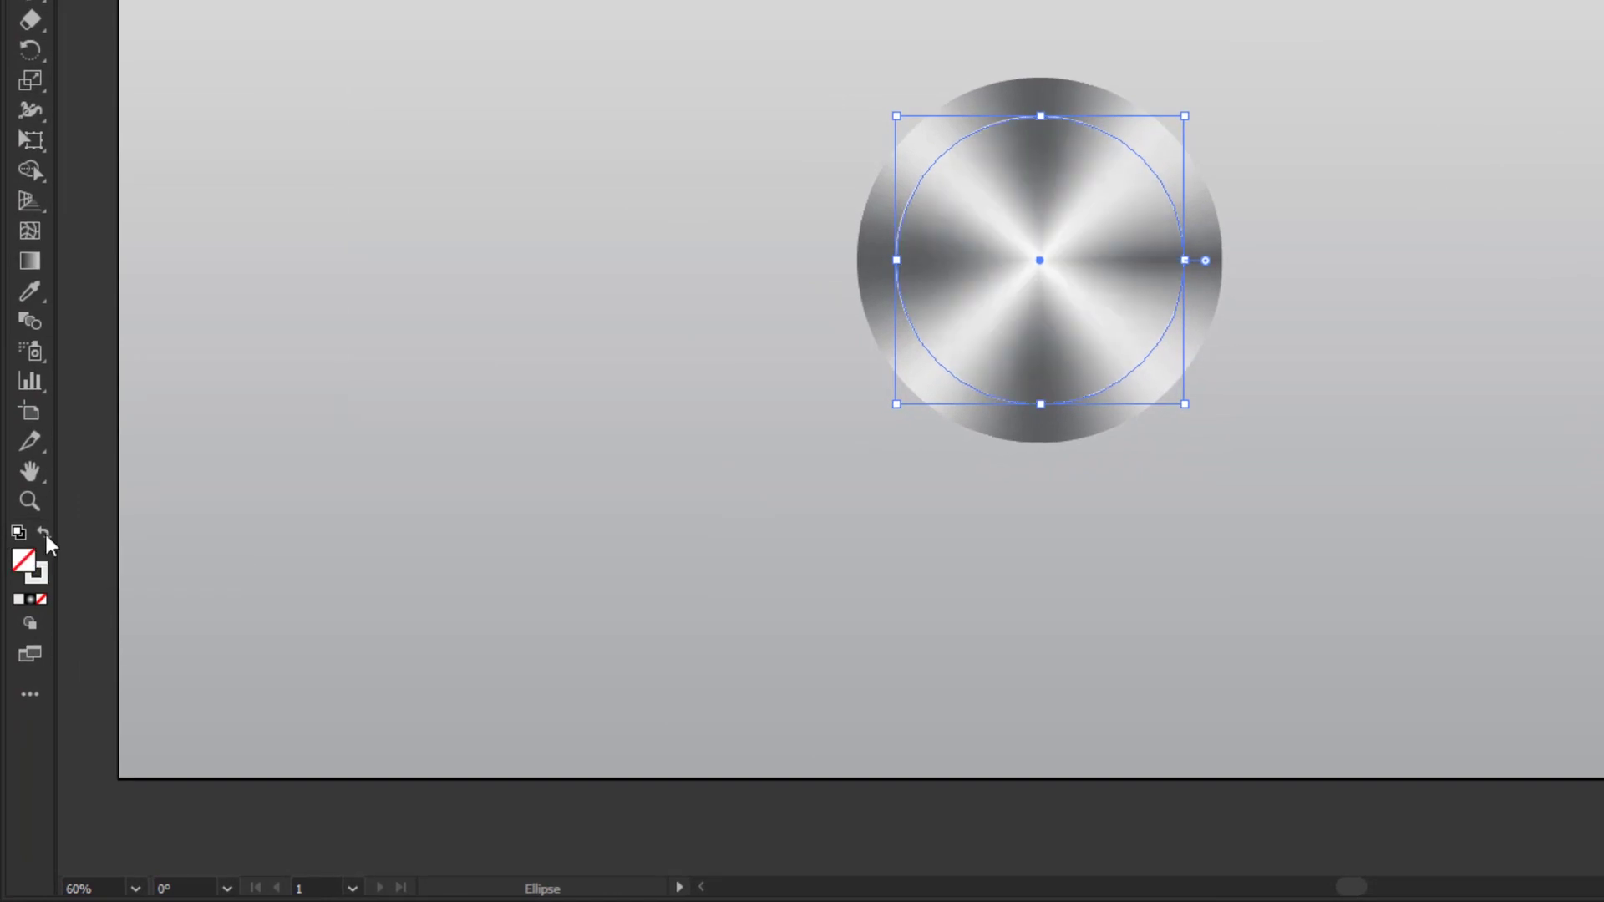
click(43, 573)
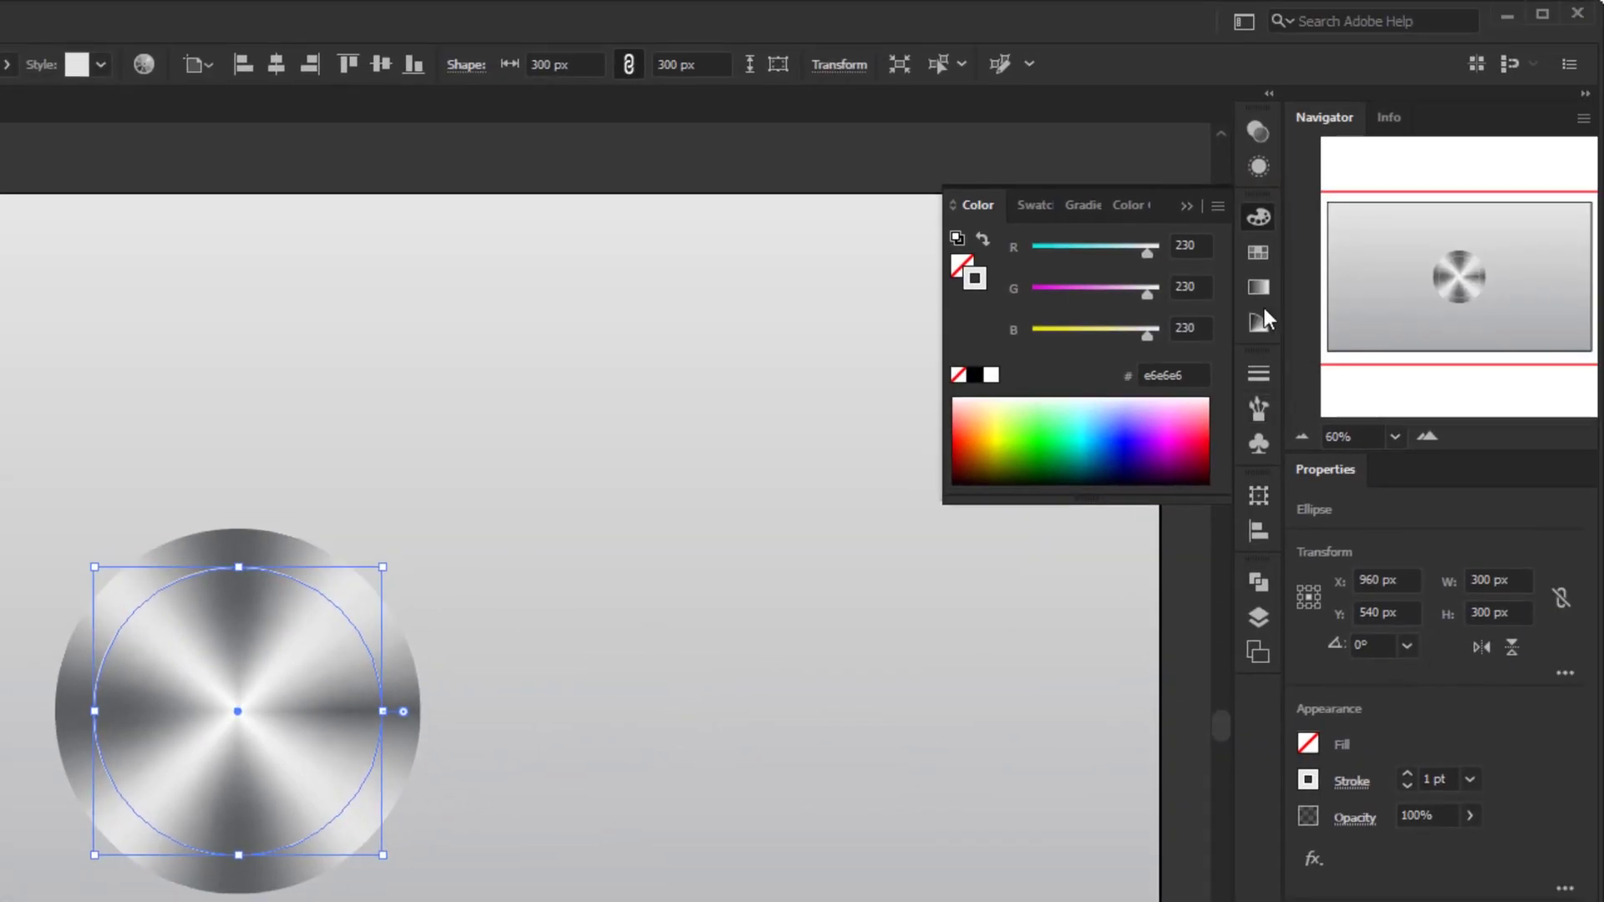
Apply a 90° linear gradient to the circle's stroke.
click(1258, 288)
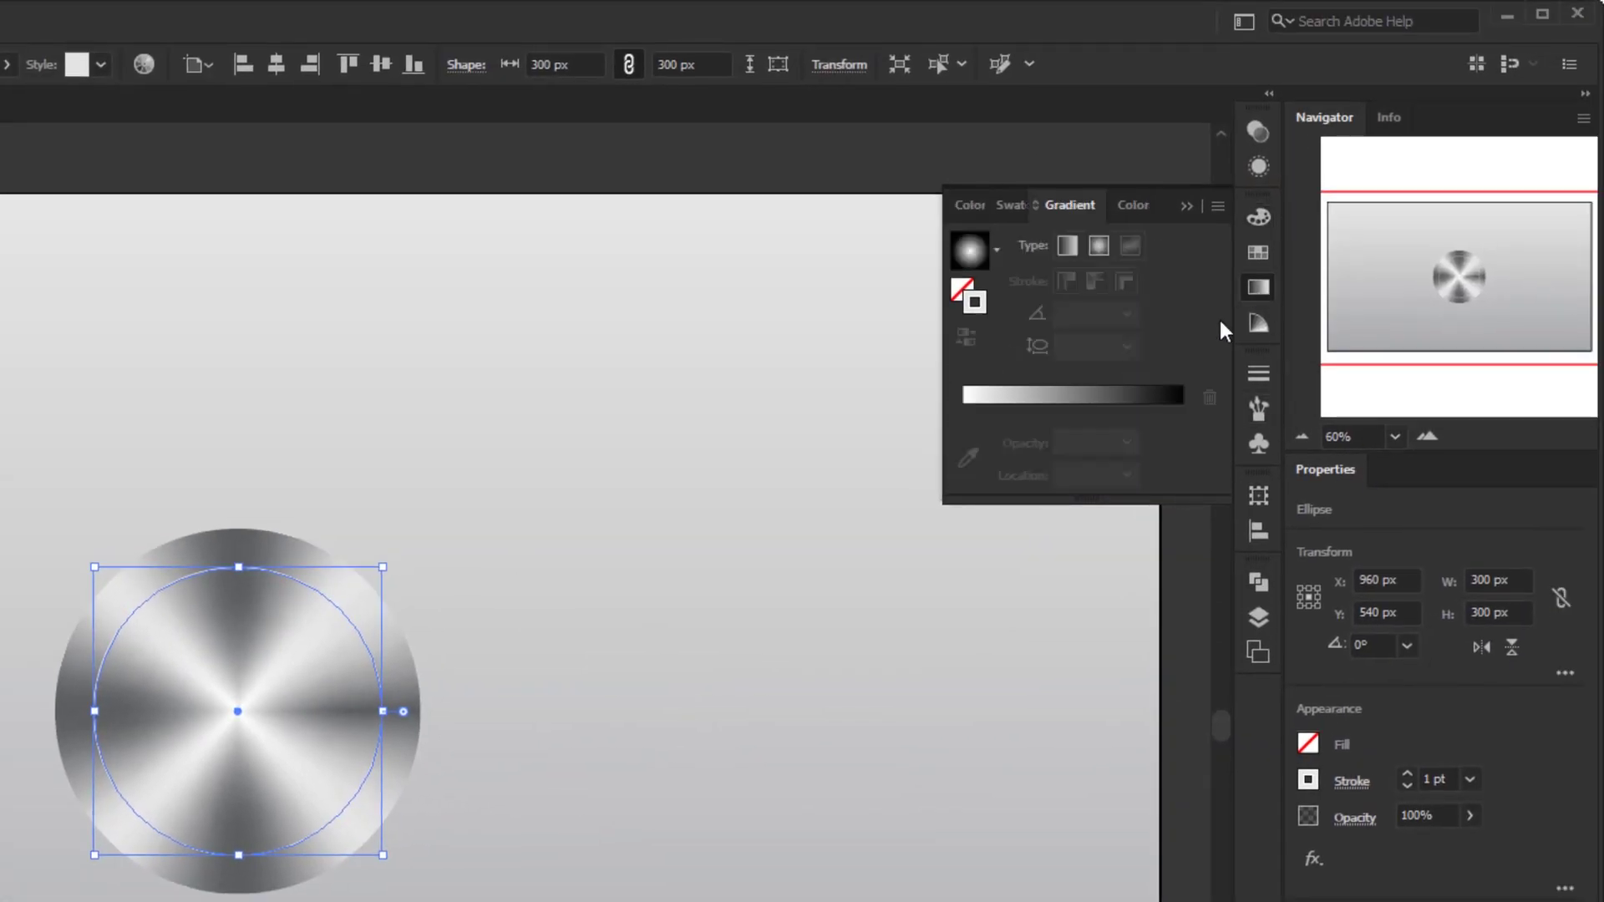
click(1094, 395)
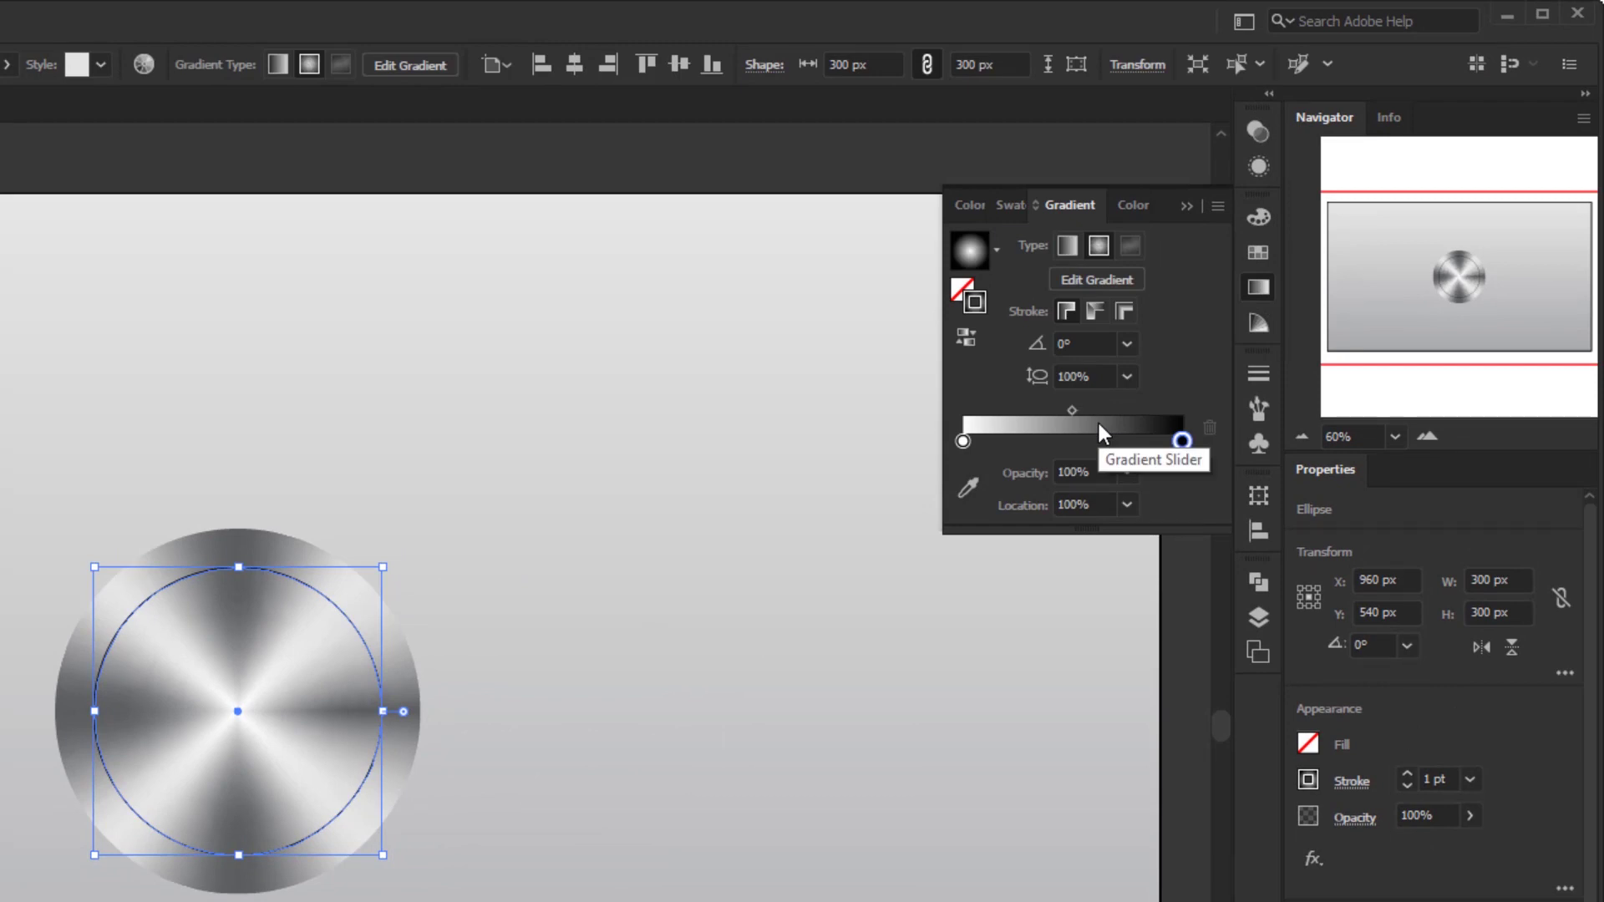
click(1128, 344)
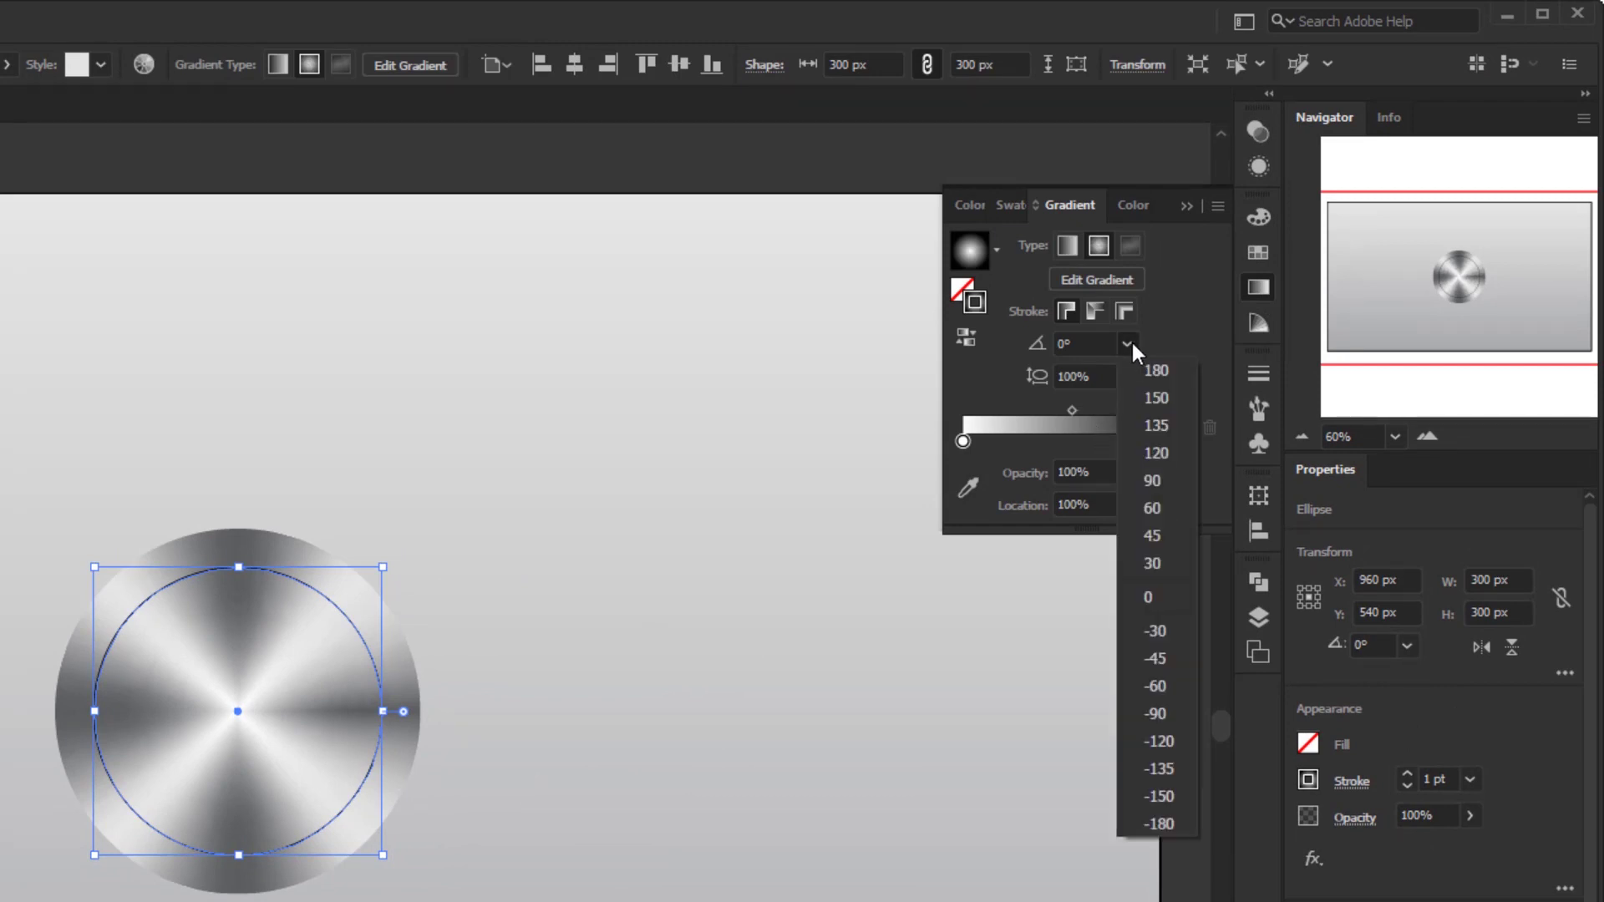
click(1155, 480)
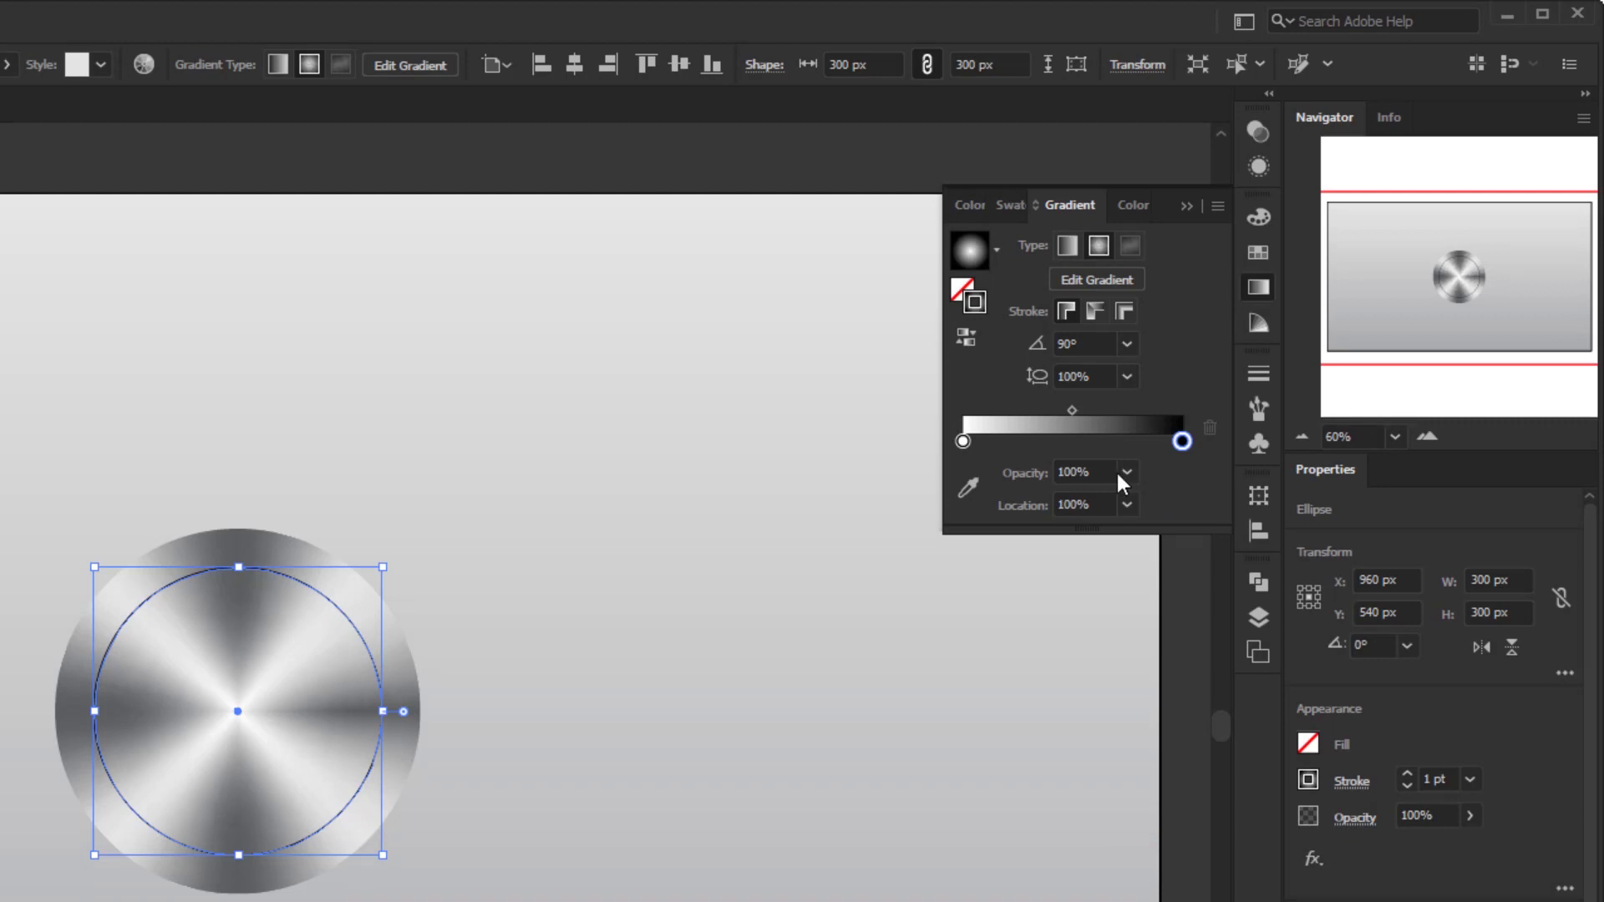
click(1069, 246)
Colour the right gradient stop with the third grey swatch, then deselect the ellipse.
click(963, 441)
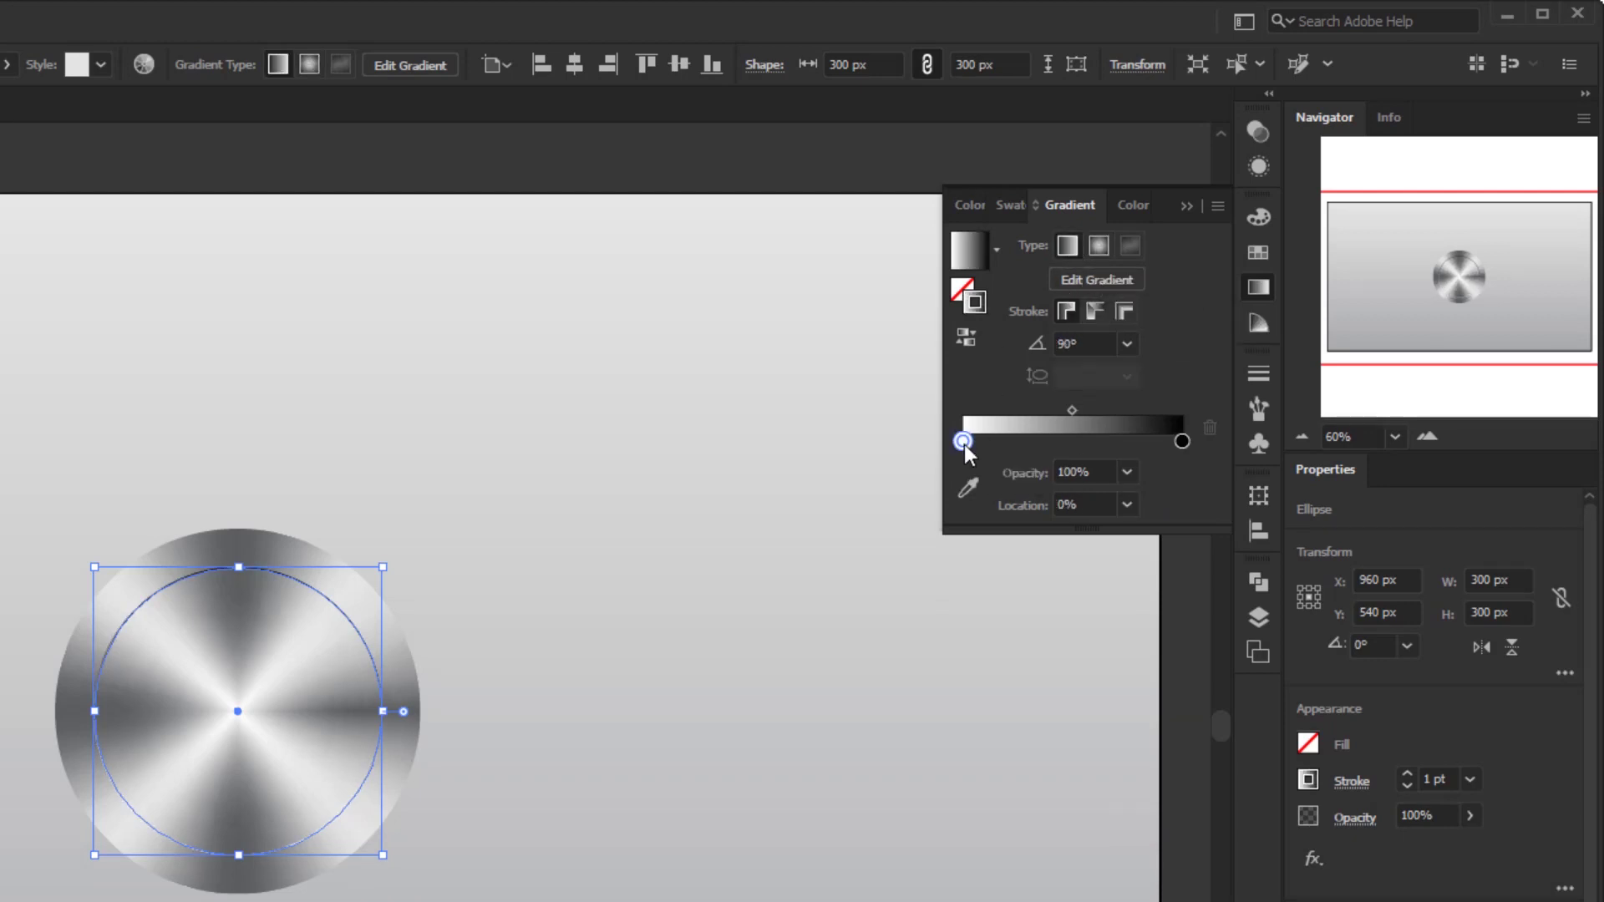
click(1074, 407)
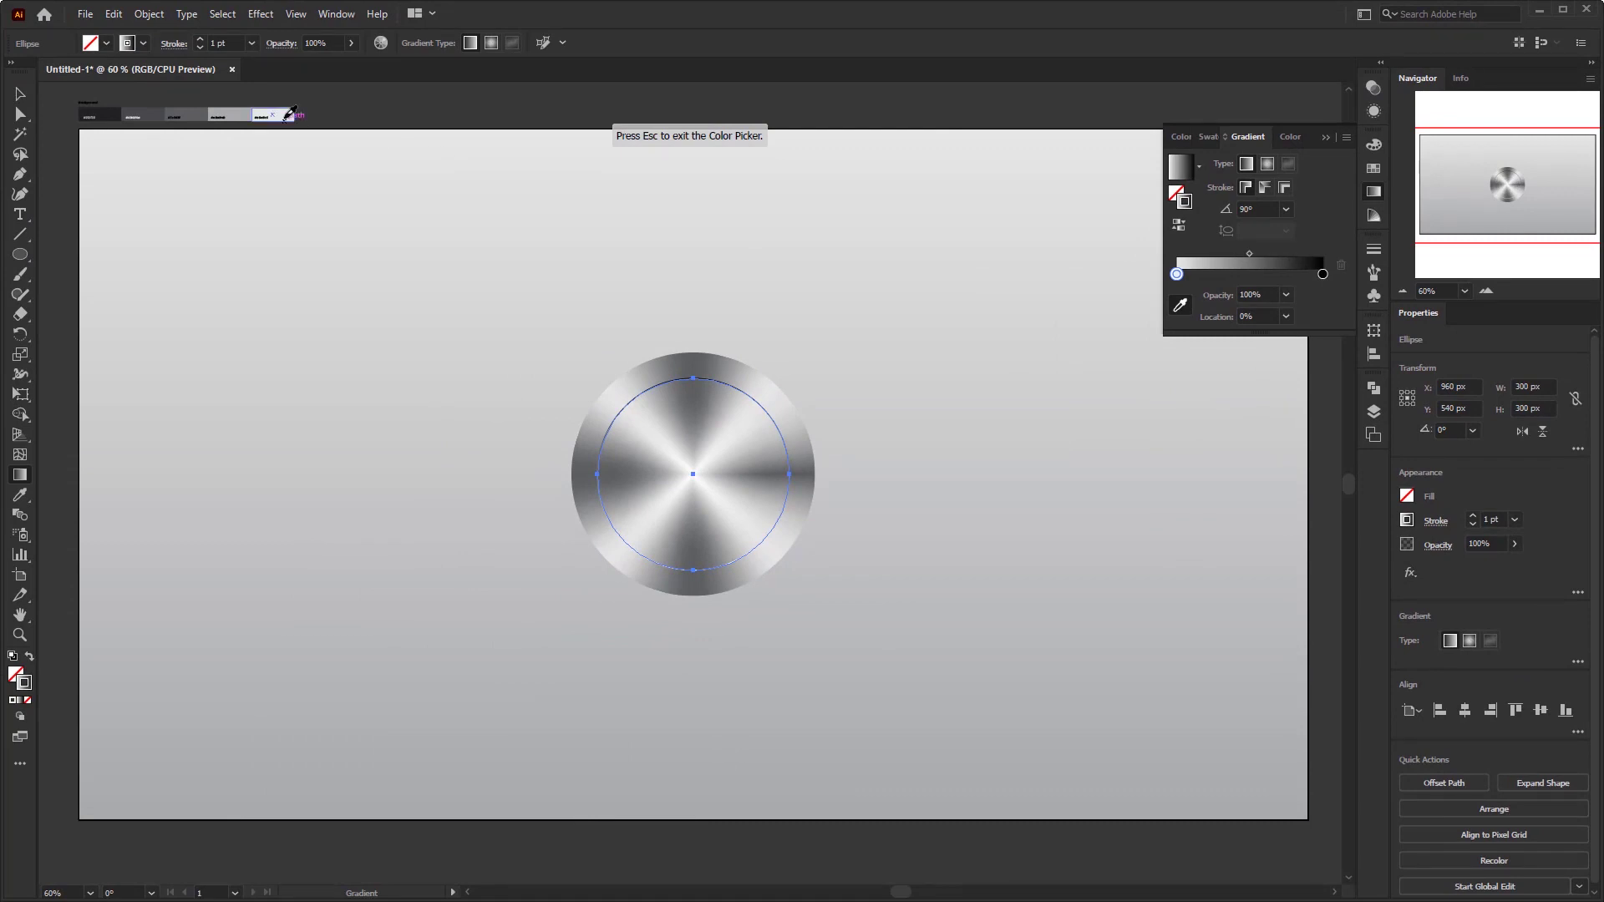
click(1324, 275)
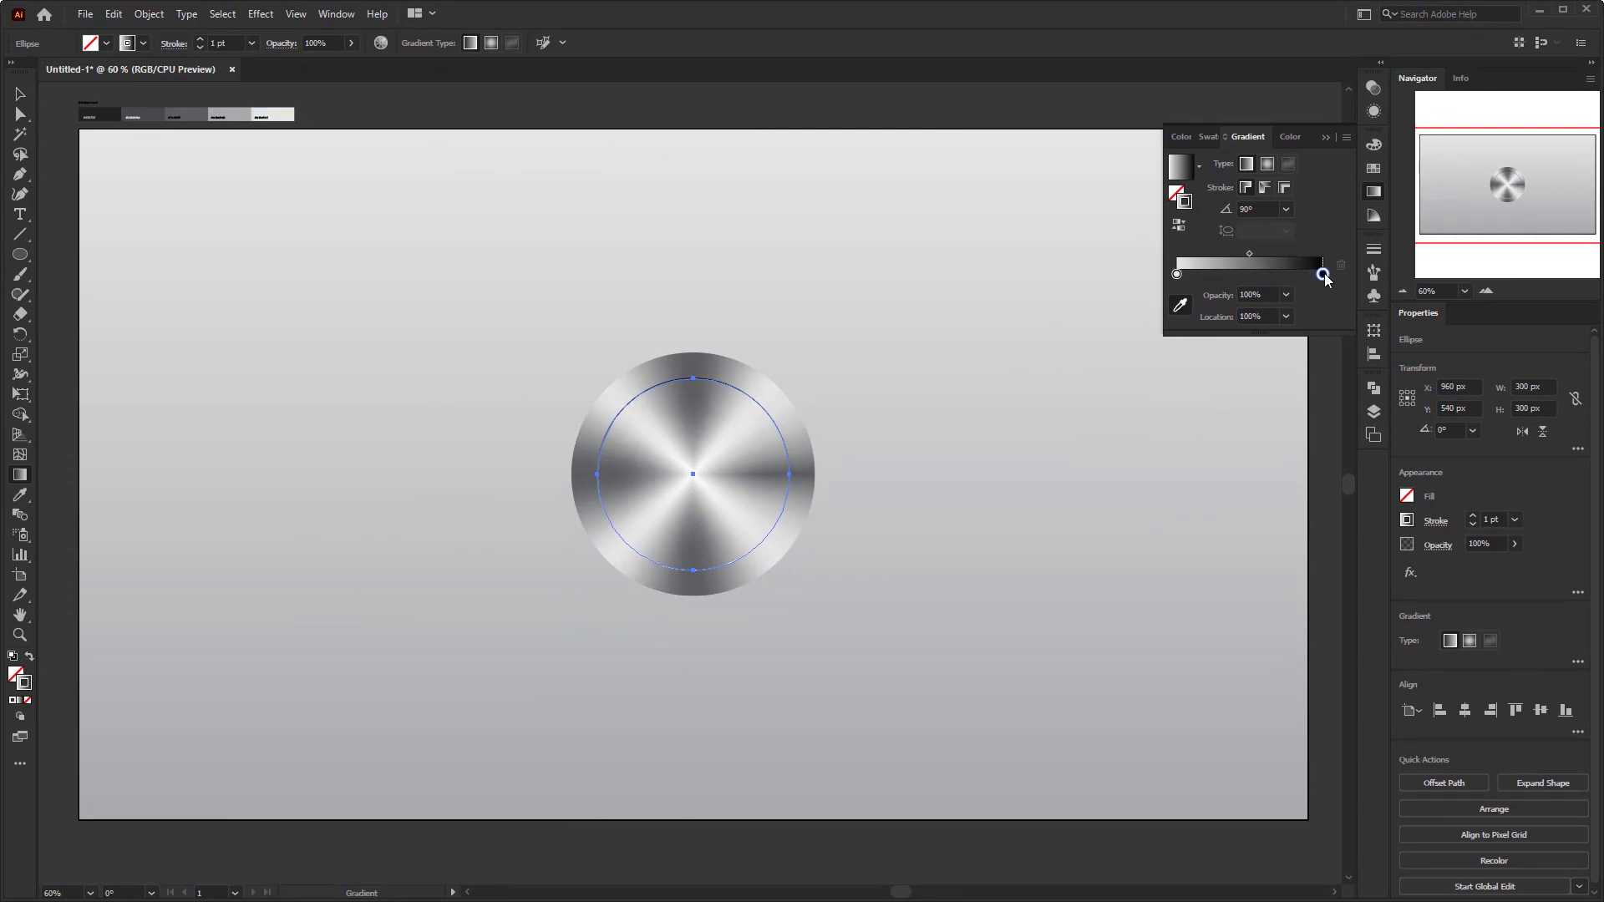
click(196, 112)
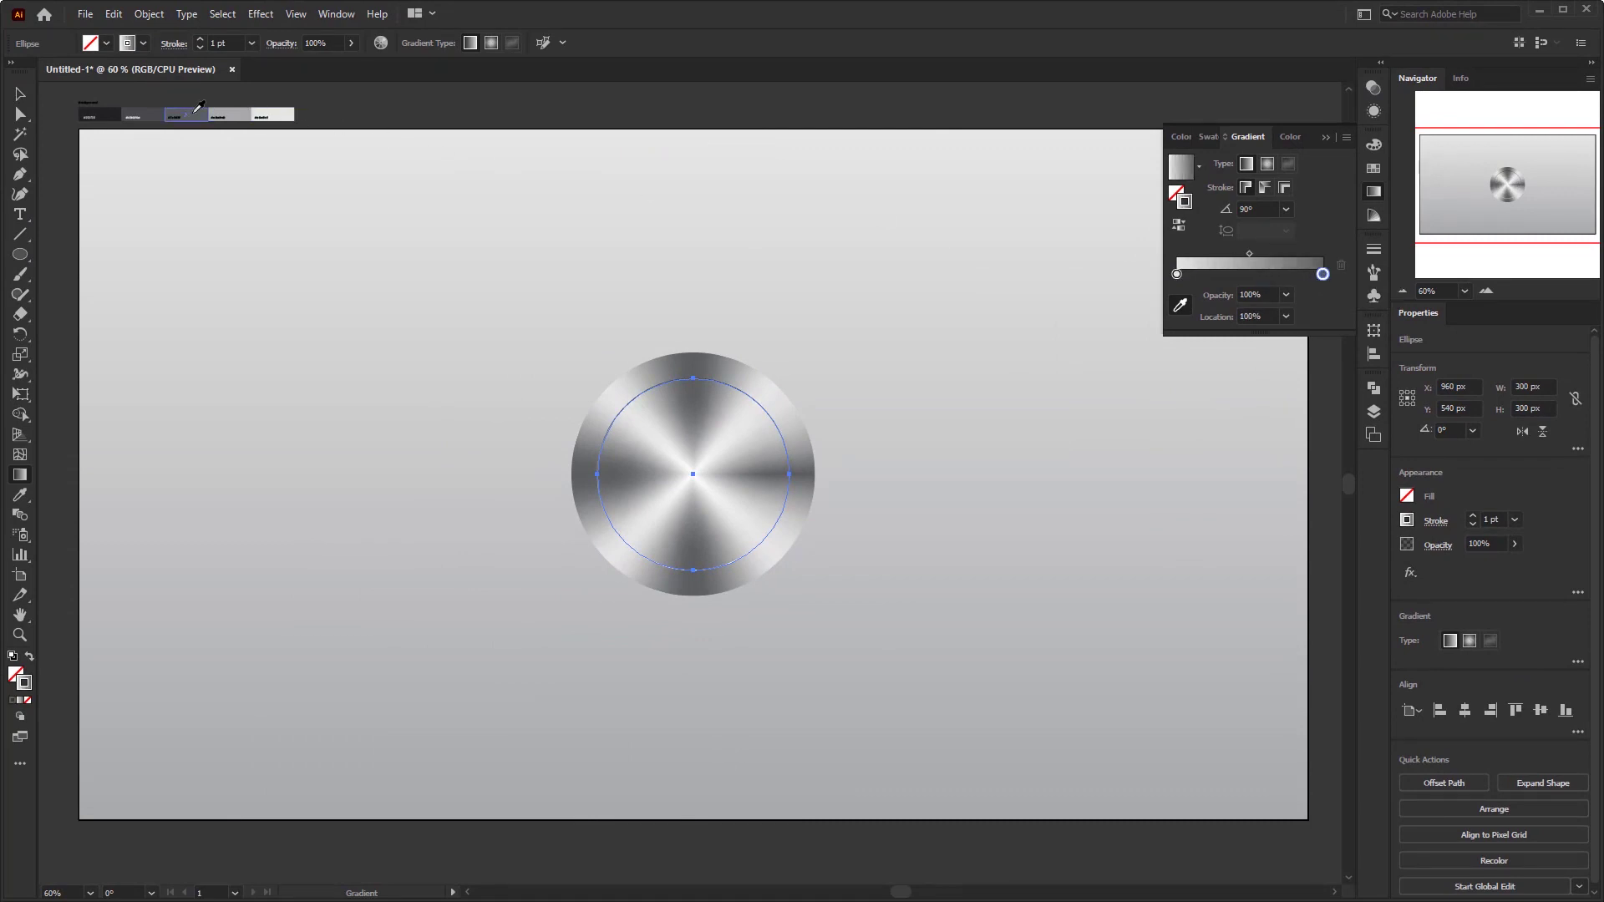
key(v)
click(640, 298)
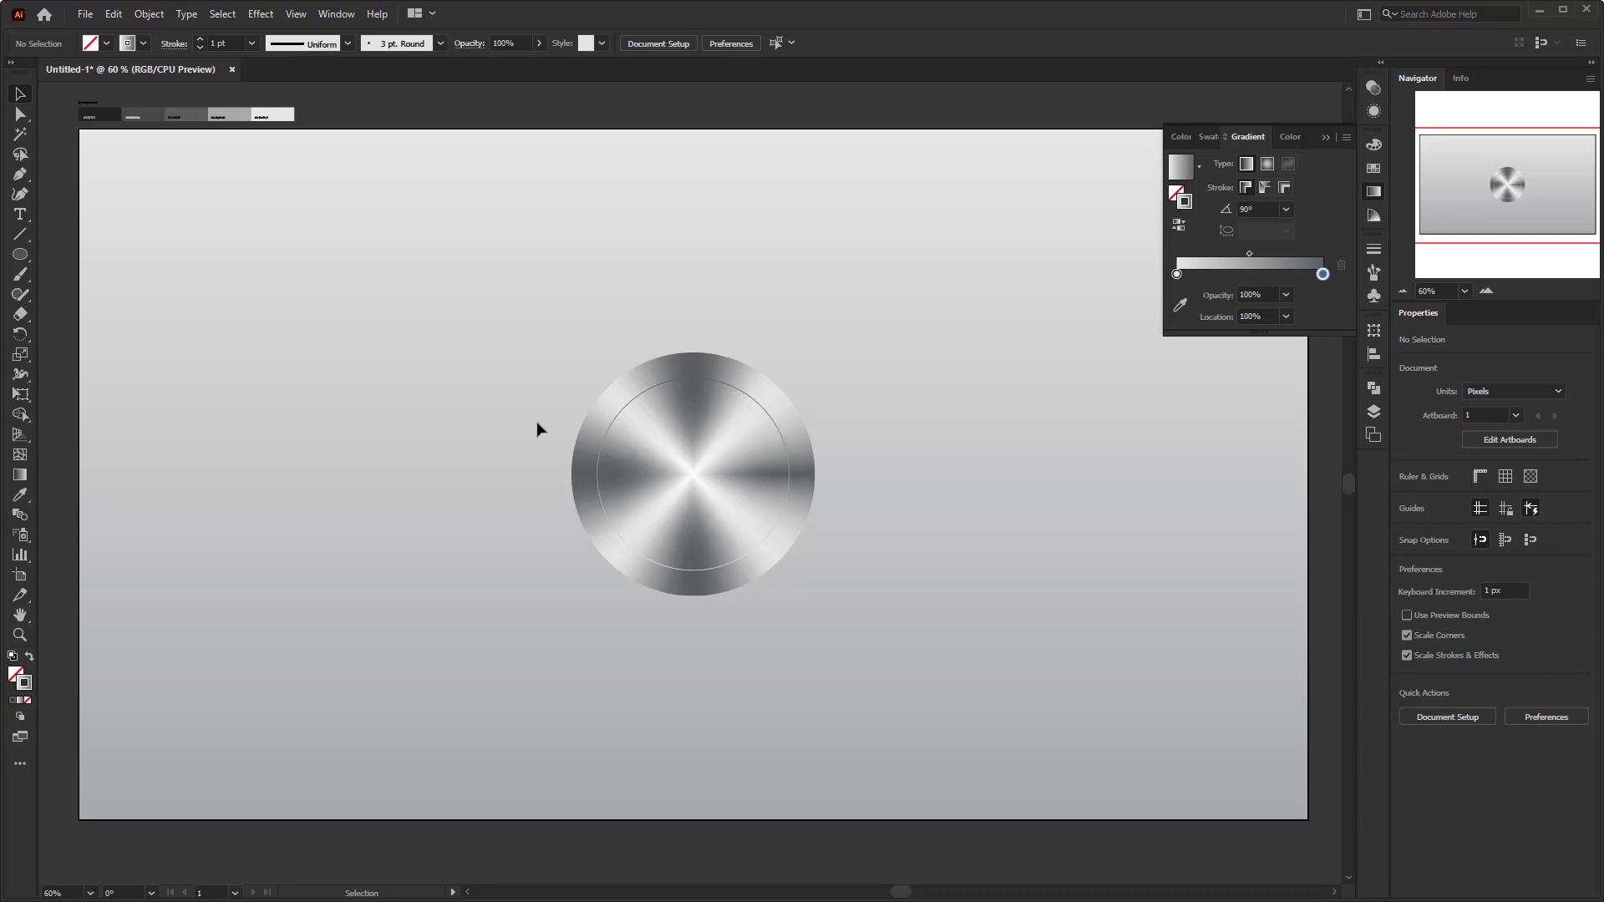
Draw a 410 × 410 px circle with the Ellipse tool.
drag(17, 259, 96, 298)
click(526, 391)
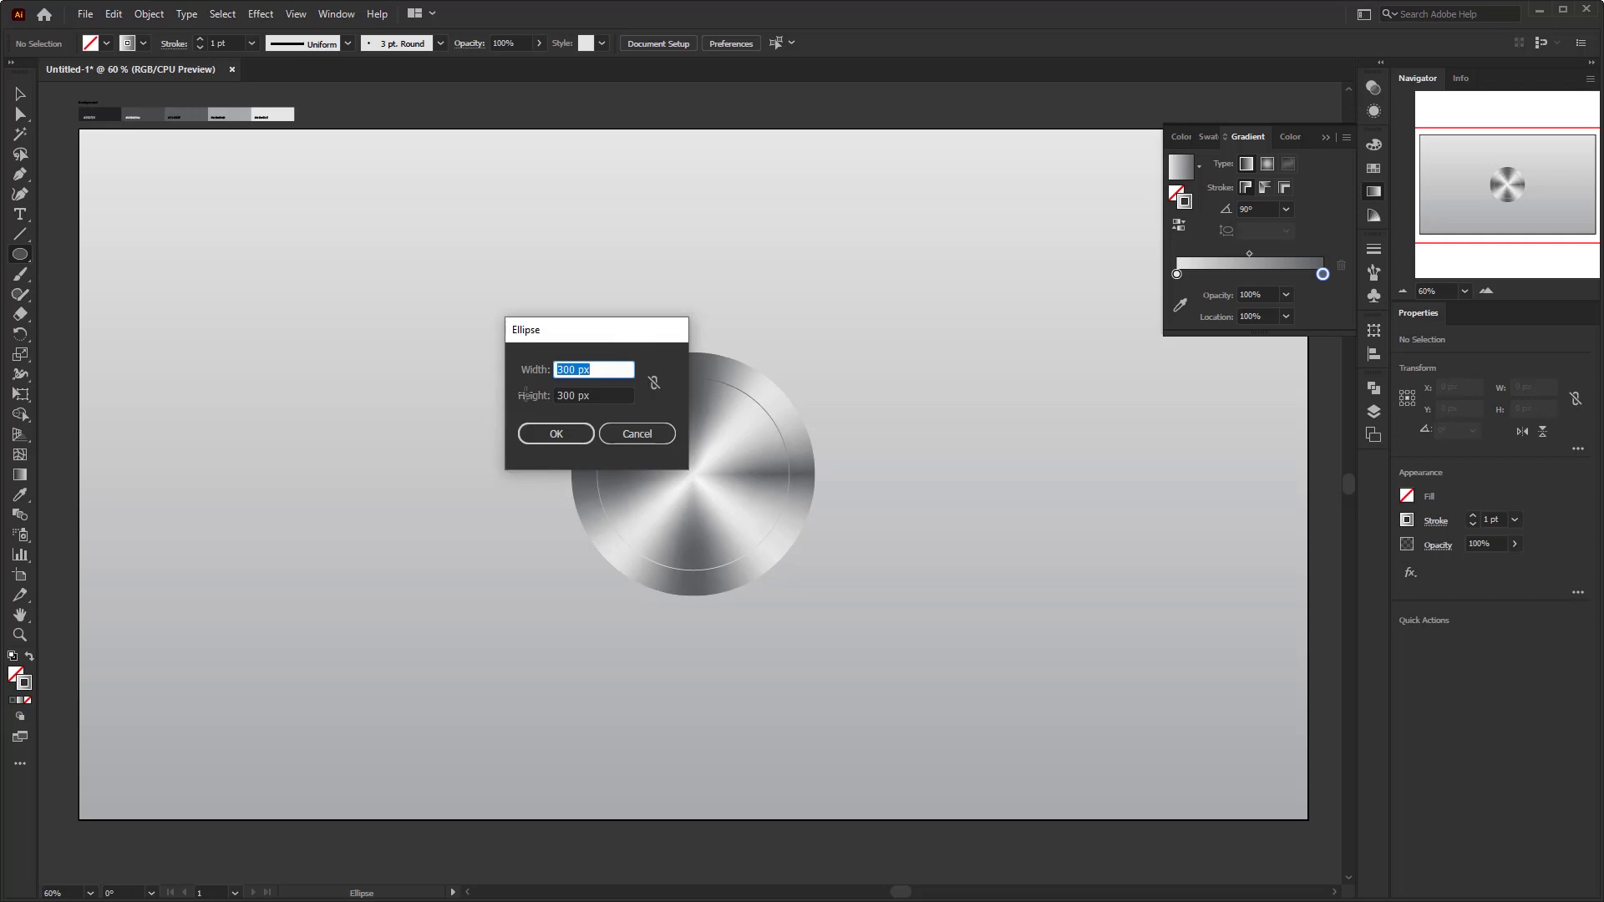
text(410)
key(Tab)
text(4)
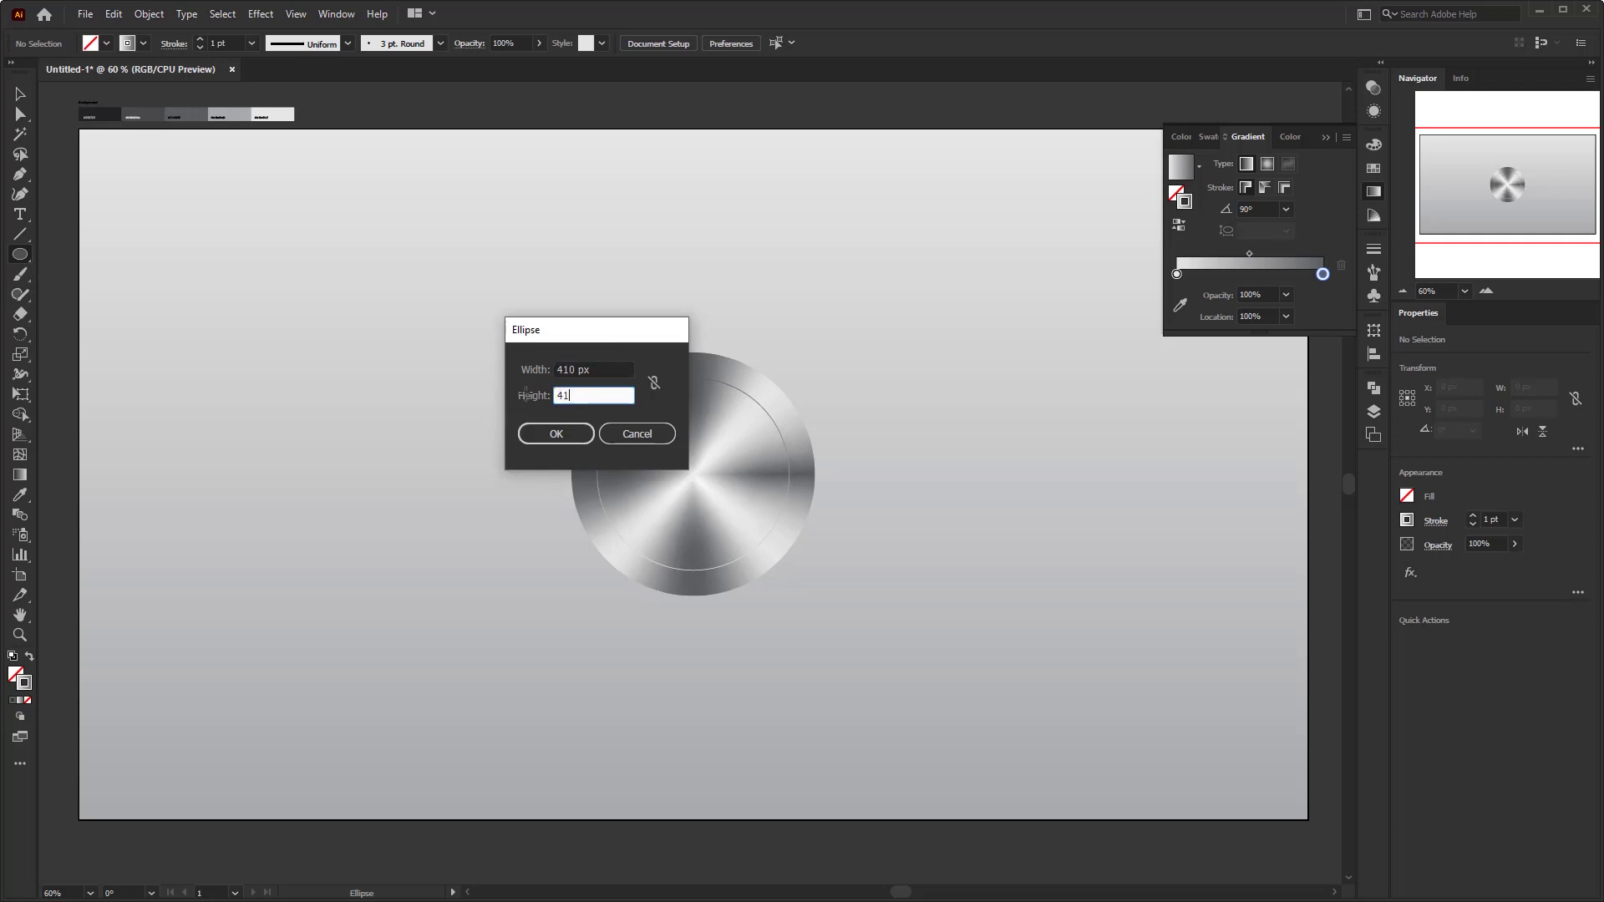
text(10)
key(Return)
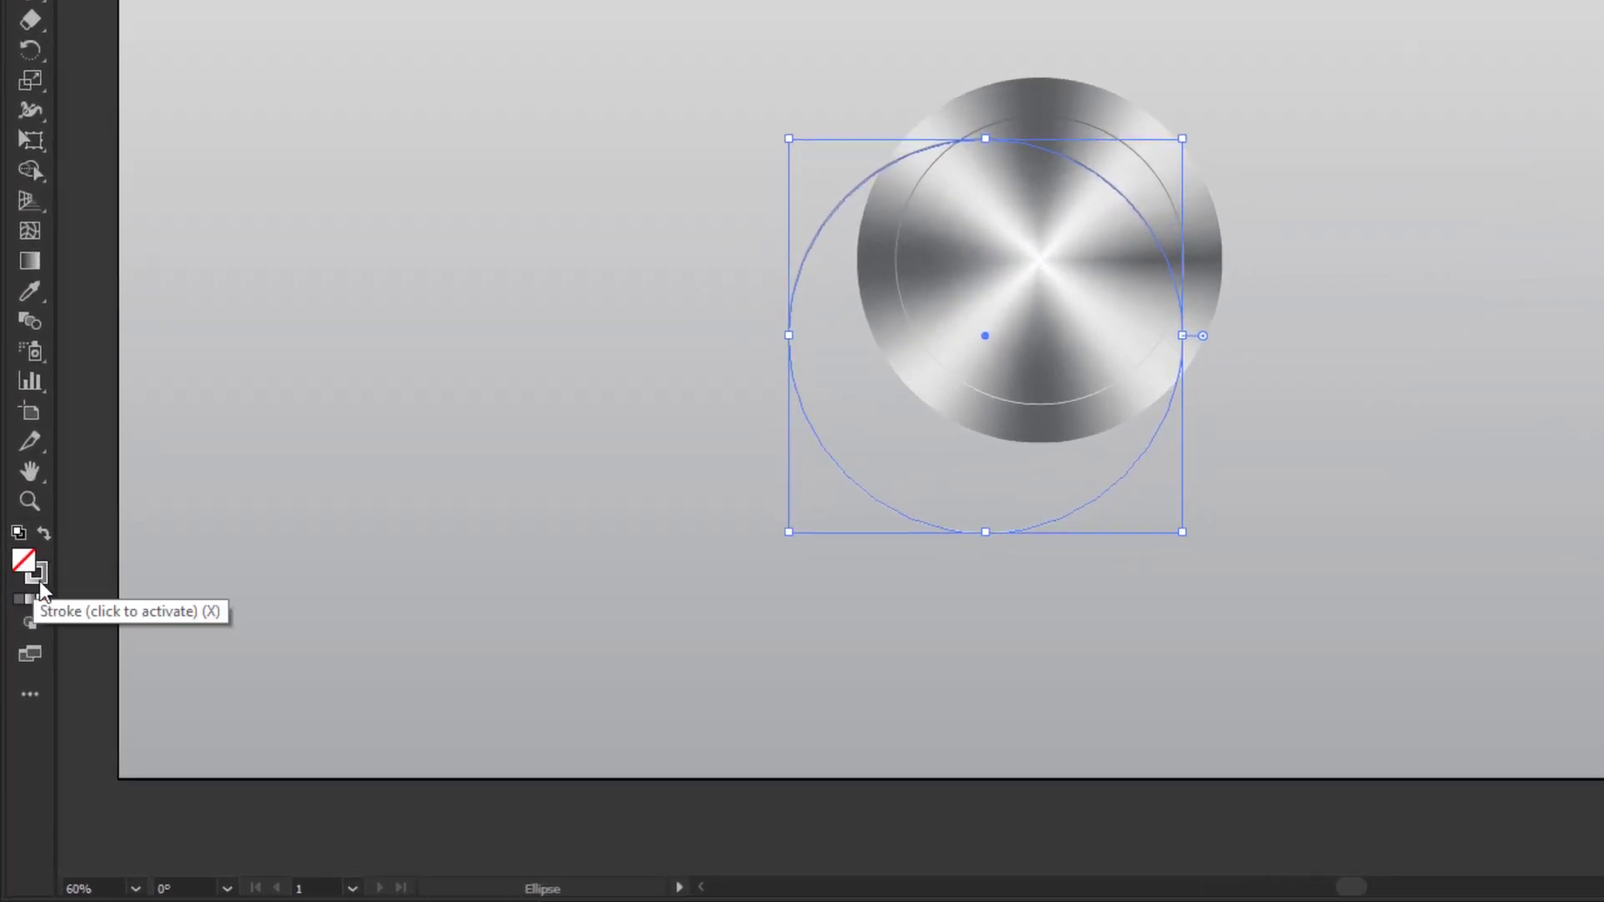
Remove the circle's stroke and give it a 90° gradient fill.
click(35, 575)
click(44, 603)
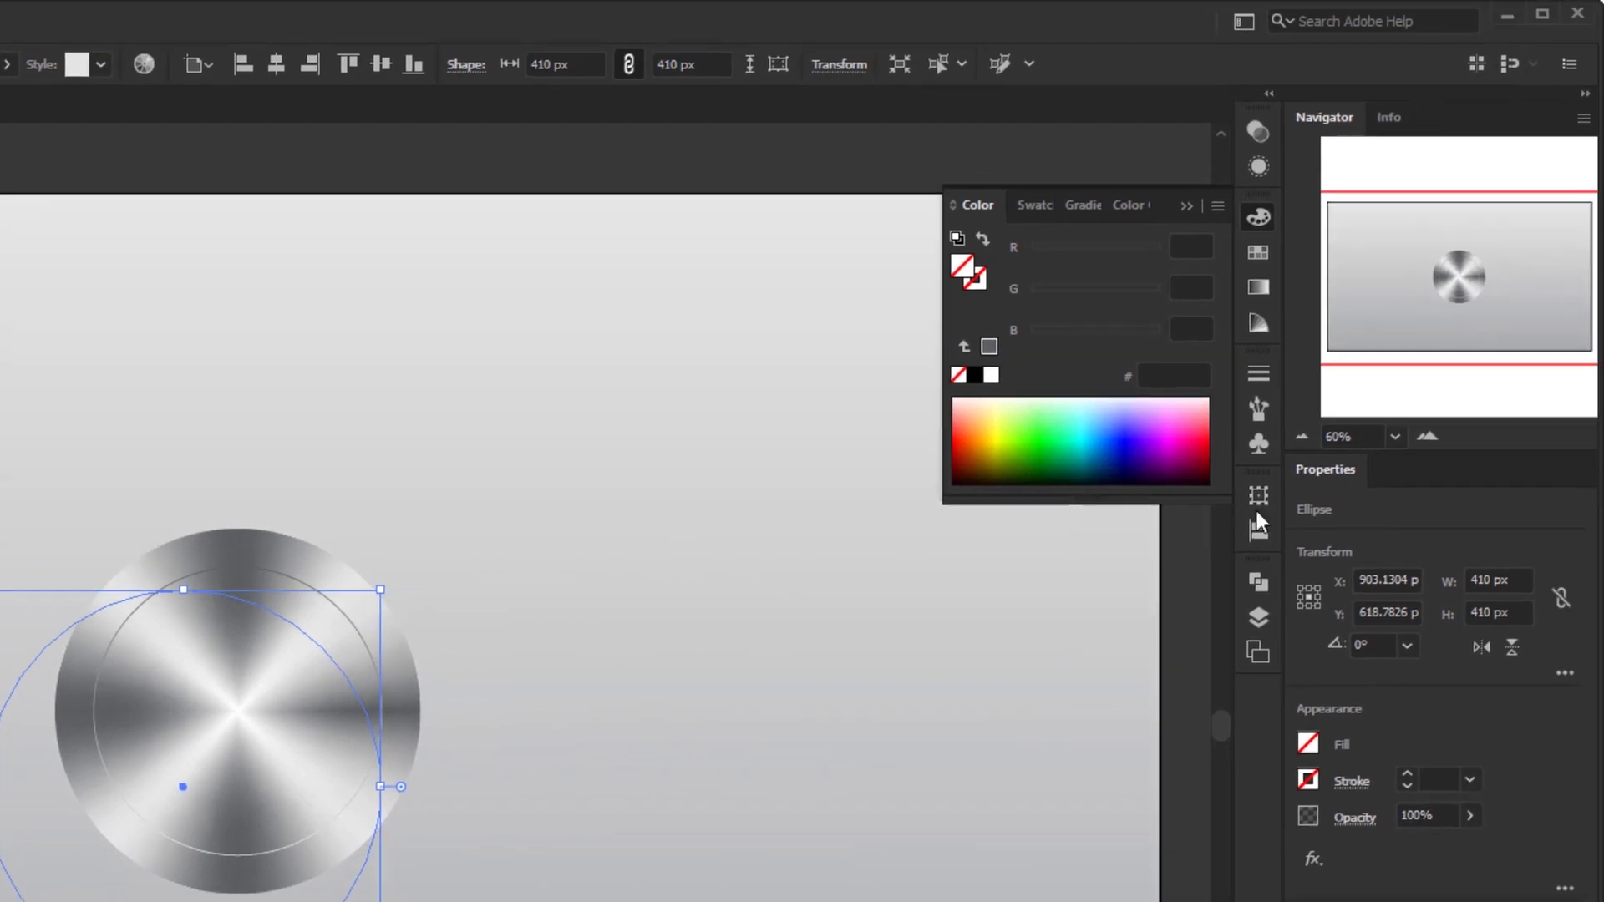
click(1269, 292)
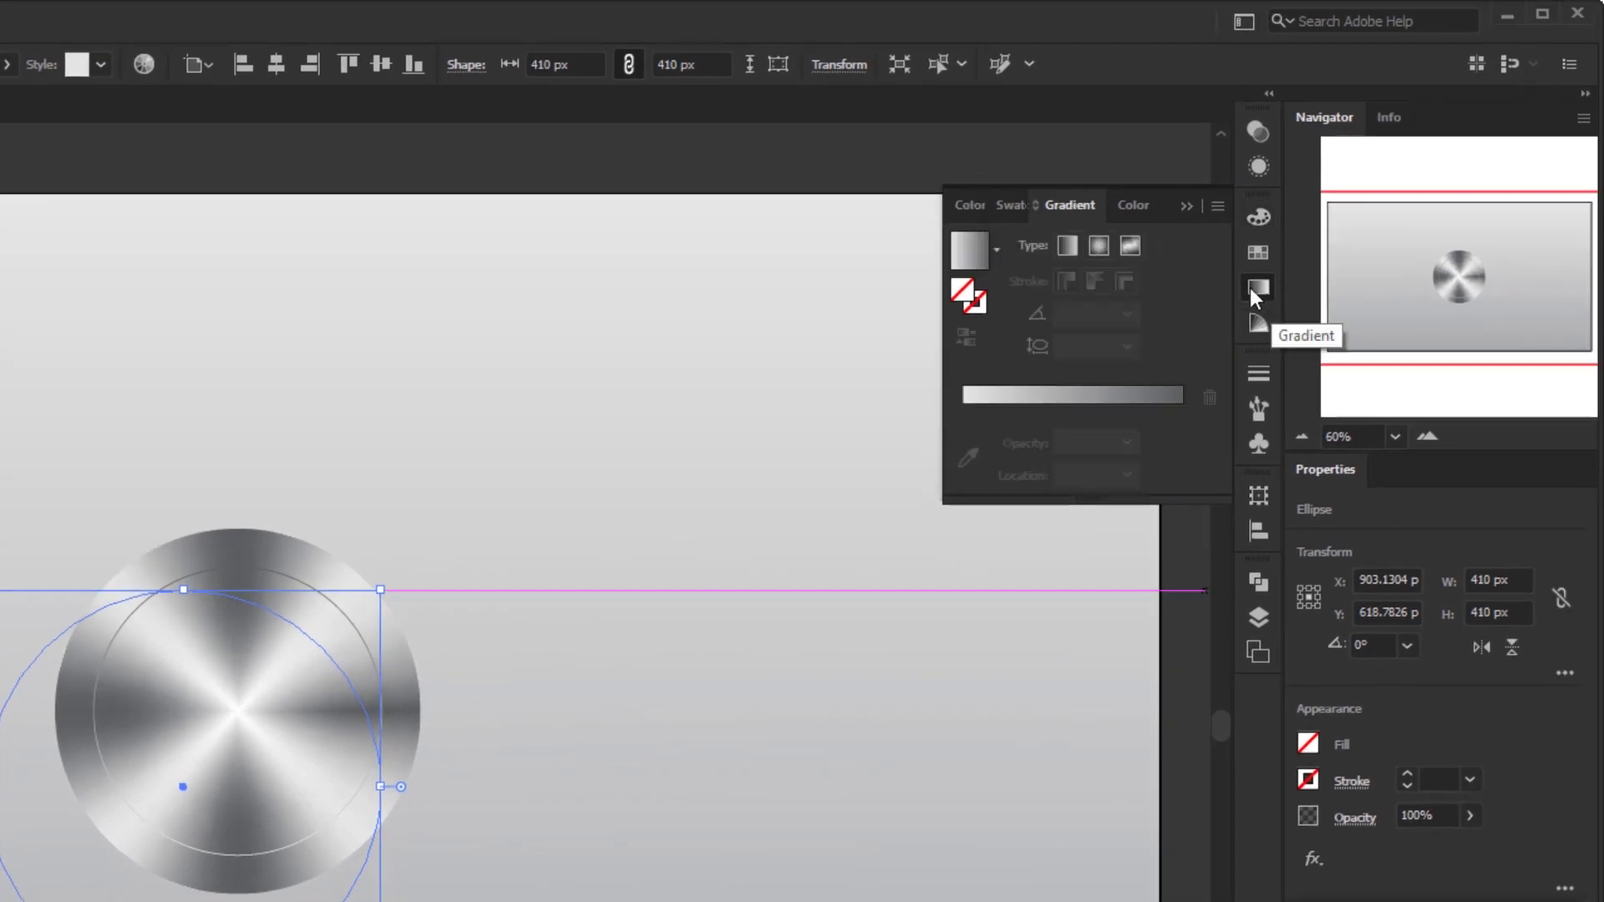
click(1105, 408)
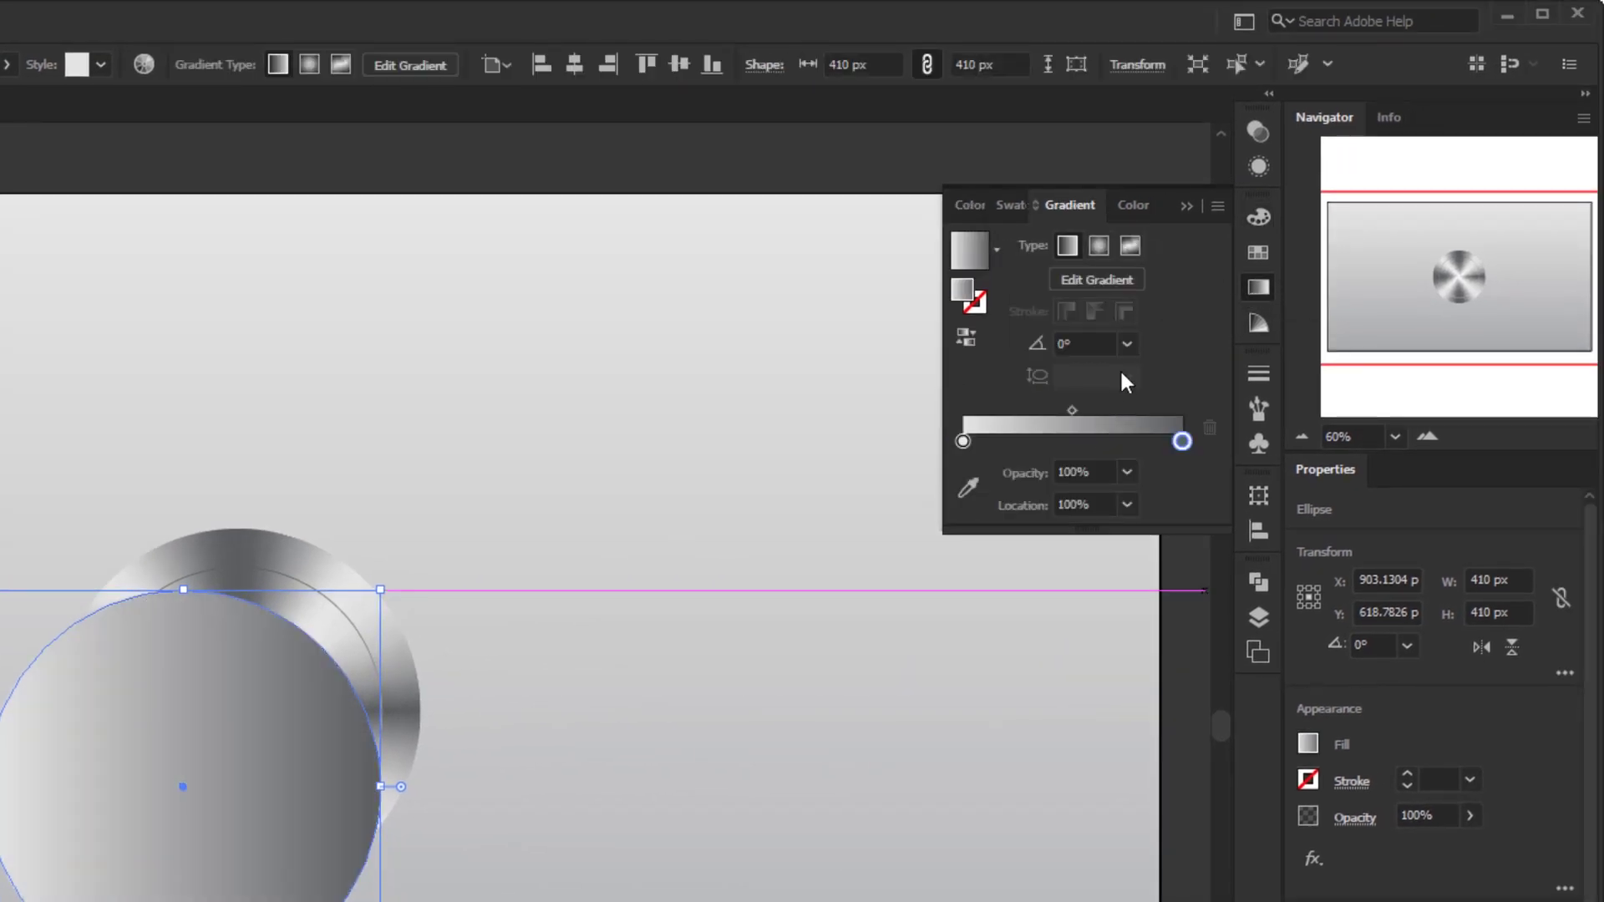
click(1128, 344)
click(1151, 480)
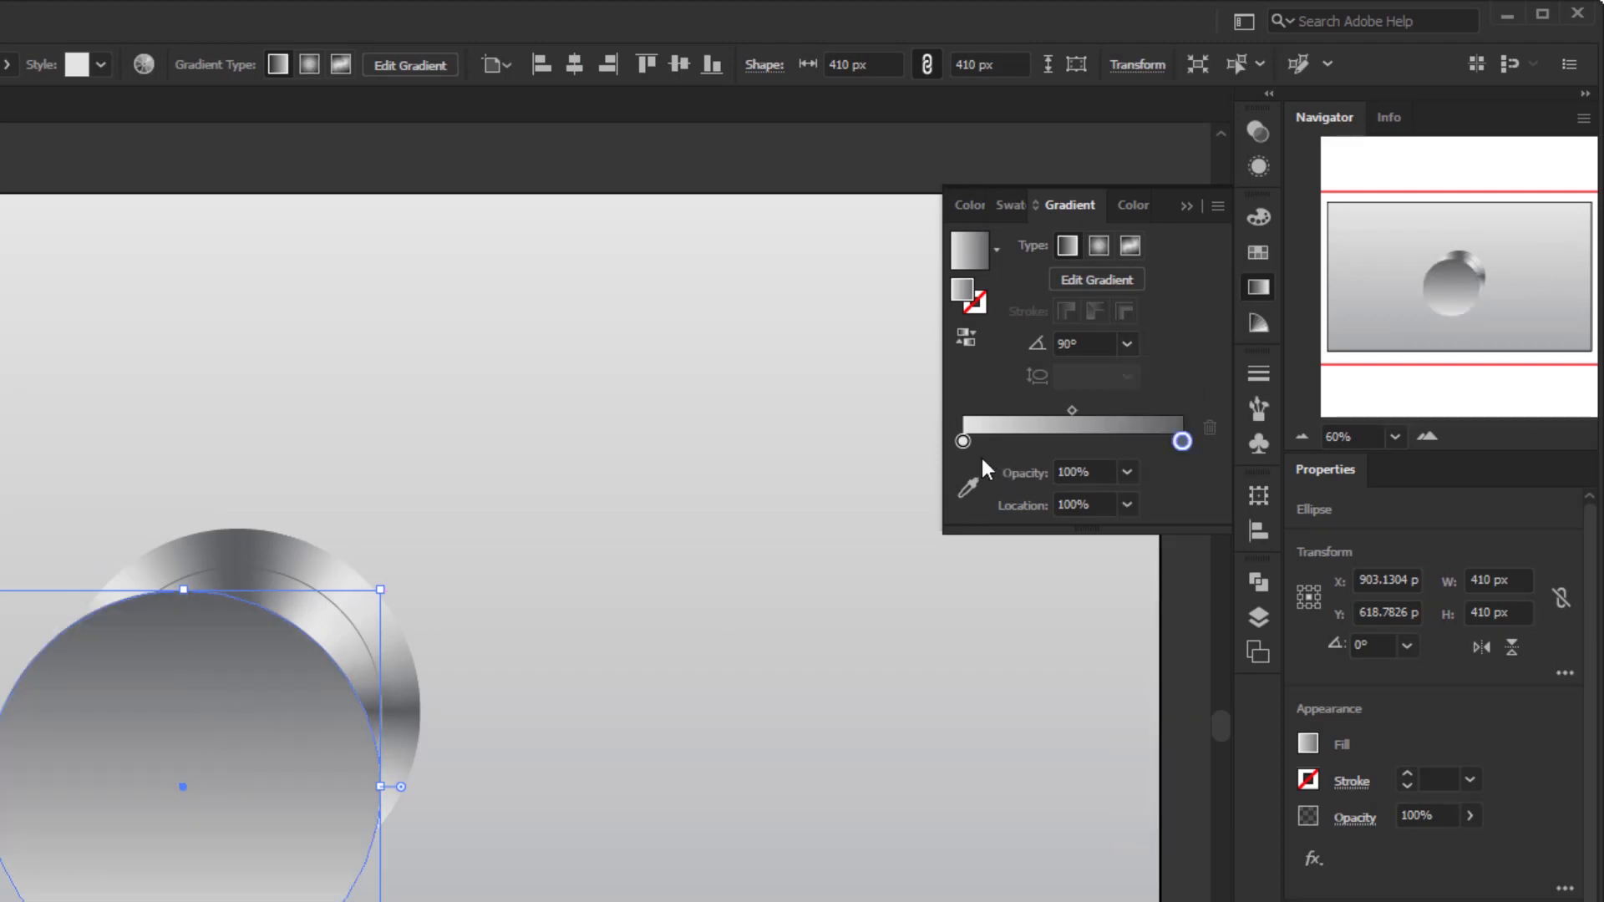
Set the gradient's left stop to dark grey and right stop to light grey.
click(962, 440)
click(967, 489)
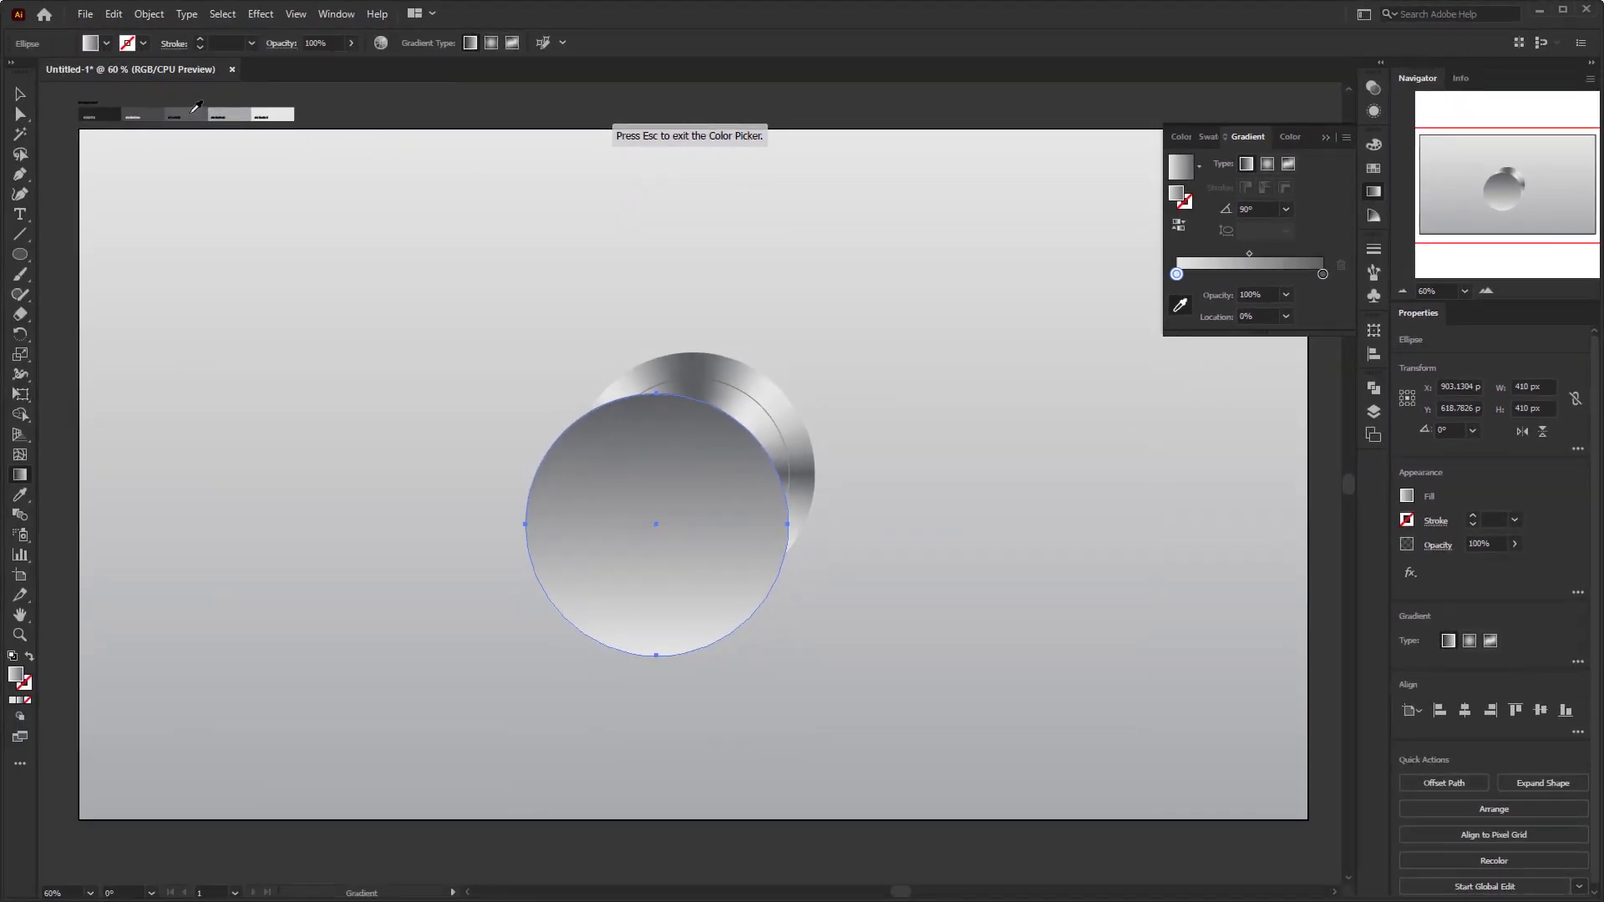
click(196, 106)
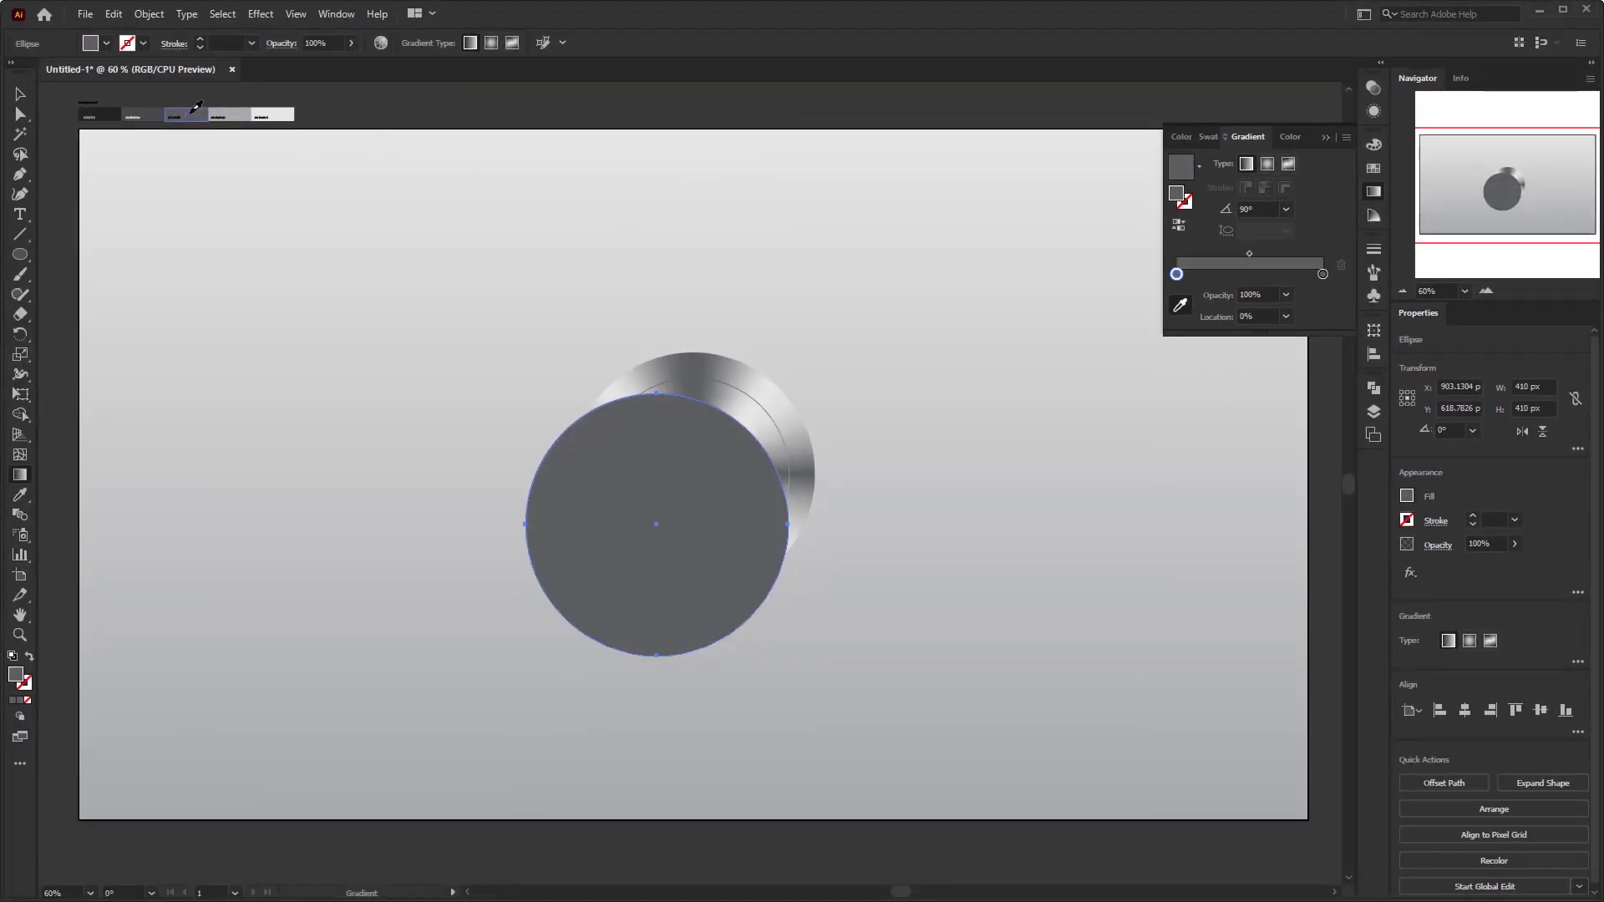
click(1322, 274)
click(284, 107)
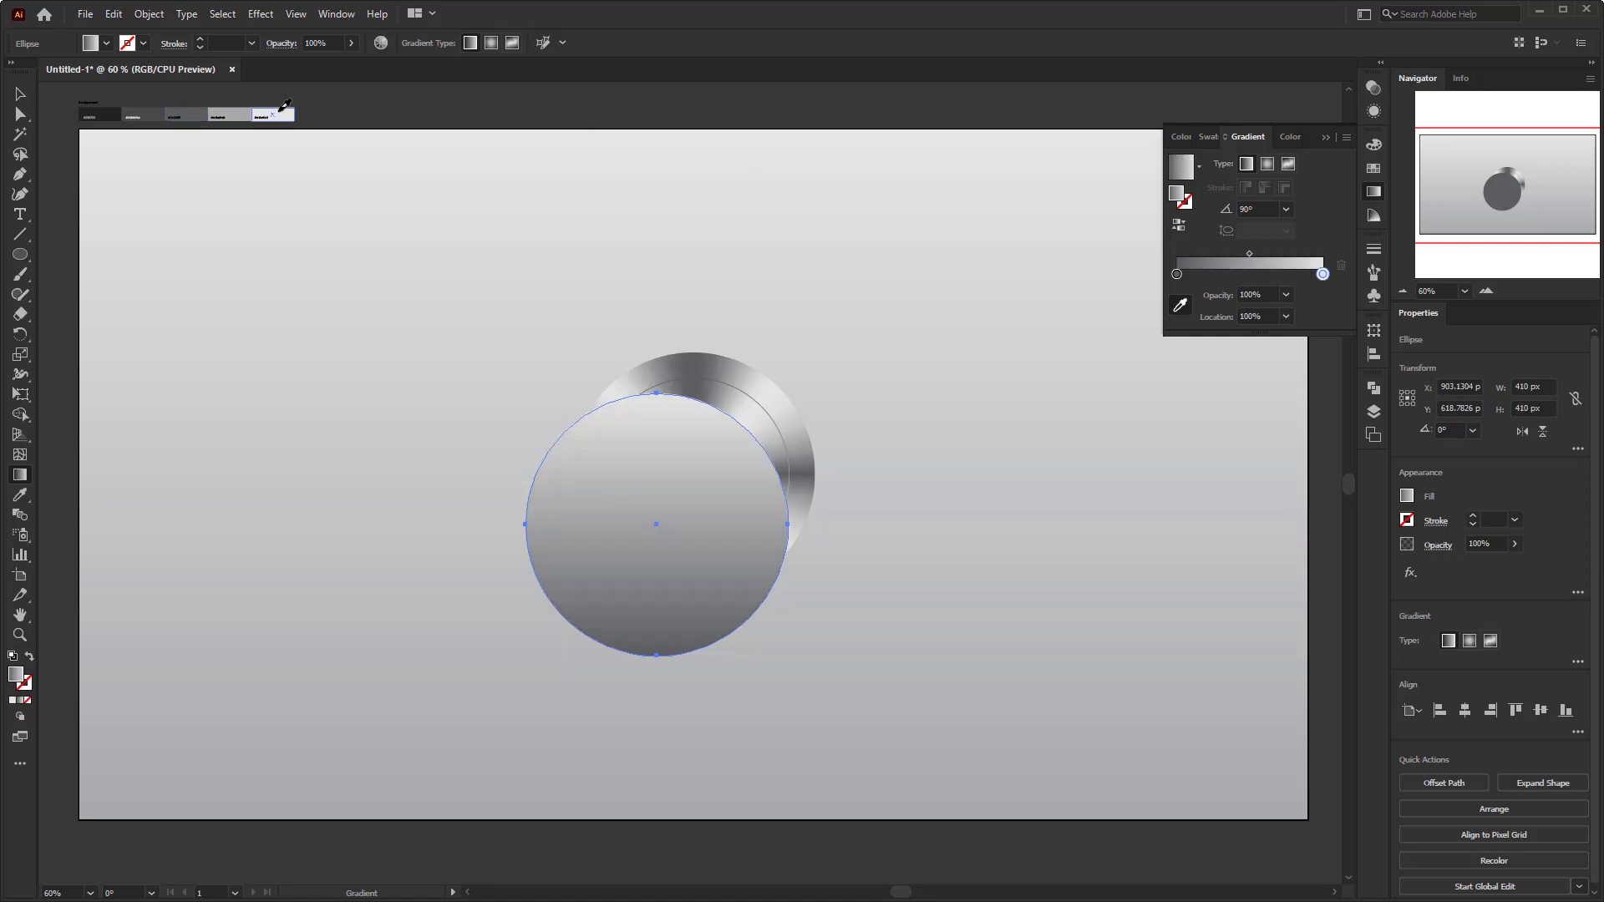
key(v)
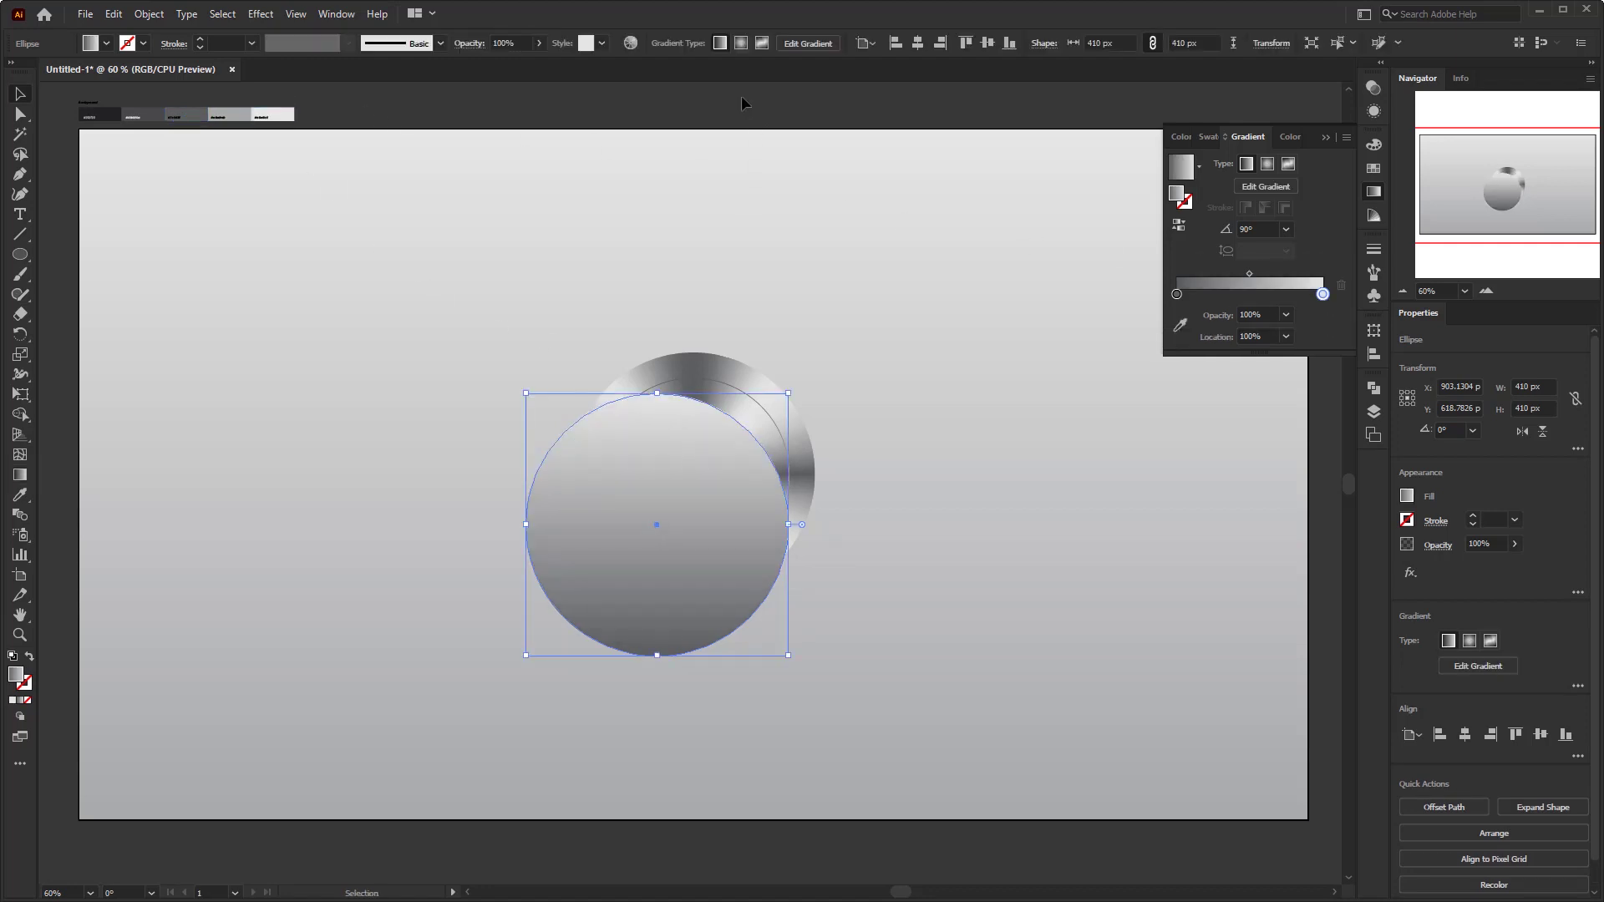
Centre the grey circle on the artboard and send it backward twice behind the mesh face.
click(917, 43)
click(988, 42)
right_click(683, 400)
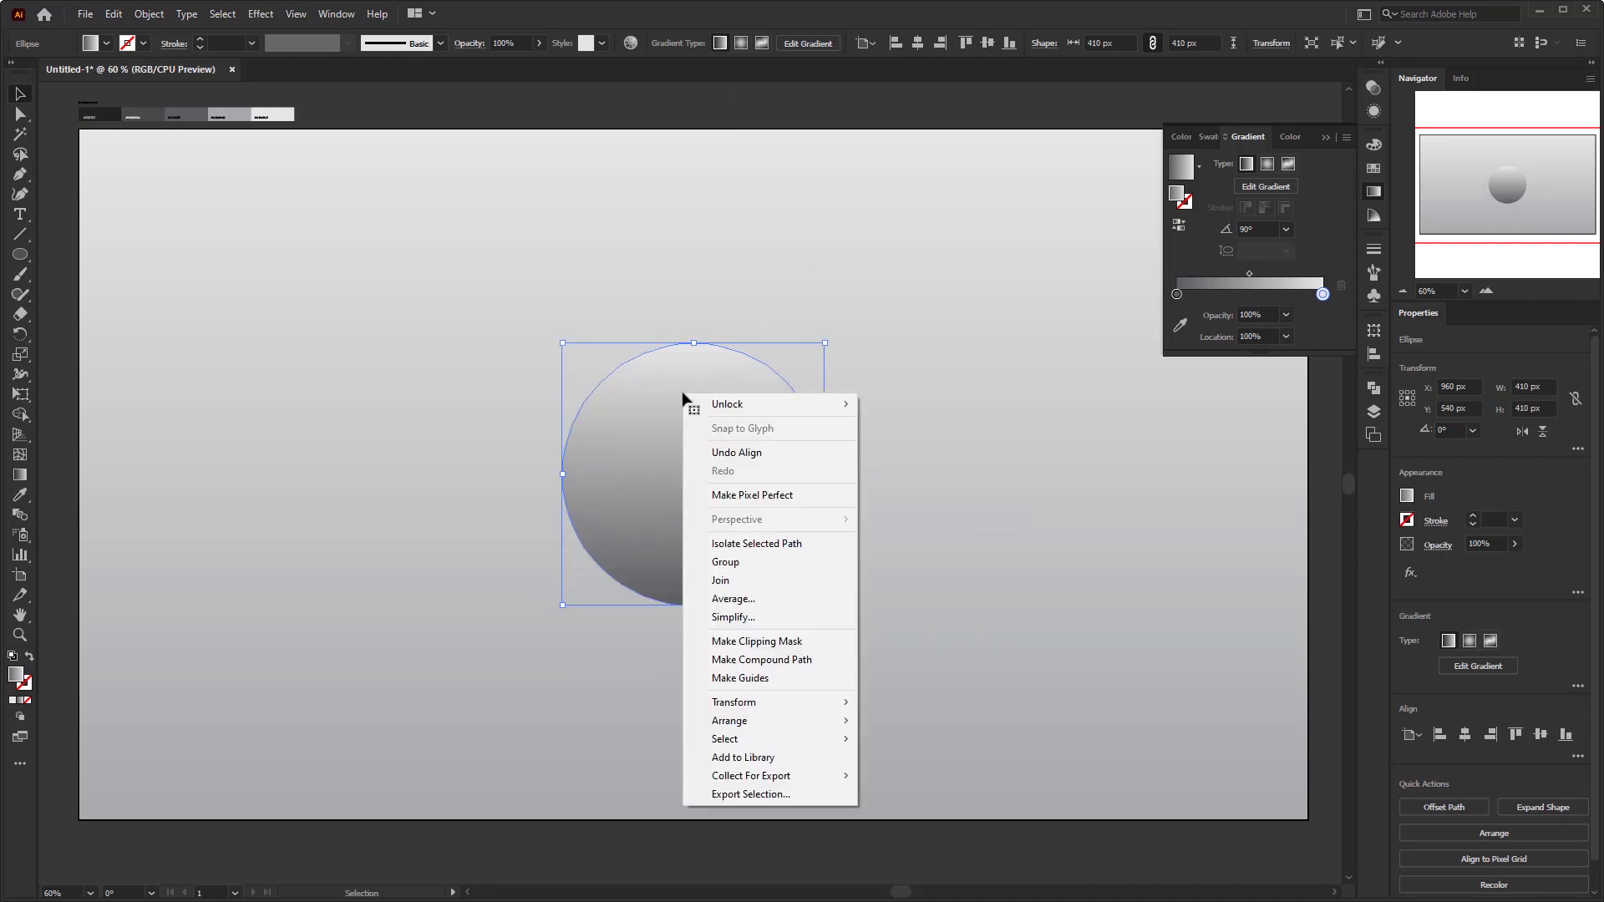
mouse_move(827, 720)
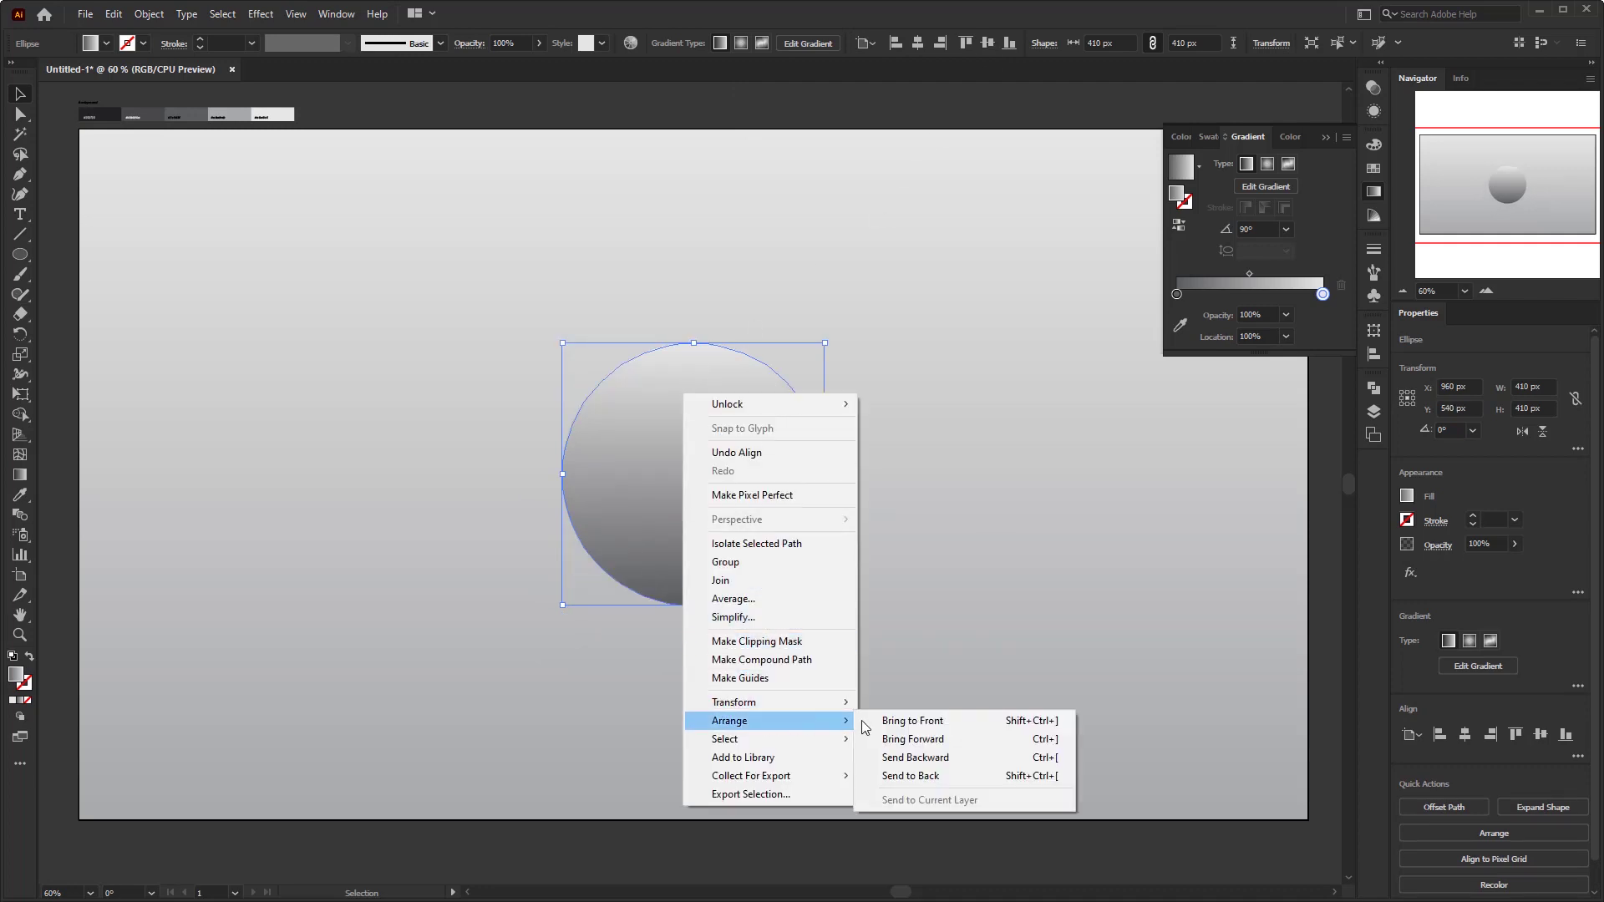
click(913, 757)
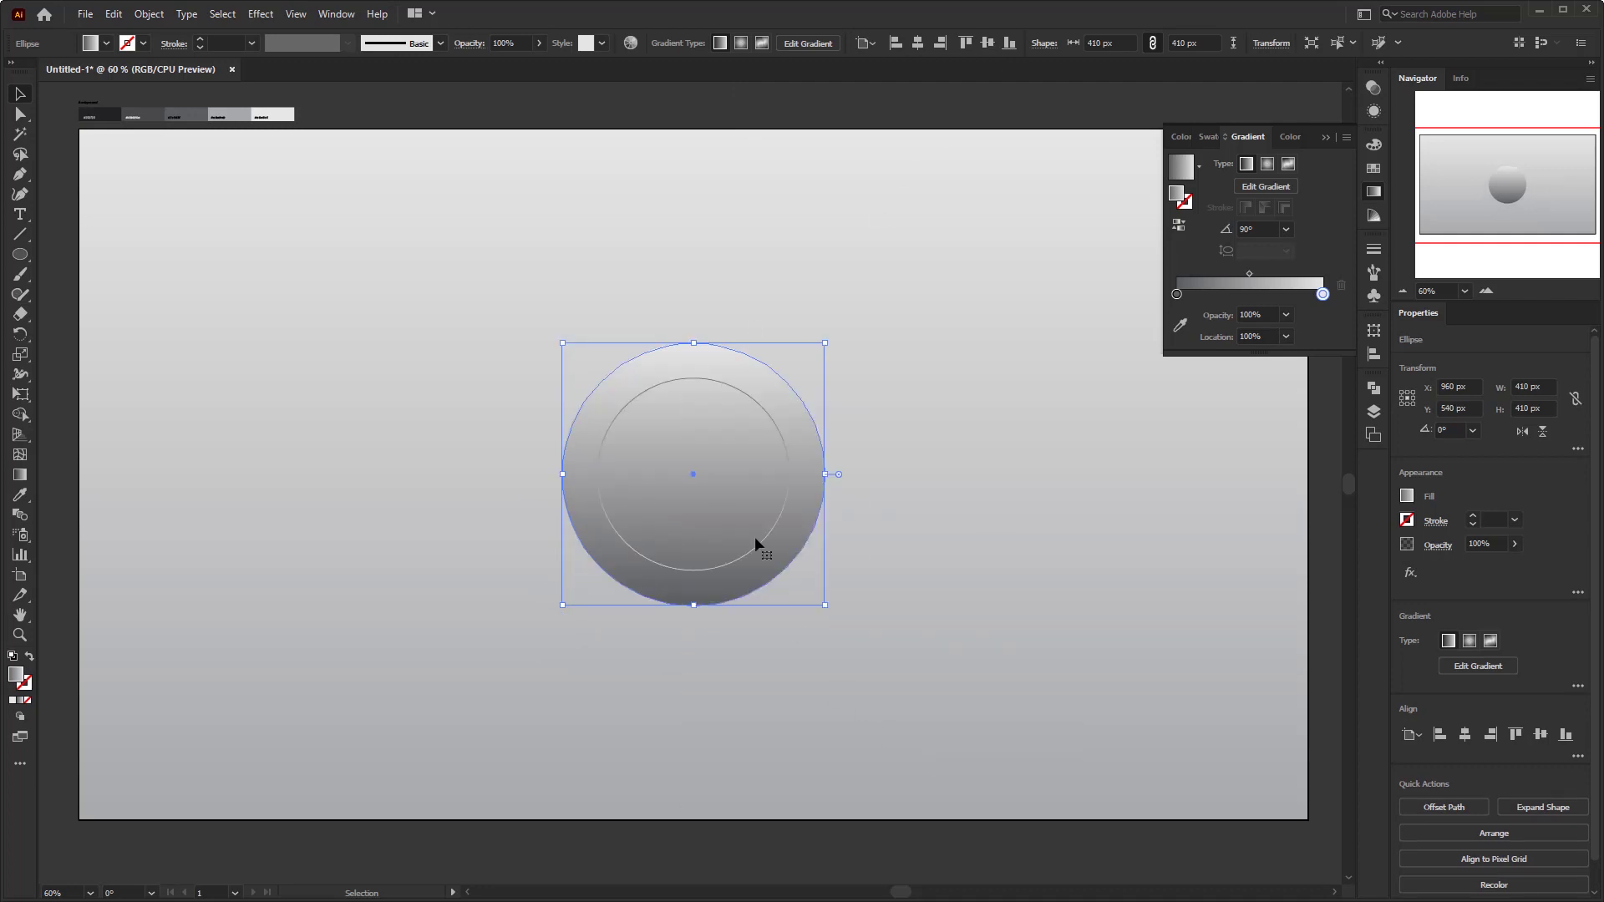
right_click(689, 371)
mouse_move(793, 696)
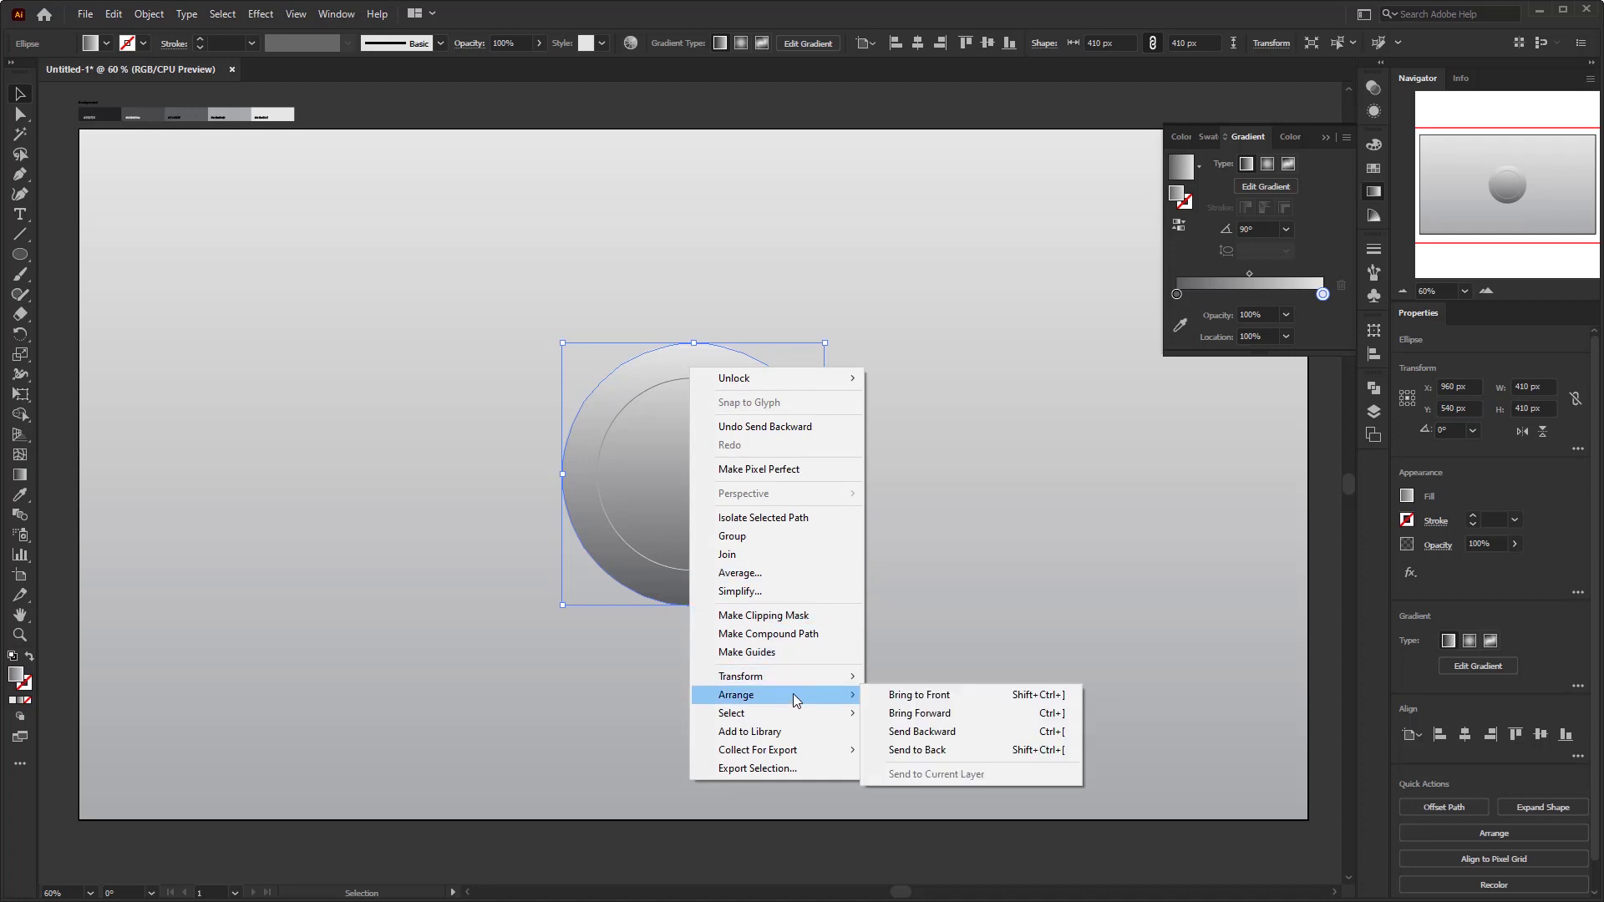
click(935, 732)
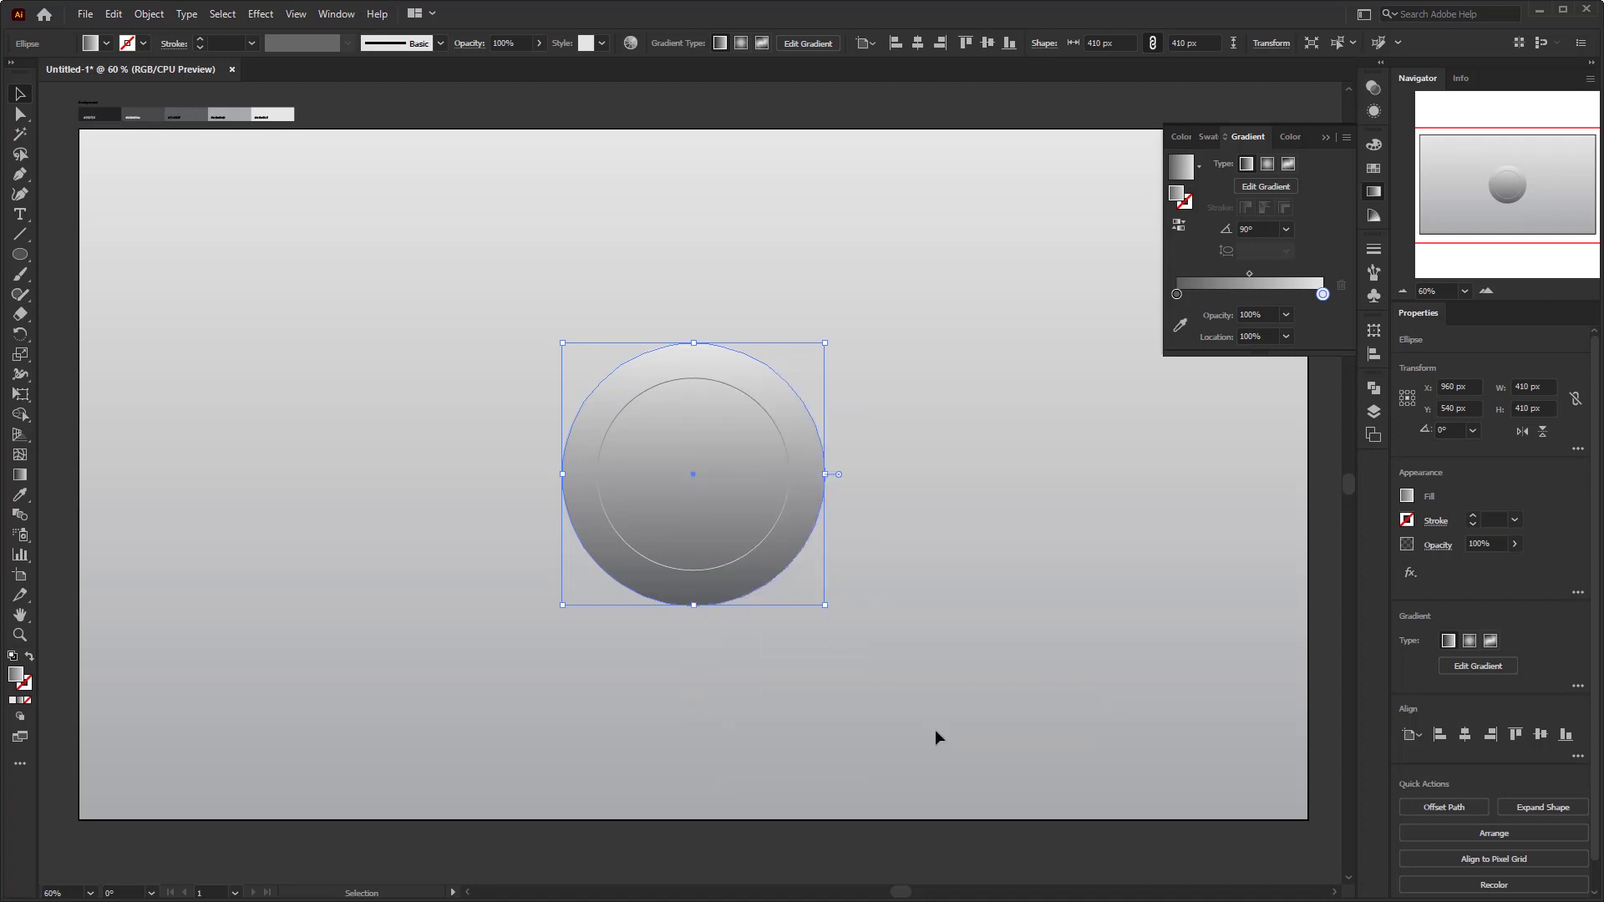
click(689, 297)
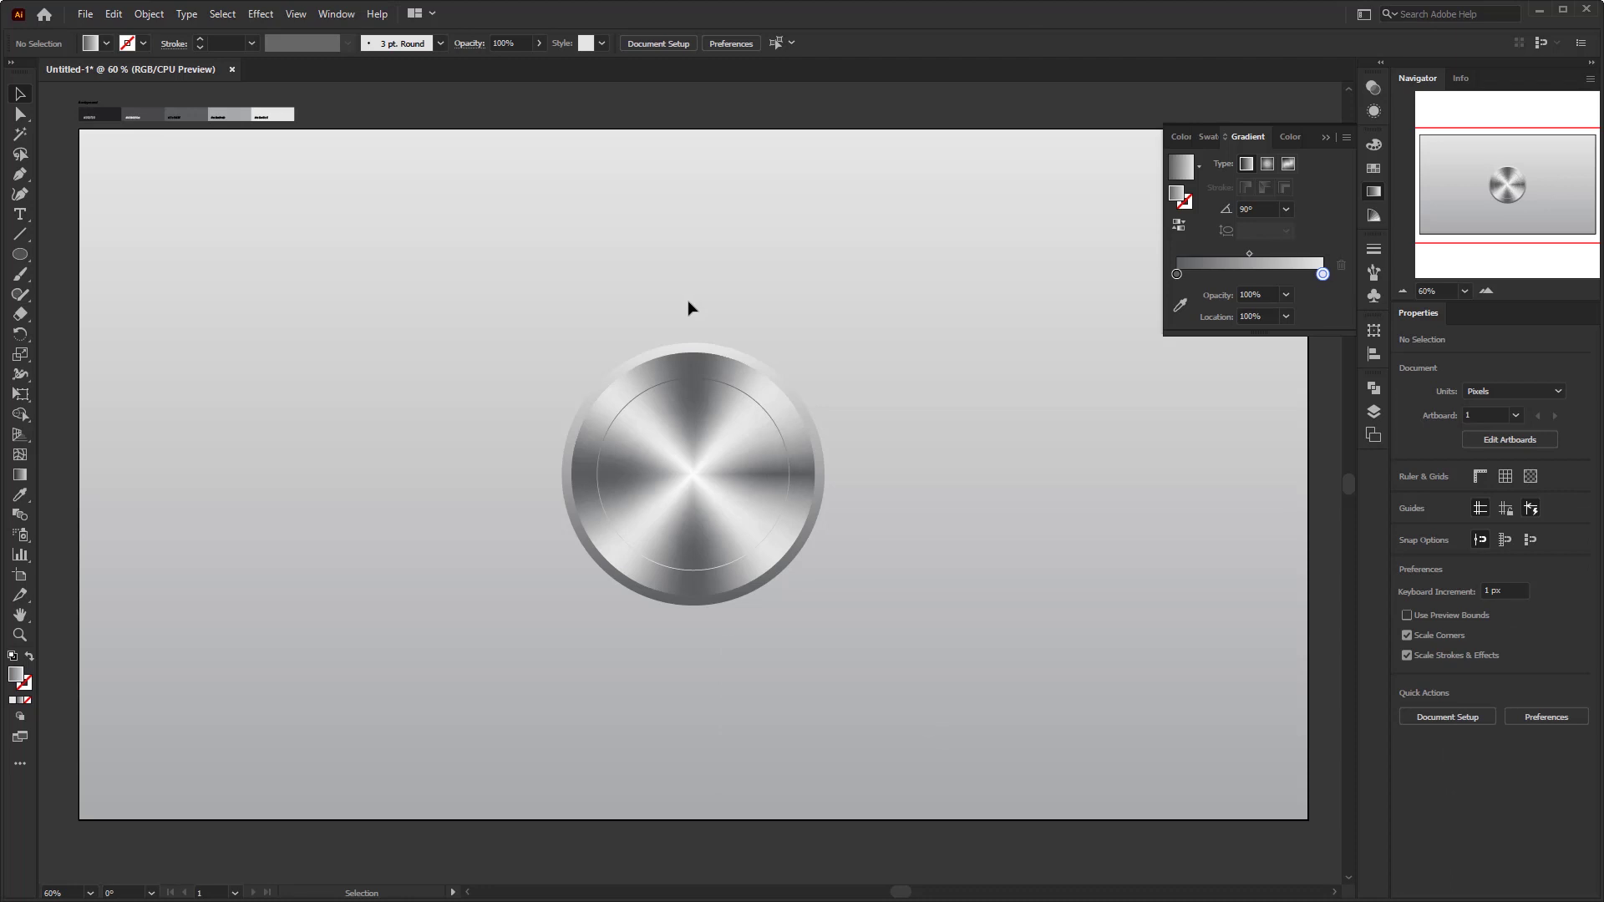
Create a 2 px Offset Path around the button's circle and deselect to show the dark edge.
click(689, 347)
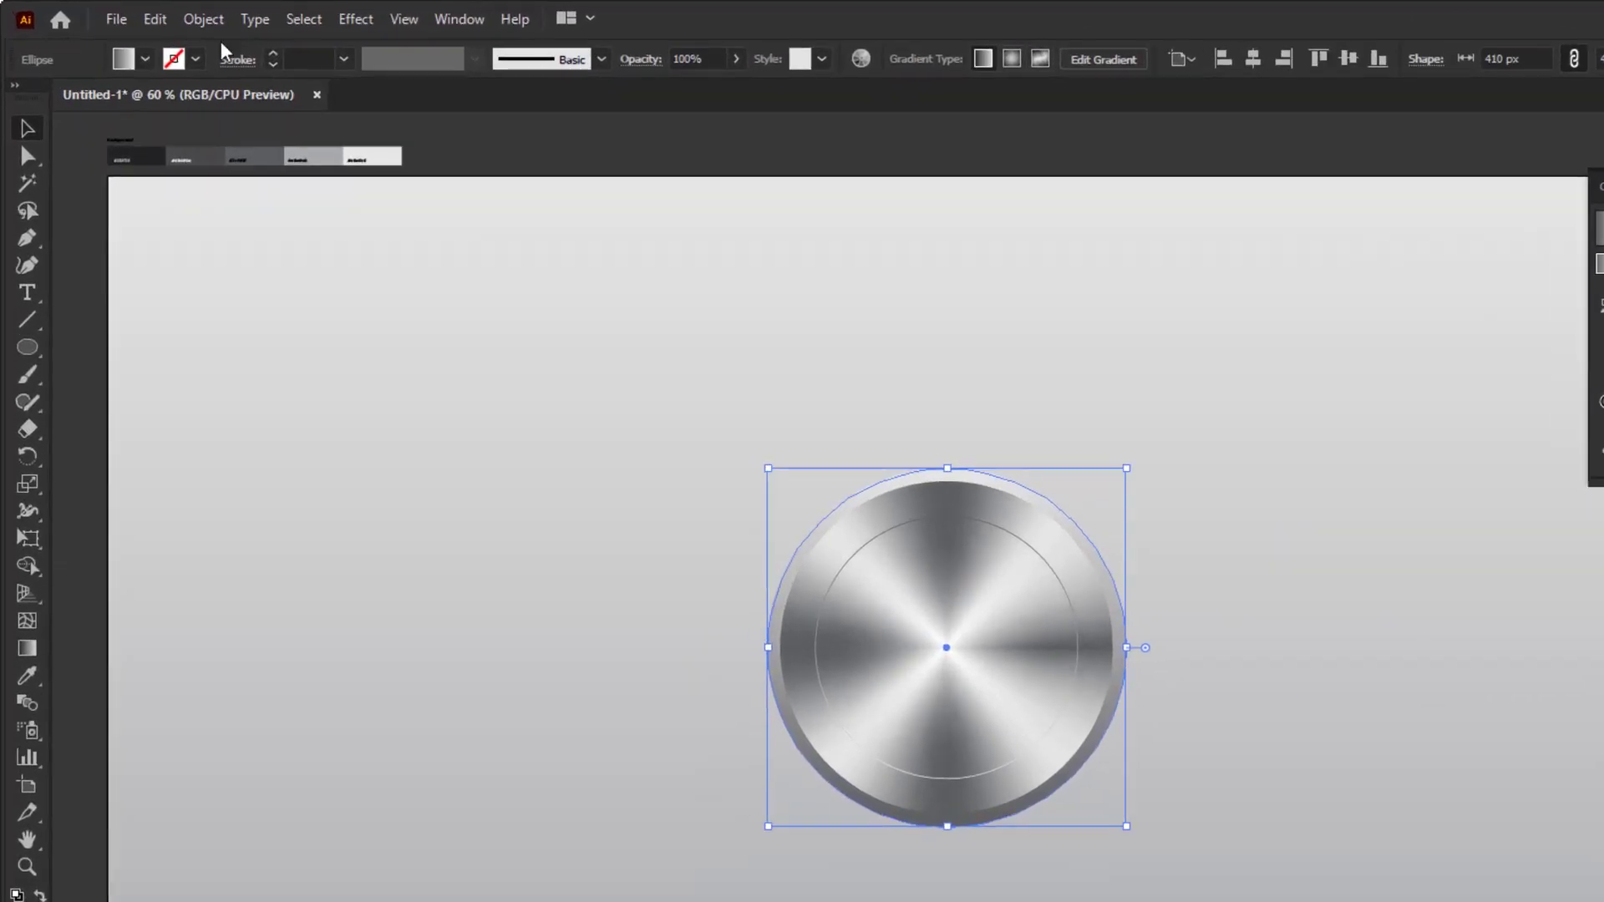
click(149, 13)
mouse_move(359, 619)
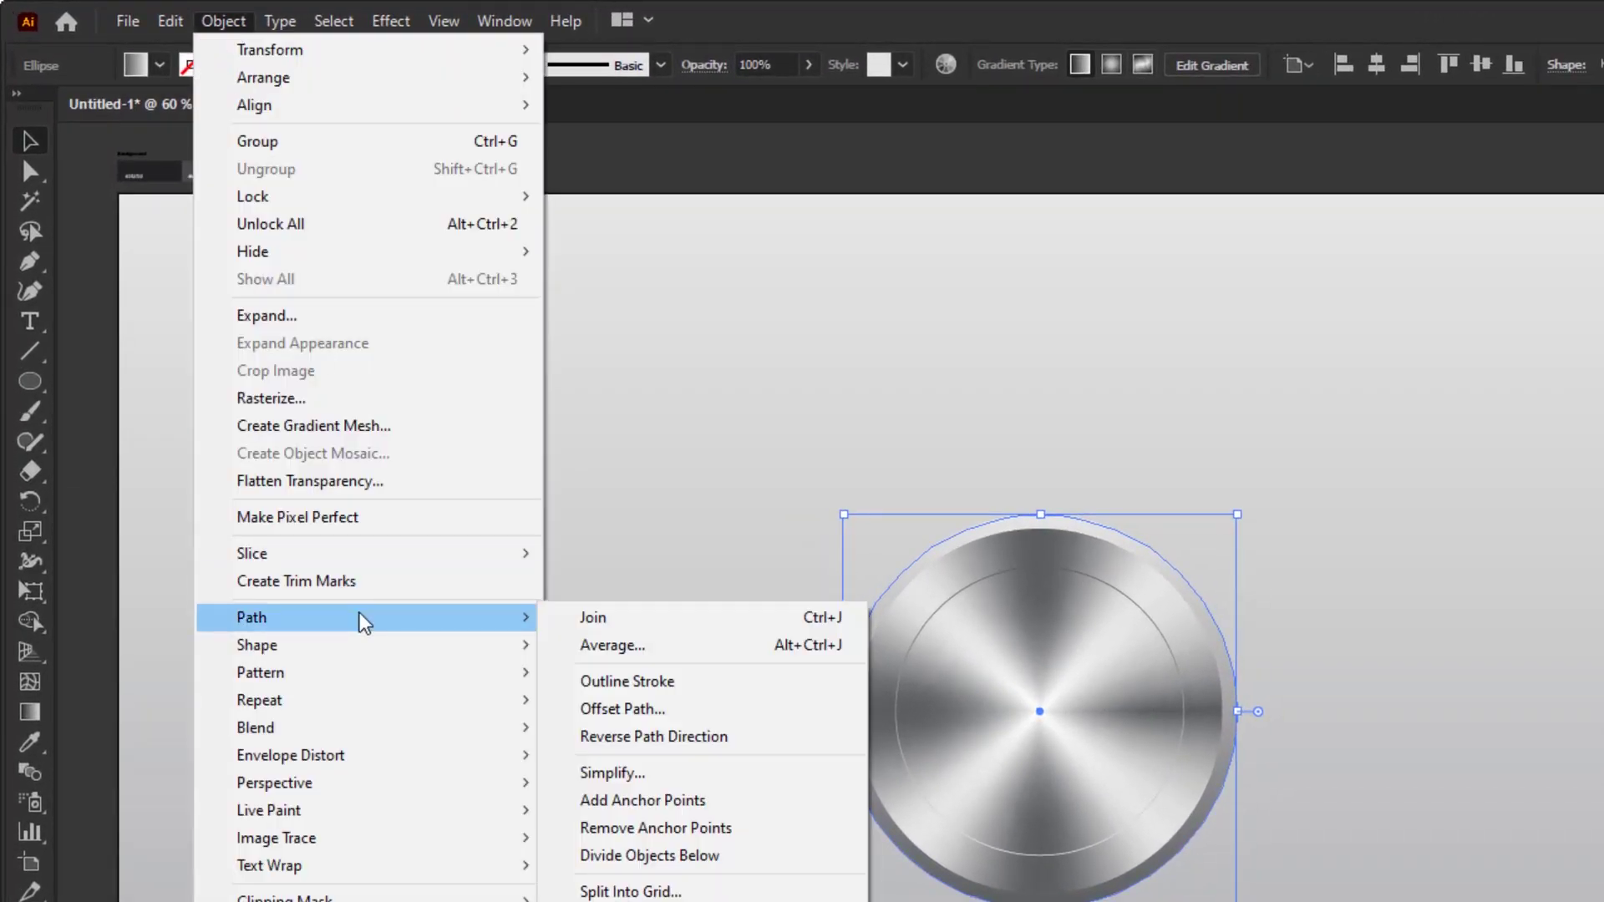
click(659, 711)
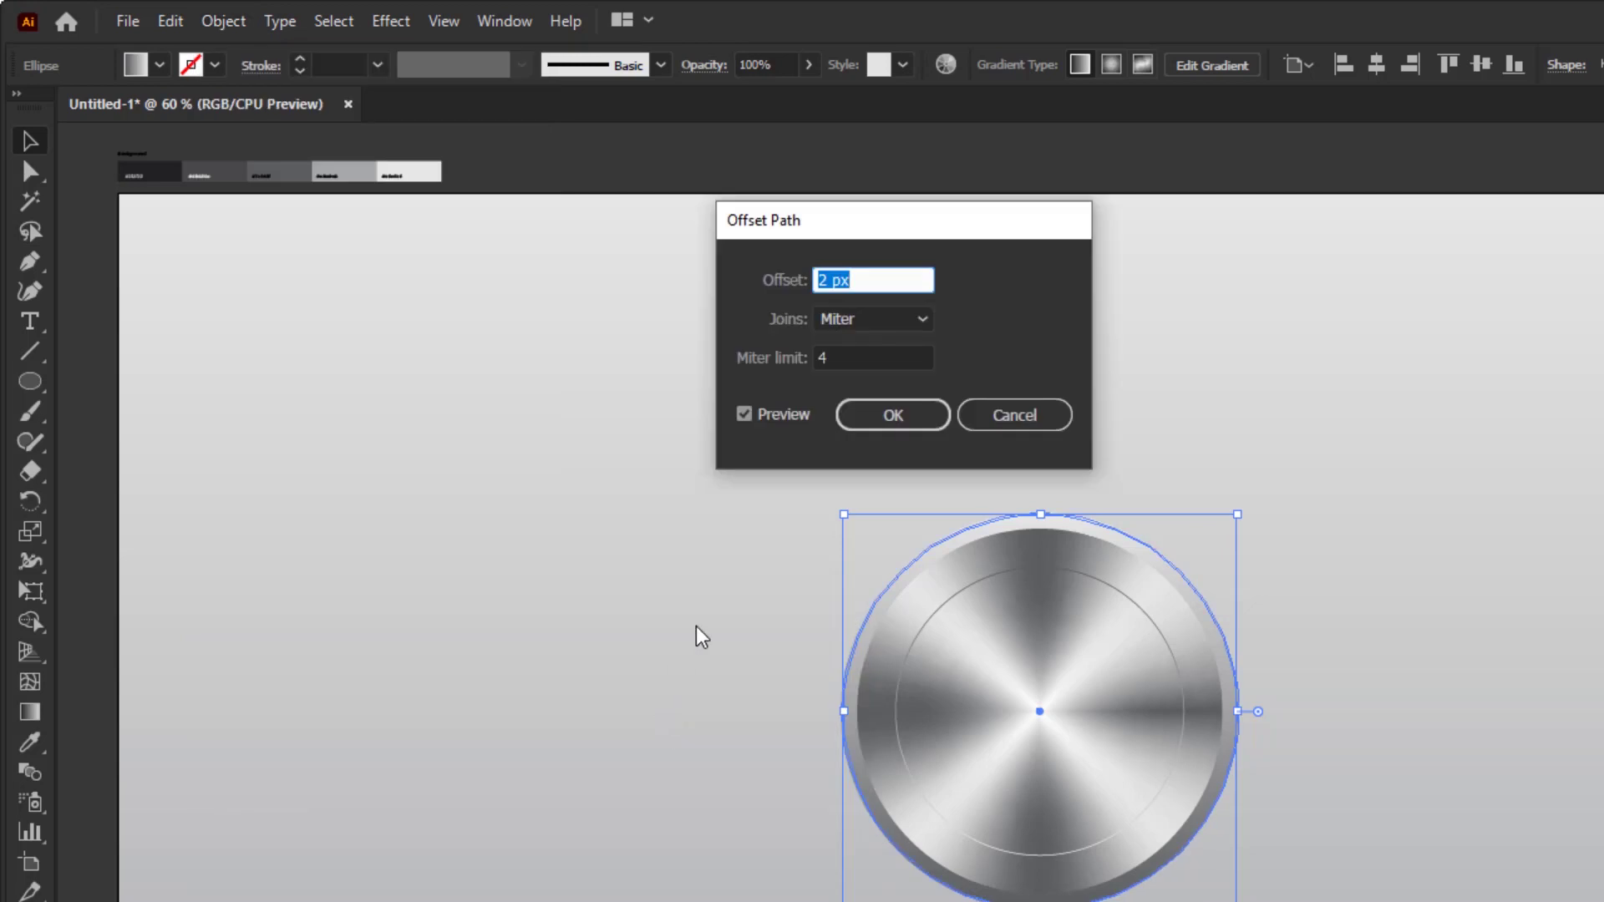
text(2)
click(893, 415)
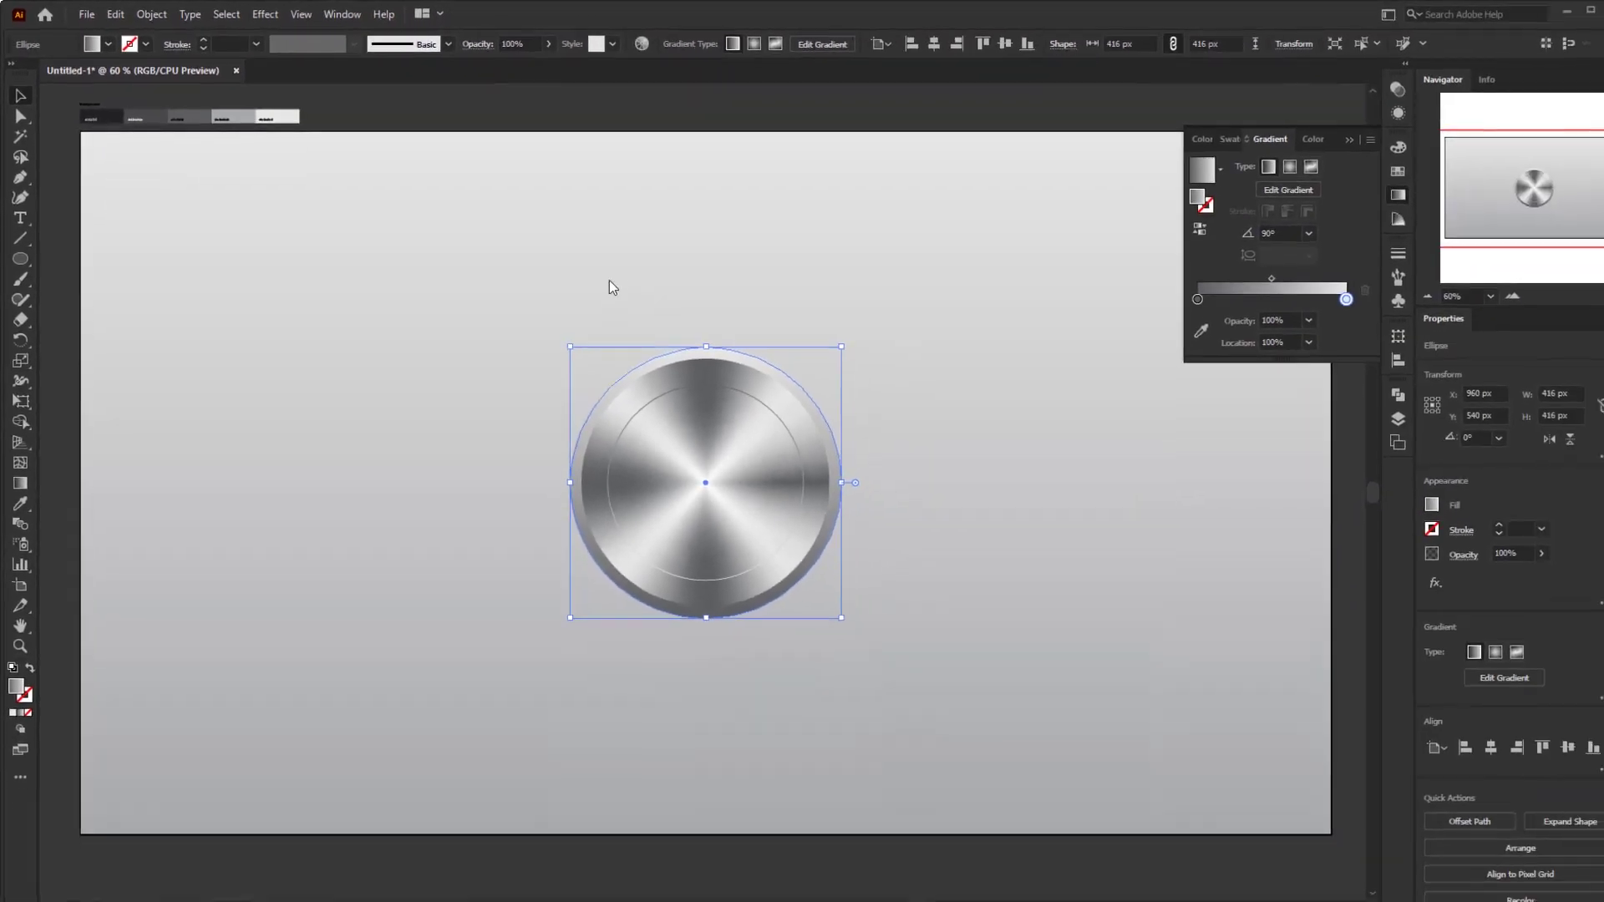
key(i)
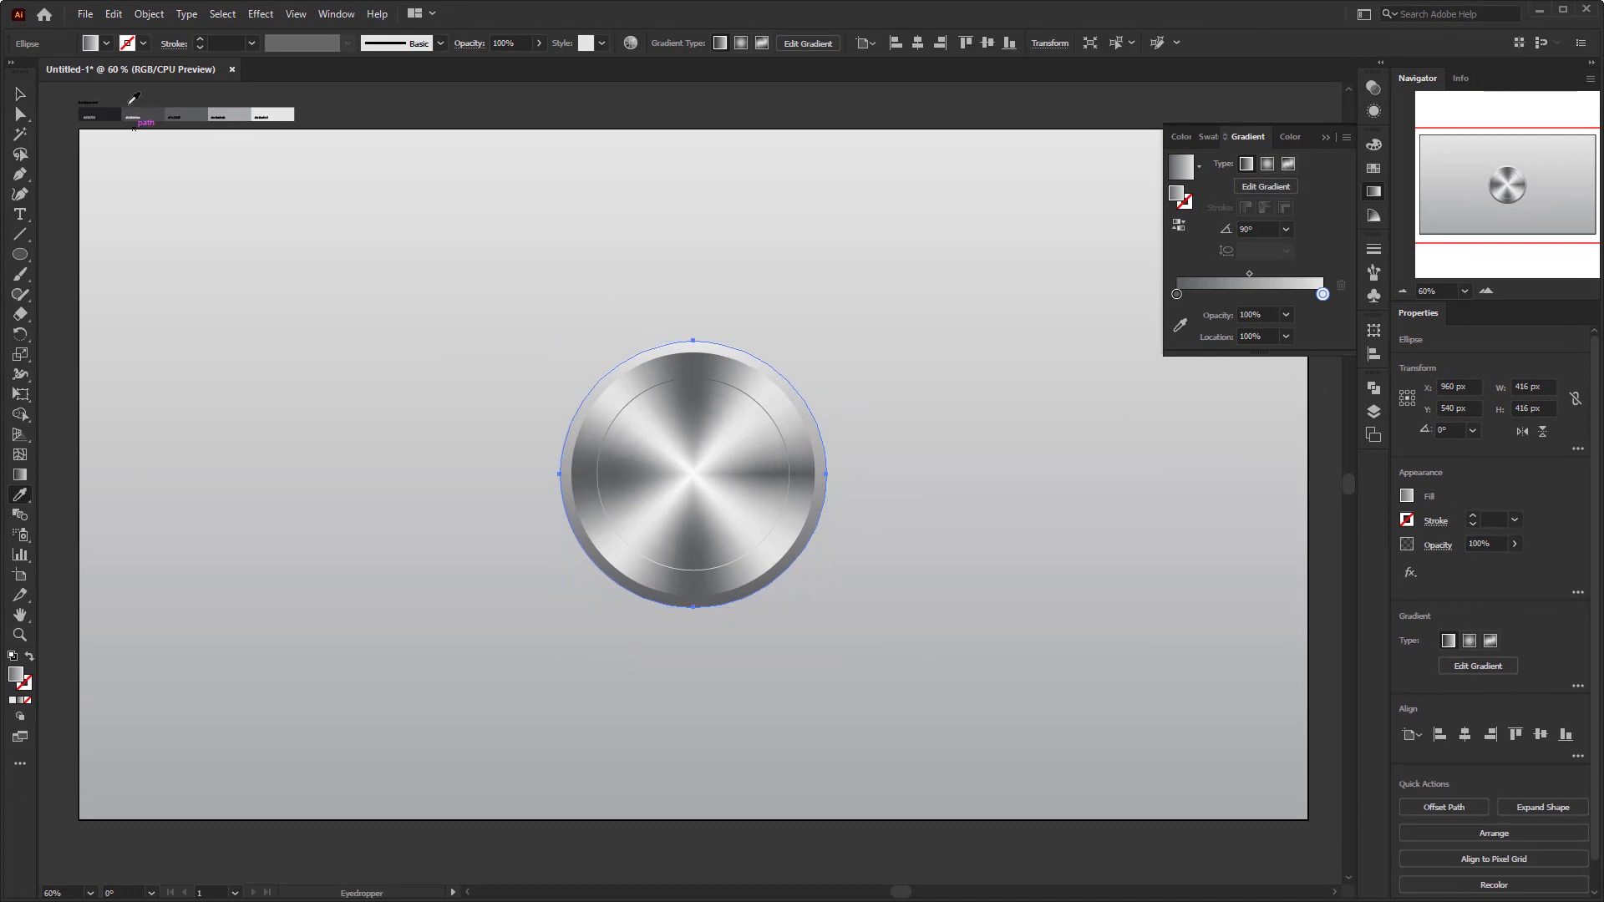
key(v)
click(668, 592)
click(696, 643)
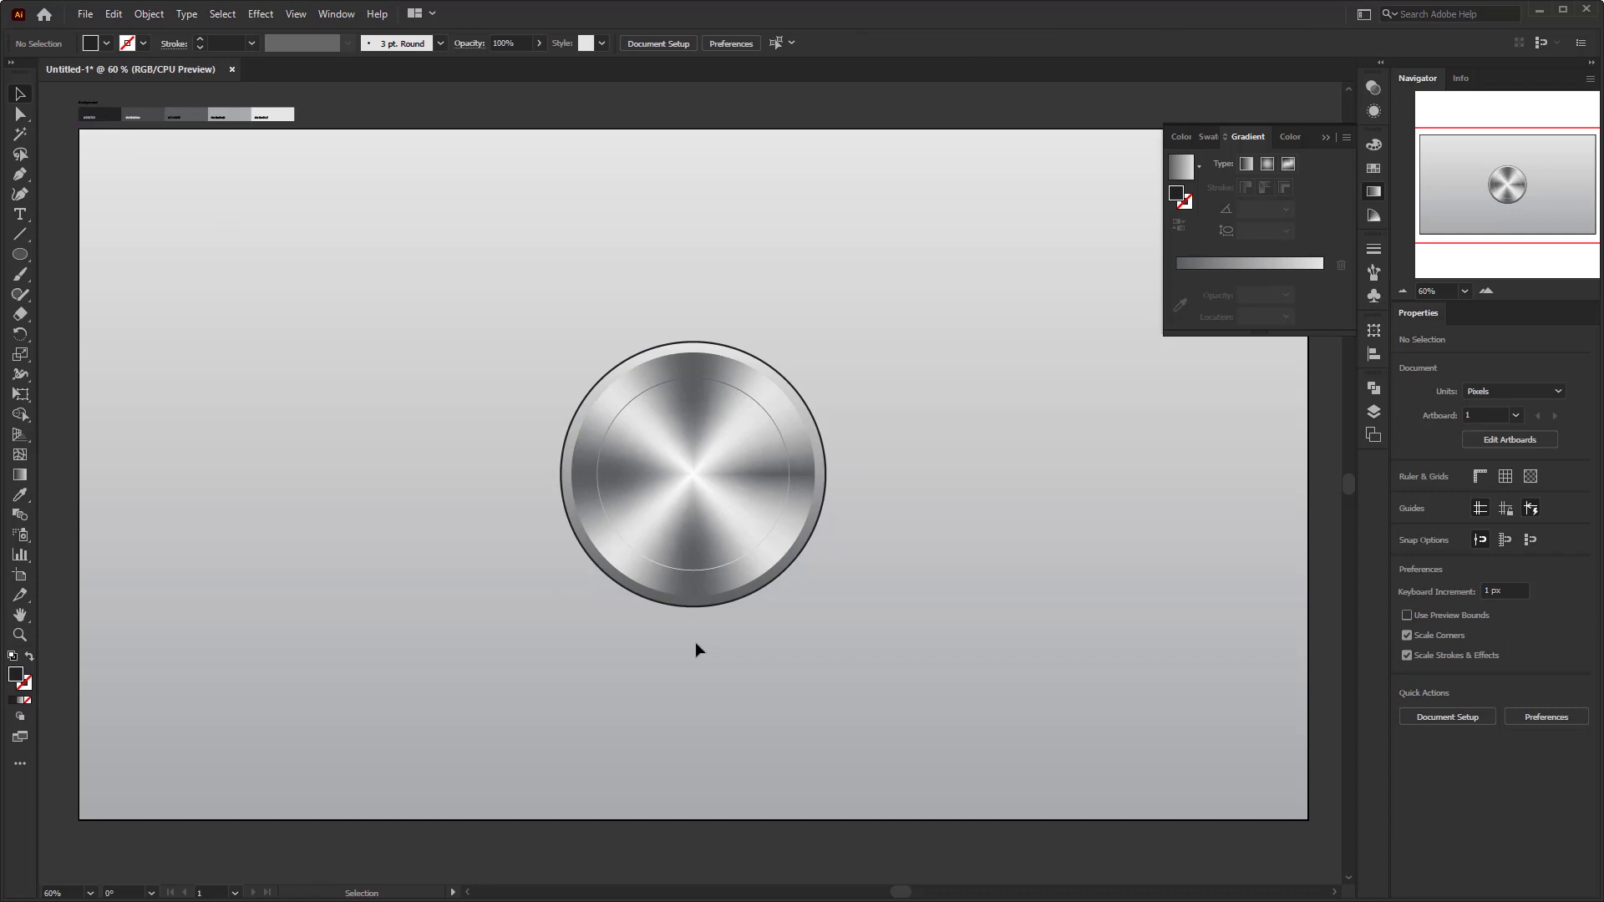
Add a black Multiply drop shadow to the outer circle: 75% opacity, X 0, Y 15 px, 10 px blur.
click(686, 603)
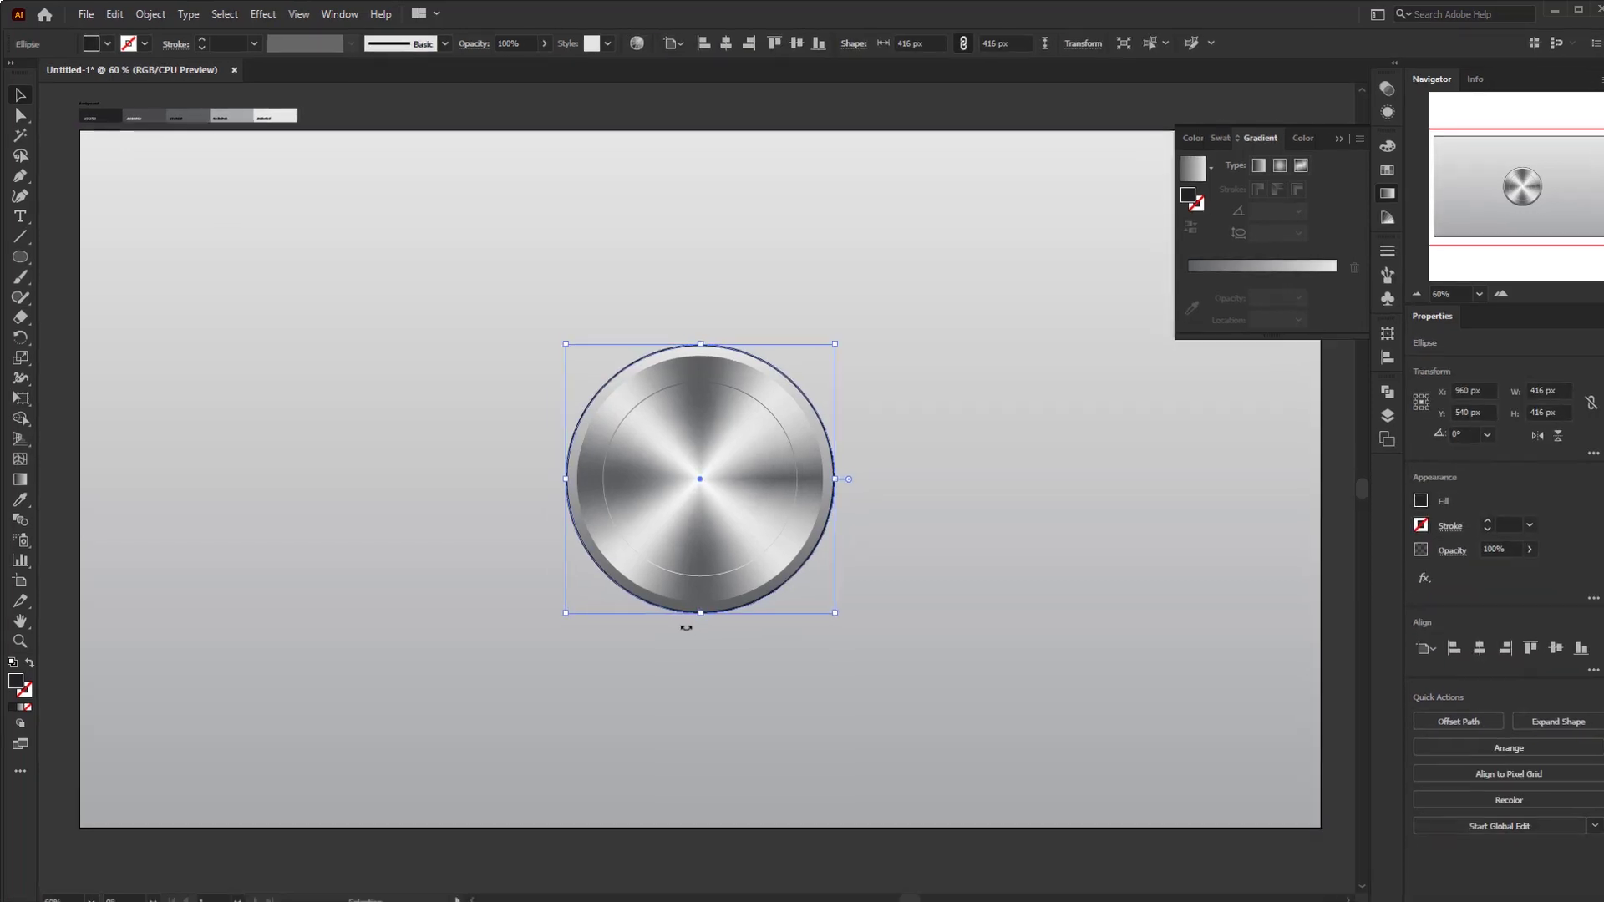
click(262, 14)
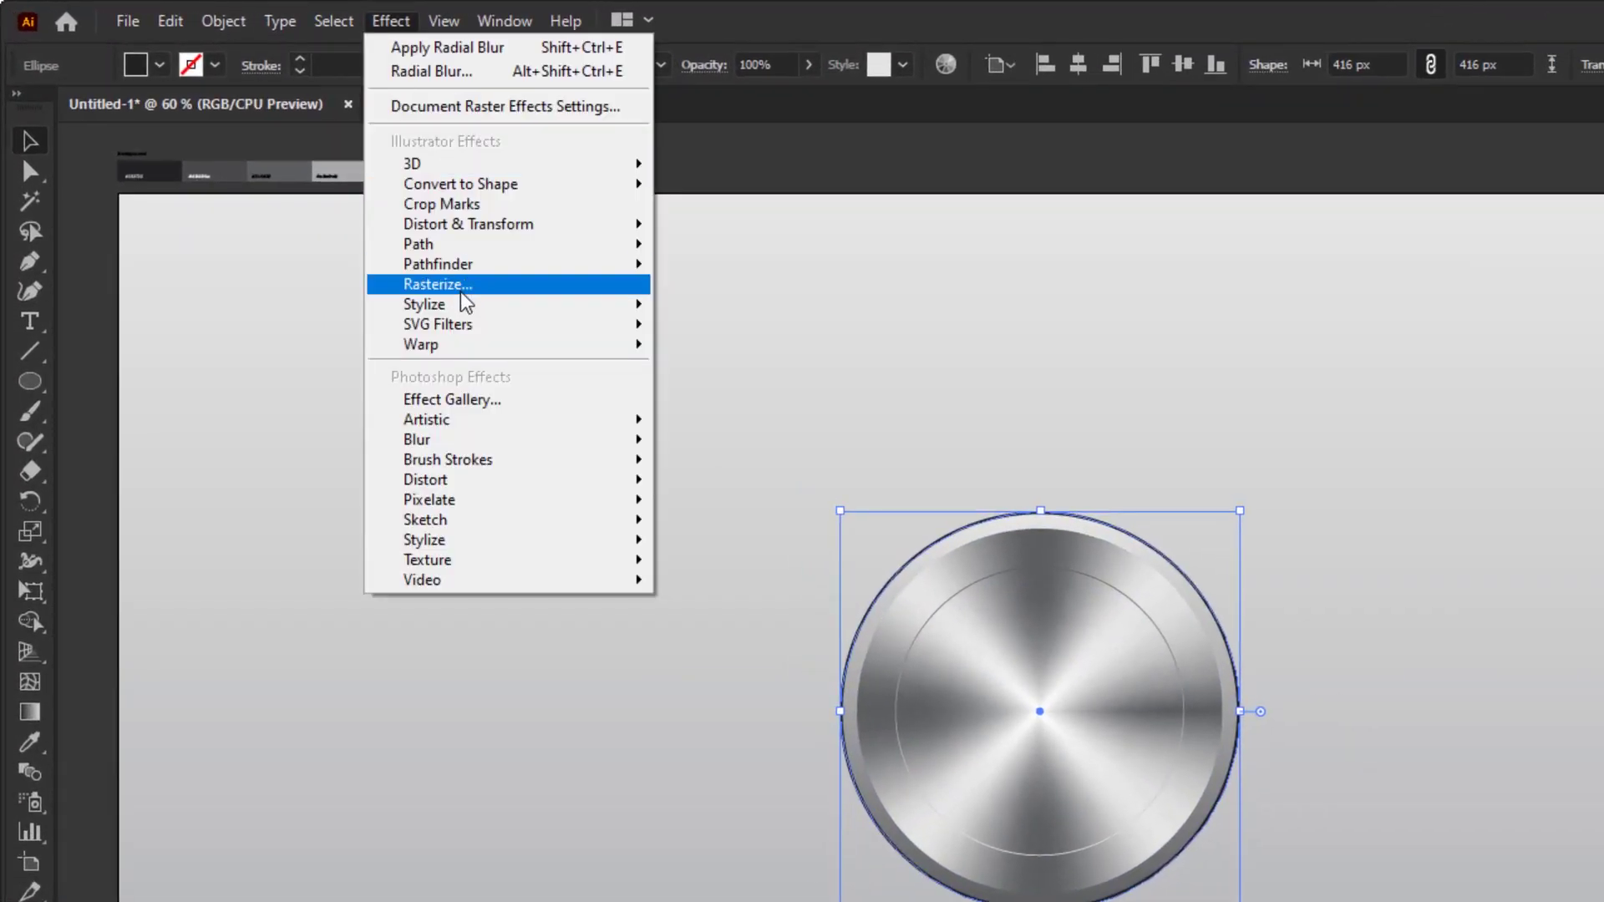
mouse_move(464, 304)
click(725, 308)
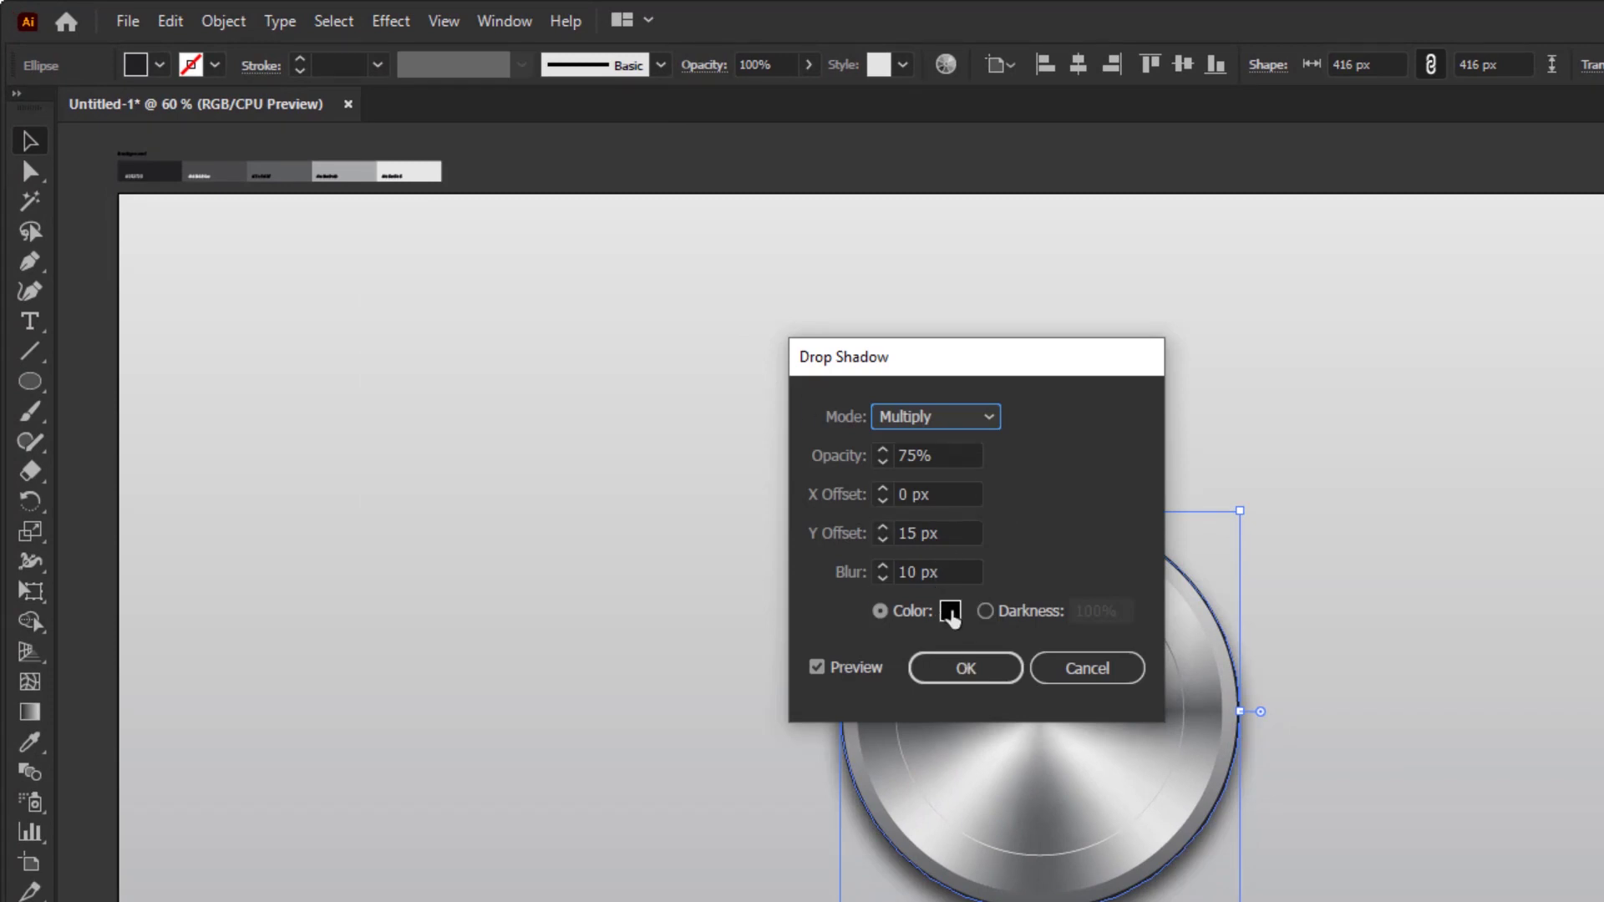
click(949, 610)
drag(994, 701, 860, 835)
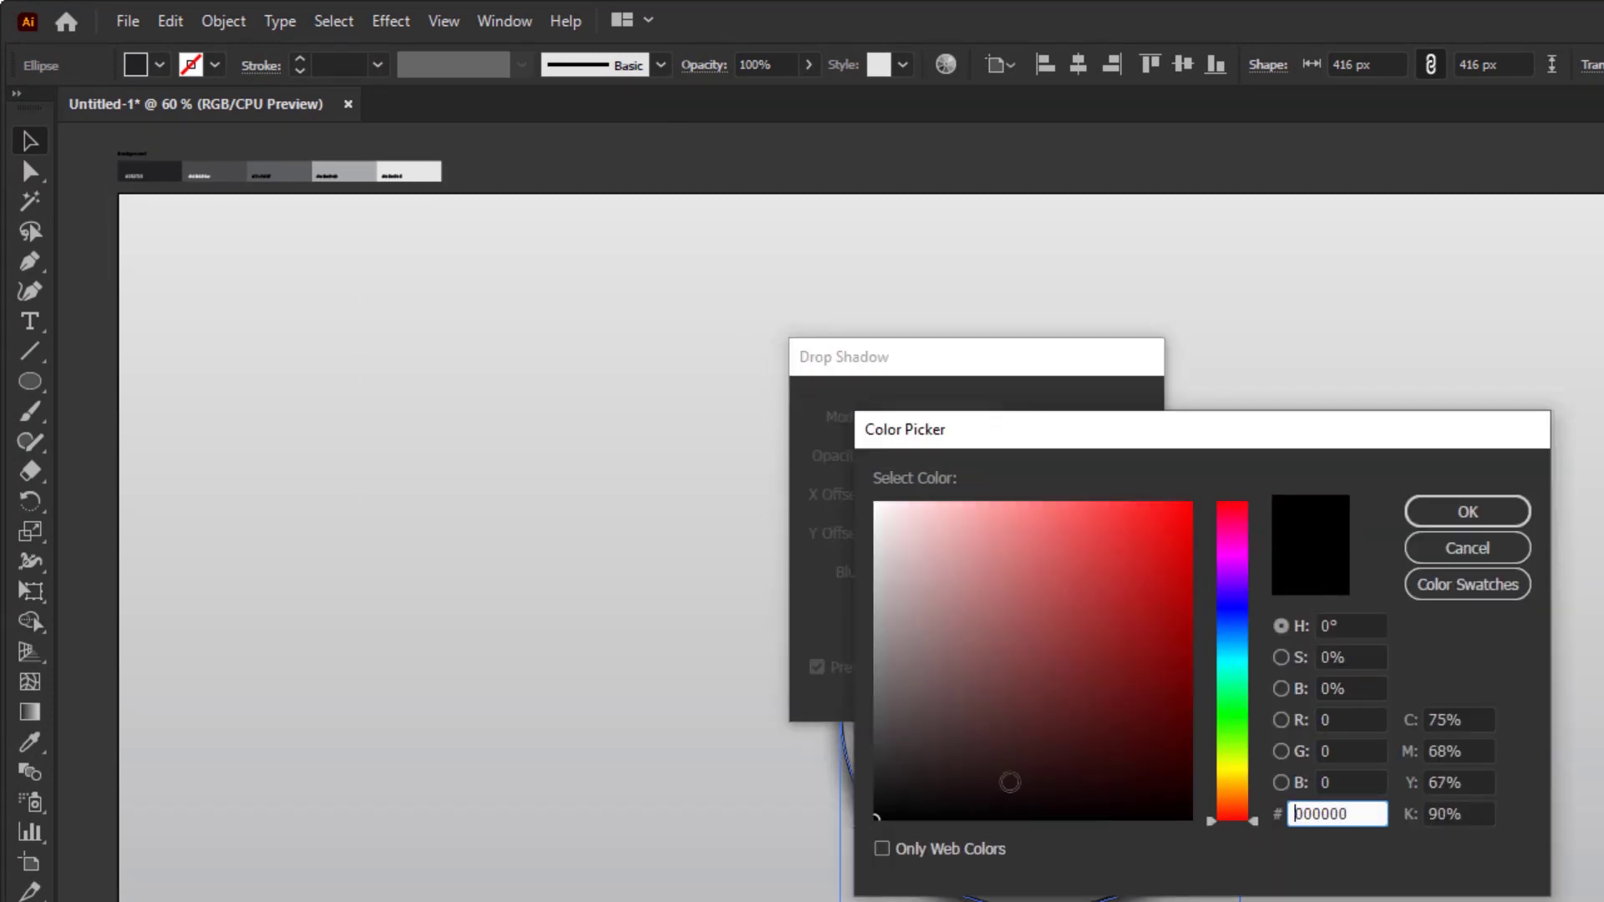
click(1462, 509)
click(938, 454)
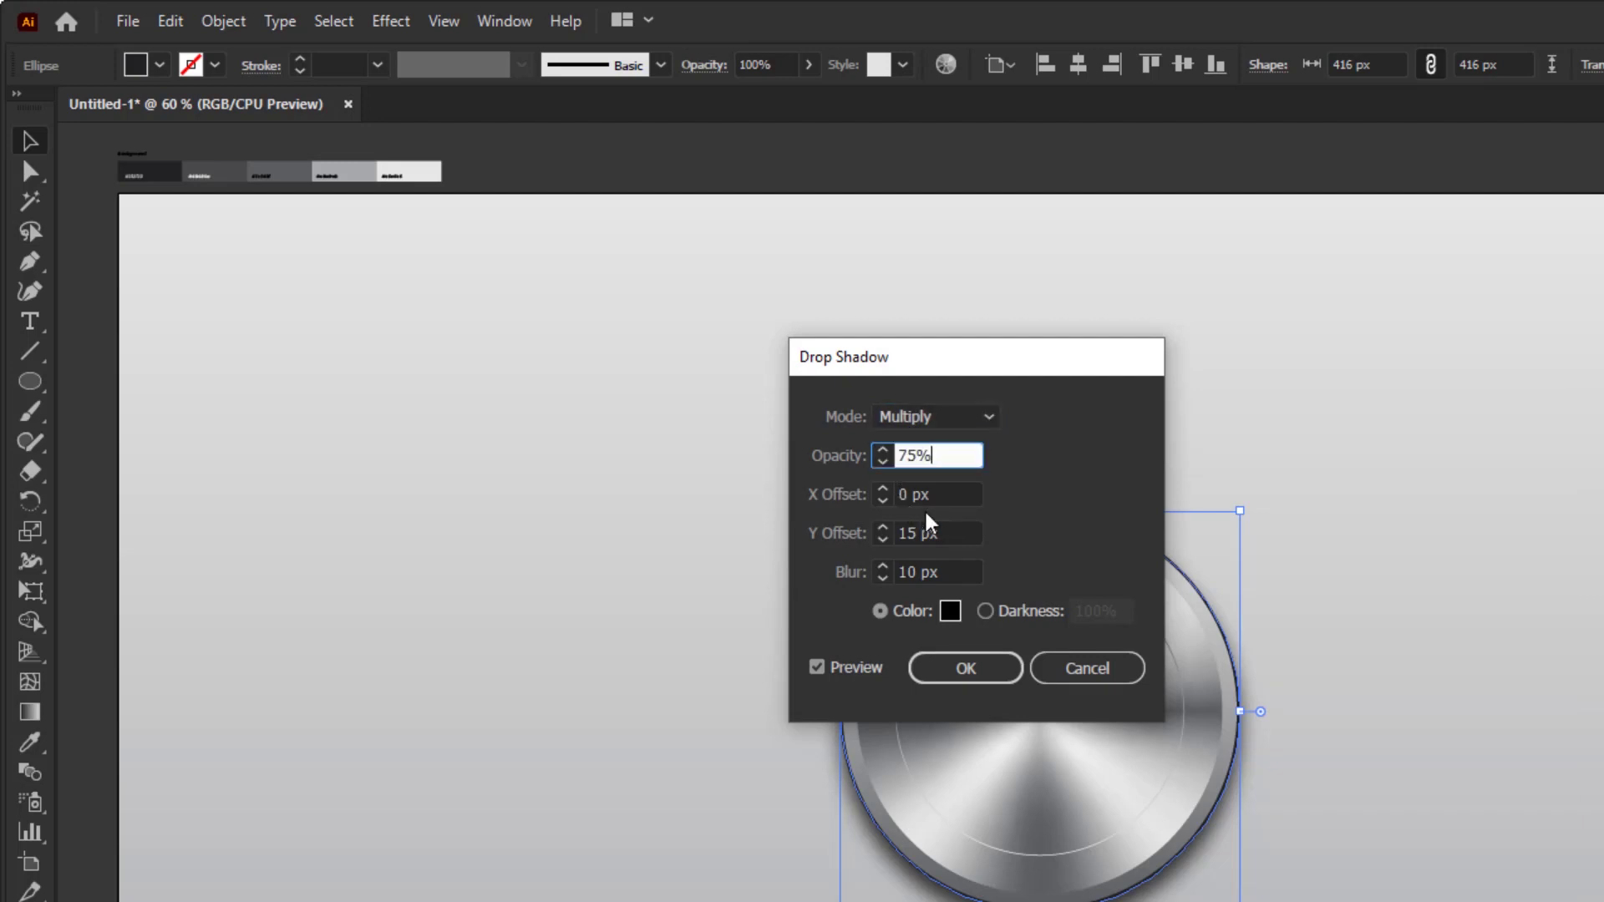
key(Tab)
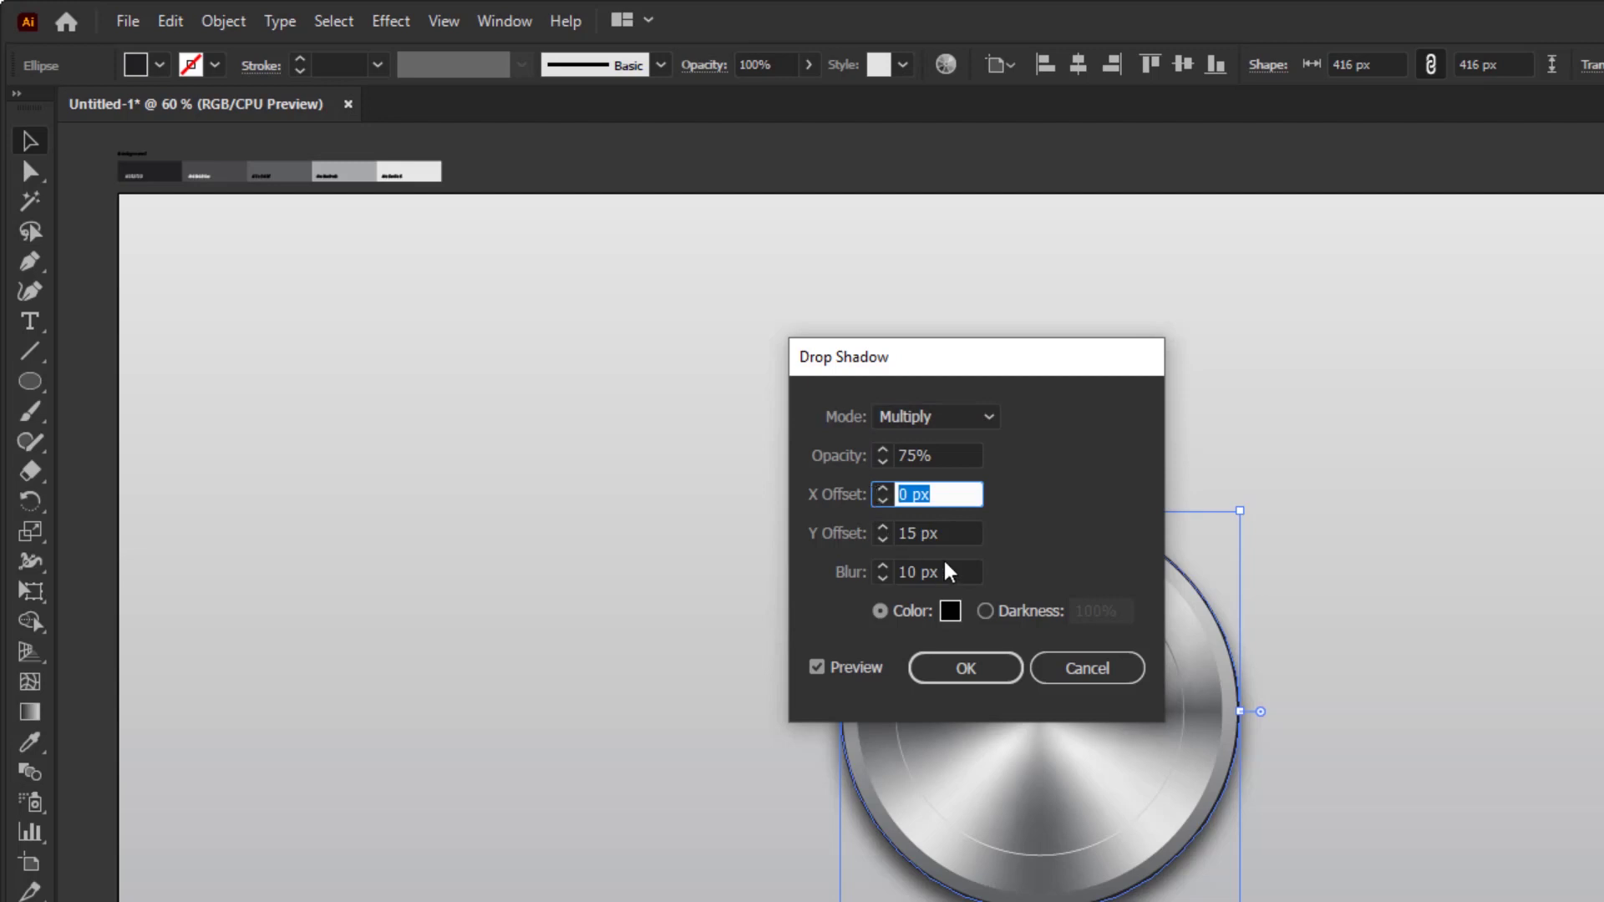
key(Tab)
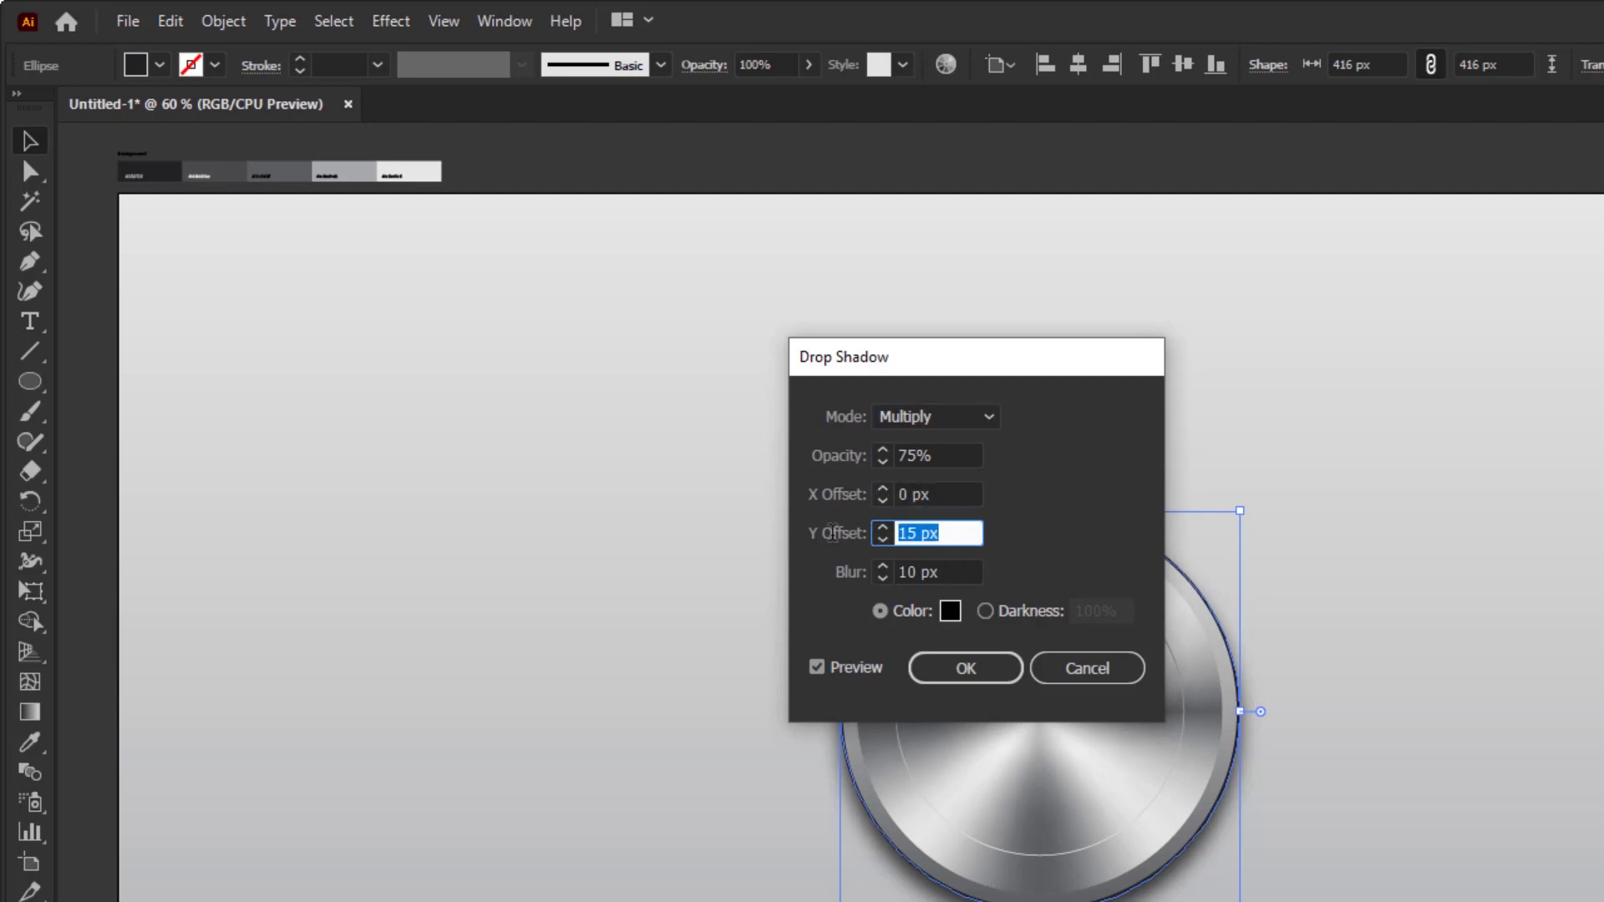
key(Tab)
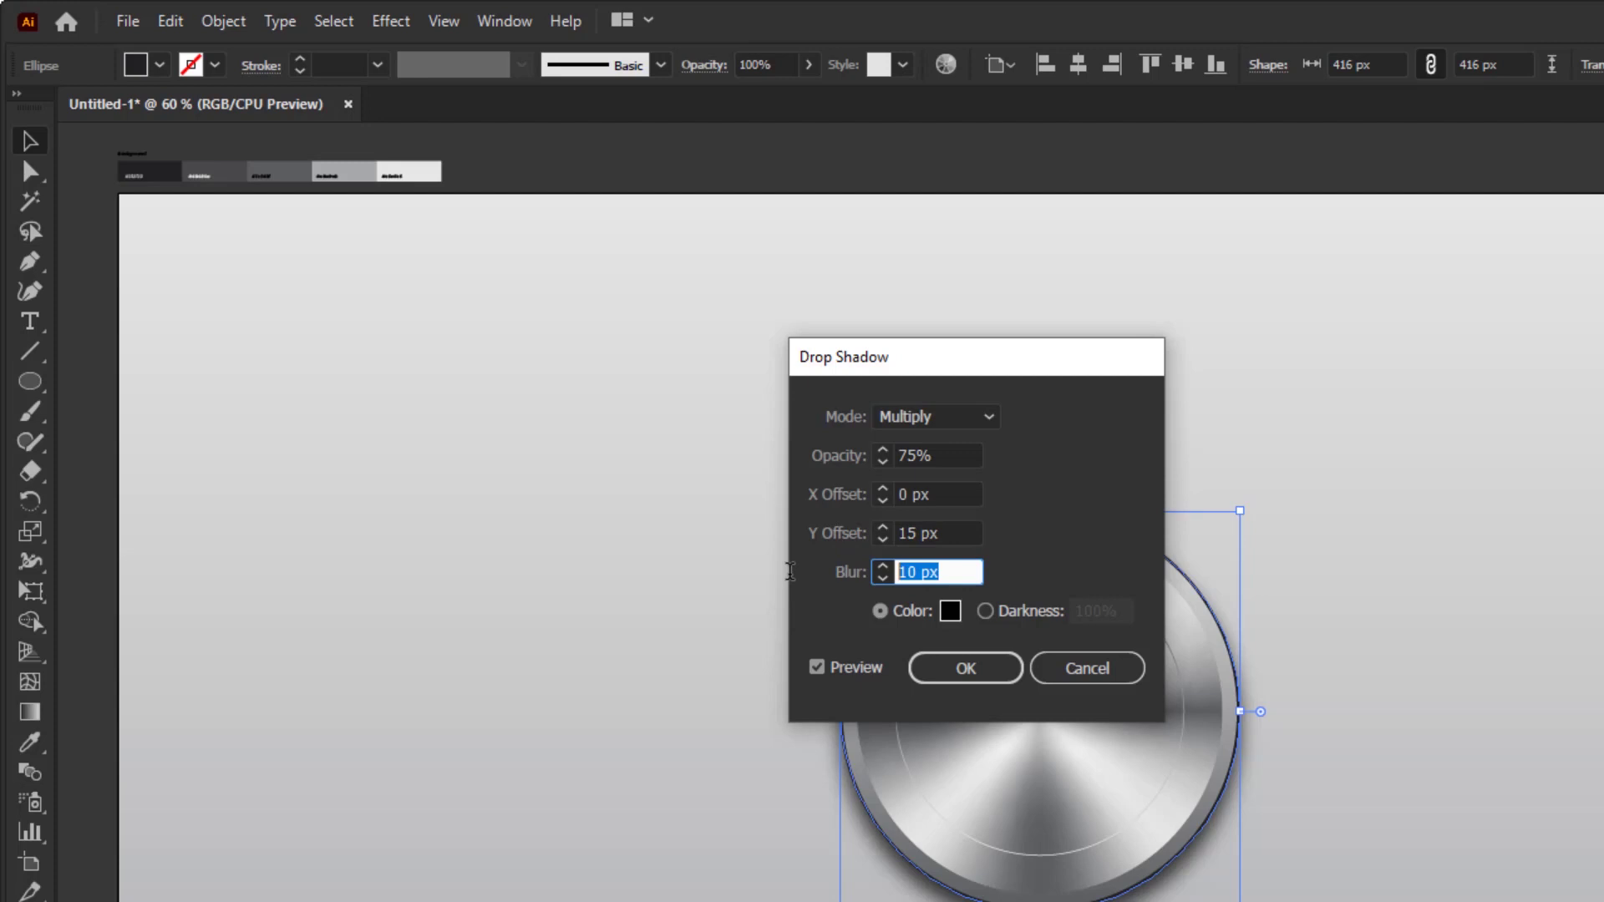
click(963, 668)
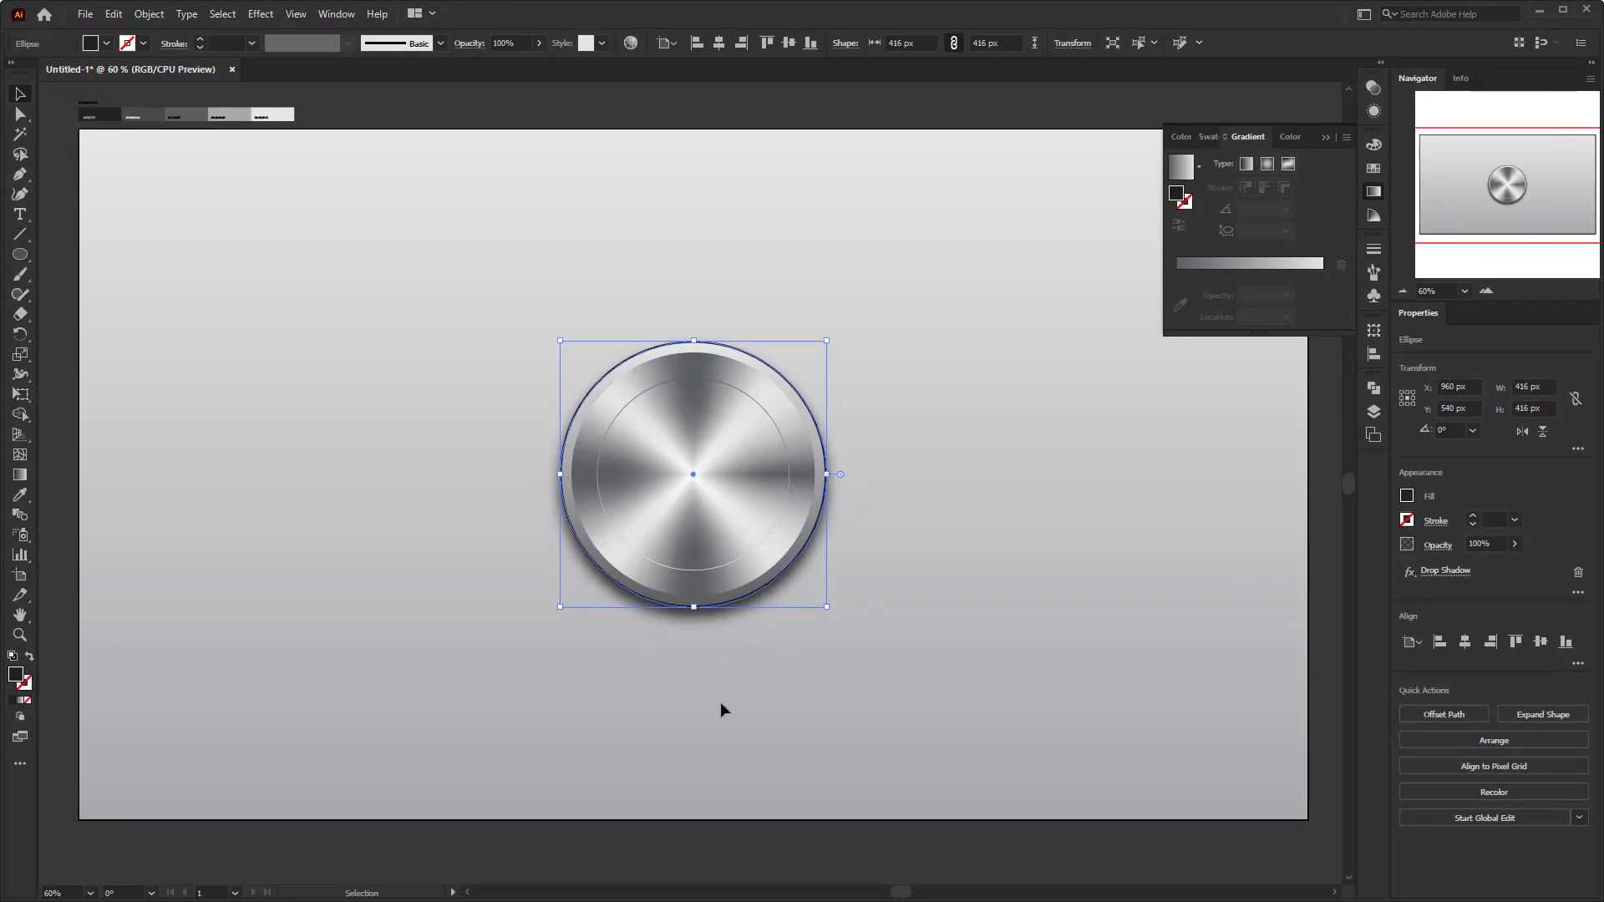
Draw a 490 × 490 px circle with the Ellipse tool.
click(678, 667)
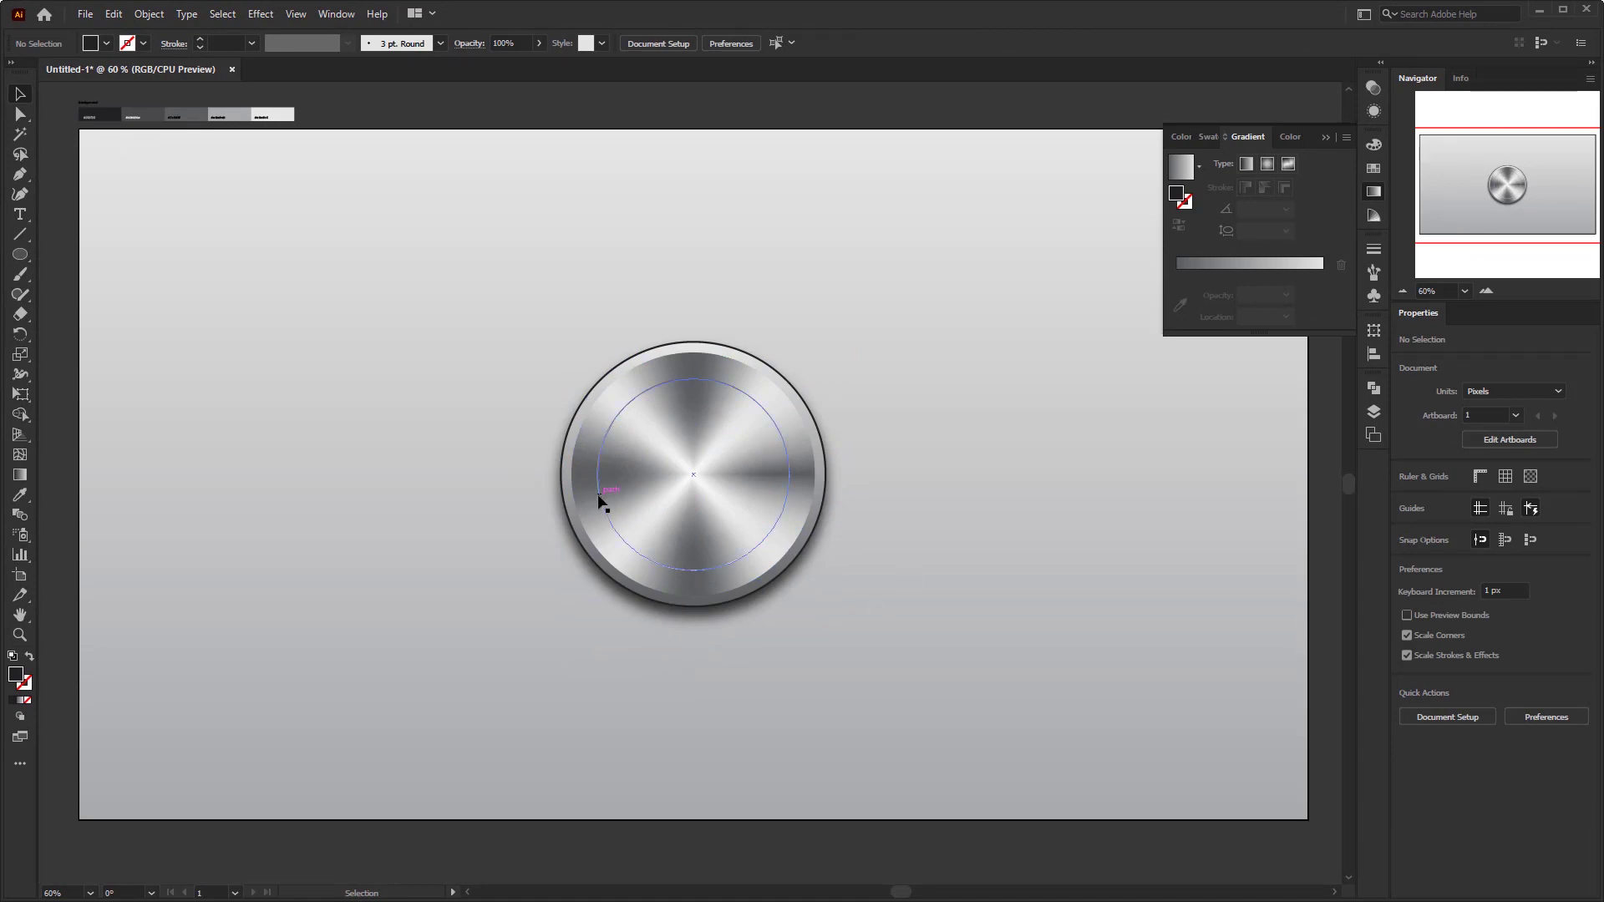
drag(20, 254, 103, 291)
click(503, 351)
text(490)
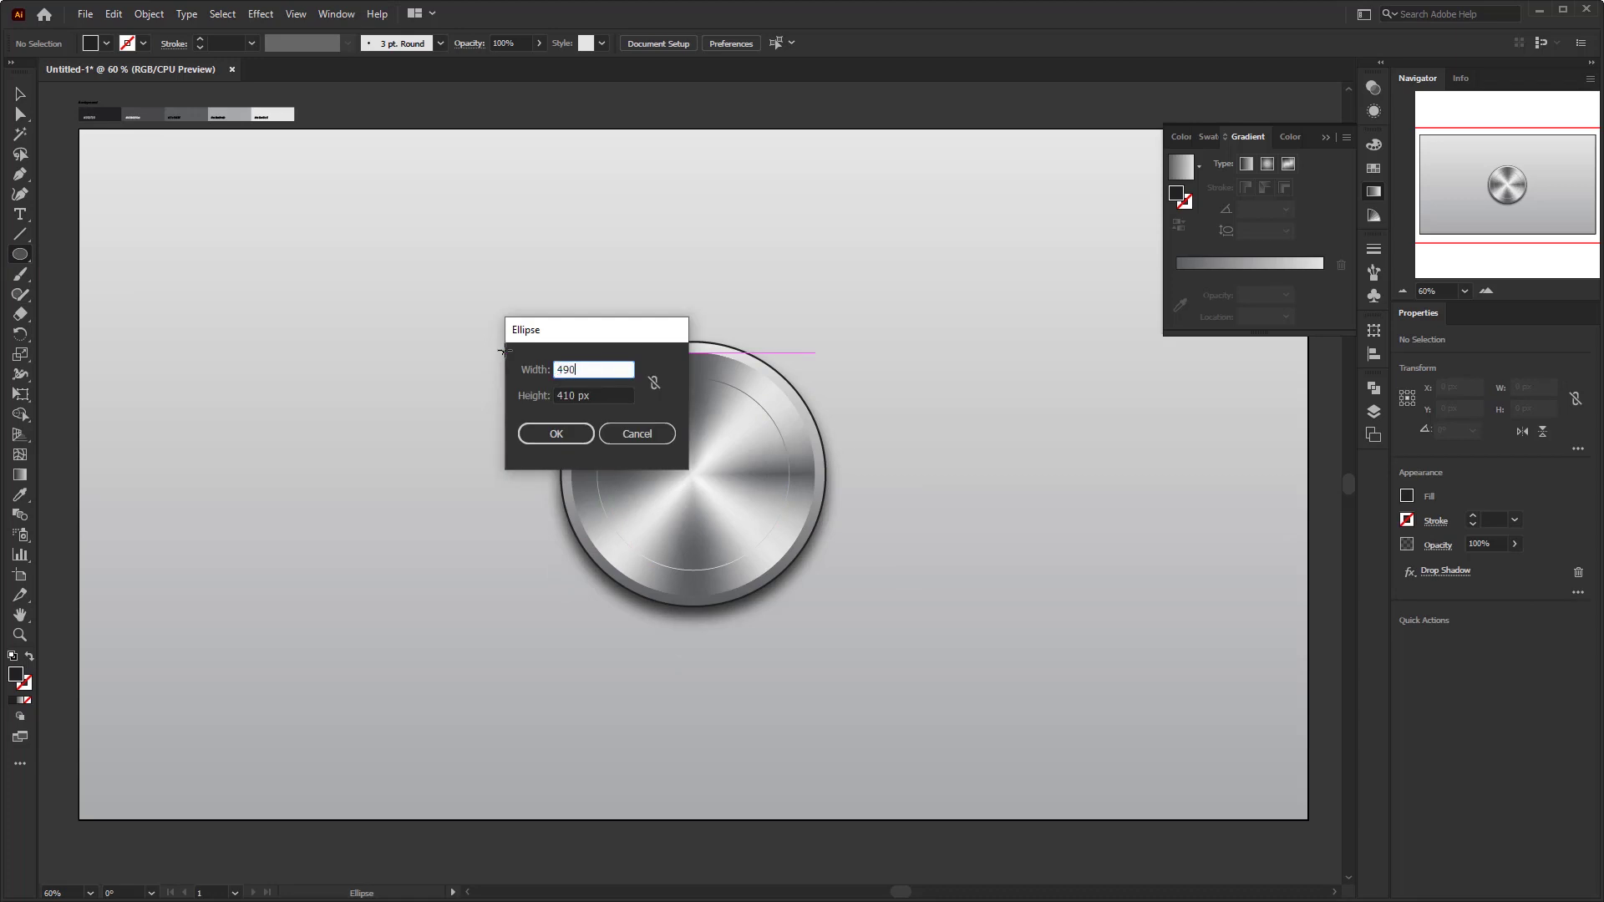
key(Tab)
text(4)
key(Return)
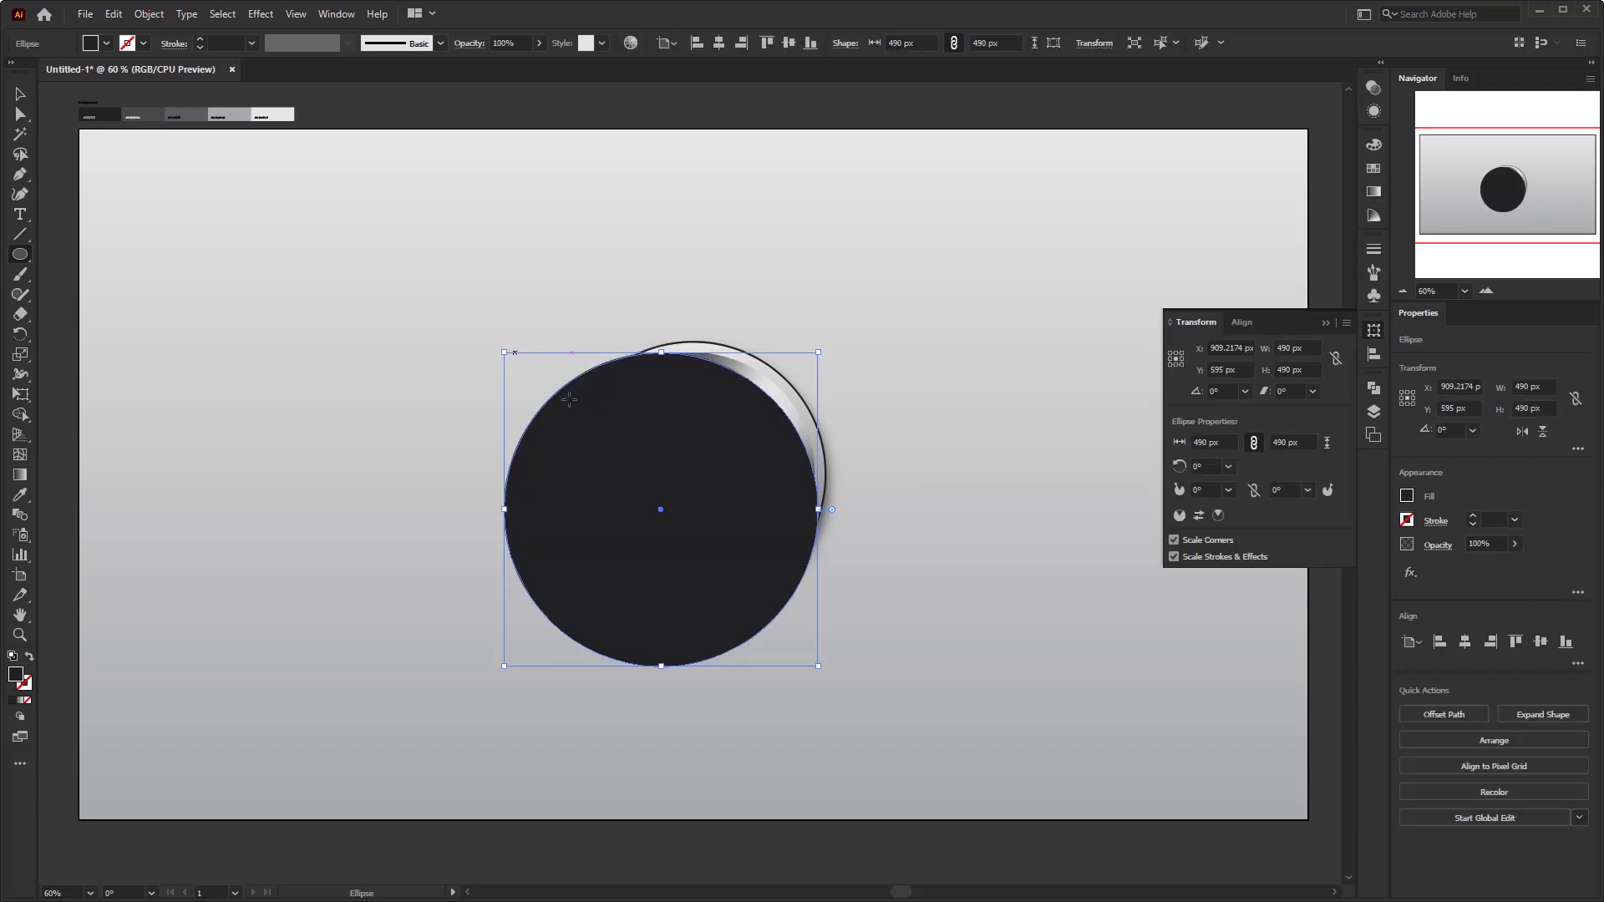
key(v)
Send the dark 490 px circle to the back and centre it on the button.
right_click(624, 444)
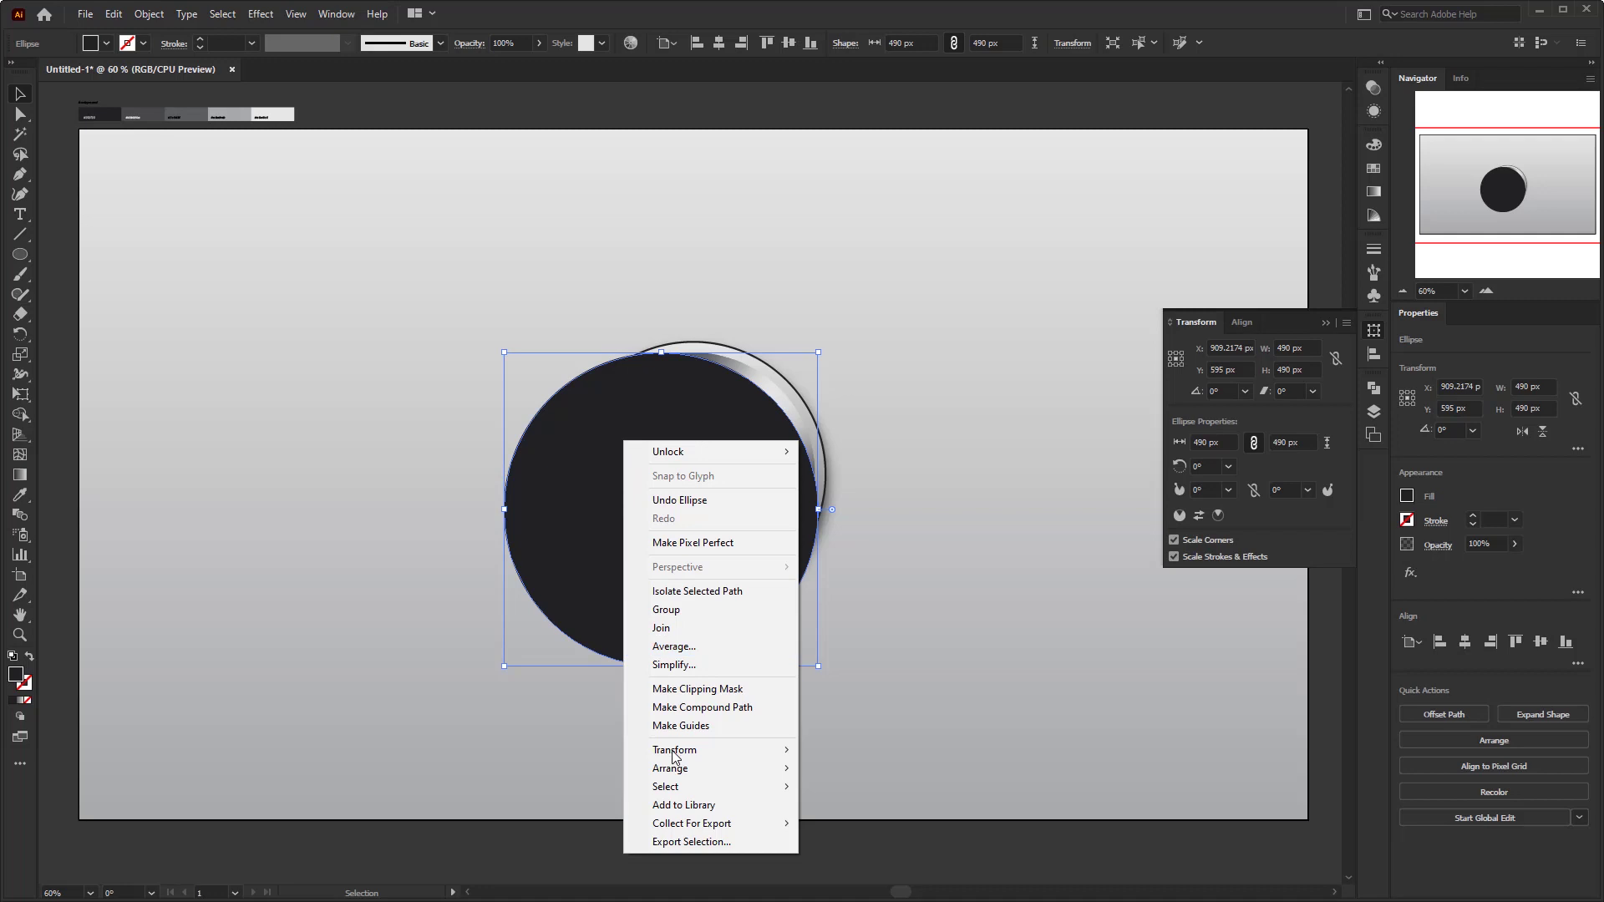
mouse_move(678, 769)
click(856, 805)
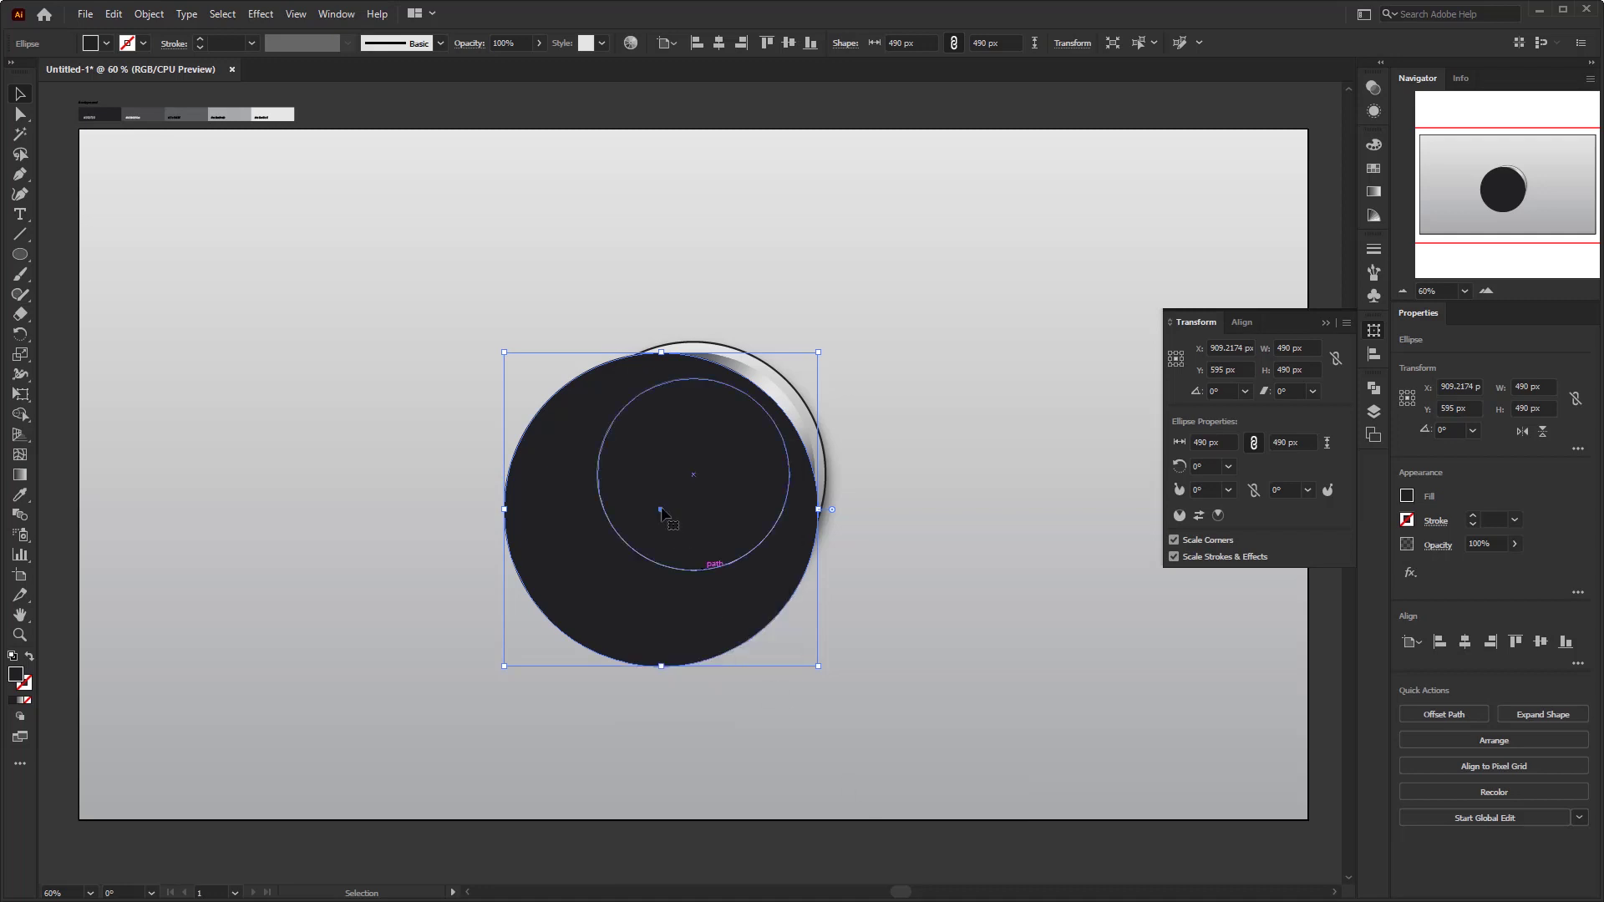
right_click(579, 388)
mouse_move(684, 714)
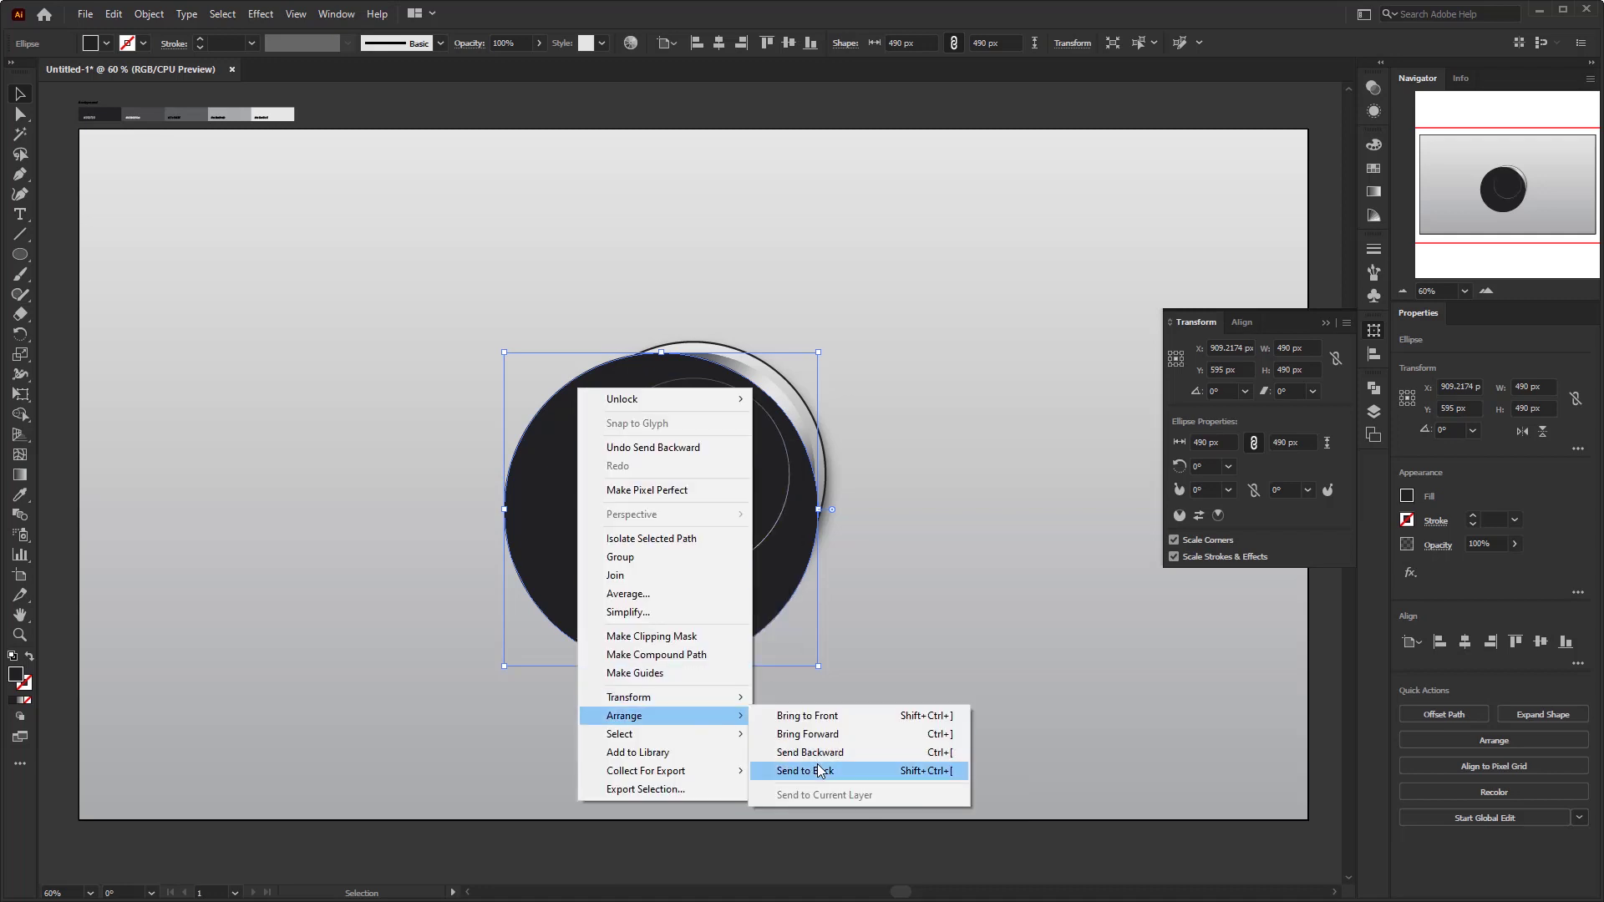
click(821, 770)
right_click(559, 444)
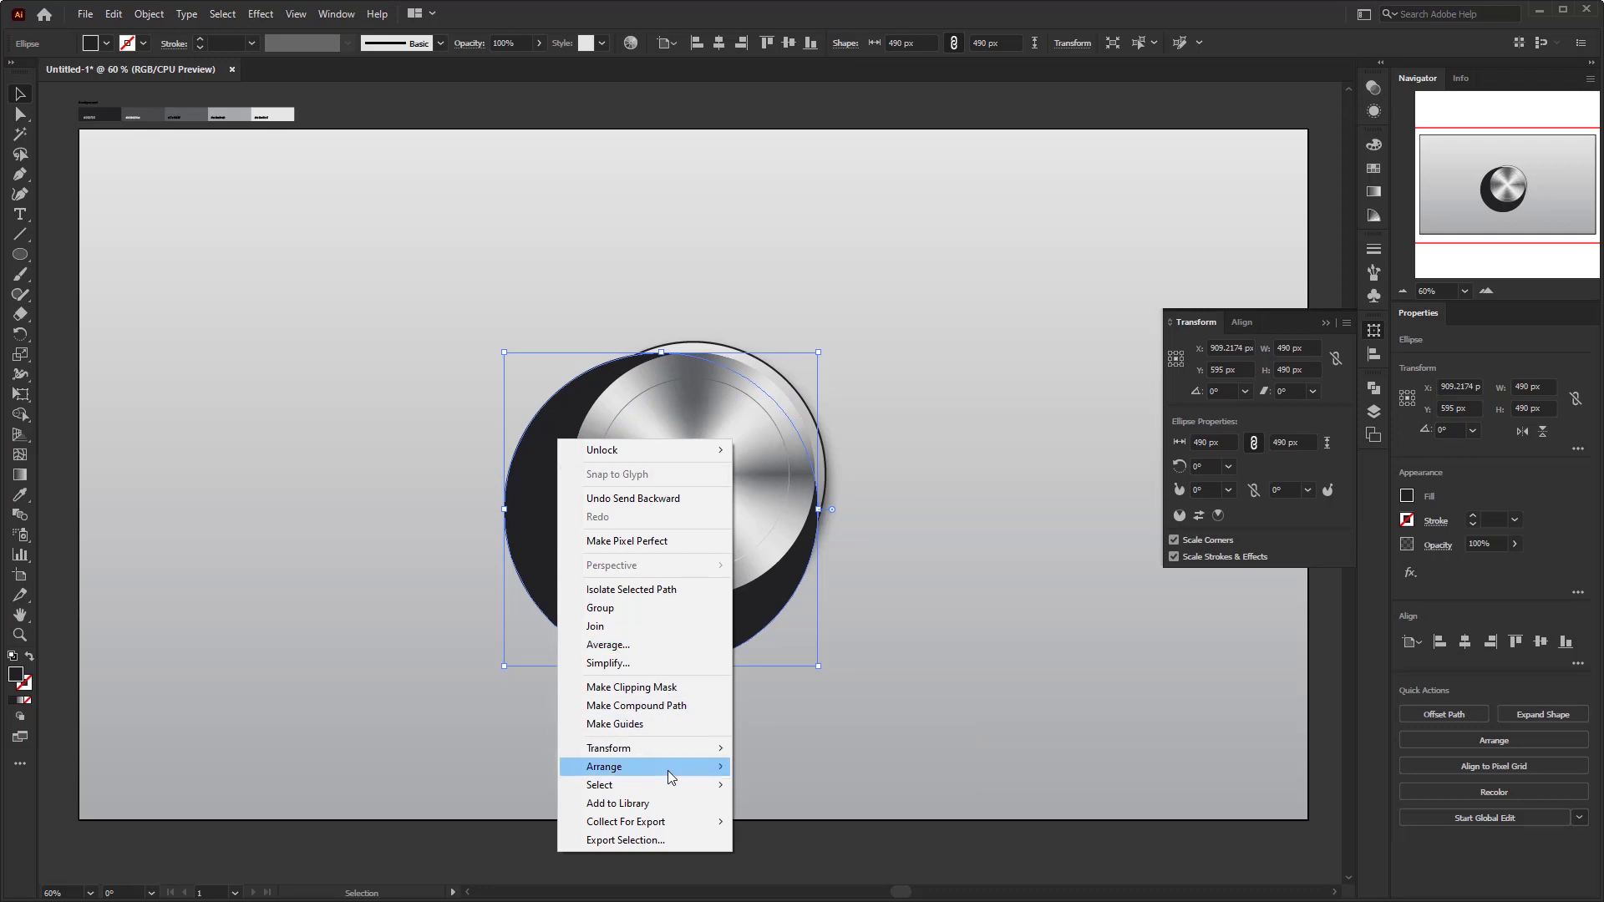
mouse_move(669, 770)
click(780, 806)
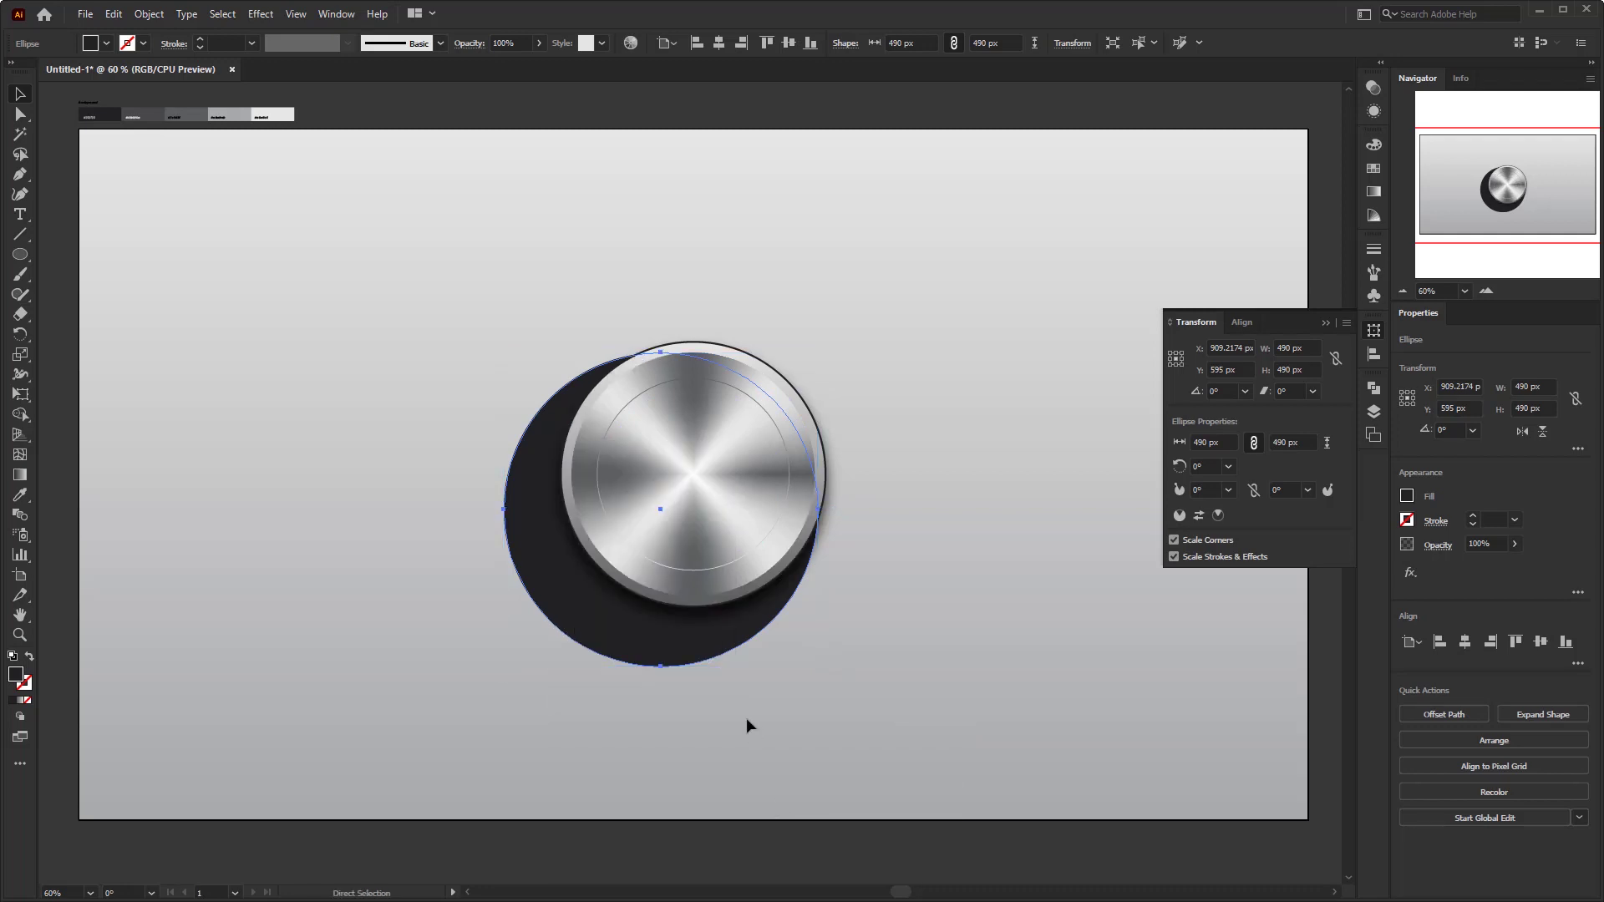
click(717, 48)
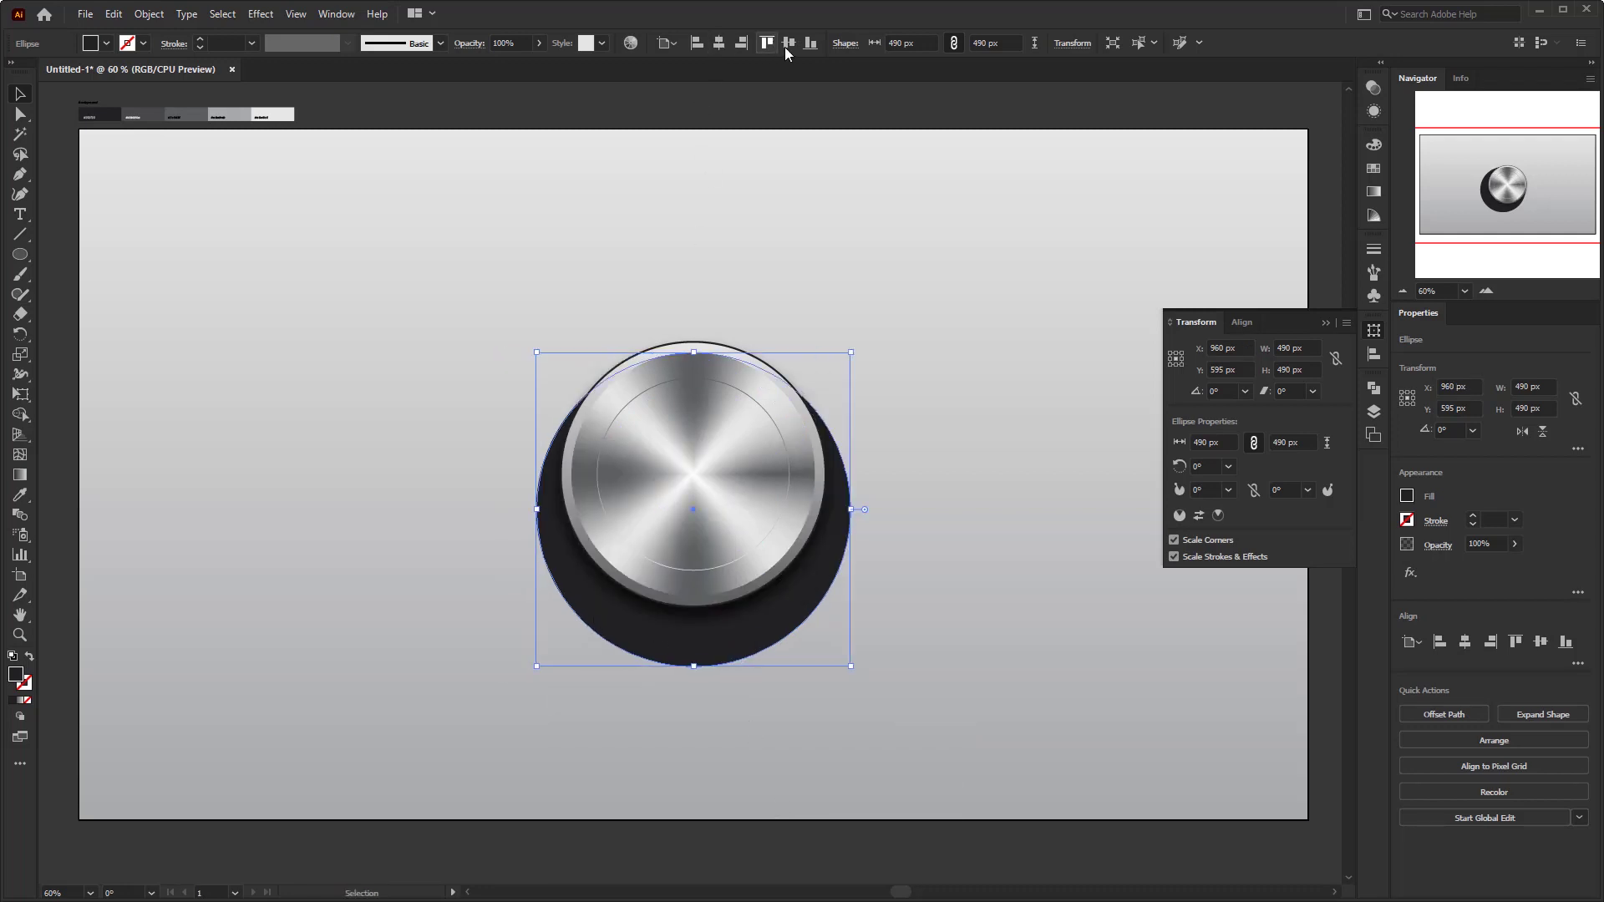
click(787, 47)
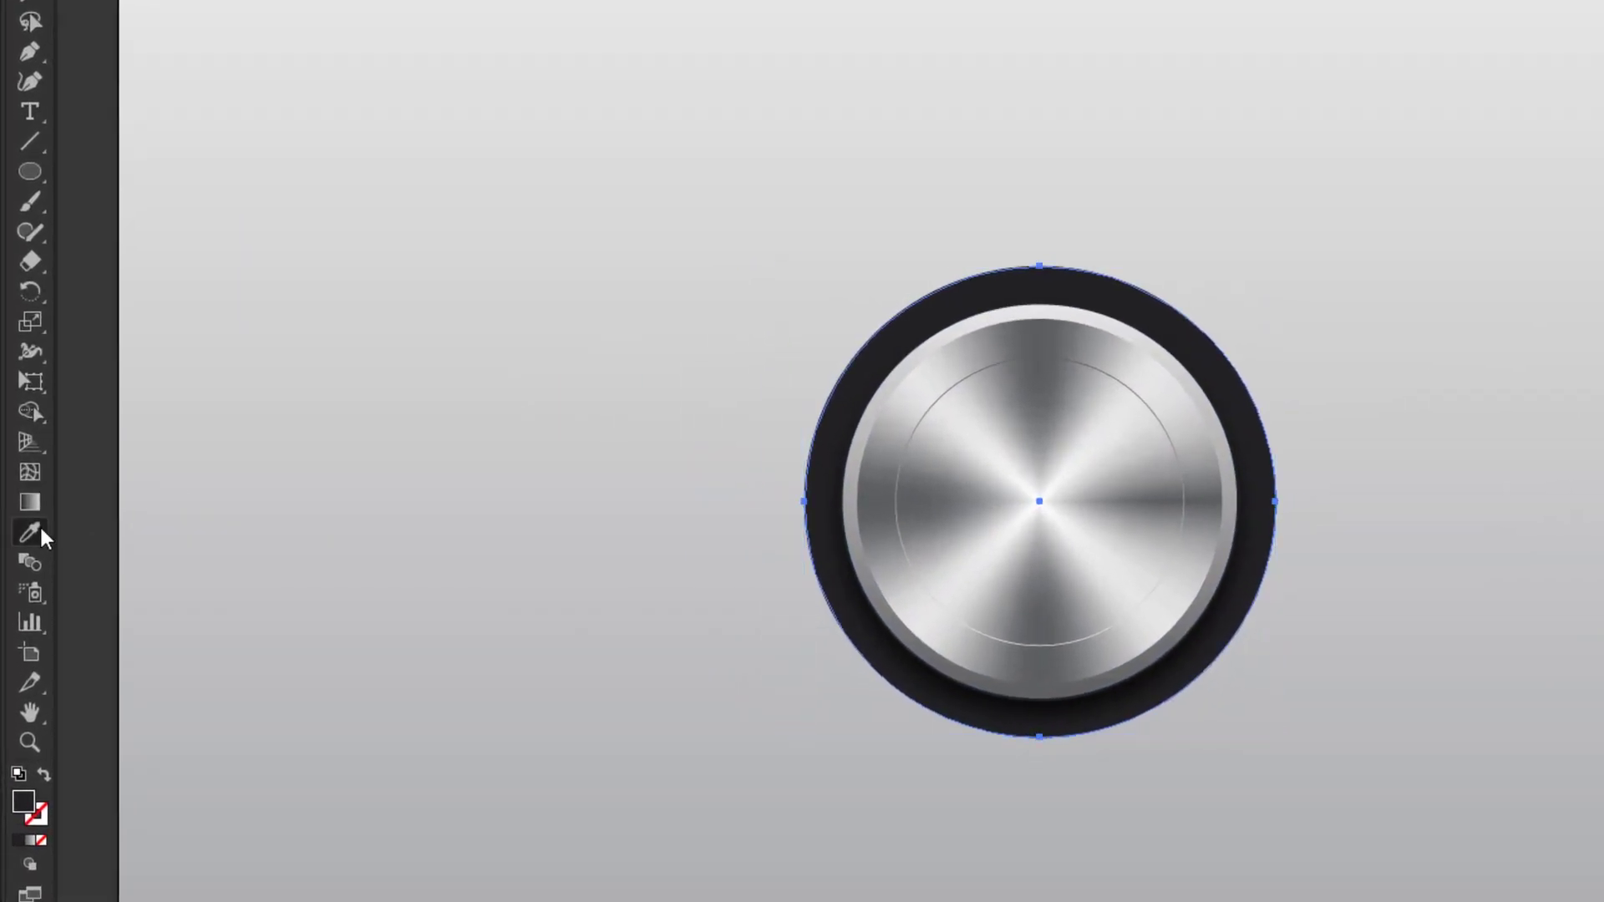
Eyedrop the inner ring's grey gradient onto the 490 px circle and set its angle to -90°.
drag(20, 494, 94, 530)
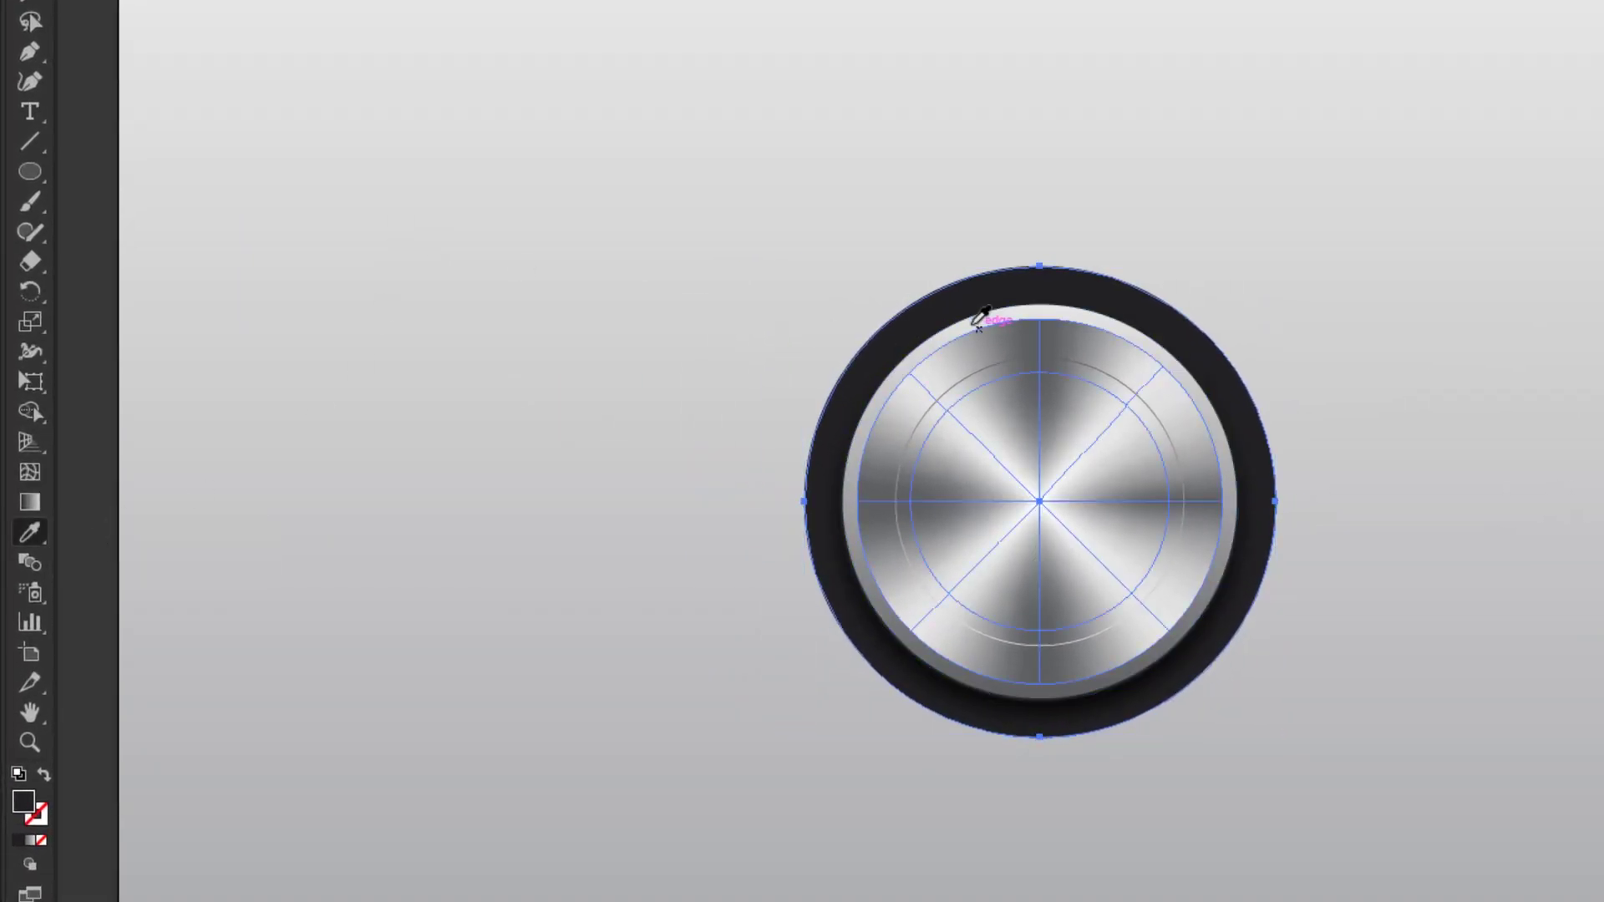
click(996, 311)
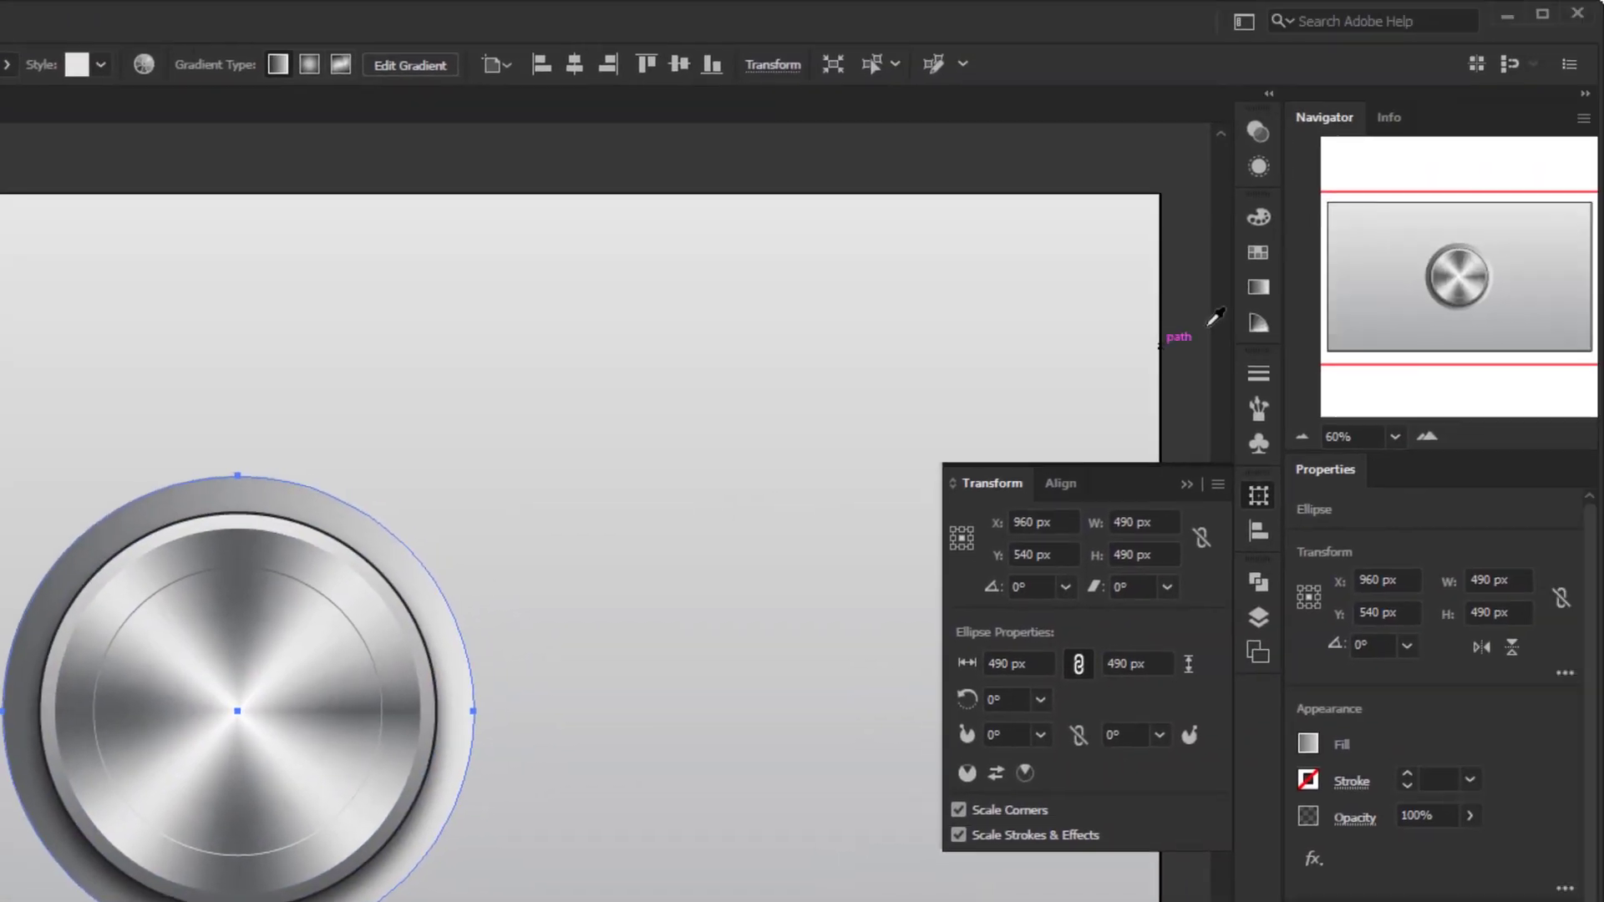
click(1257, 288)
click(1127, 344)
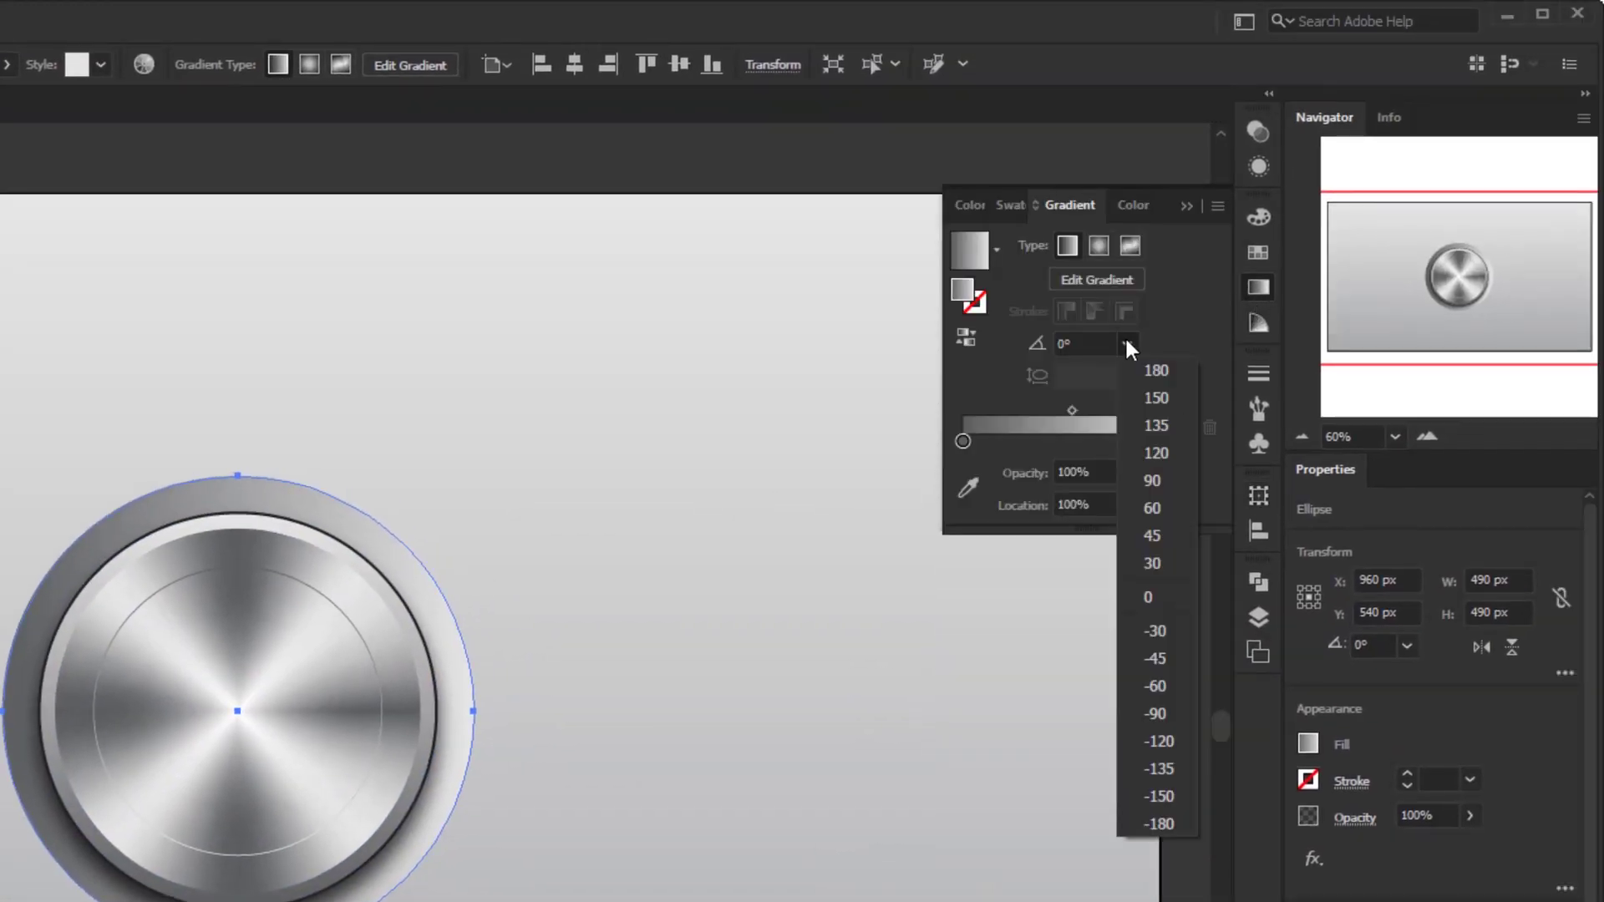
click(1156, 711)
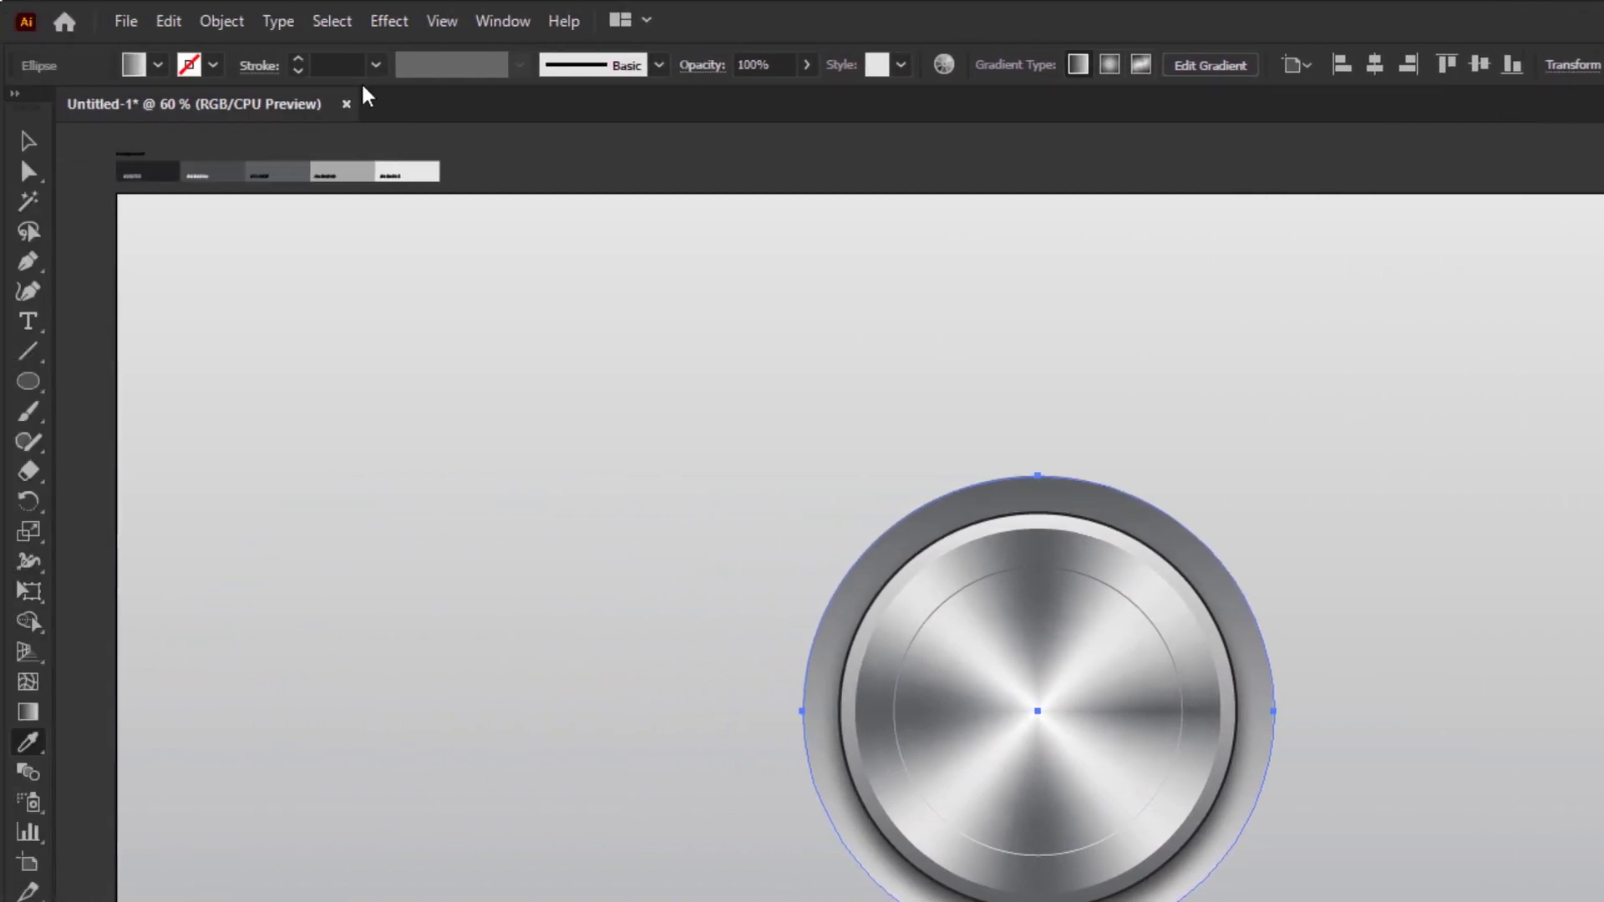
Create a 2 px Offset Path around the bezel circle.
click(231, 23)
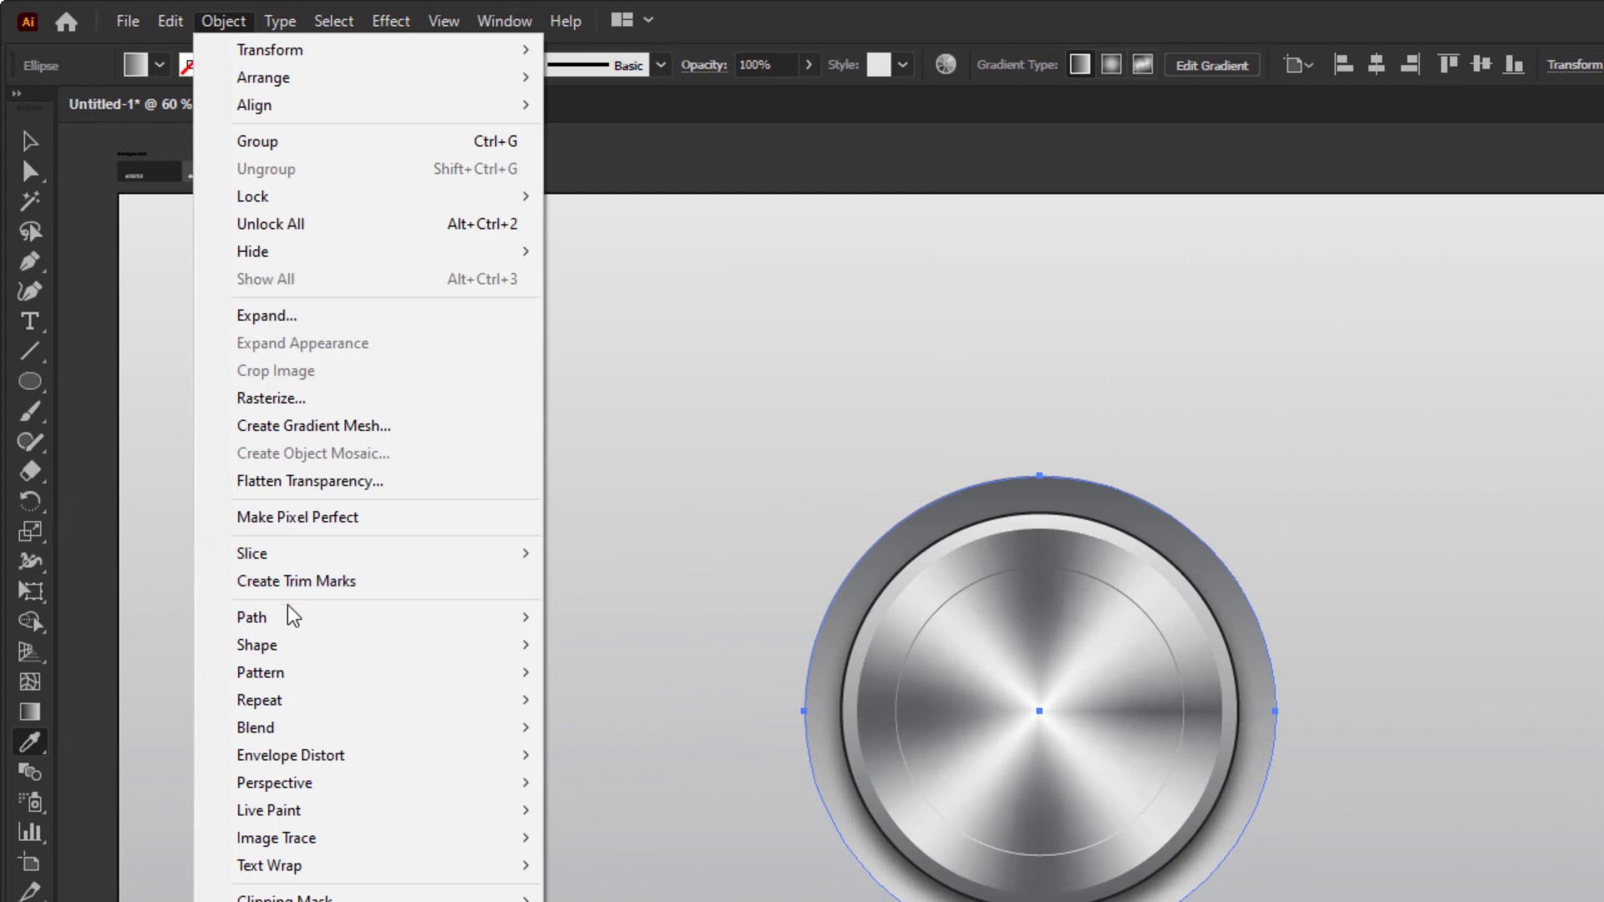
mouse_move(290, 616)
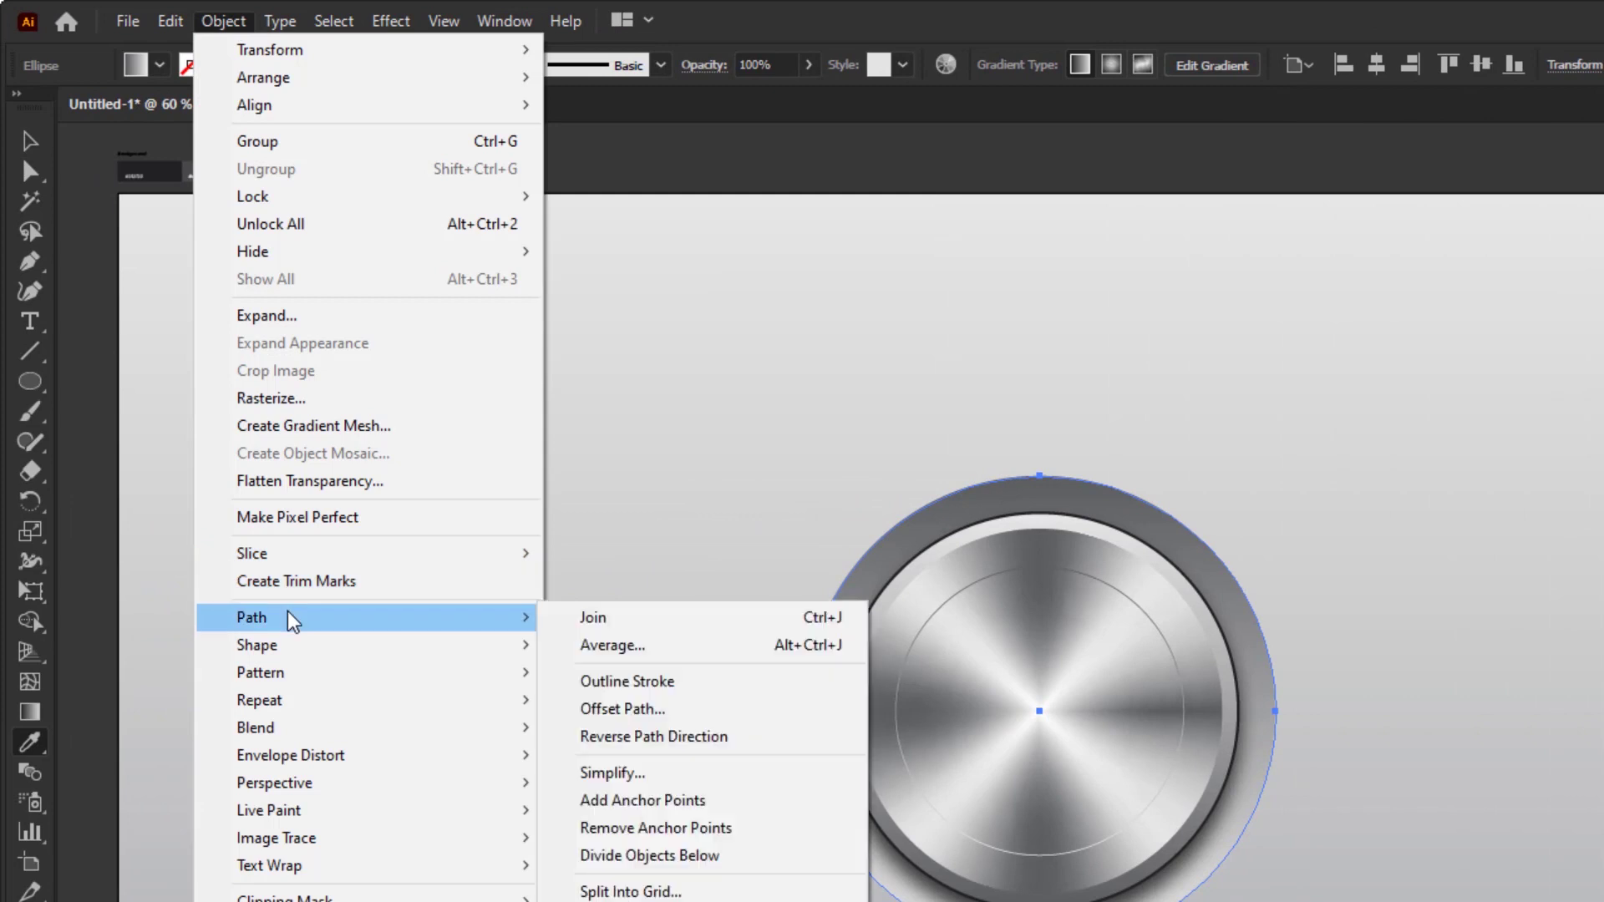
click(694, 710)
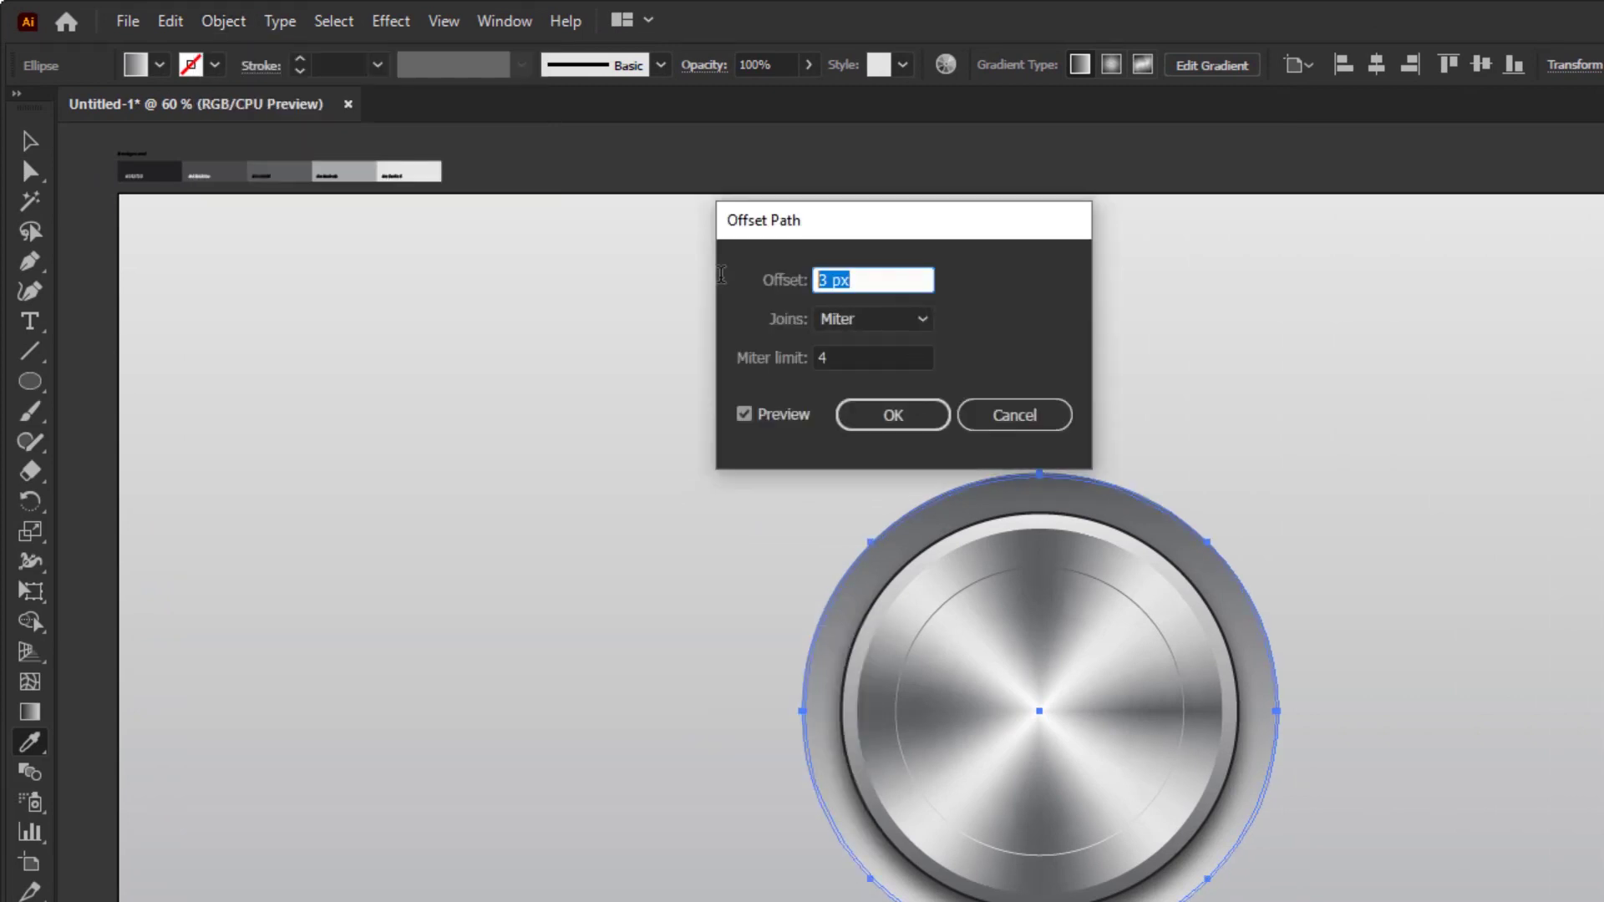
text(2)
click(899, 423)
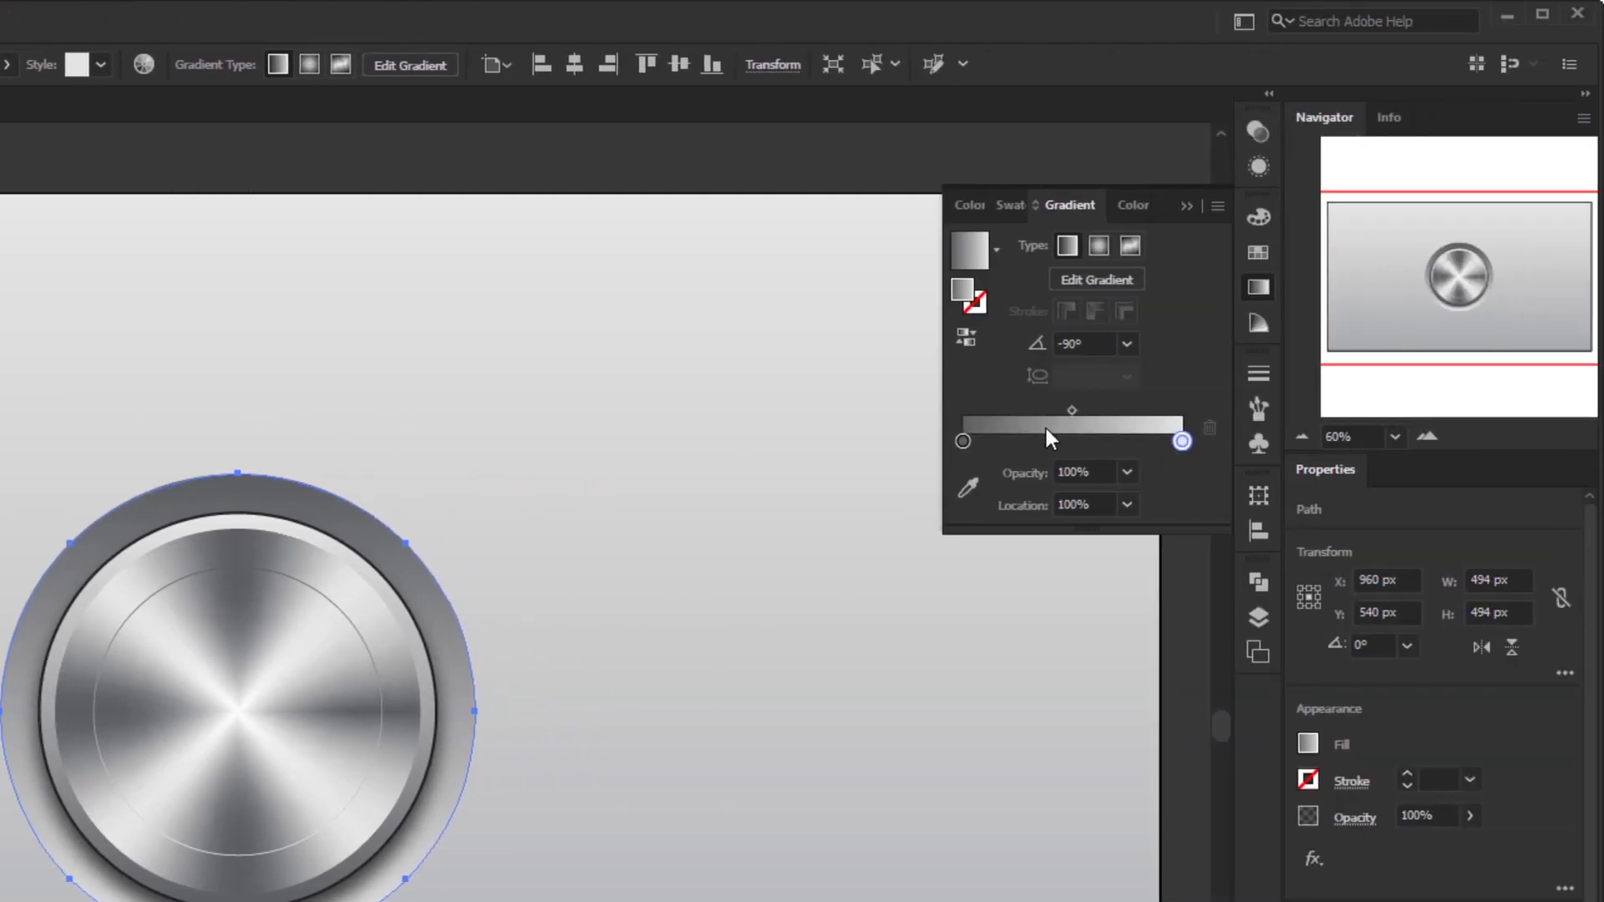
Sample a light grey swatch for the gradient's left stop, then deselect.
click(964, 442)
click(967, 490)
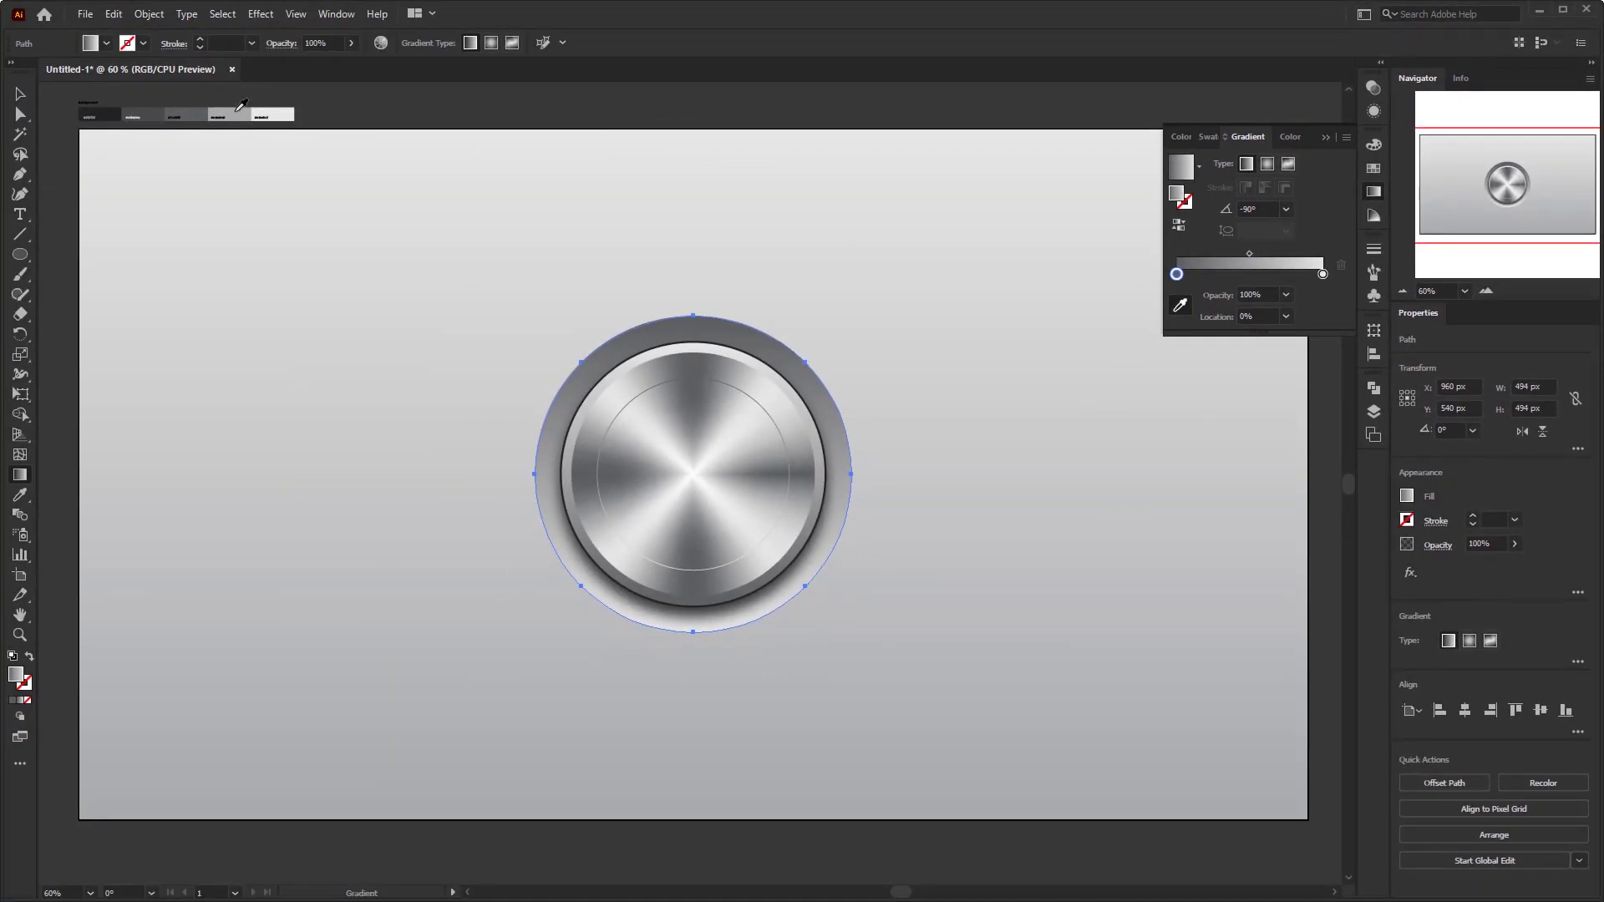
click(77, 124)
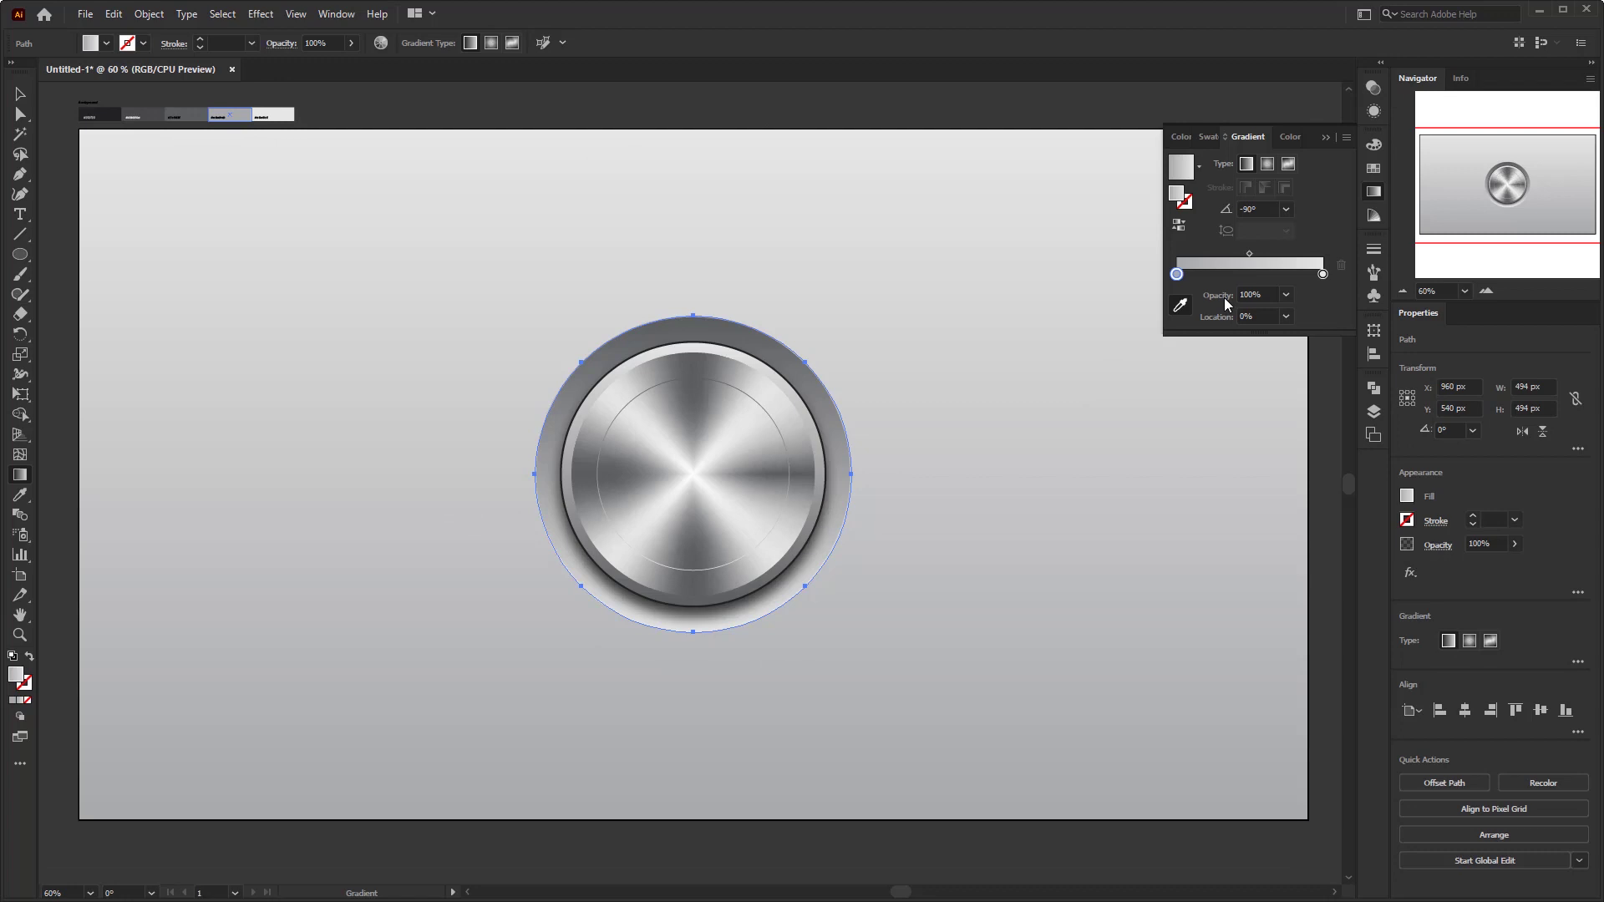
click(1322, 275)
key(v)
click(415, 277)
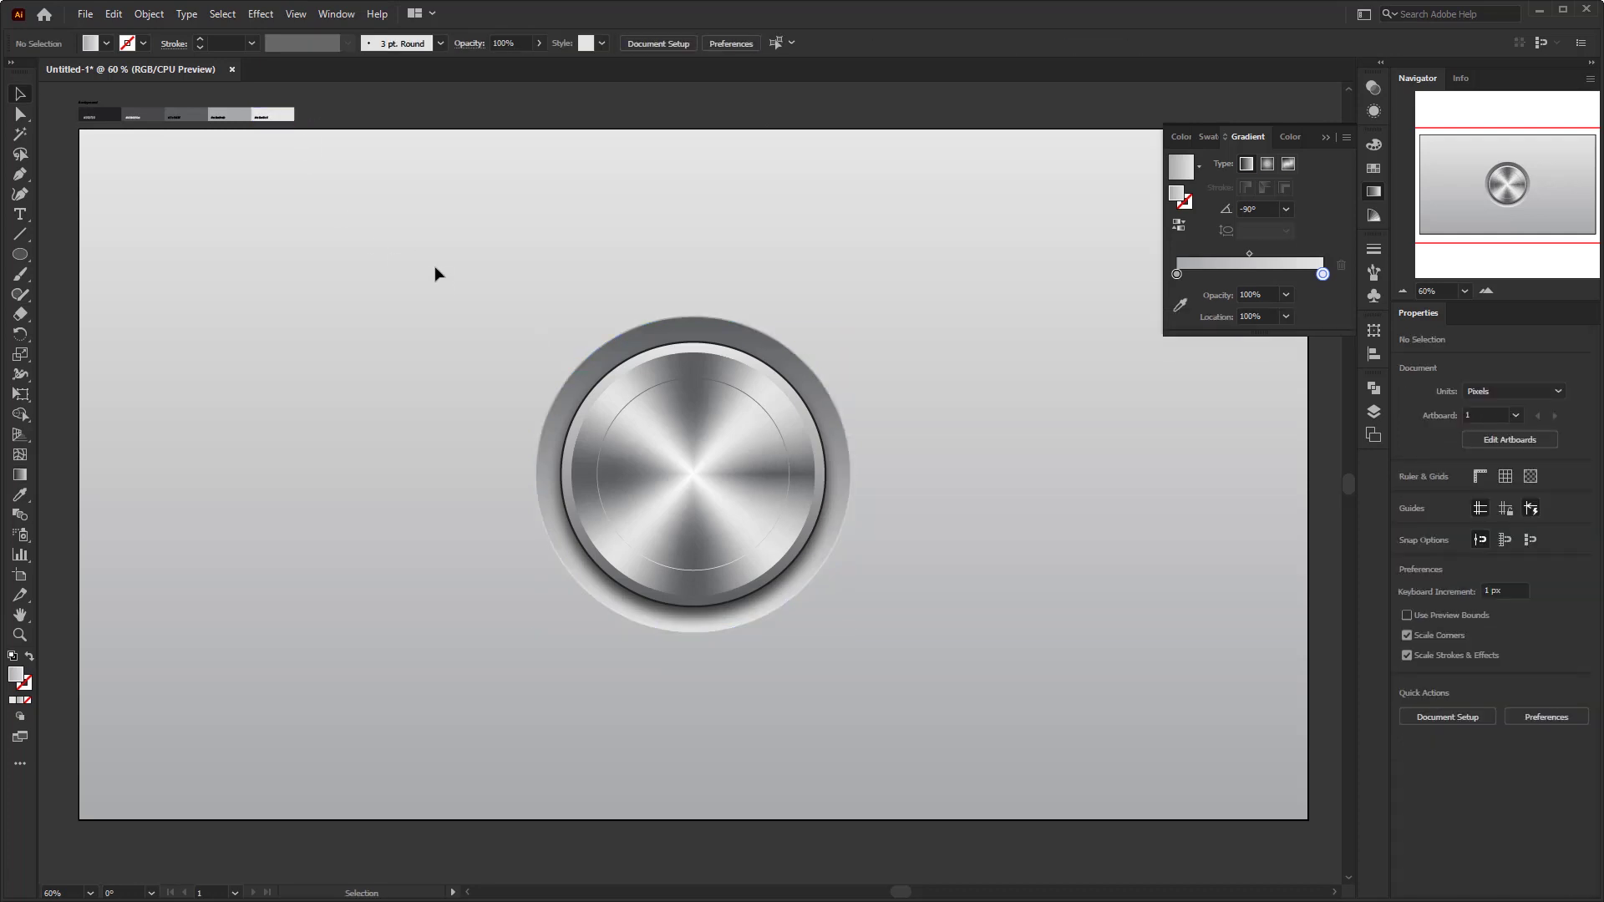
Leave the knob unselected and collapse the floating Gradient panel.
drag(409, 252, 1009, 695)
click(1009, 695)
click(1326, 136)
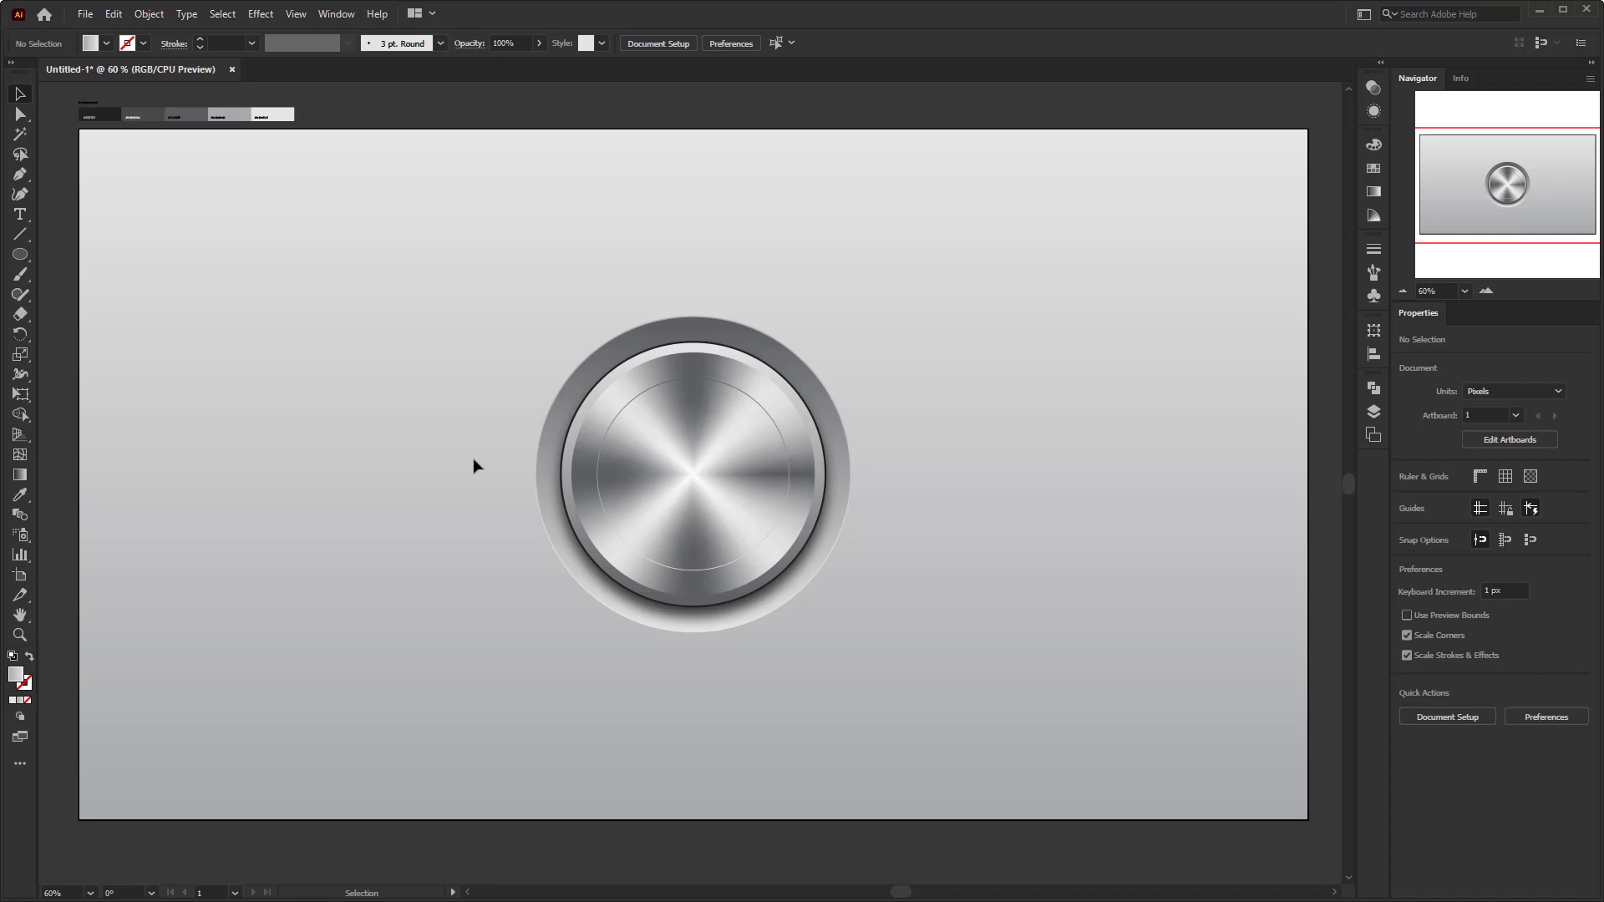
Draw a 410 × 410 px circle with the Ellipse tool.
click(19, 263)
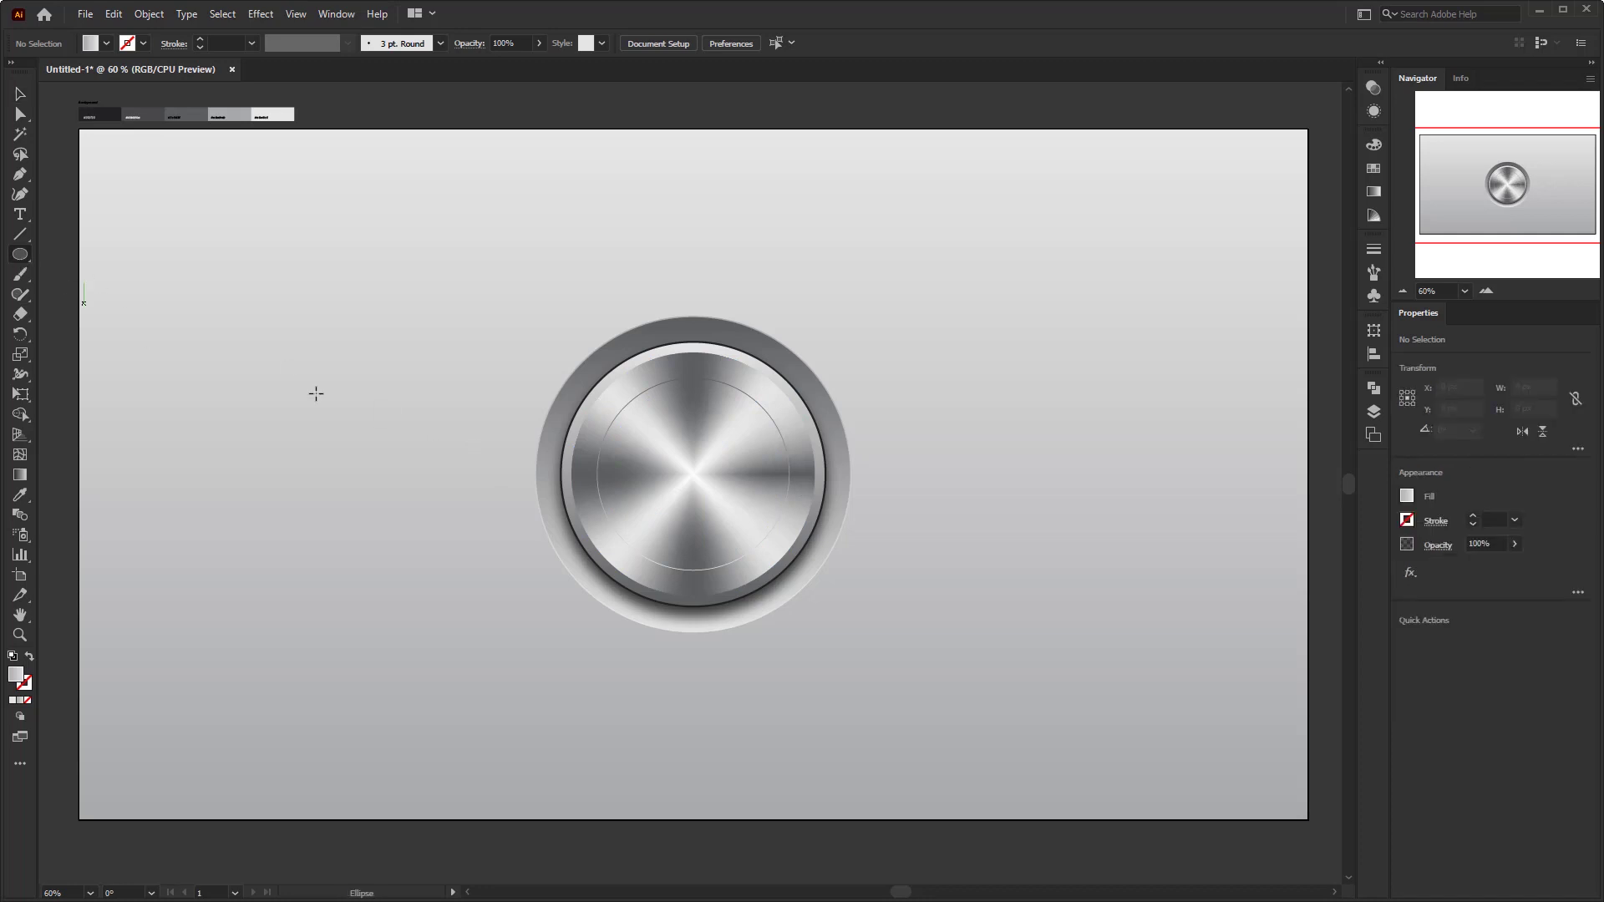
click(502, 349)
text(4)
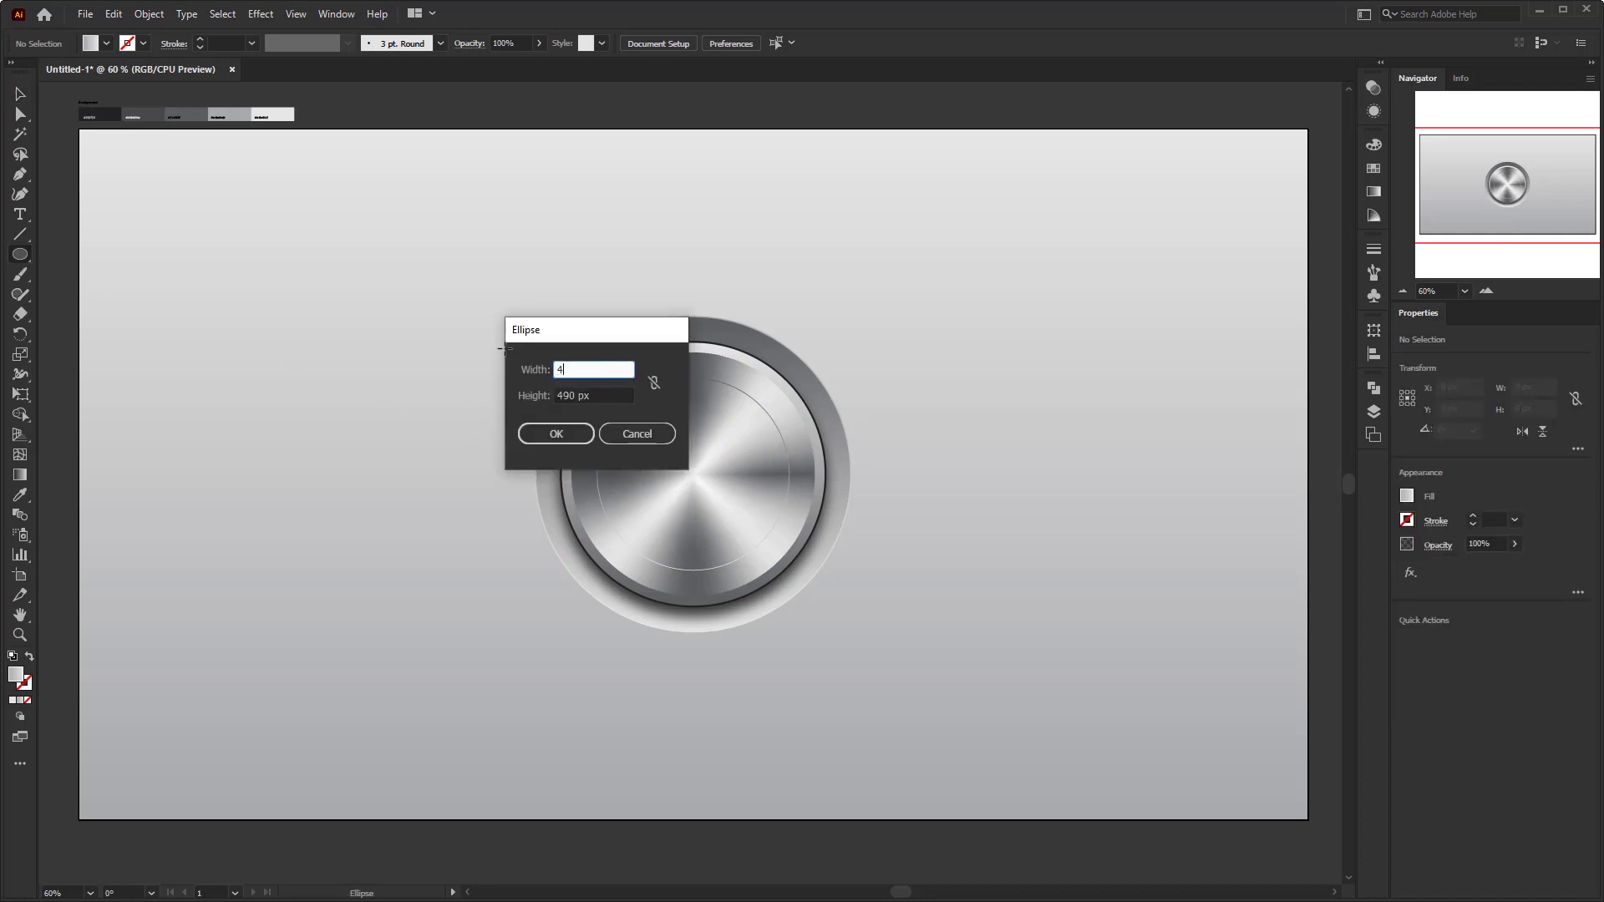
text(10)
key(Tab)
text(4)
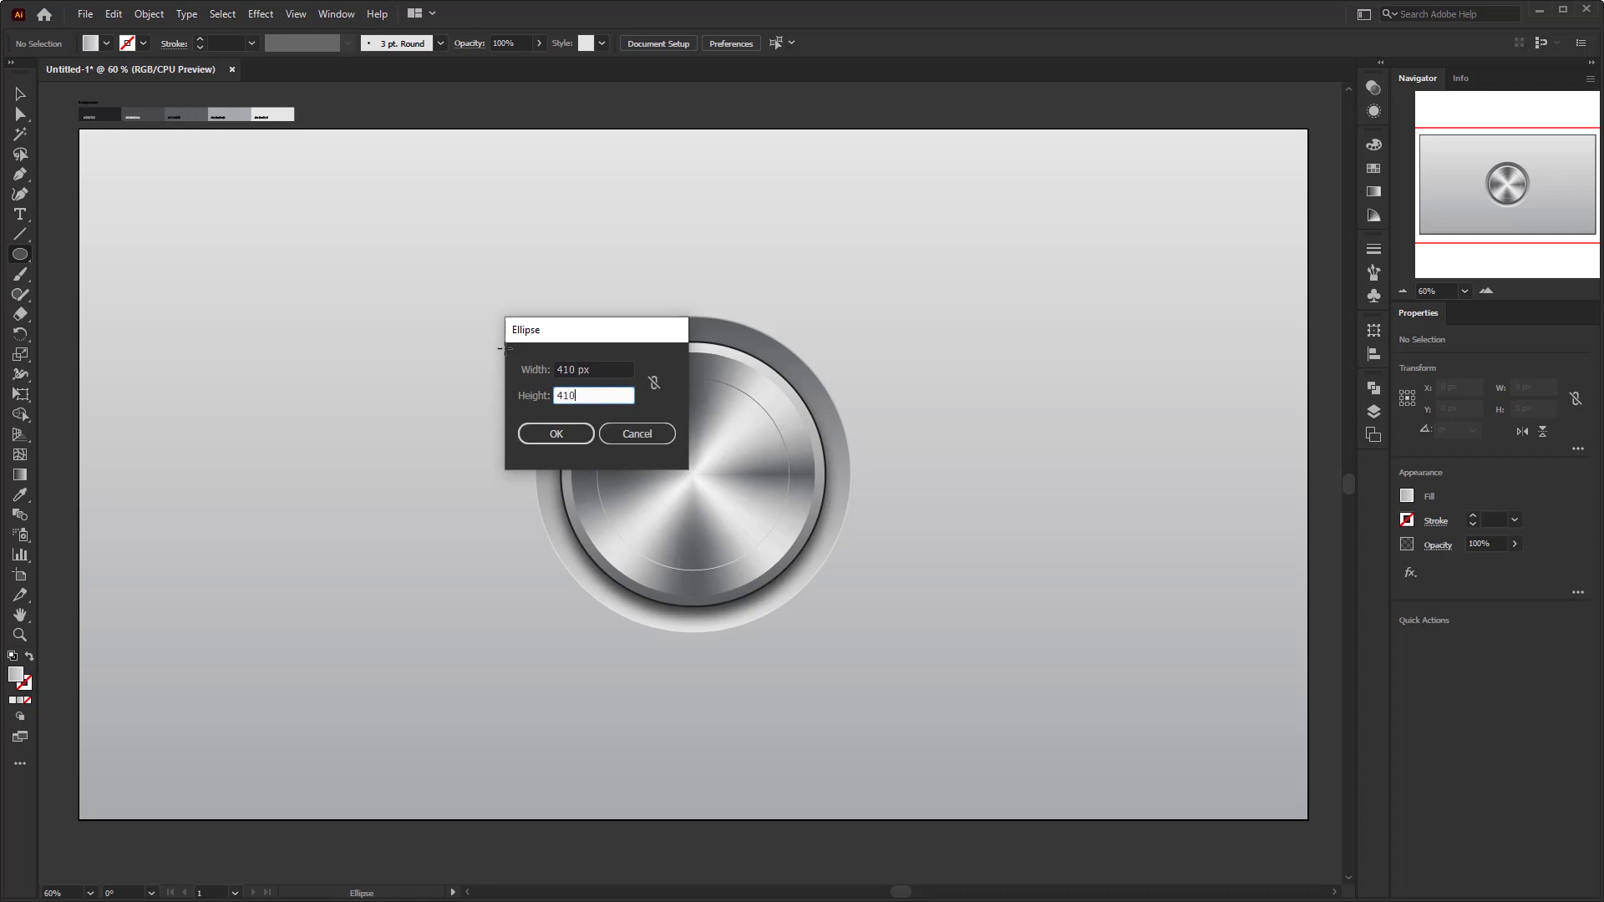
text(10)
key(Return)
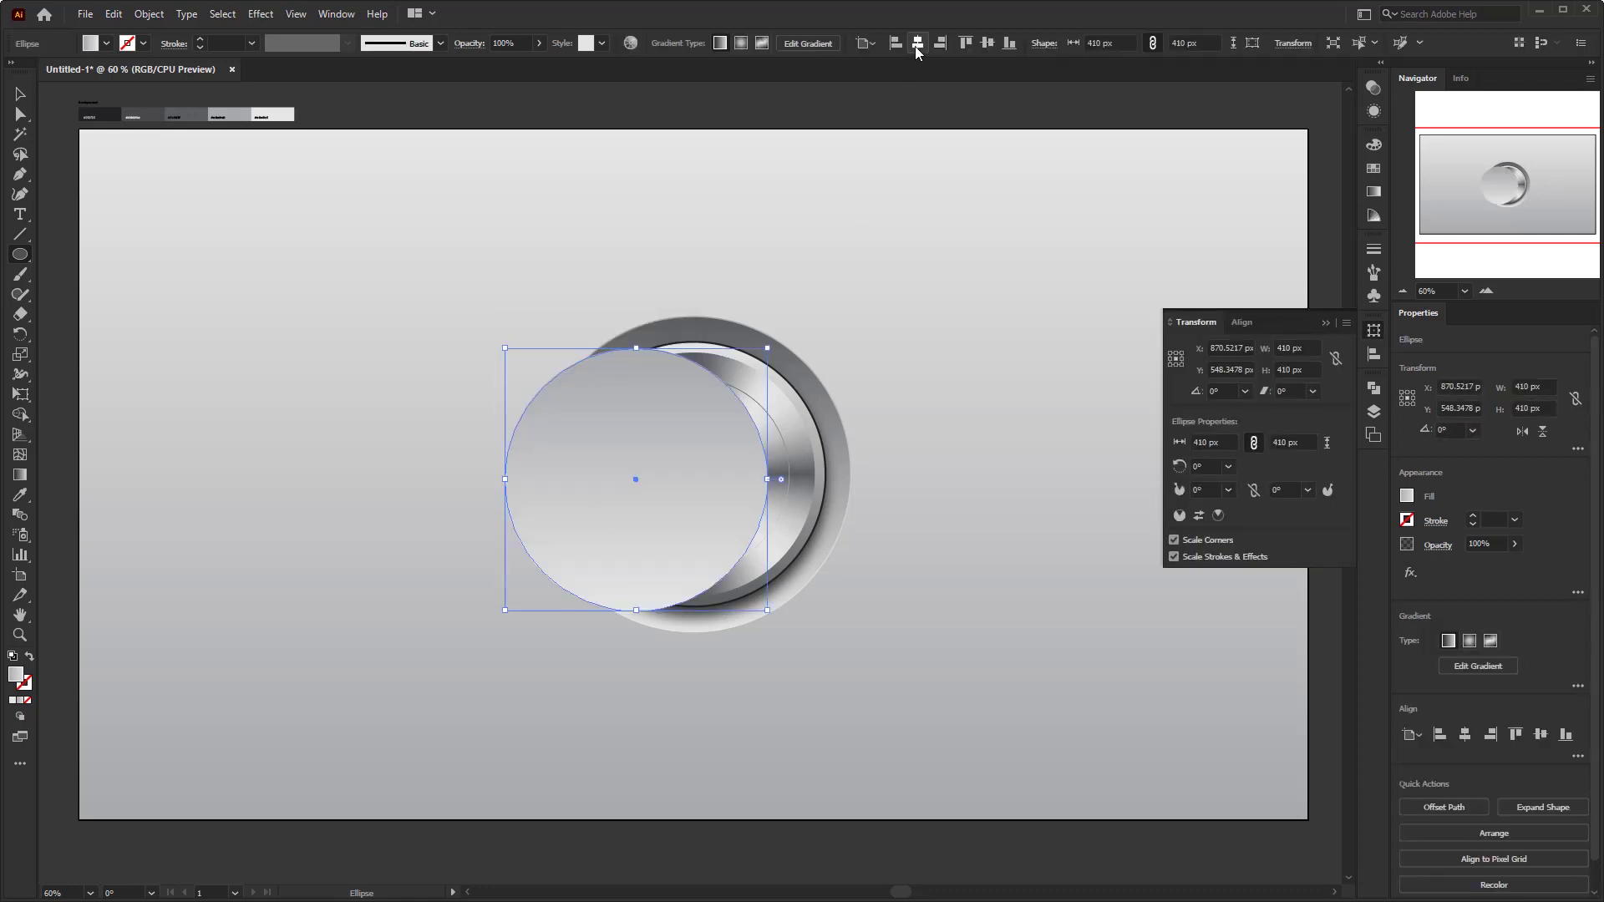
Centre the circle horizontally and vertically over the knob and fill it with a sampled dark grey.
click(917, 48)
click(985, 46)
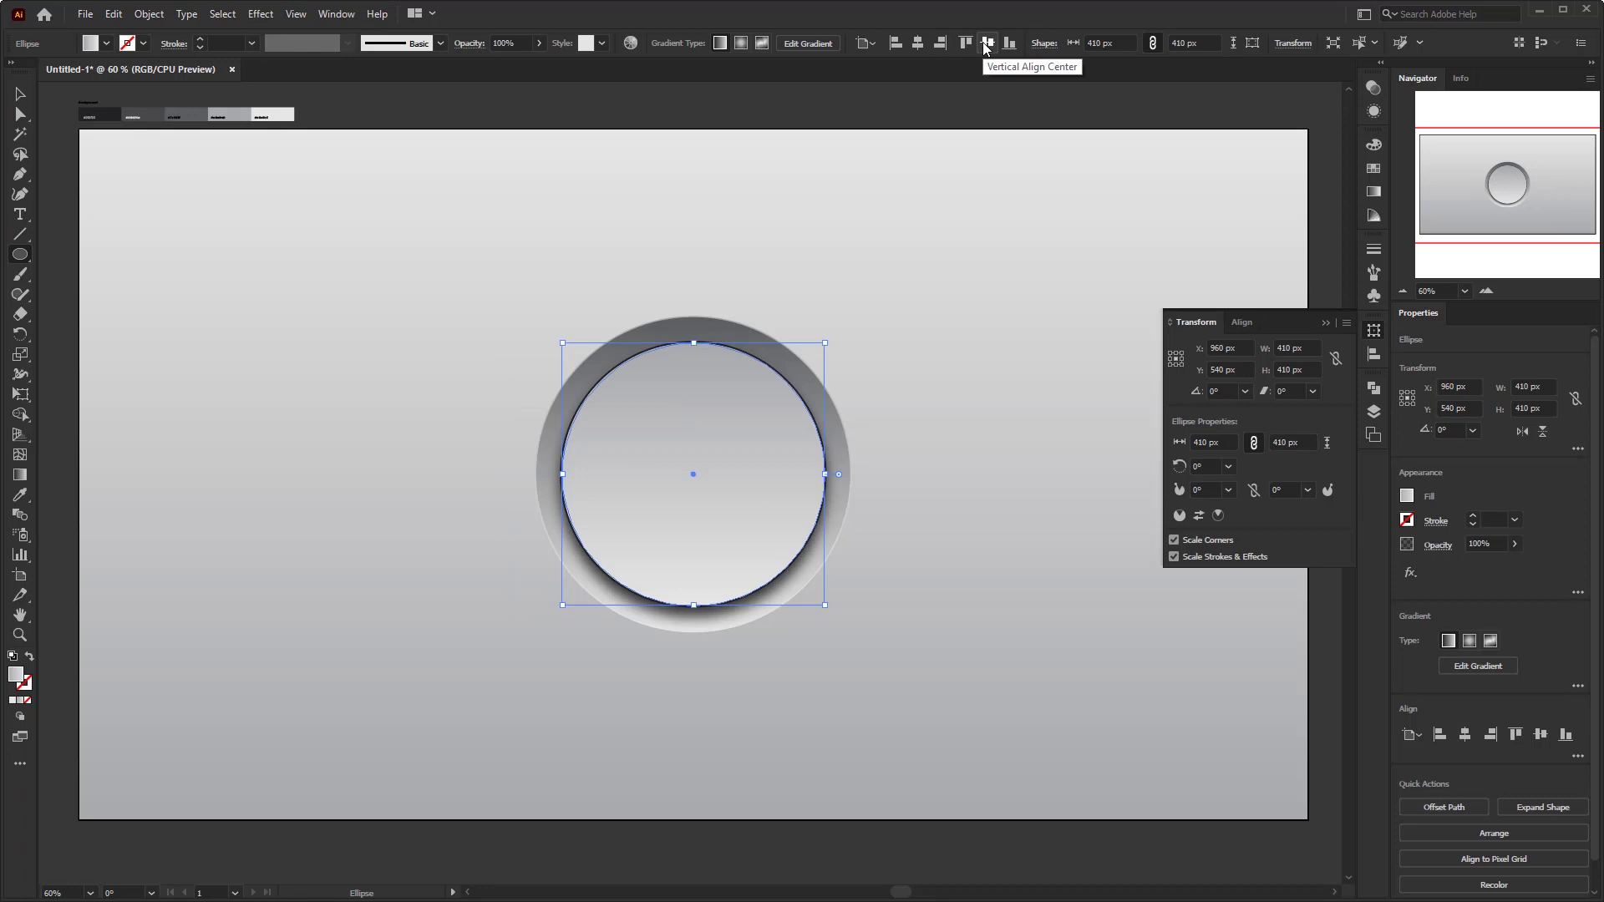
click(19, 498)
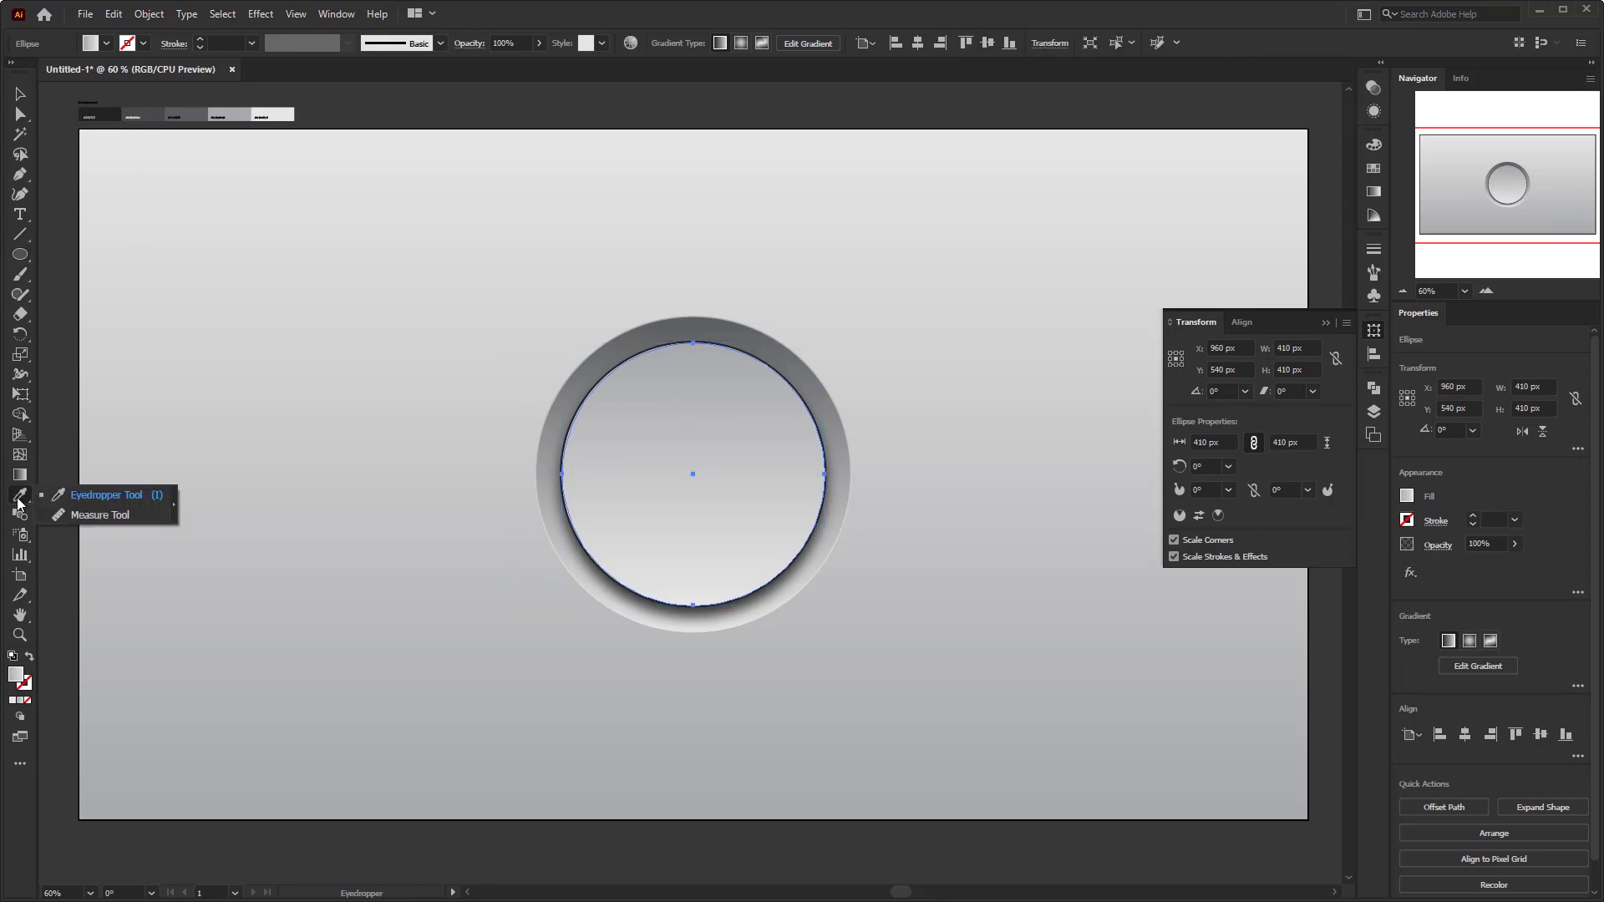
click(203, 110)
Apply a Stippled Grain texture with intensity 60 and contrast 0 to the circle.
click(261, 14)
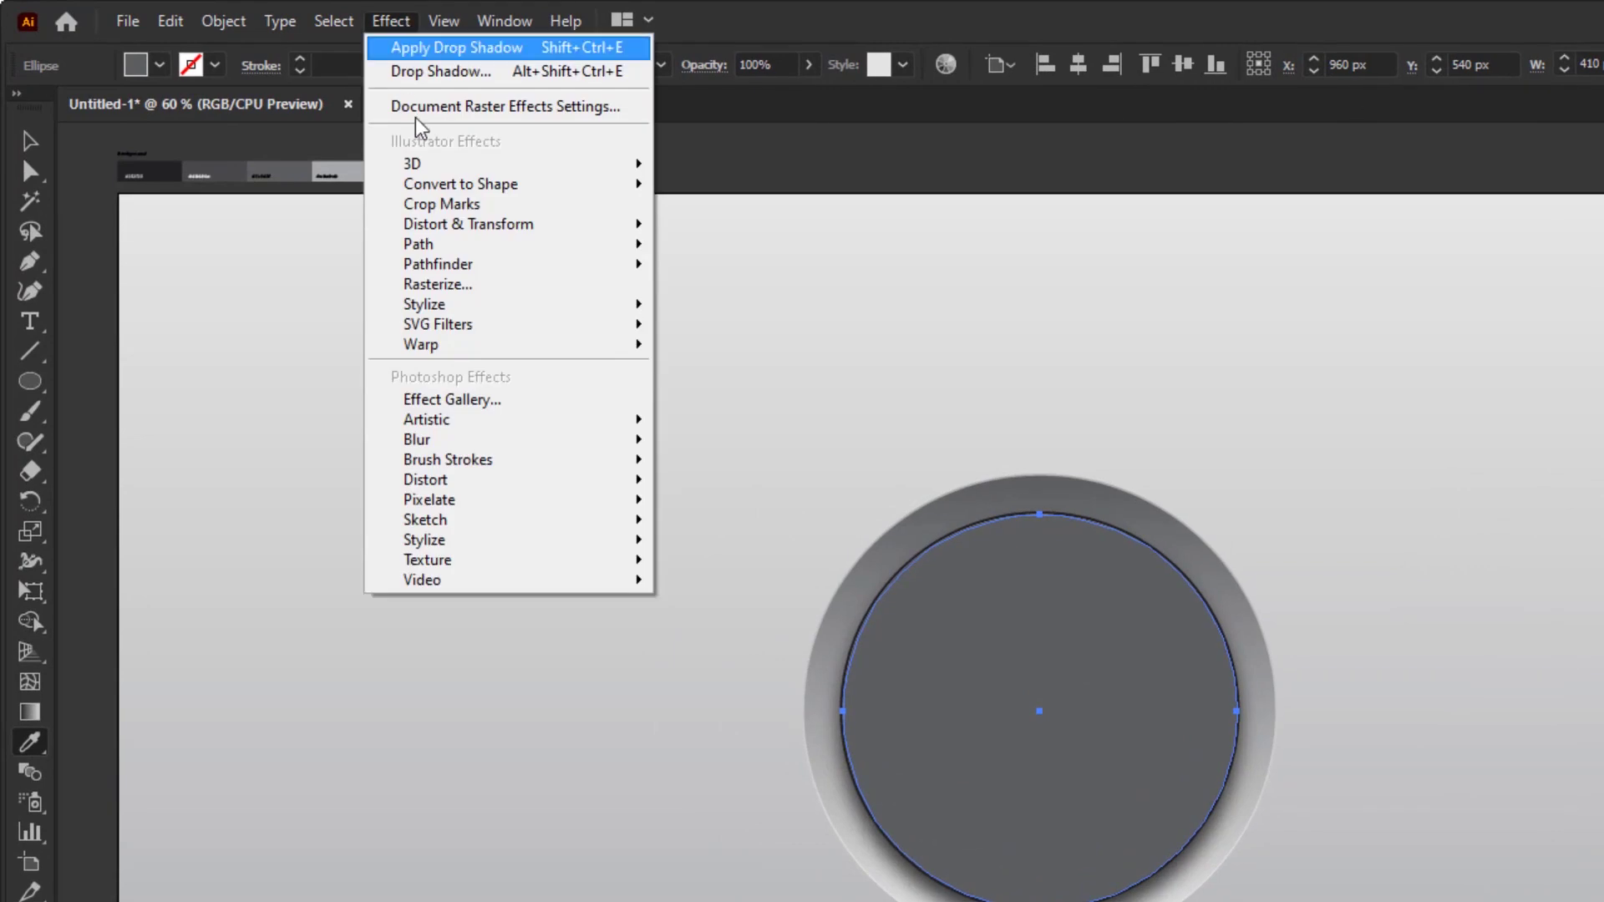
mouse_move(489, 559)
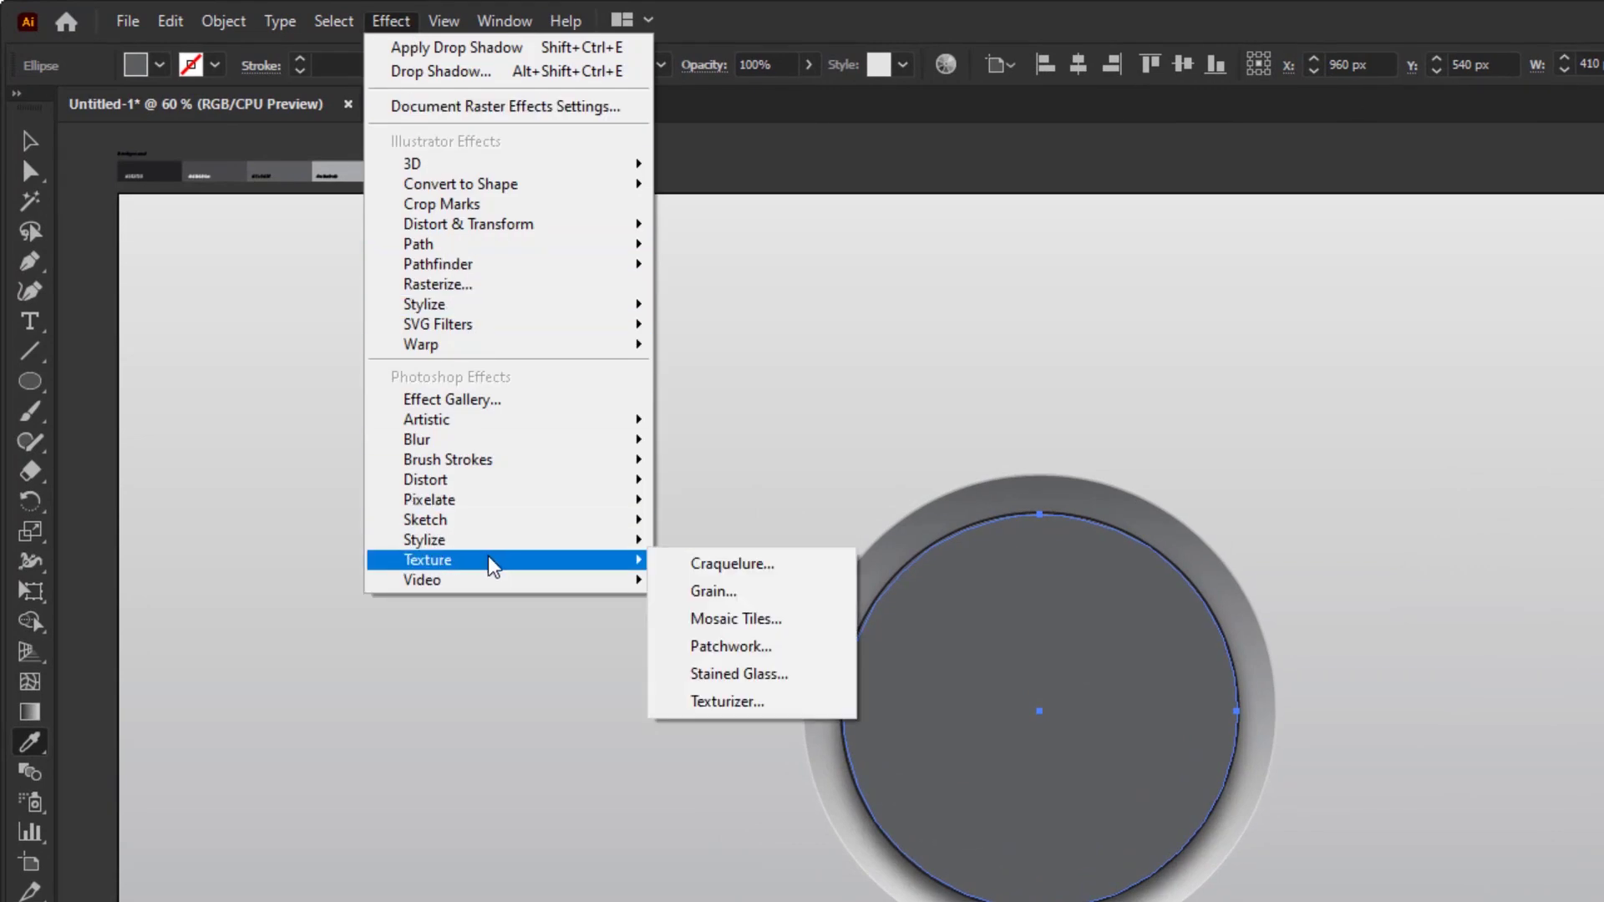
click(732, 595)
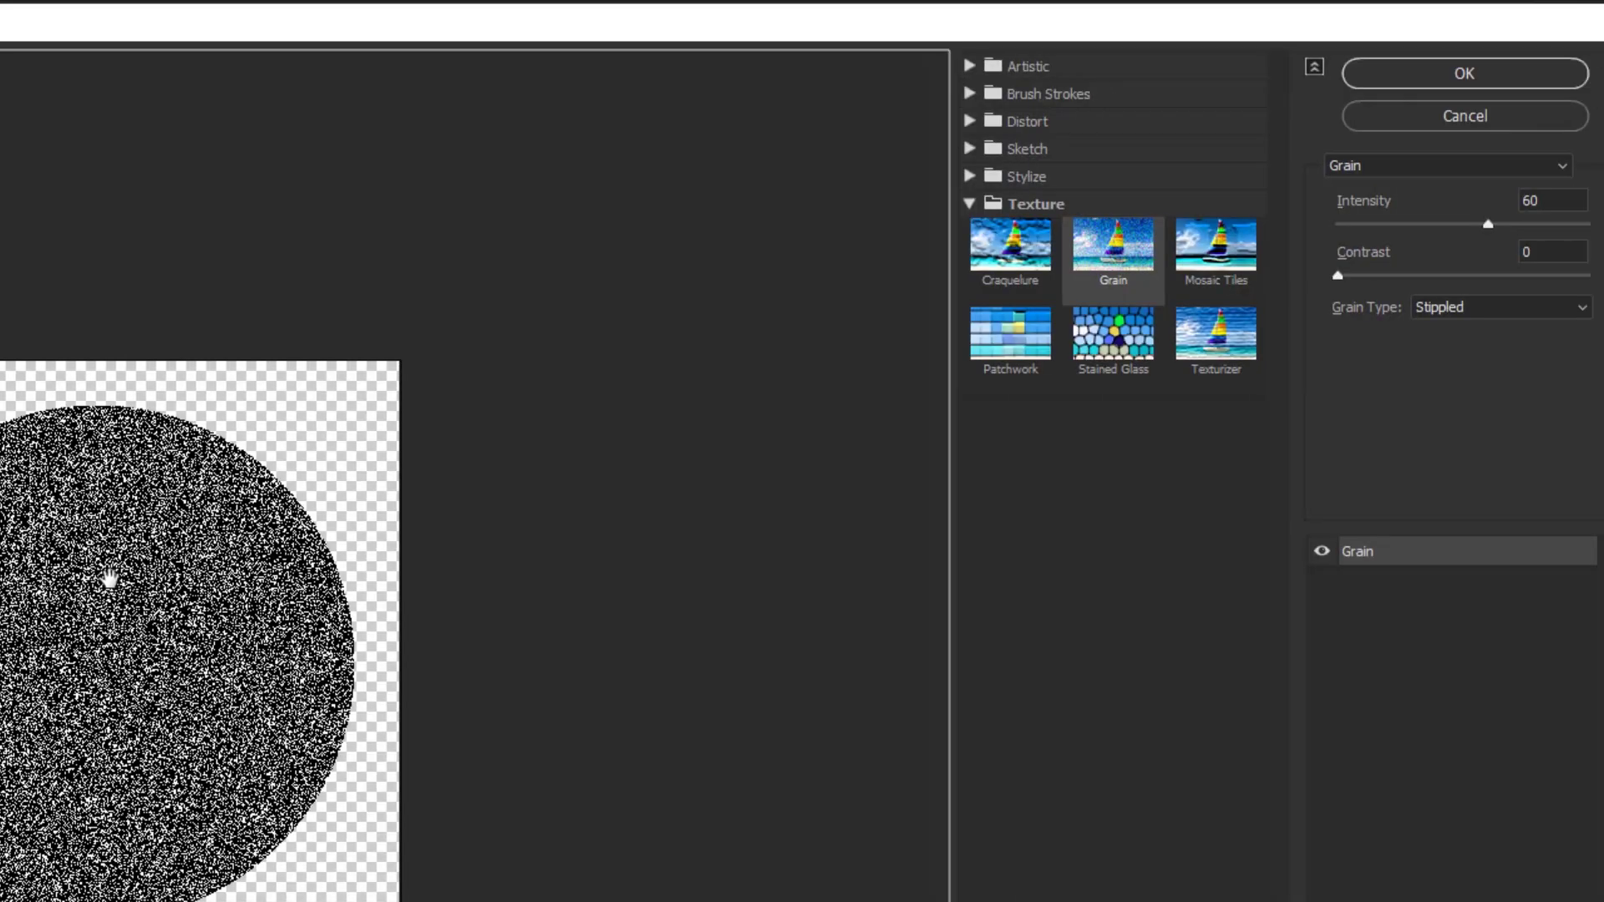
drag(1398, 211, 1389, 213)
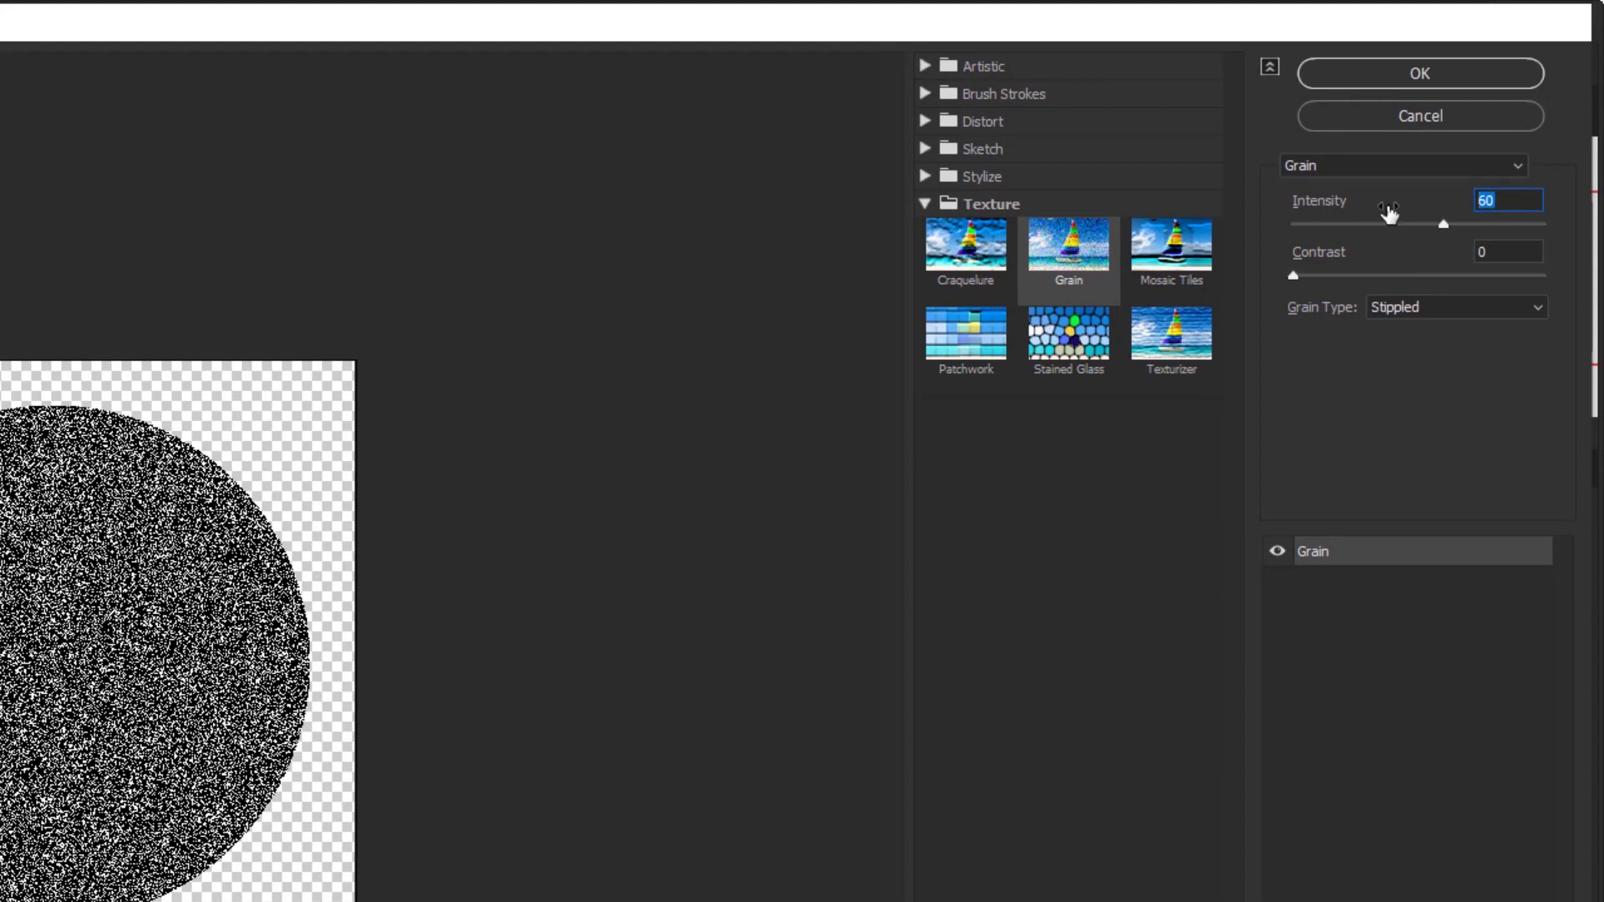
click(1499, 251)
text(86)
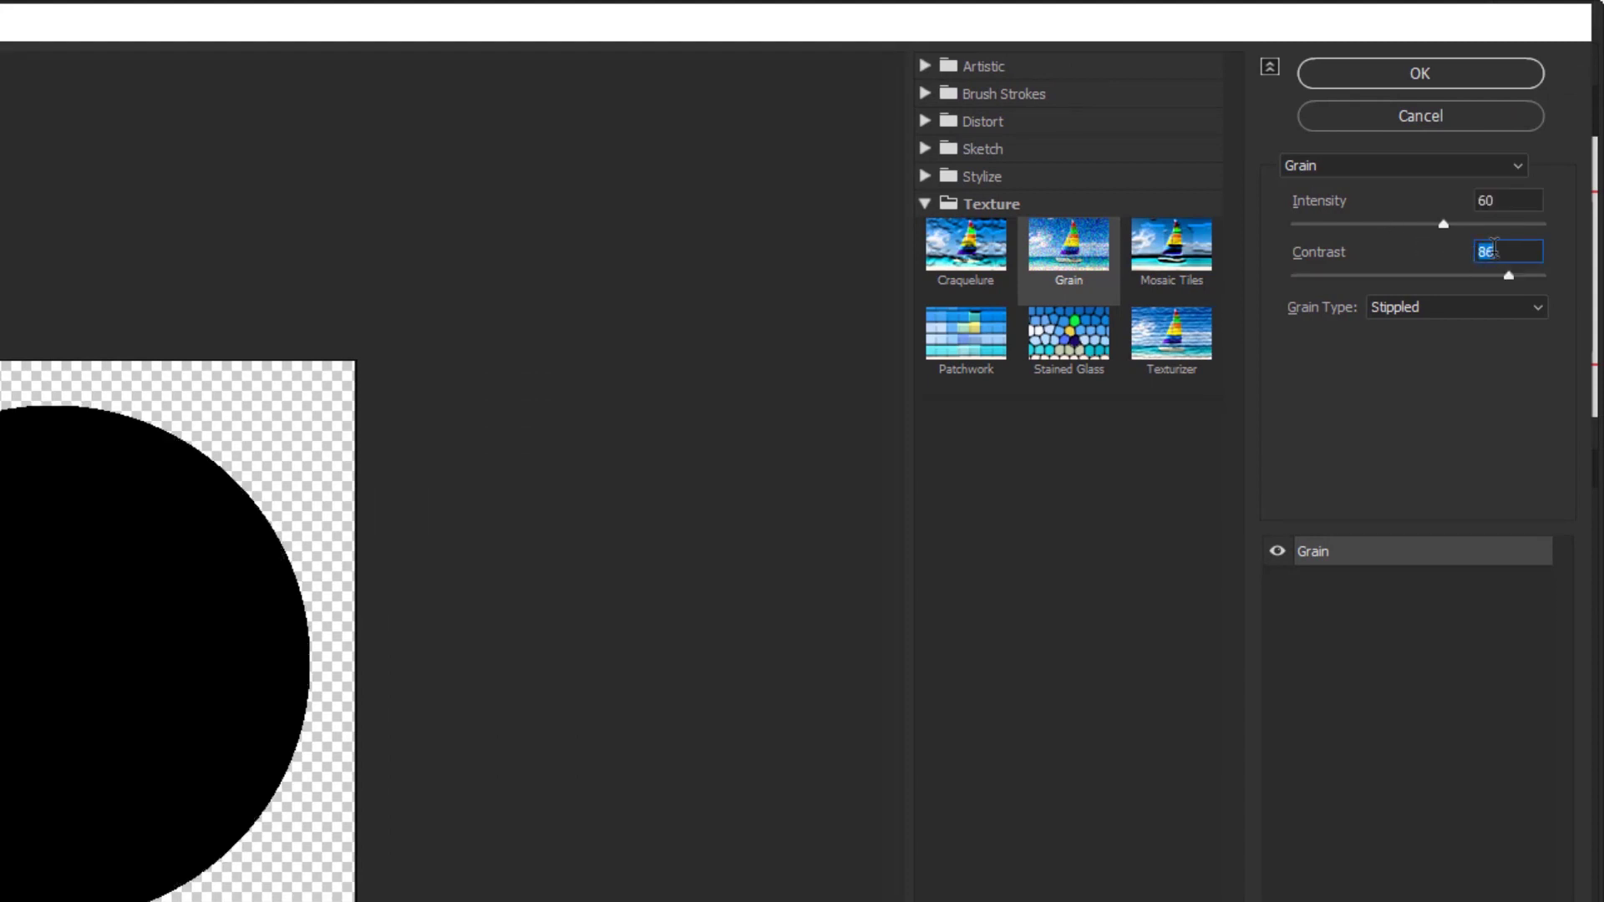
text(0)
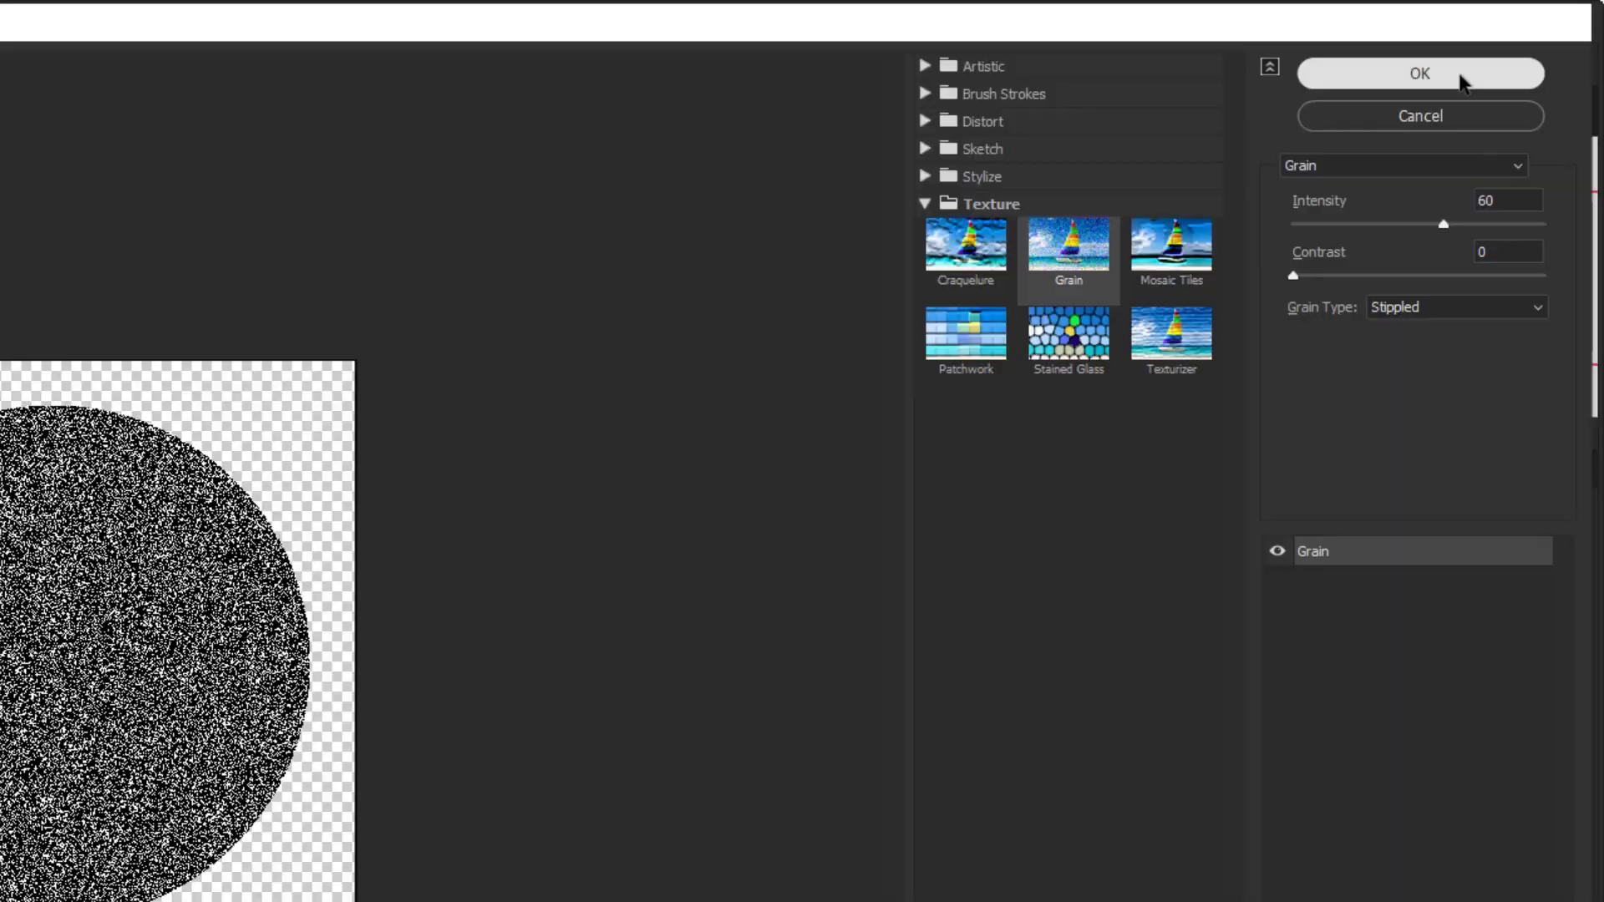
click(1458, 73)
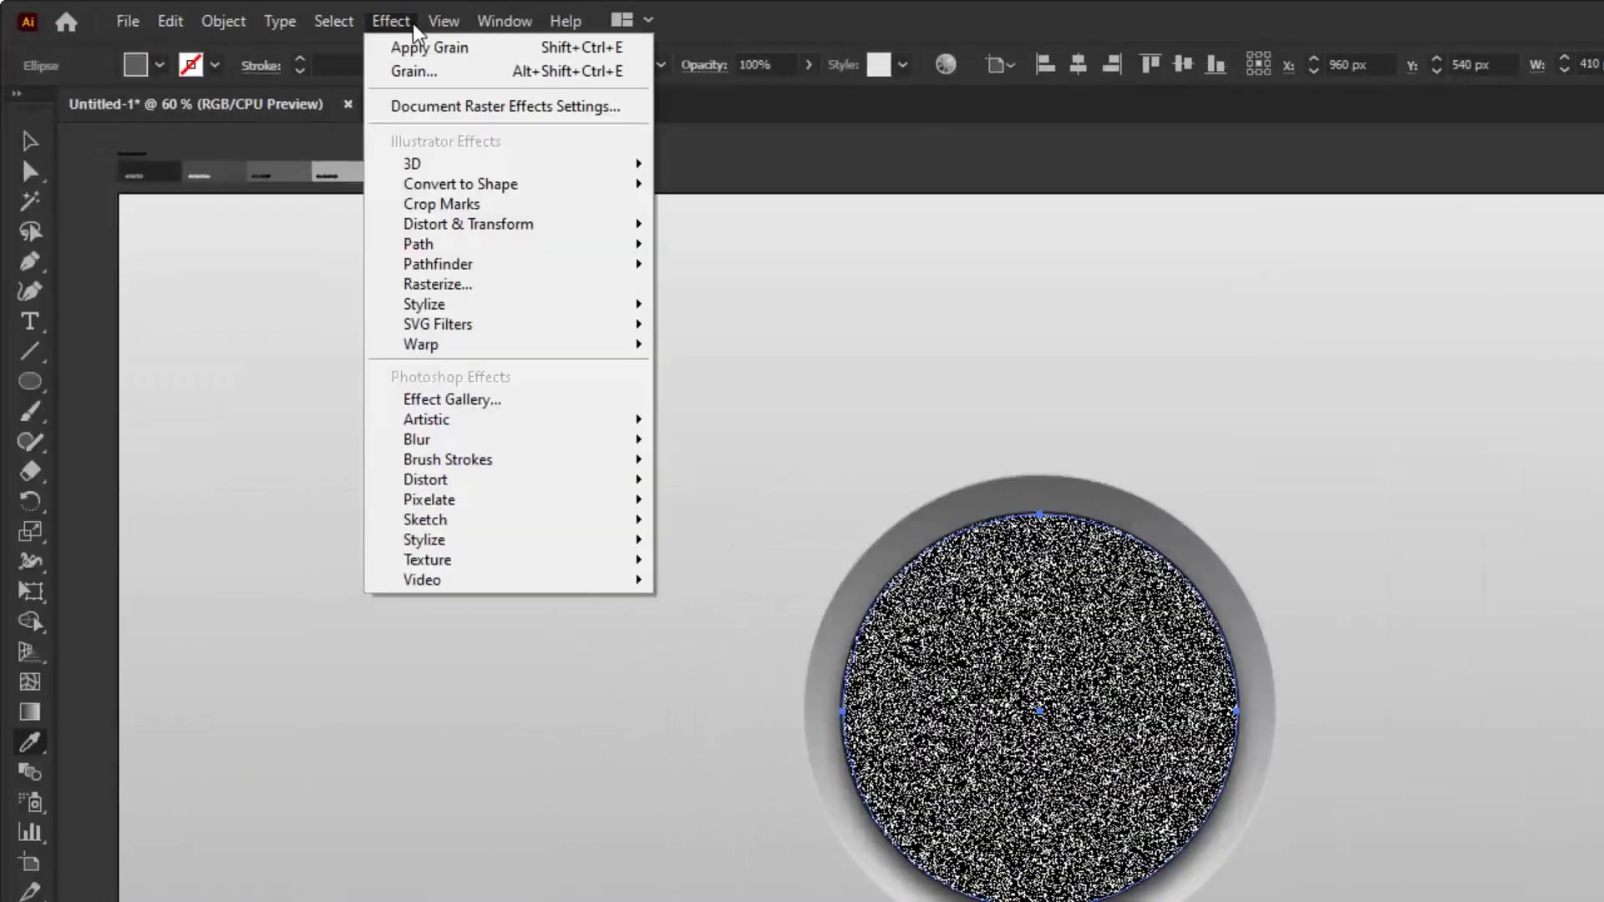
Set up a Spin Radial Blur with amount 30 on the circle.
mouse_move(471, 439)
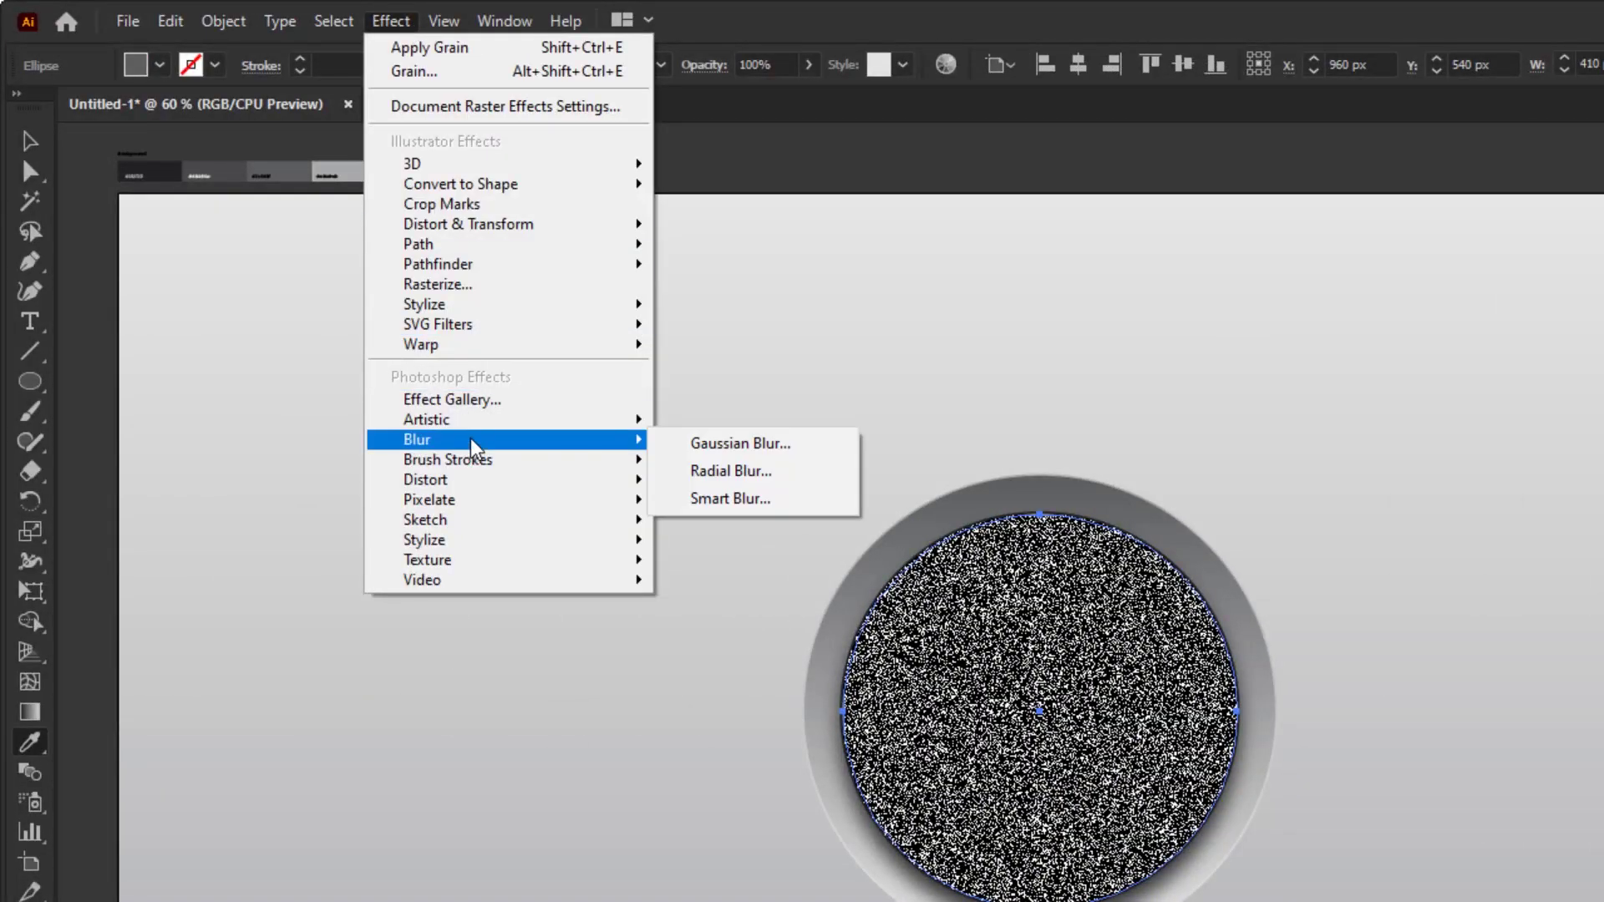
click(802, 482)
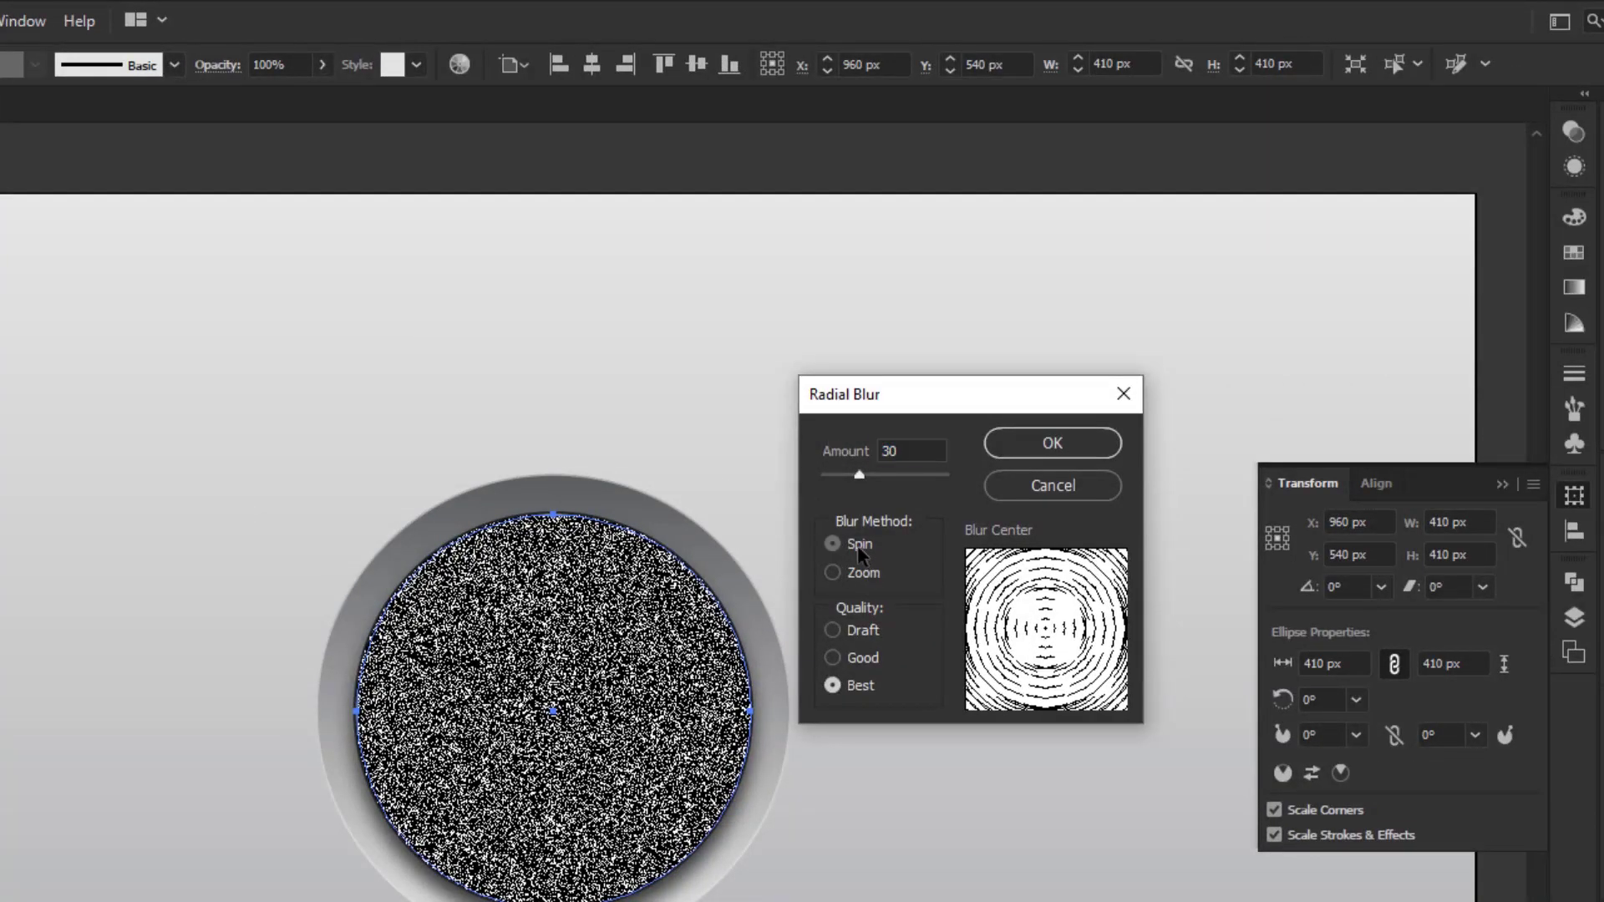
click(1069, 447)
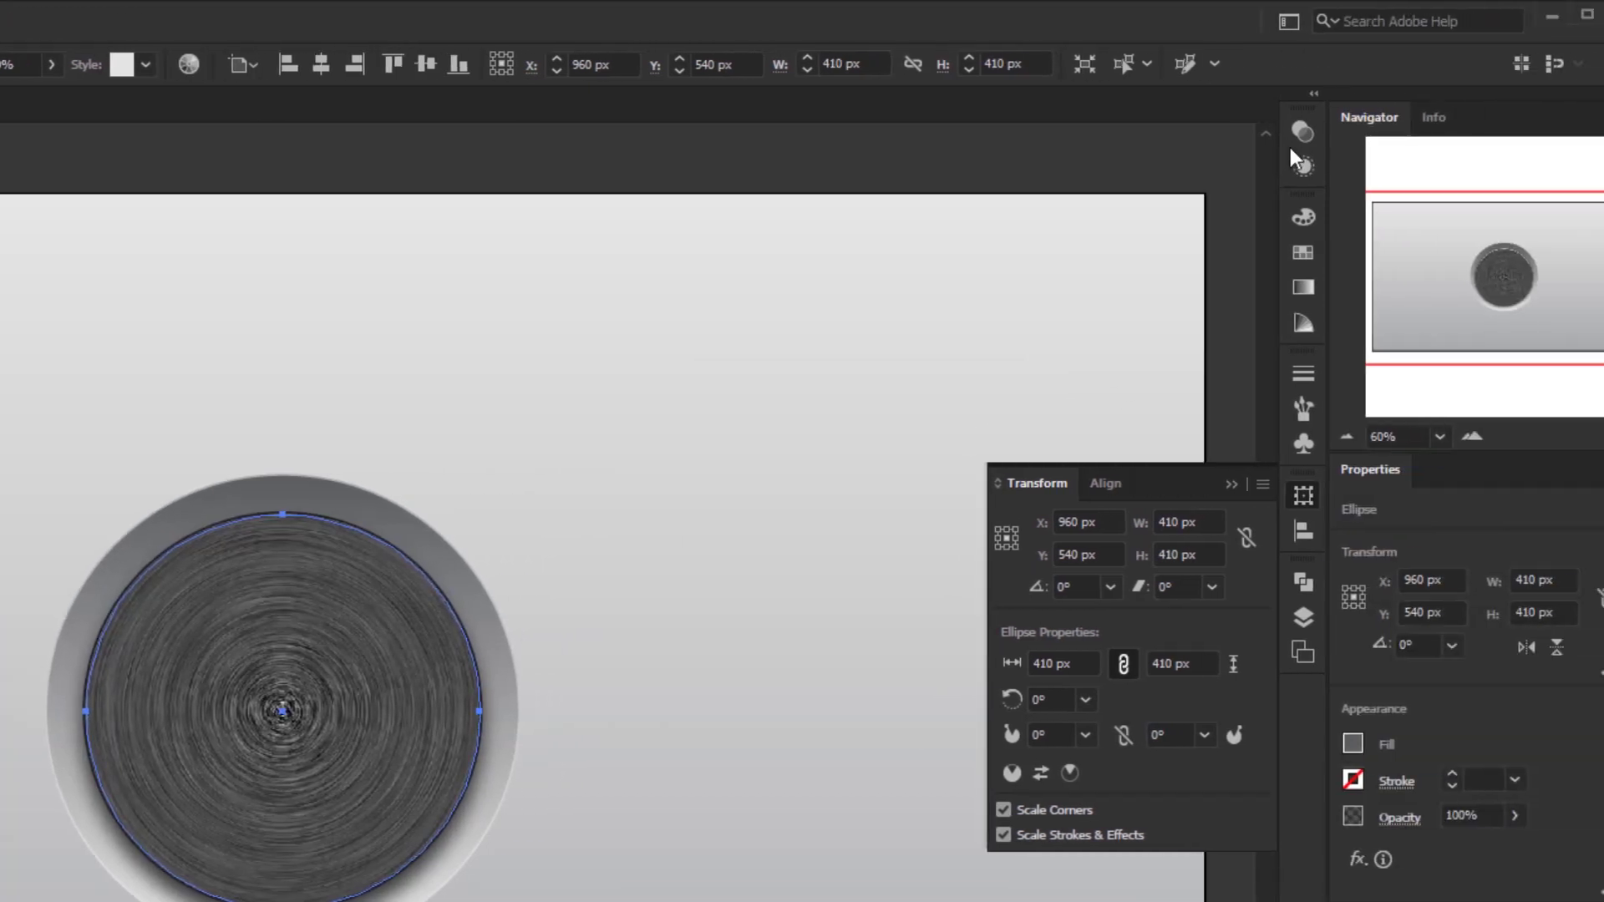
Set the circle's blend mode to Soft Light with 35% opacity.
click(1300, 137)
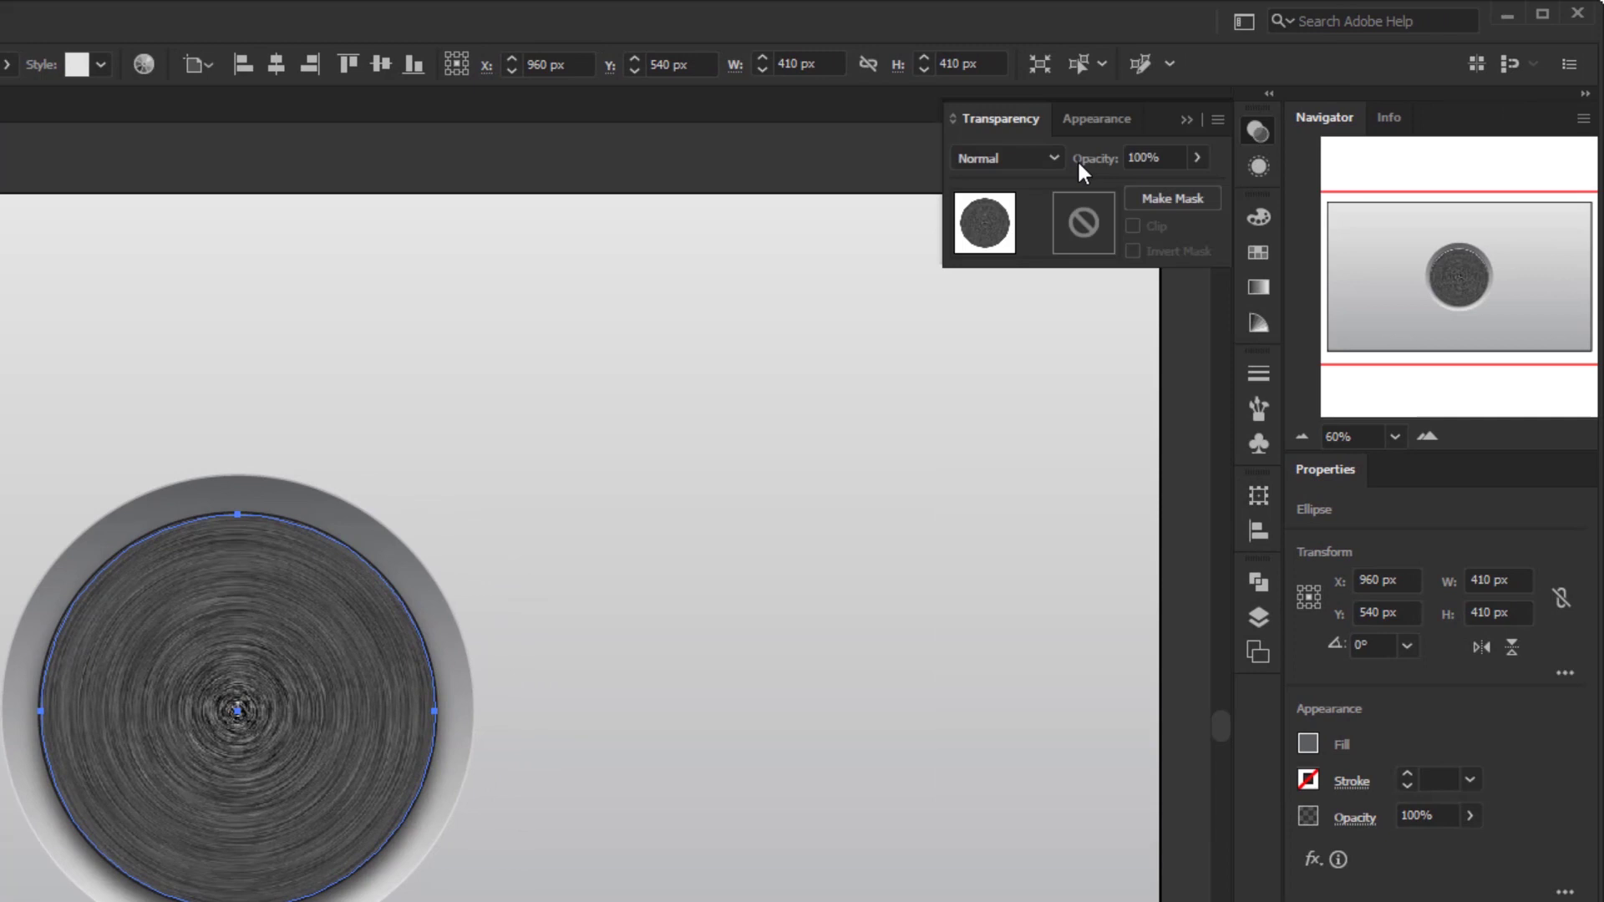
click(1045, 163)
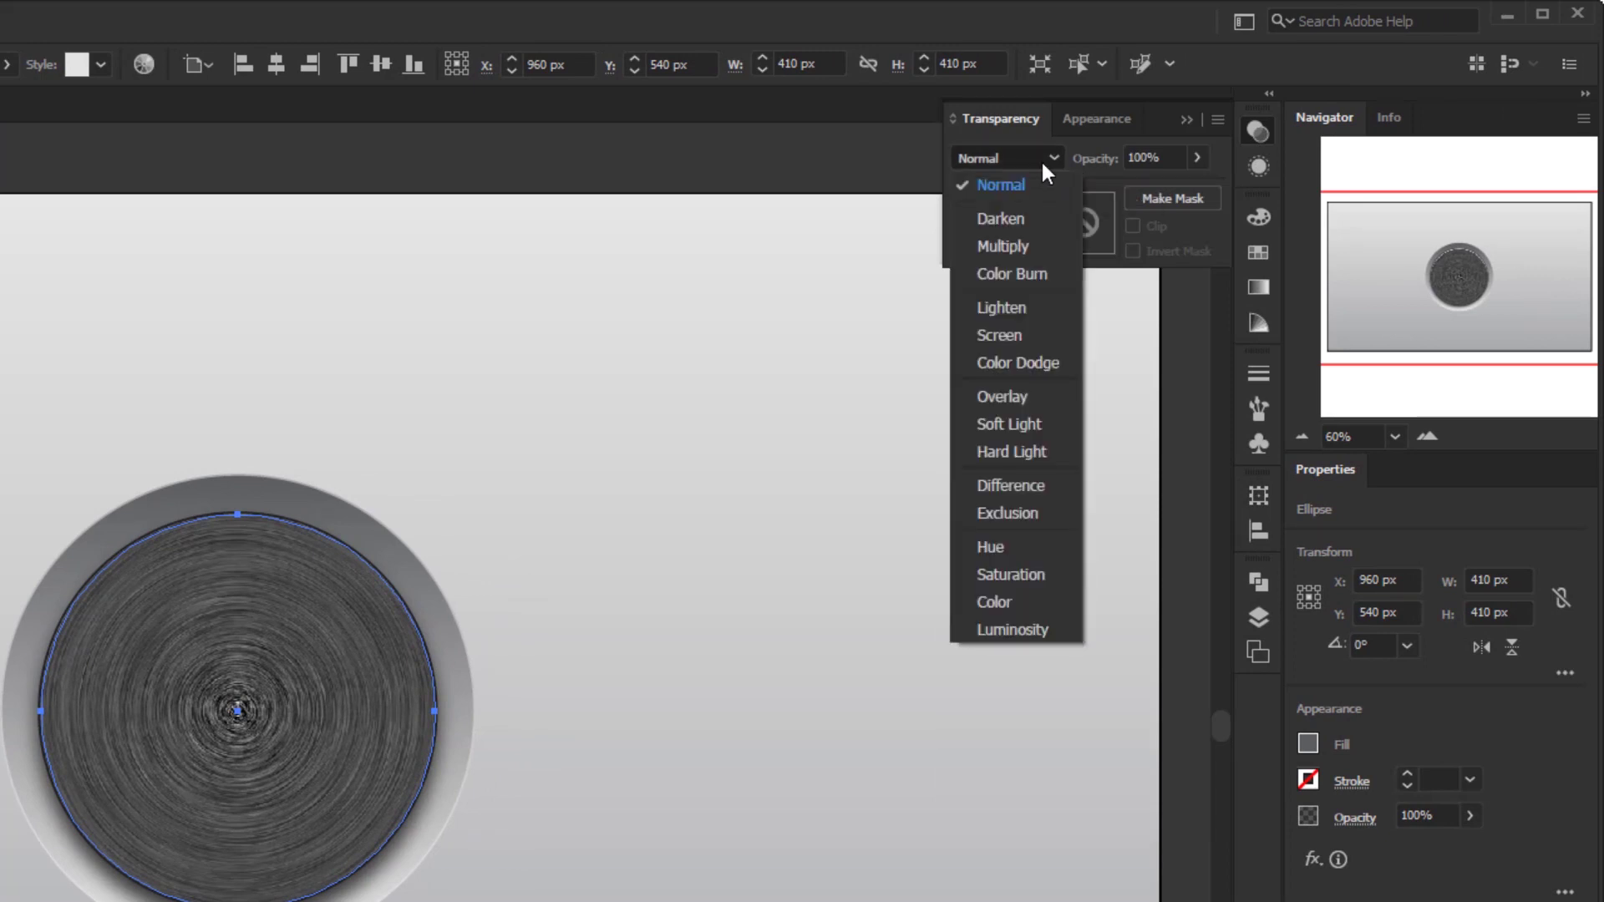
click(1031, 424)
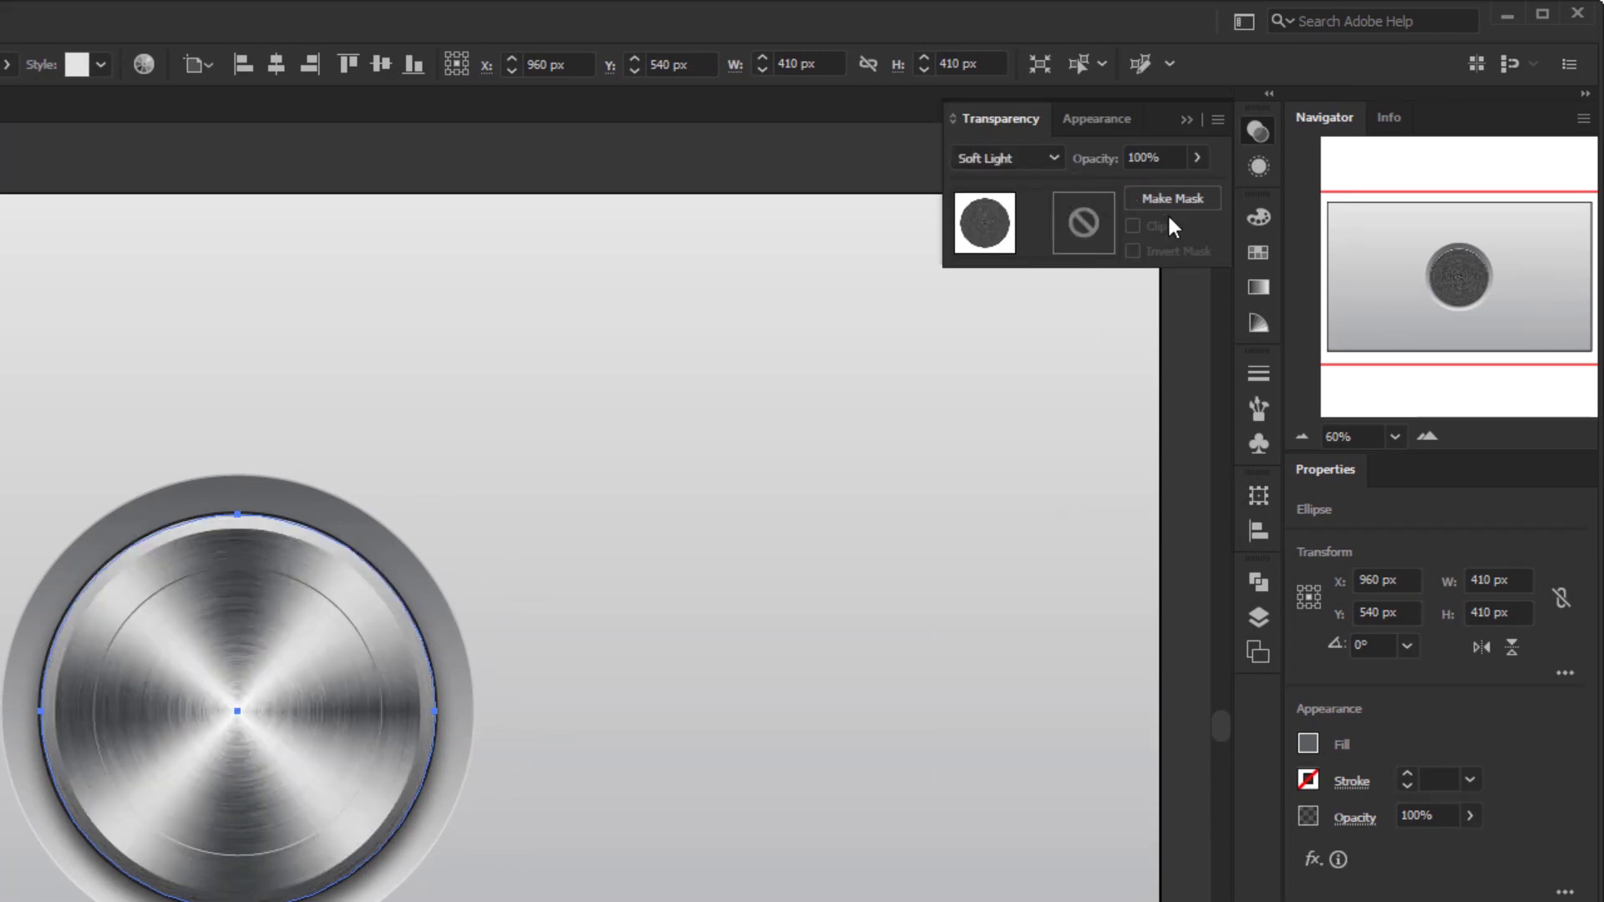
click(1171, 155)
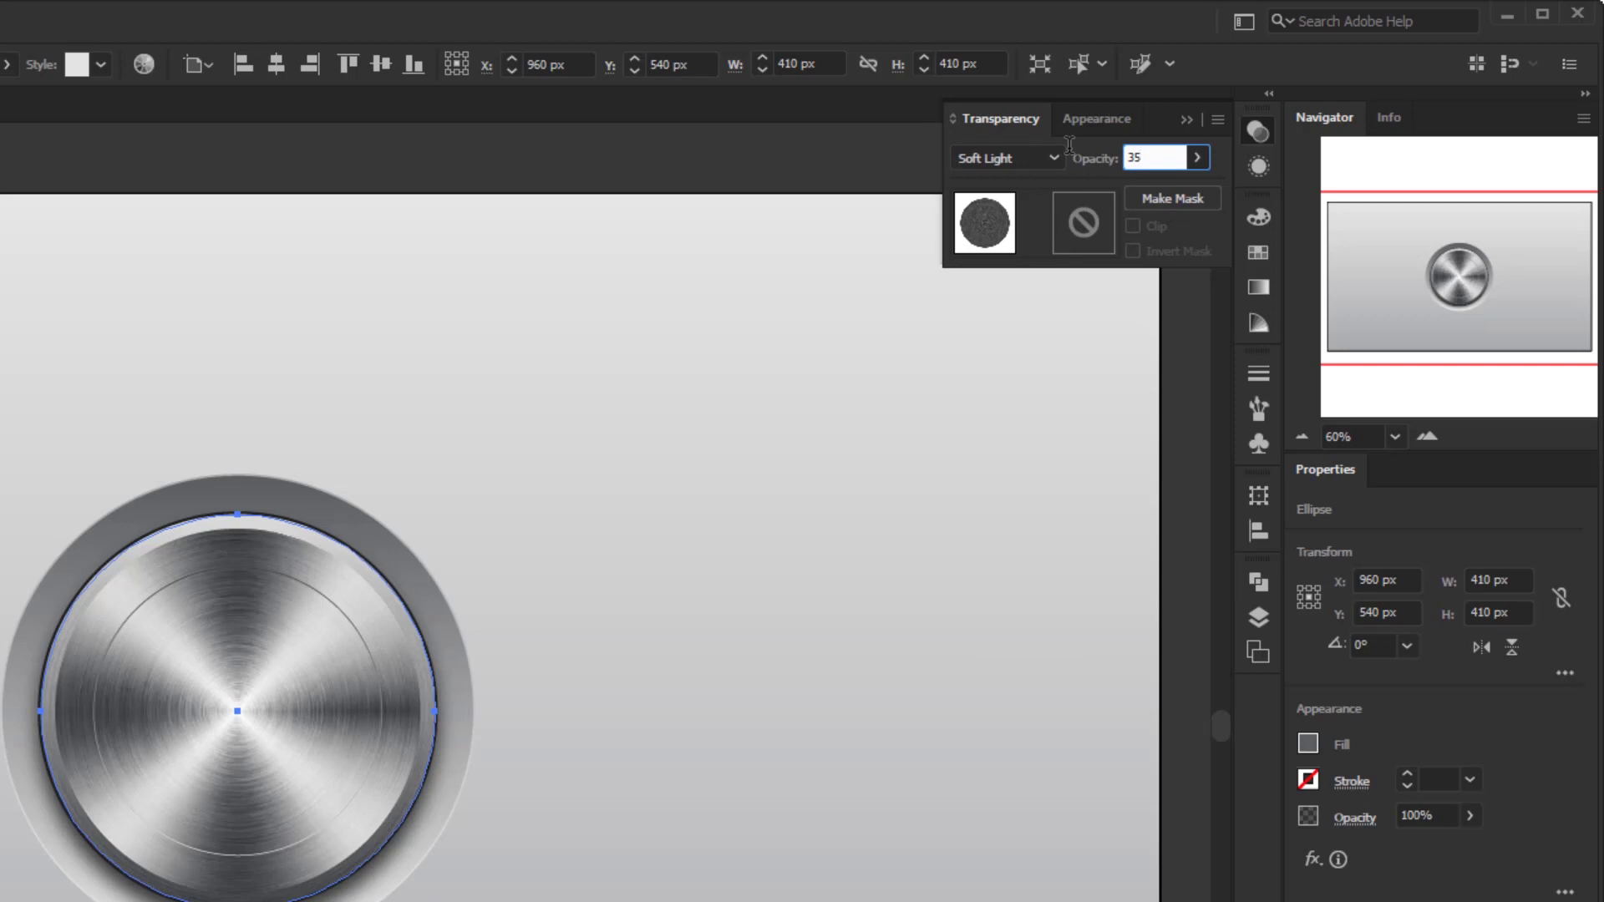
key(Return)
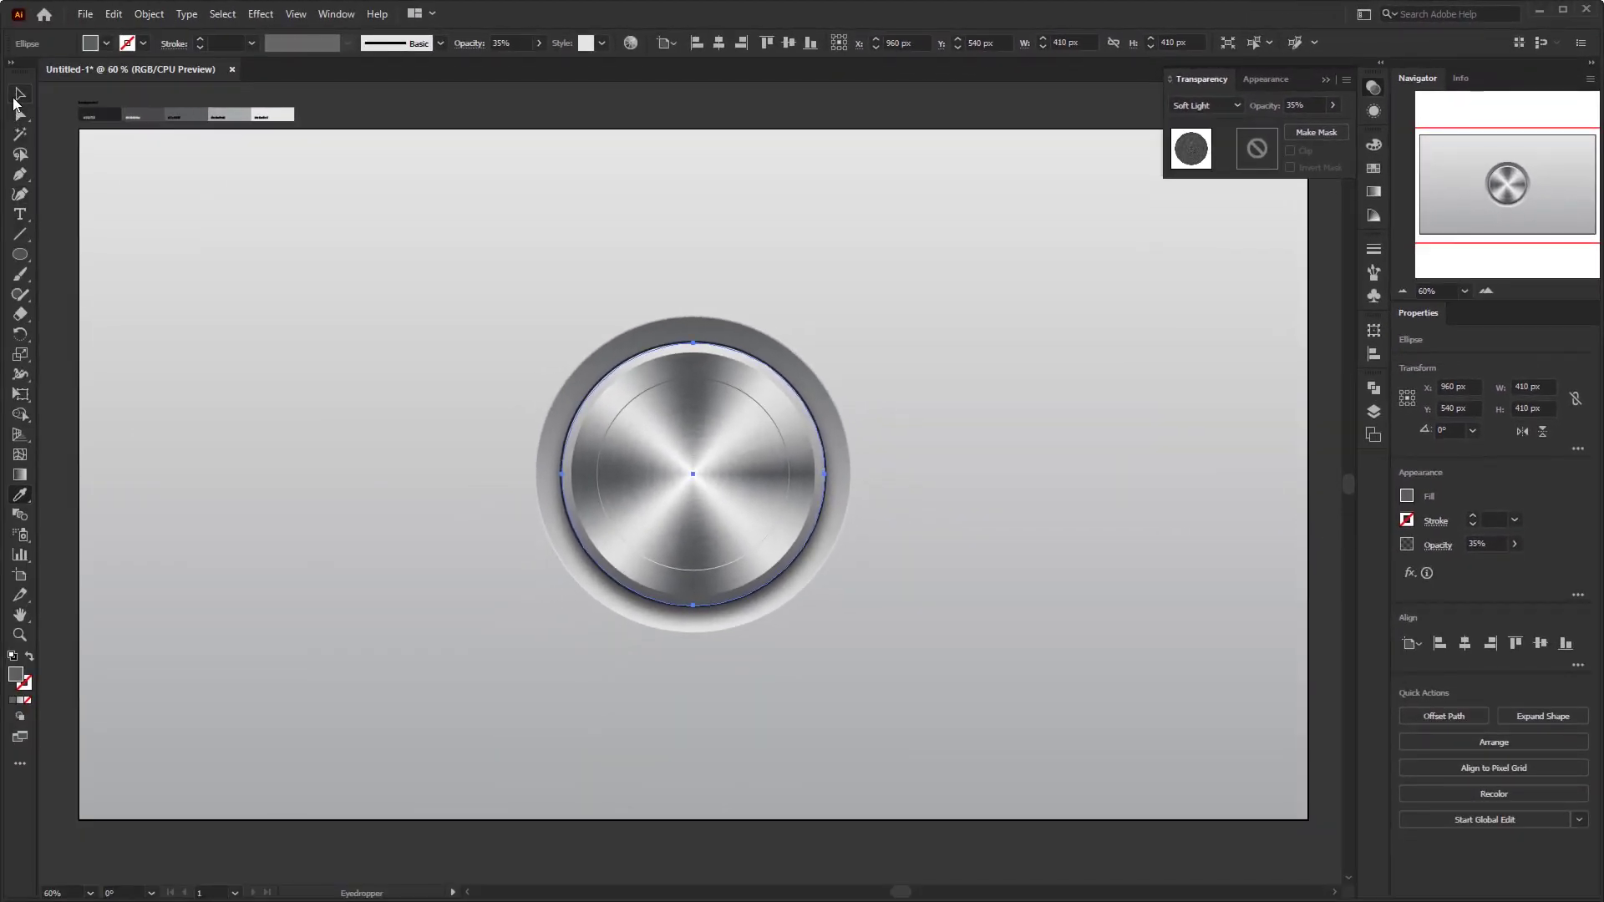
Select every part of the knob and group them together.
click(17, 97)
click(465, 287)
drag(470, 284, 959, 708)
click(947, 720)
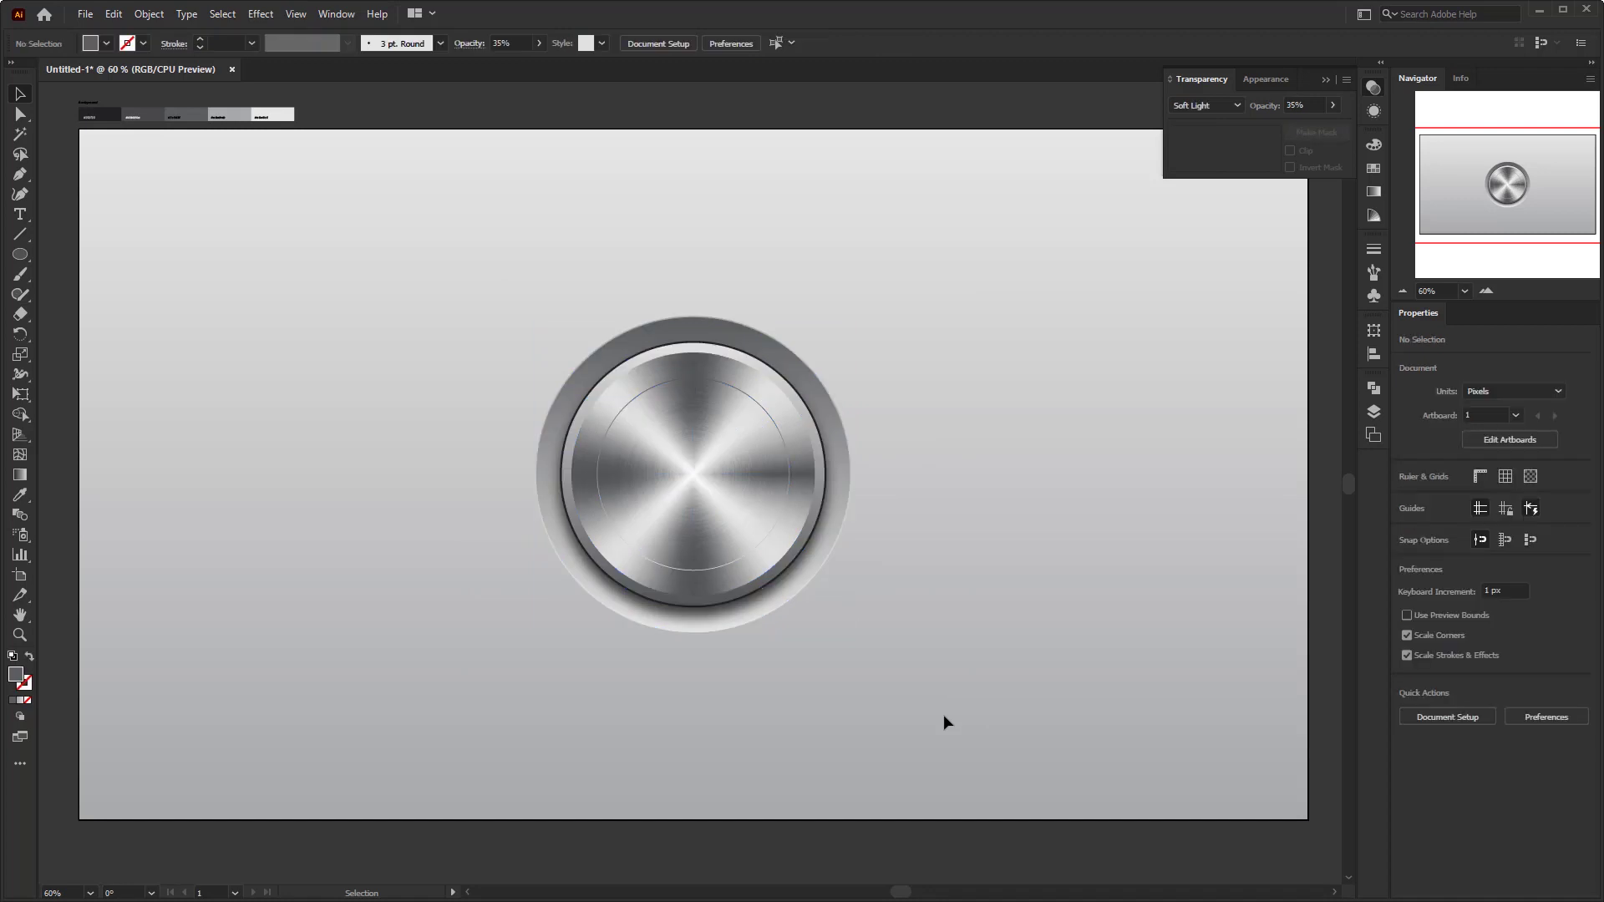
drag(944, 716, 488, 268)
right_click(681, 434)
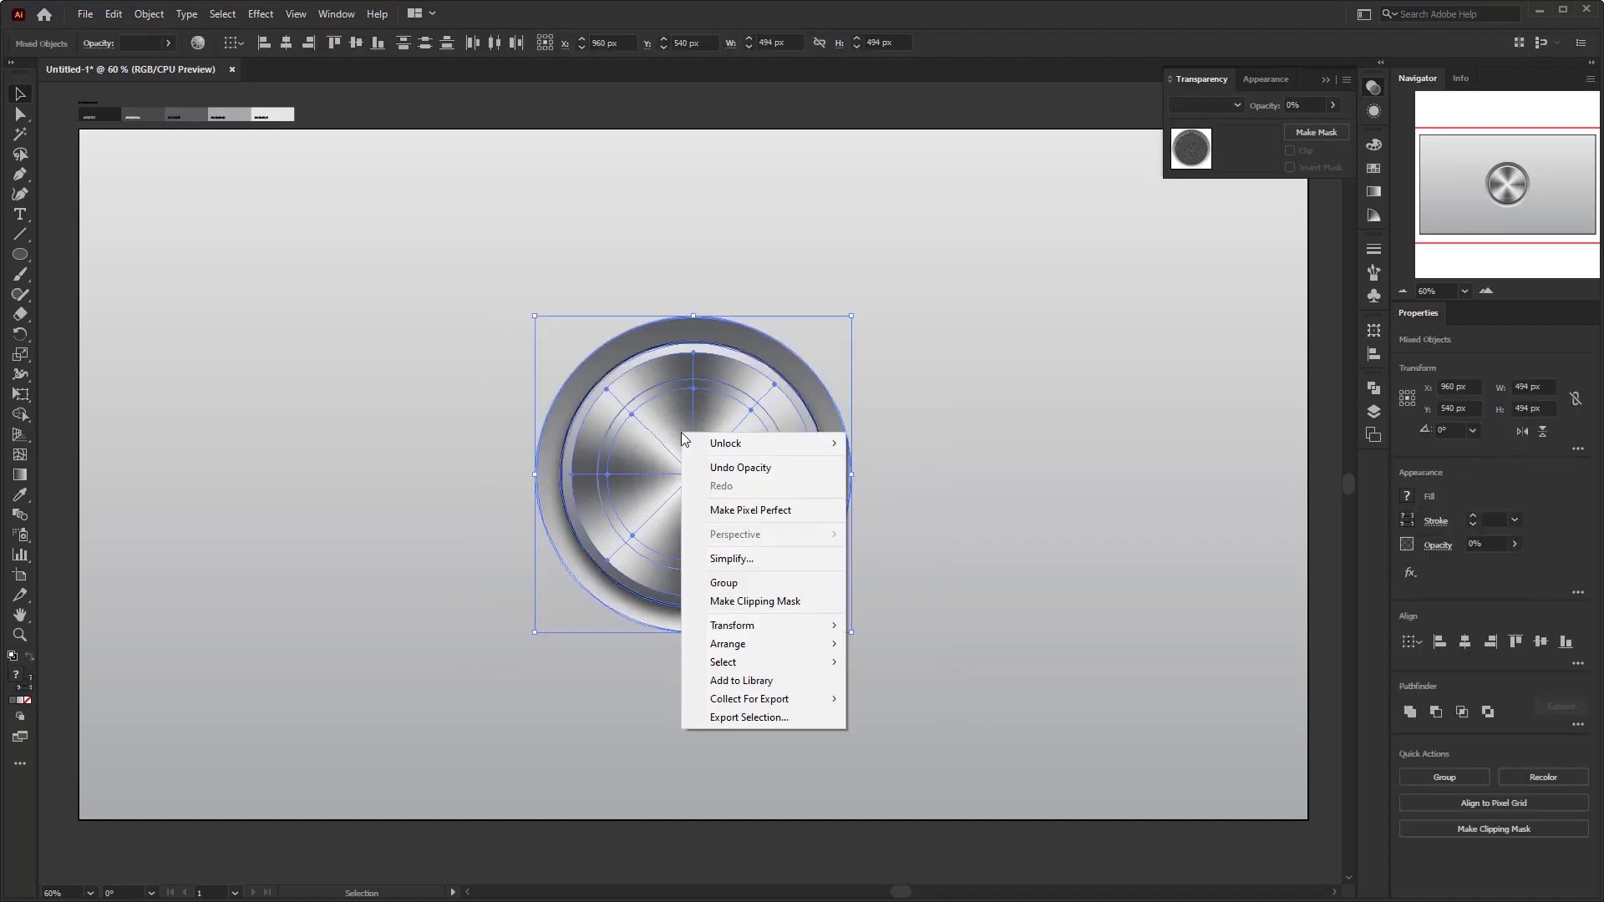
click(690, 582)
click(647, 267)
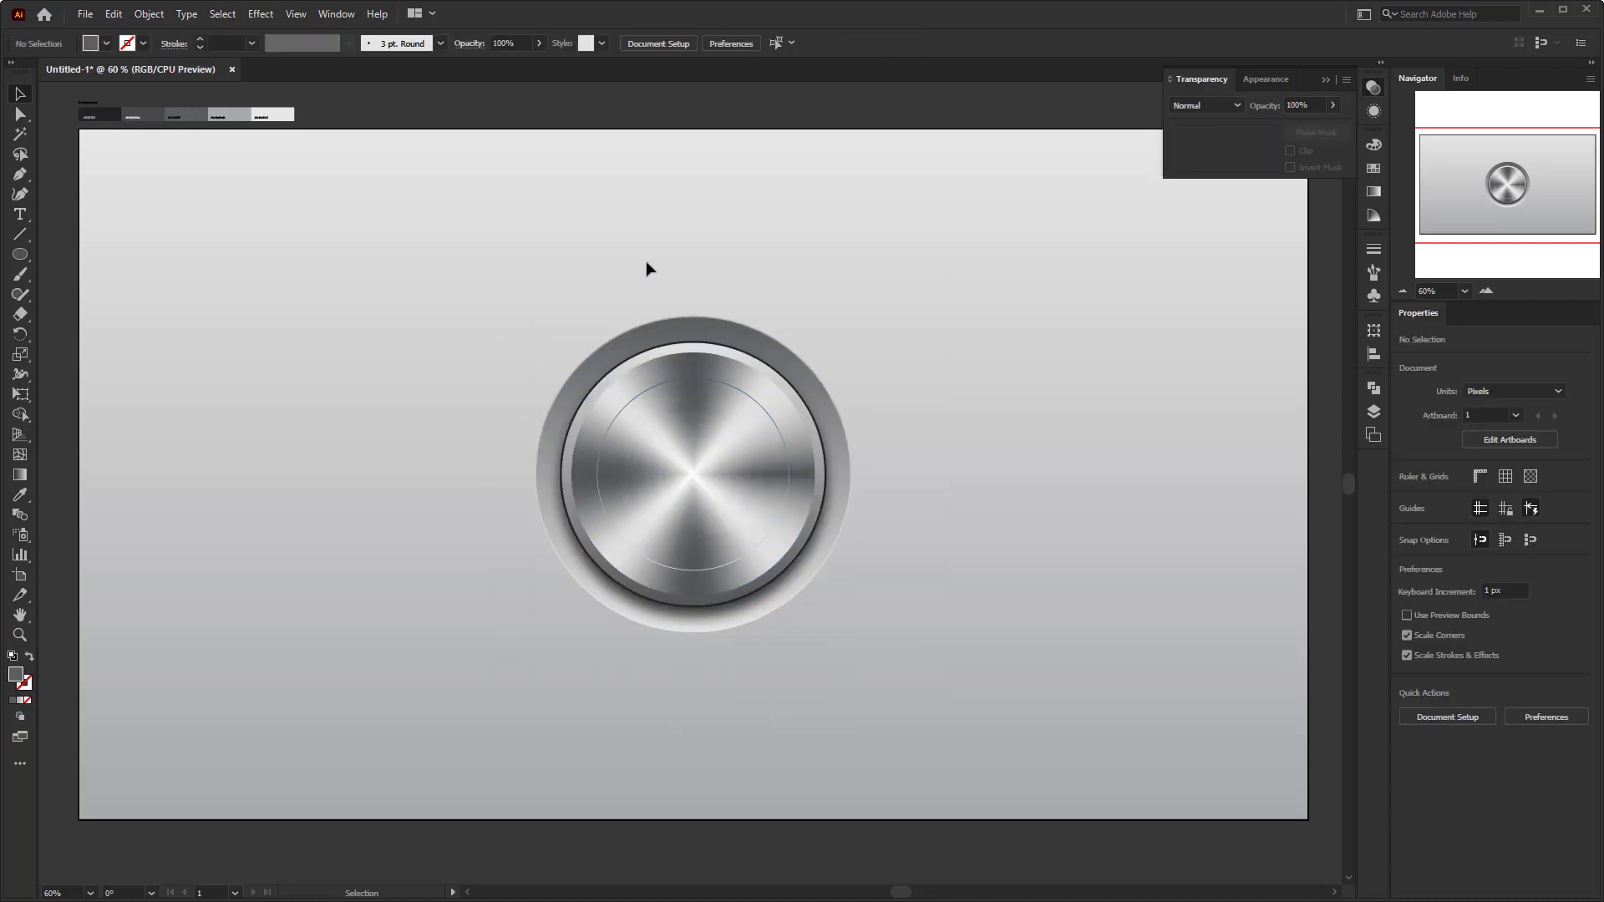